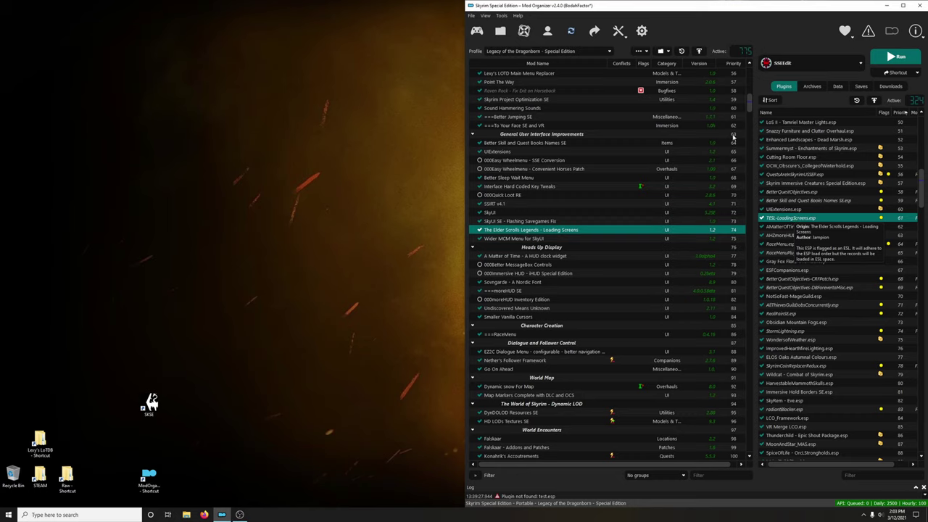
- Activate all source plugins of VR Merge TESL with the Merge Plugins Hide tool, then close it
{"action": "left_click", "coordinate": [618, 30]}
{"action": "left_click", "coordinate": [634, 87]}
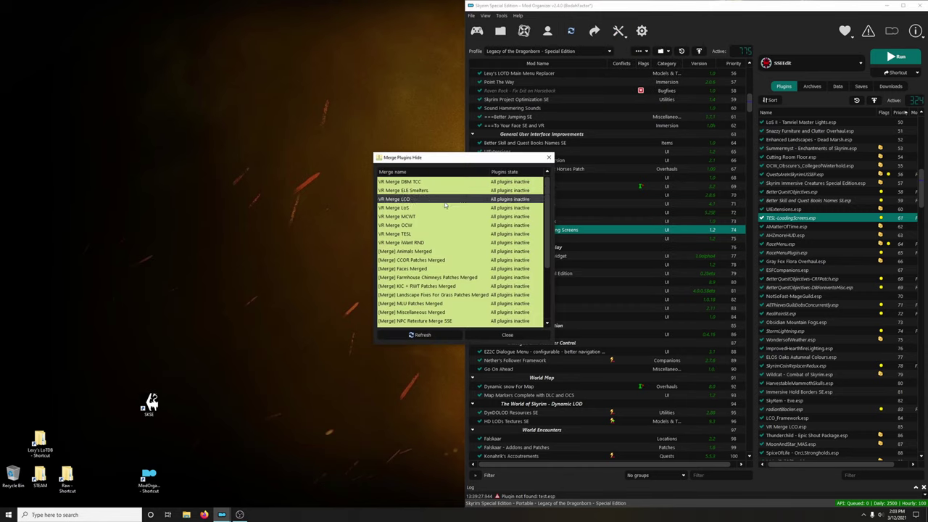
{"action": "right_click", "coordinate": [410, 237]}
{"action": "left_click", "coordinate": [429, 231]}
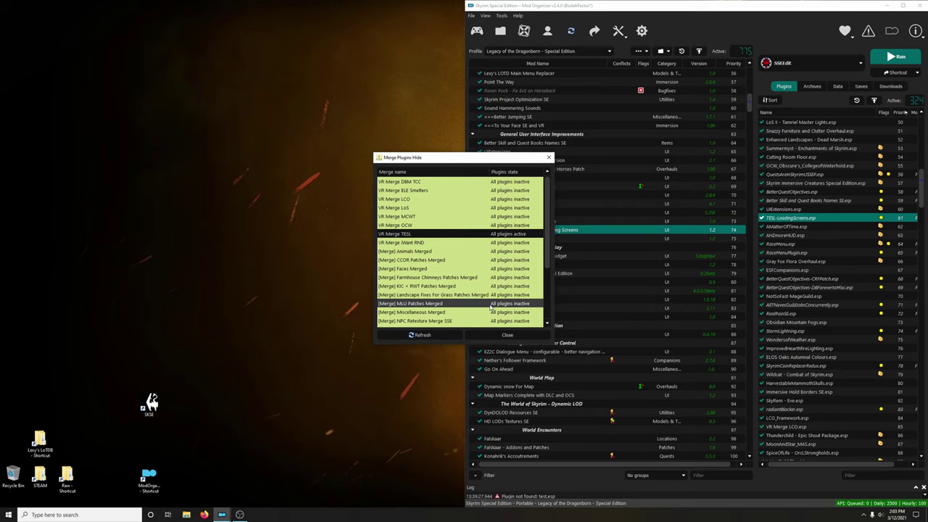
{"action": "left_click", "coordinate": [517, 336]}
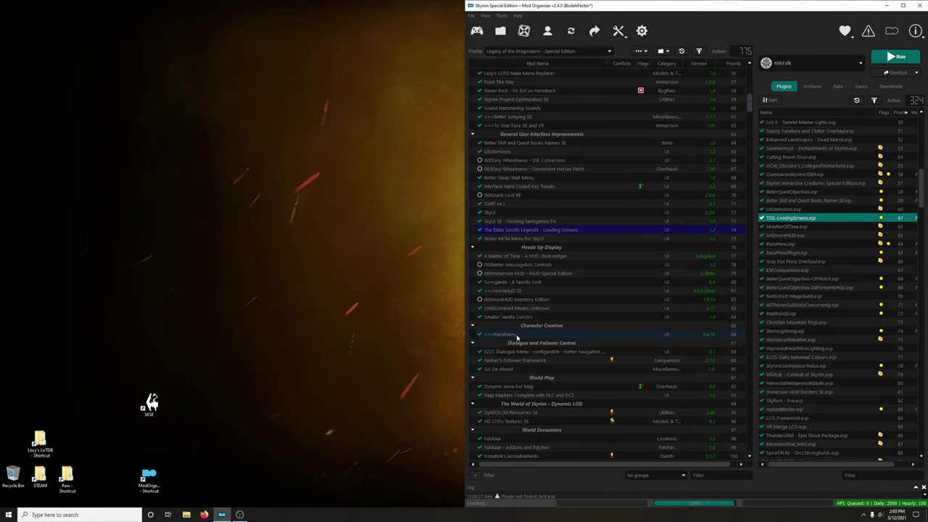
- Switch the active mod profile to VR Merge TESL
{"action": "left_click", "coordinate": [573, 51]}
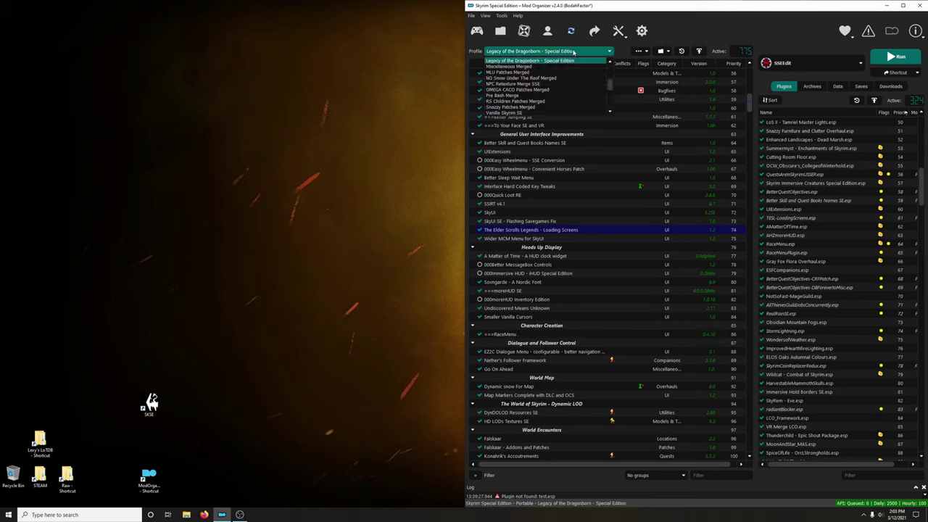
{"action": "scroll", "coordinate": [551, 93], "scroll_direction": "down", "scroll_amount": 10}
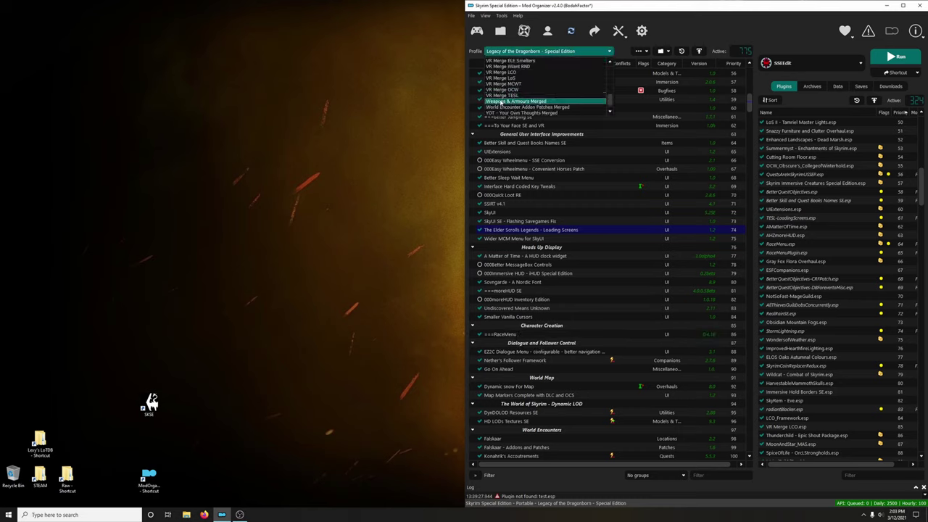
{"action": "left_click", "coordinate": [512, 97]}
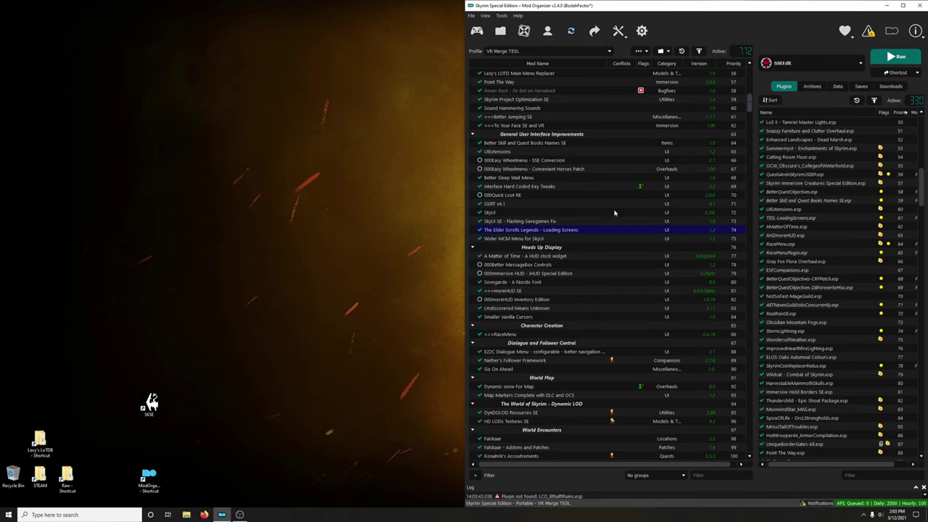
- Move TESL-LoadingScreens.esp down the load order to directly above TESL-LS-AddonLOTD.esp
{"action": "left_click", "coordinate": [548, 230]}
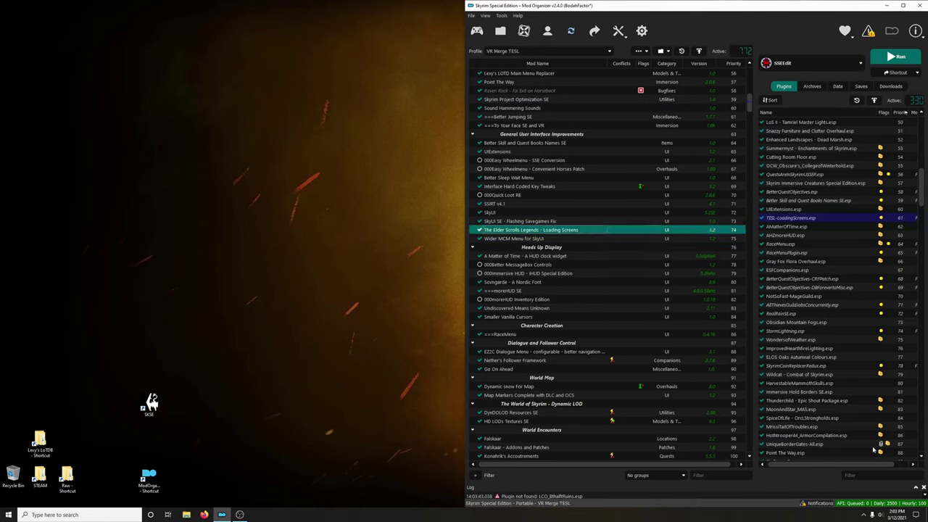
{"action": "left_click_drag", "start_coordinate": [872, 467], "coordinate": [887, 348]}
{"action": "left_click", "coordinate": [808, 219]}
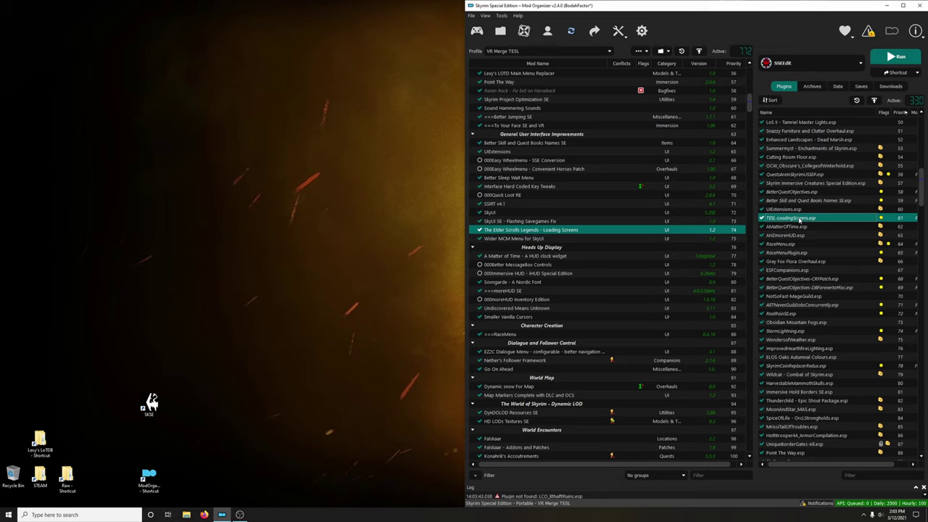
{"action": "left_click_drag", "start_coordinate": [808, 220], "coordinate": [819, 390]}
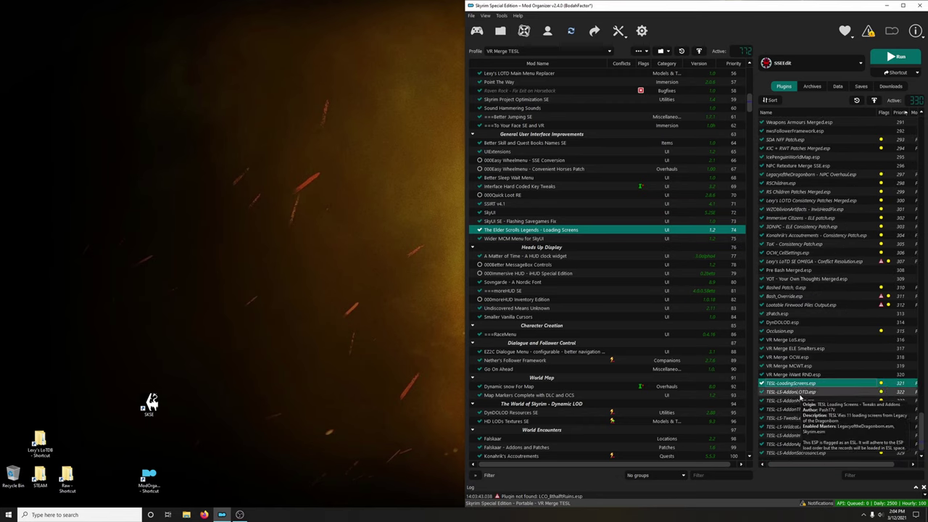
- Run zEdit from the mod manager and start a zMerge session for Skyrim SE
{"action": "left_click", "coordinate": [827, 67]}
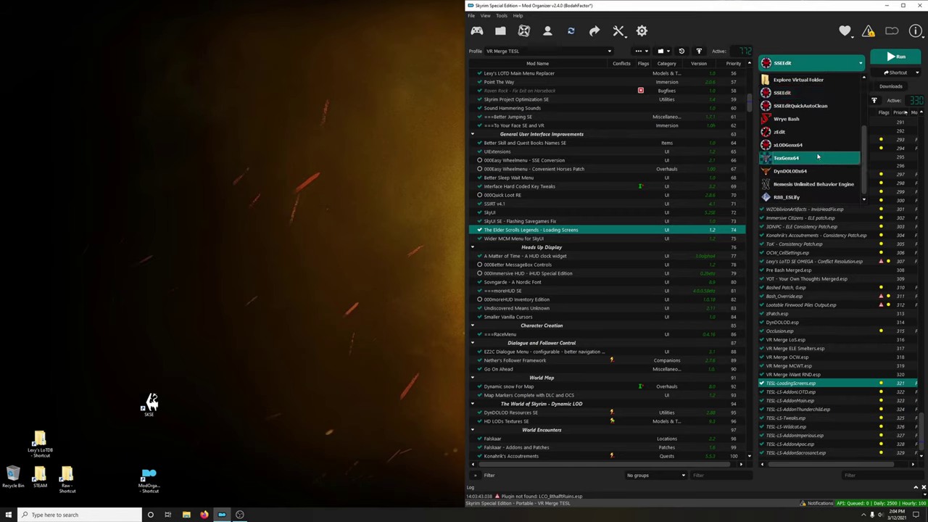
{"action": "left_click", "coordinate": [812, 132]}
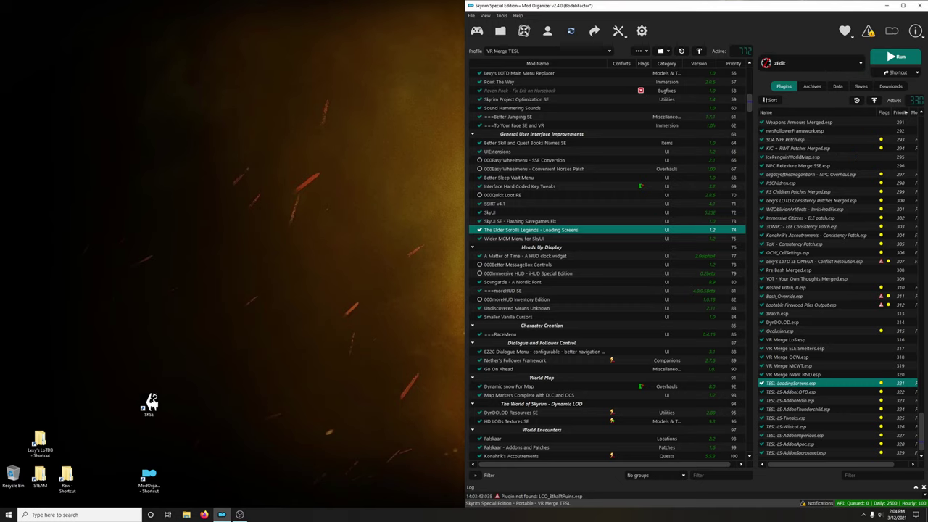
{"action": "left_click", "coordinate": [897, 57]}
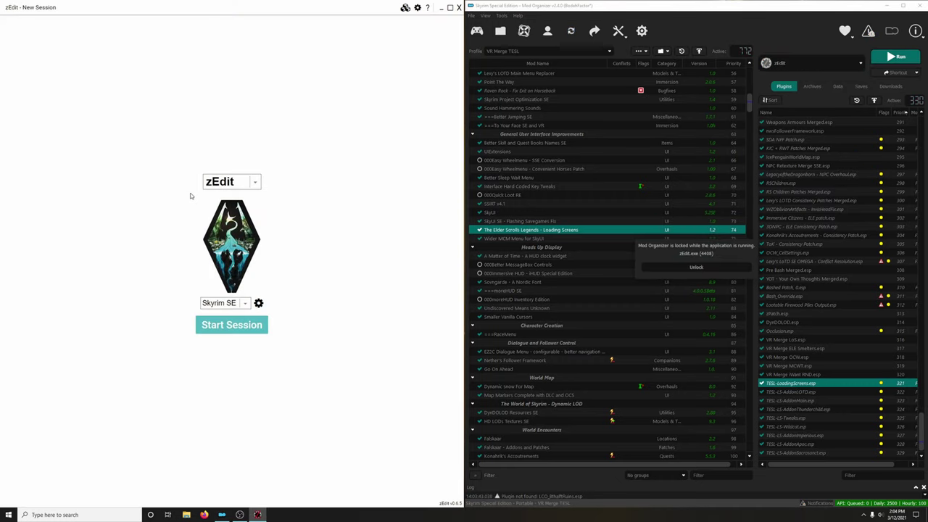
{"action": "left_click", "coordinate": [222, 185]}
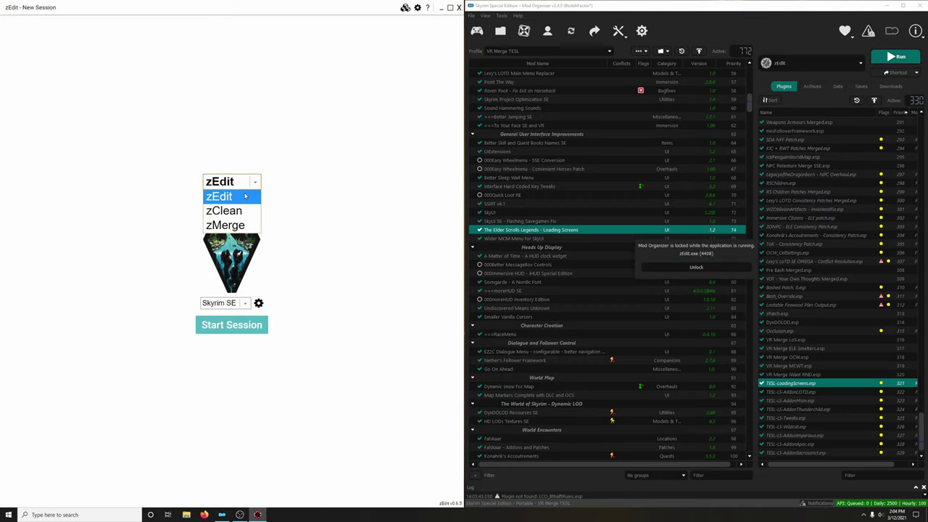
{"action": "left_click", "coordinate": [232, 224]}
{"action": "left_click", "coordinate": [250, 325]}
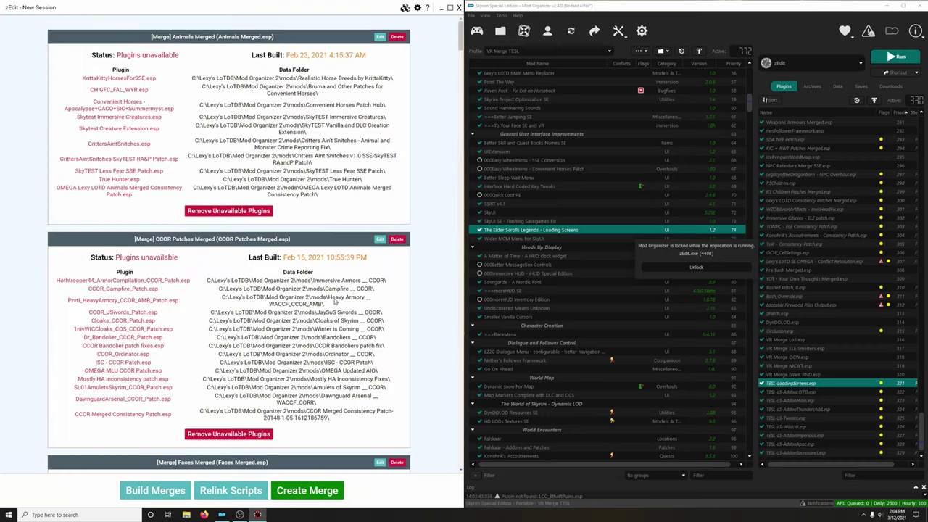
- Edit the VR Merge TESL merge to include the TESL-LoadingScreens.esp plugin and save the merge settings
{"action": "left_click_drag", "start_coordinate": [462, 36], "coordinate": [468, 432]}
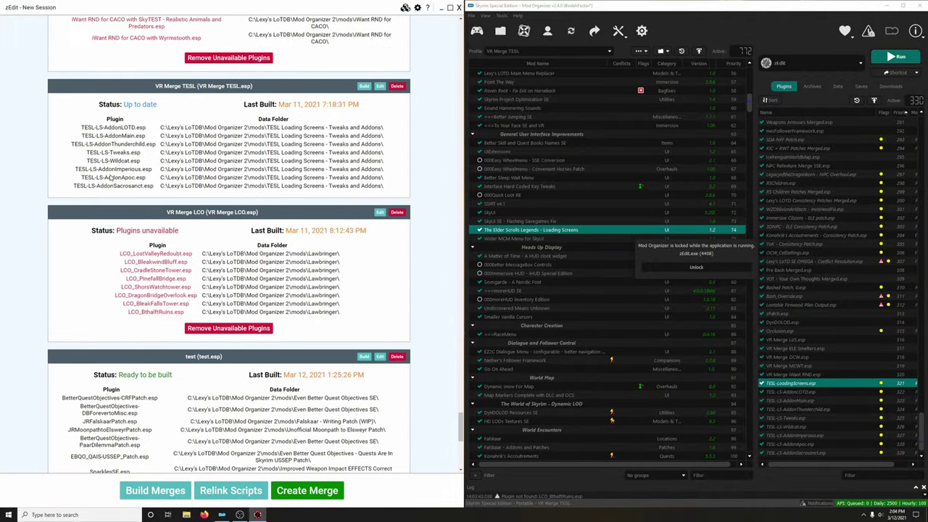
{"action": "left_click", "coordinate": [380, 86]}
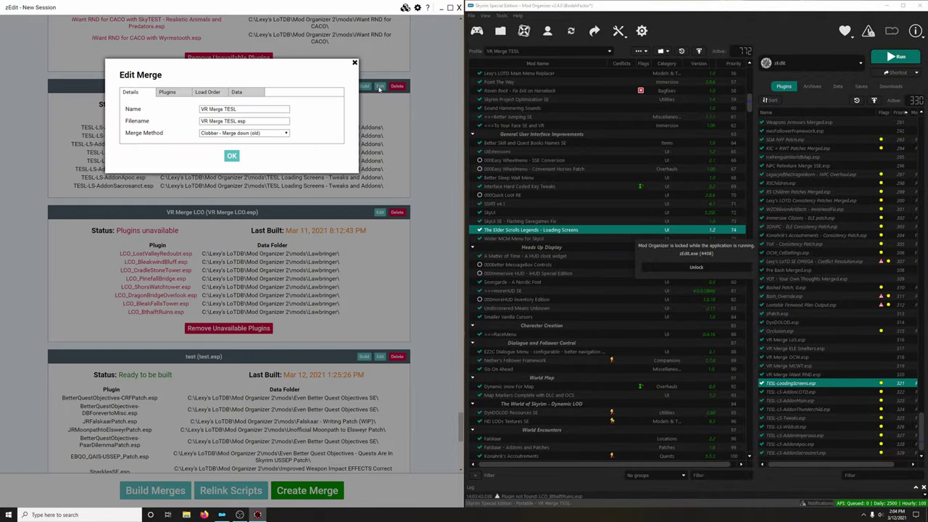
{"action": "left_click", "coordinate": [182, 92]}
{"action": "left_click_drag", "start_coordinate": [340, 110], "coordinate": [340, 337]}
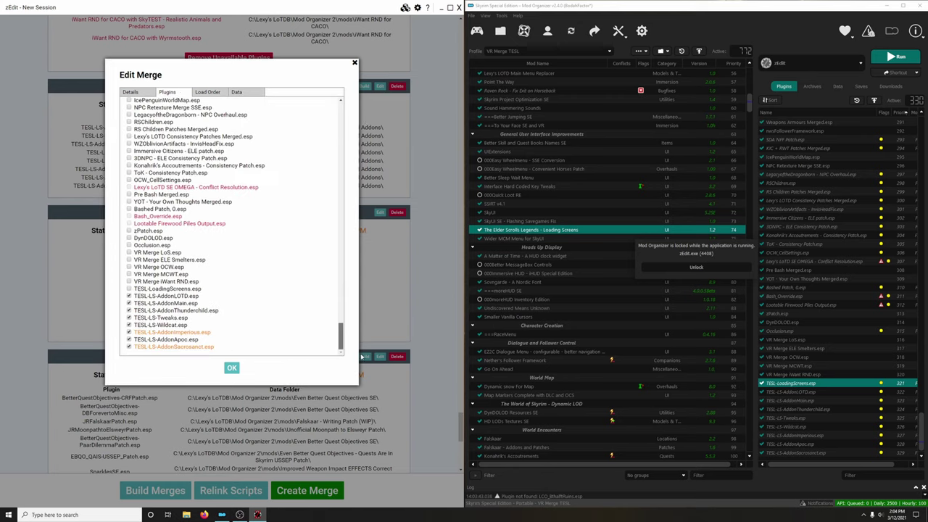
{"action": "left_click", "coordinate": [129, 288]}
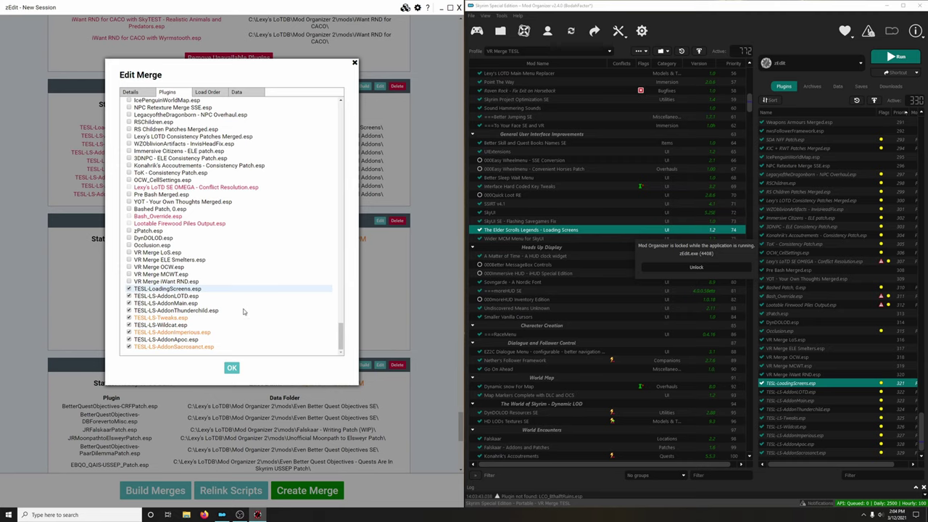
{"action": "left_click", "coordinate": [232, 368]}
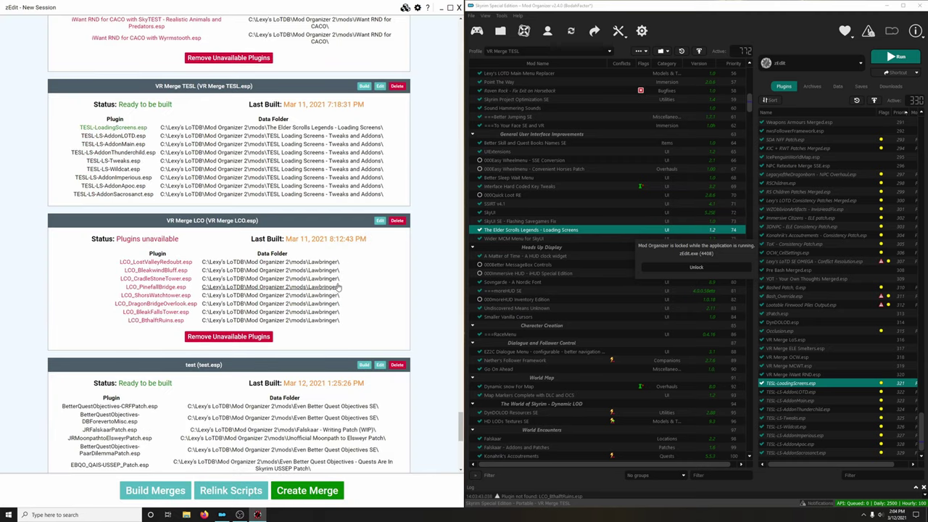
- Build the VR Merge TESL merge and close zEdit
{"action": "left_click", "coordinate": [364, 86]}
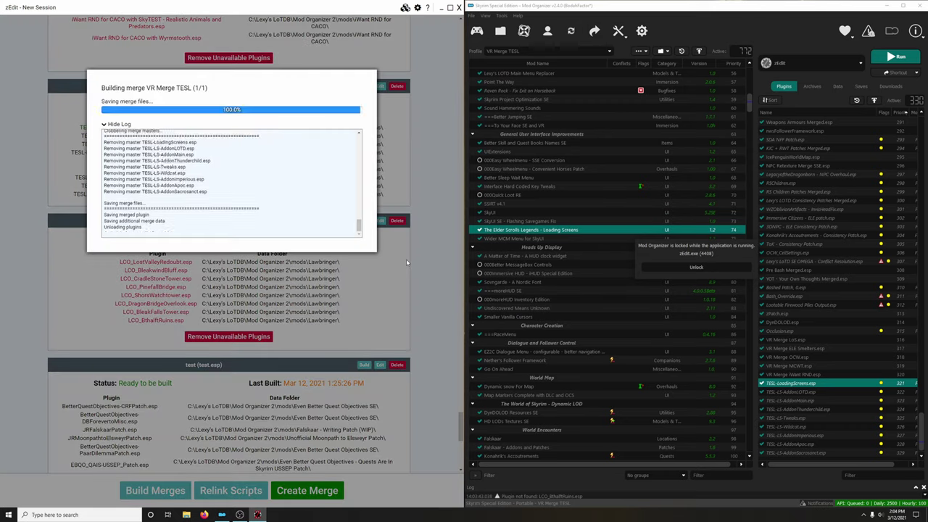
{"action": "left_click", "coordinate": [373, 73]}
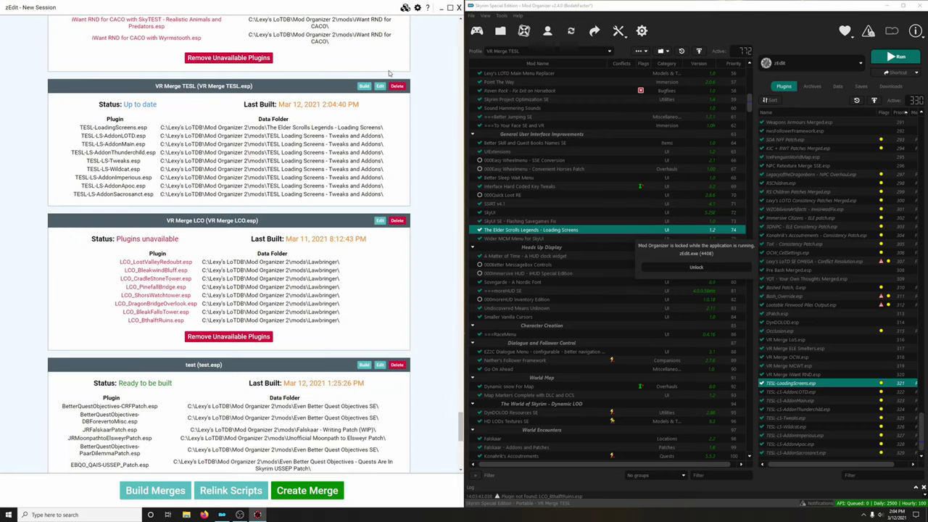
{"action": "left_click", "coordinate": [458, 8]}
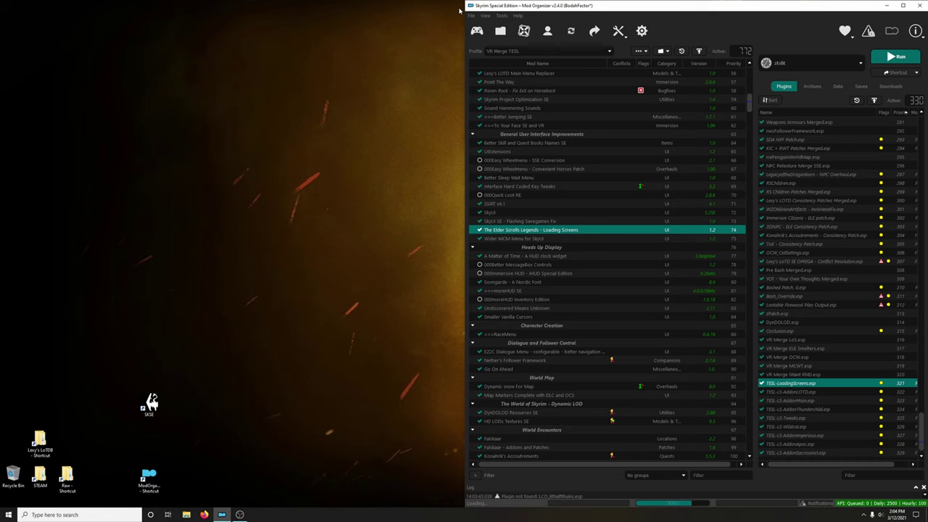
- Switch the active mod profile back to Legacy of the Dragonborn - Special Edition
{"action": "left_click", "coordinate": [559, 50]}
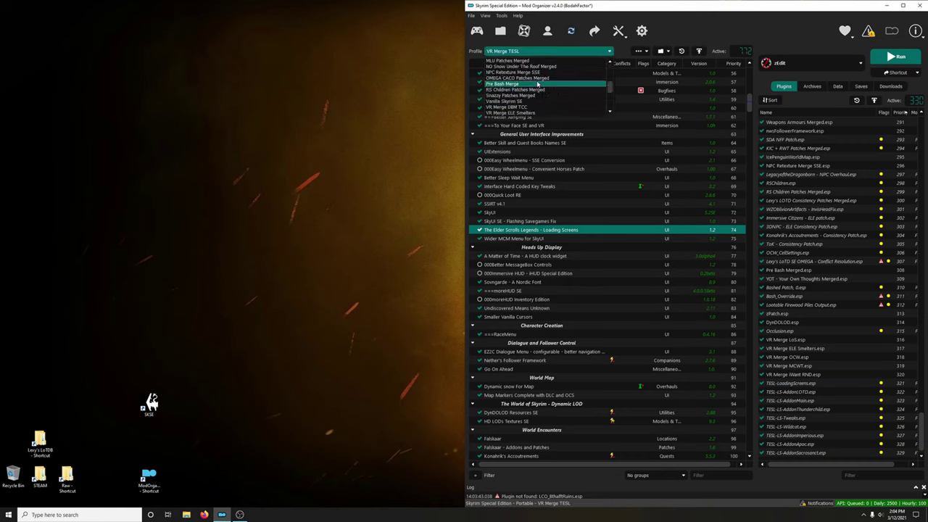
{"action": "scroll", "coordinate": [536, 87], "scroll_direction": "up", "scroll_amount": 2}
{"action": "left_click", "coordinate": [528, 85]}
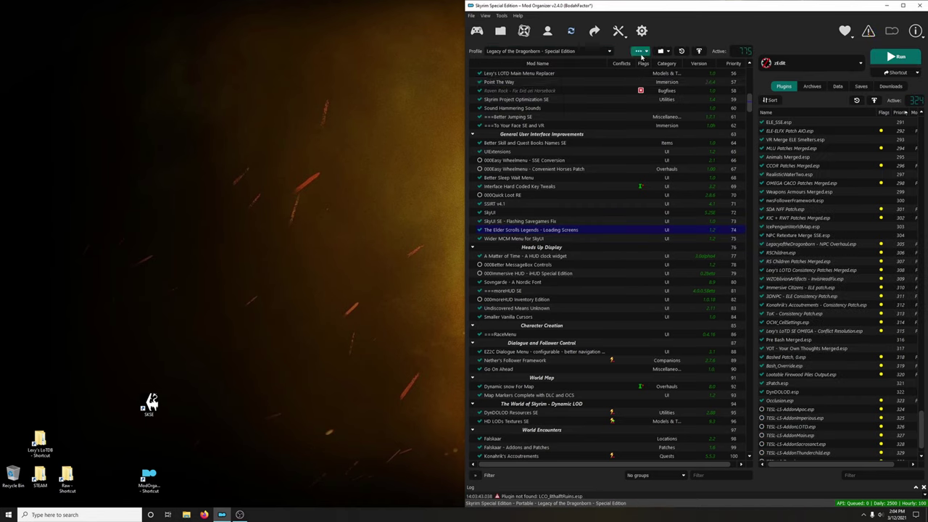
- Check the plugin state of VR Merge TESL in the Merge Plugins Hide tool, then close it
{"action": "left_click", "coordinate": [638, 50]}
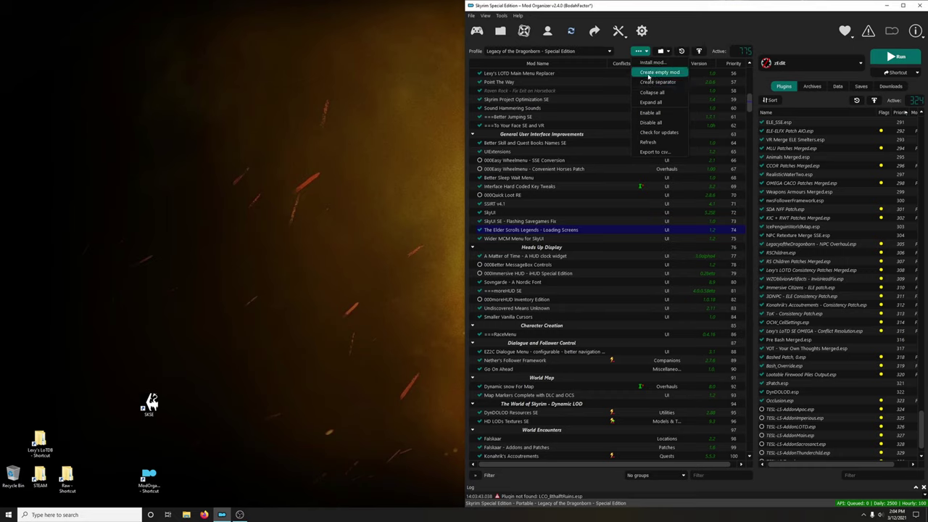
{"action": "left_click", "coordinate": [618, 30]}
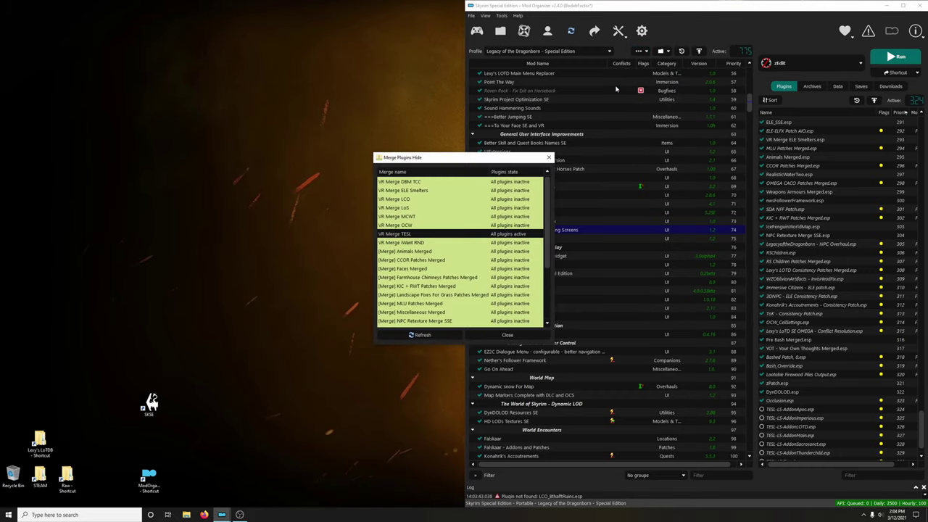
{"action": "left_click", "coordinate": [507, 335]}
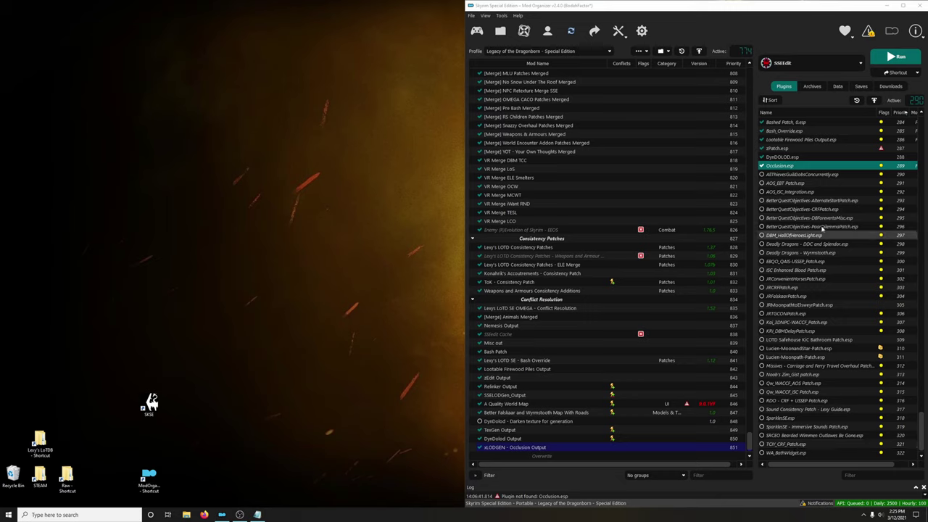
- Sort the plugin list by name and select the inactive AllThievesGuildJobsConcurrently.esp, AOS_EBT Patch.esp and AOS_ISC_Integration.esp together
{"action": "left_click", "coordinate": [767, 113]}
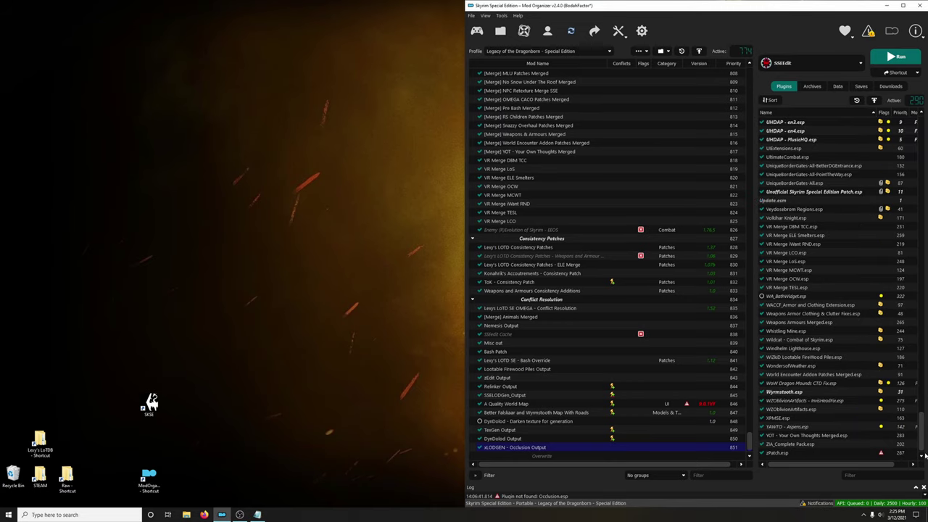
{"action": "left_click_drag", "start_coordinate": [923, 455], "coordinate": [922, 136]}
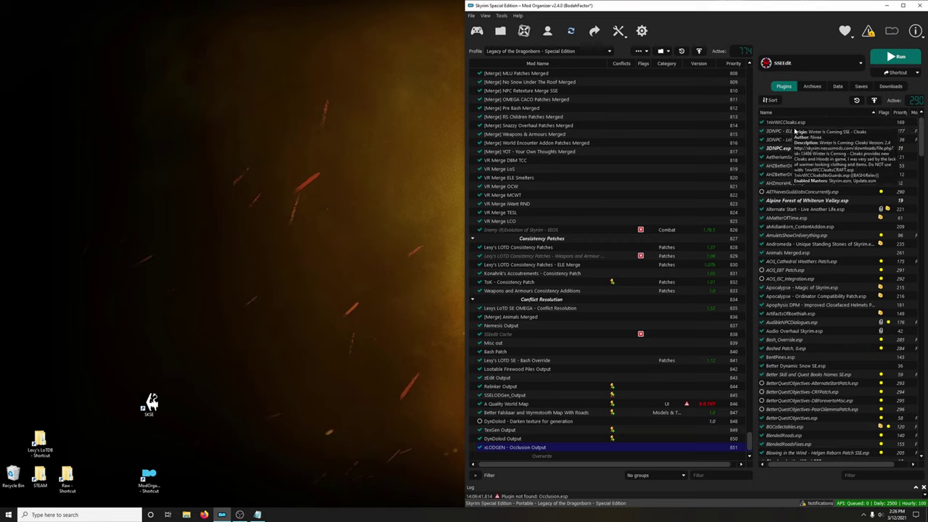
{"action": "mouse_move", "coordinate": [787, 192]}
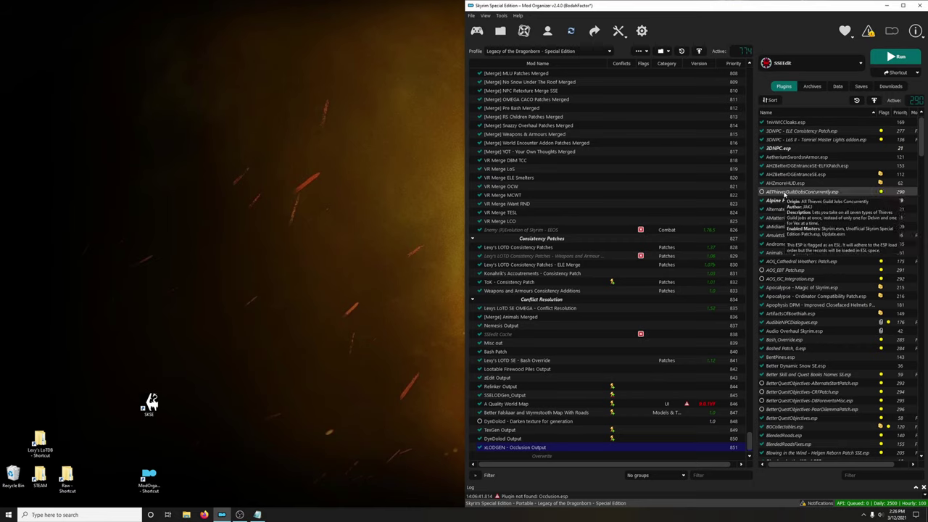
{"action": "left_click", "coordinate": [787, 191]}
{"action": "left_click", "coordinate": [791, 270], "text": "ctrl"}
{"action": "left_click", "coordinate": [791, 279], "text": "ctrl"}
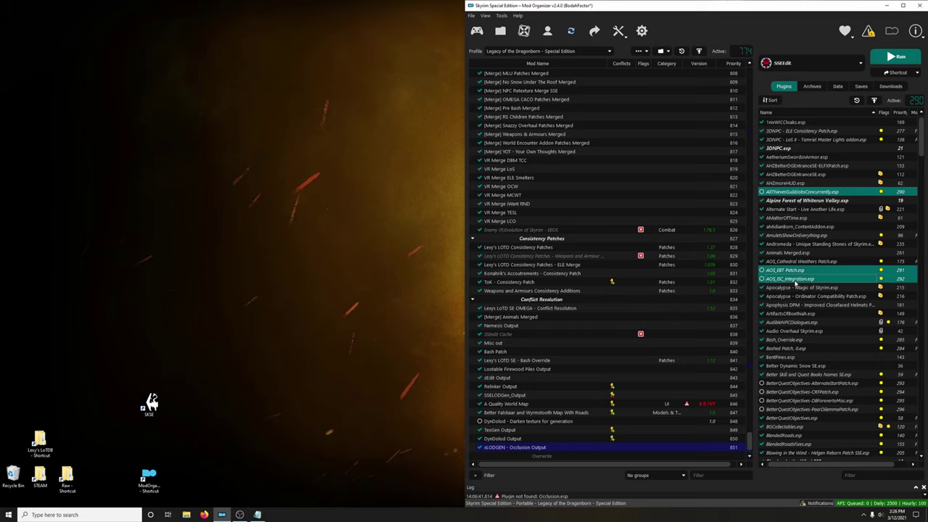
- Add the inactive BetterQuestObjectives AlternateStart, CRF, DBForevertoMisc and PaarDilemma patches to the selection, then sort the plugin list by priority
{"action": "left_click", "coordinate": [798, 383], "text": "ctrl"}
{"action": "left_click", "coordinate": [795, 391], "text": "ctrl"}
{"action": "left_click", "coordinate": [791, 400], "text": "ctrl"}
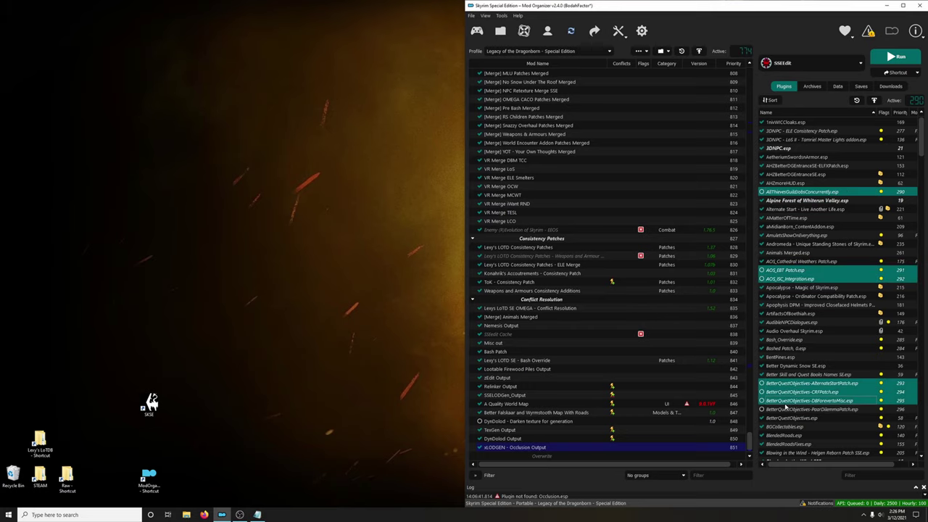
{"action": "left_click", "coordinate": [787, 409], "text": "ctrl"}
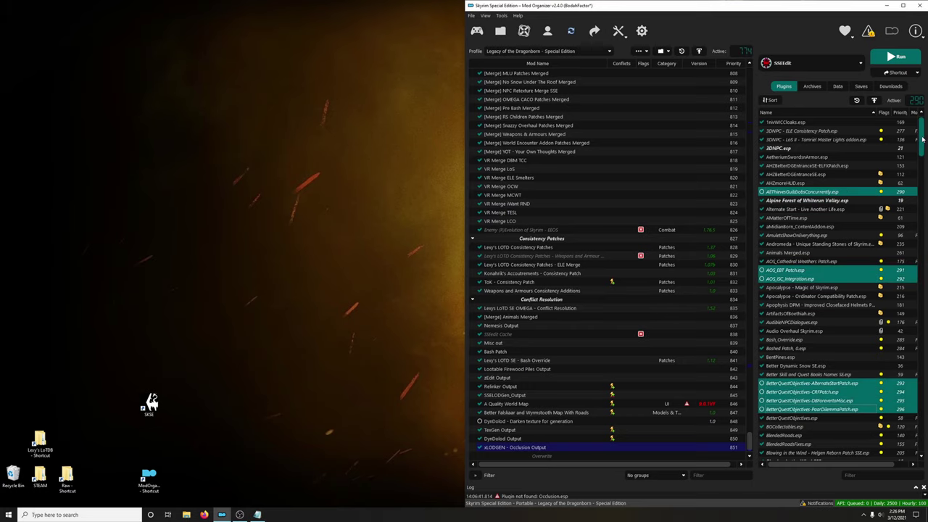
{"action": "left_click_drag", "start_coordinate": [923, 142], "coordinate": [923, 432]}
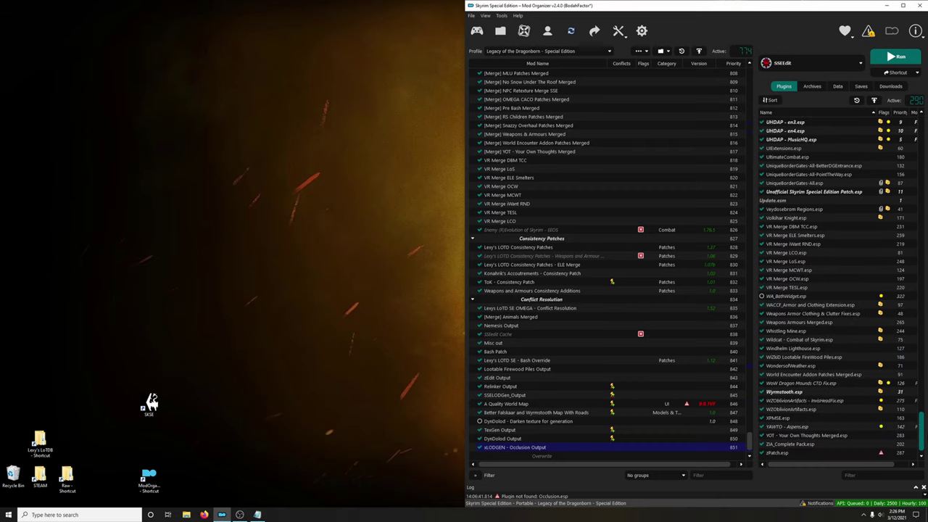
{"action": "left_click", "coordinate": [900, 113]}
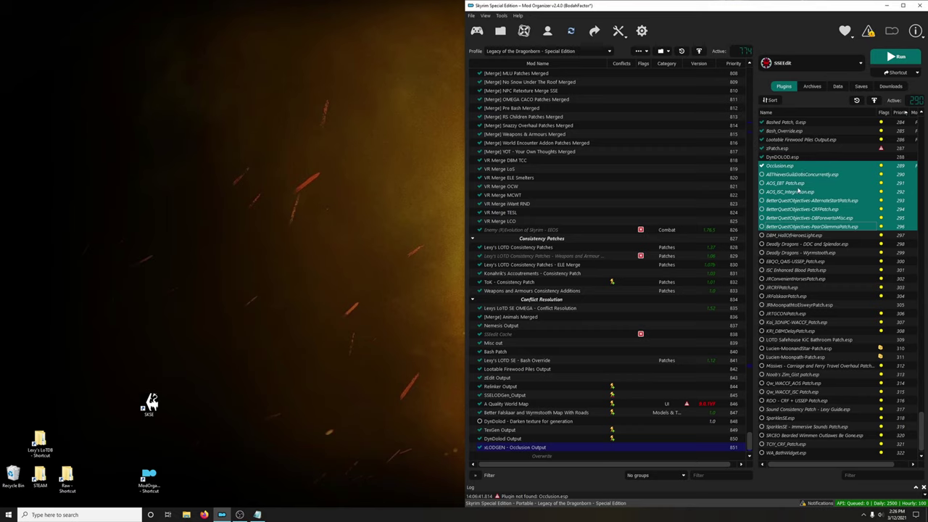
- Examine the inactive plugins at the end of the load order, from AllThievesGuildJobsConcurrently.esp down to WA_BathWidget.esp
{"action": "left_click", "coordinate": [792, 453]}
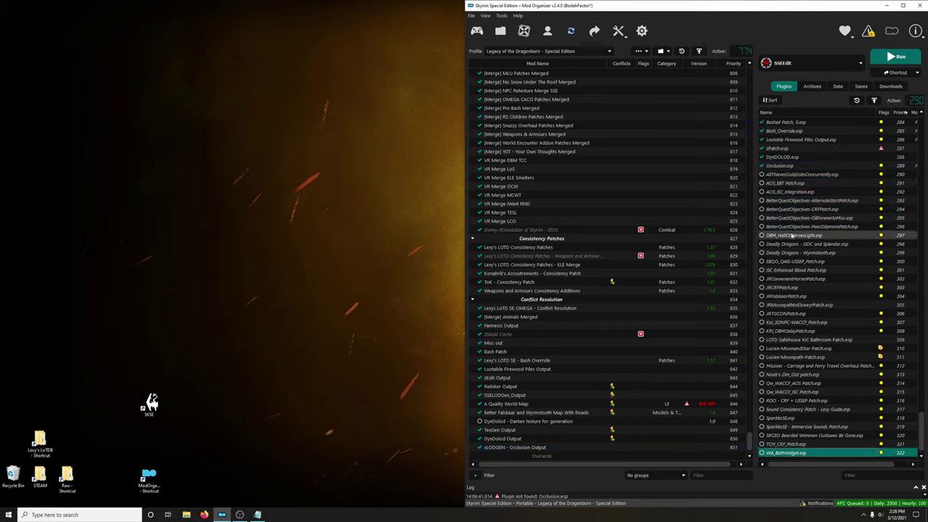
{"action": "left_click", "coordinate": [793, 421]}
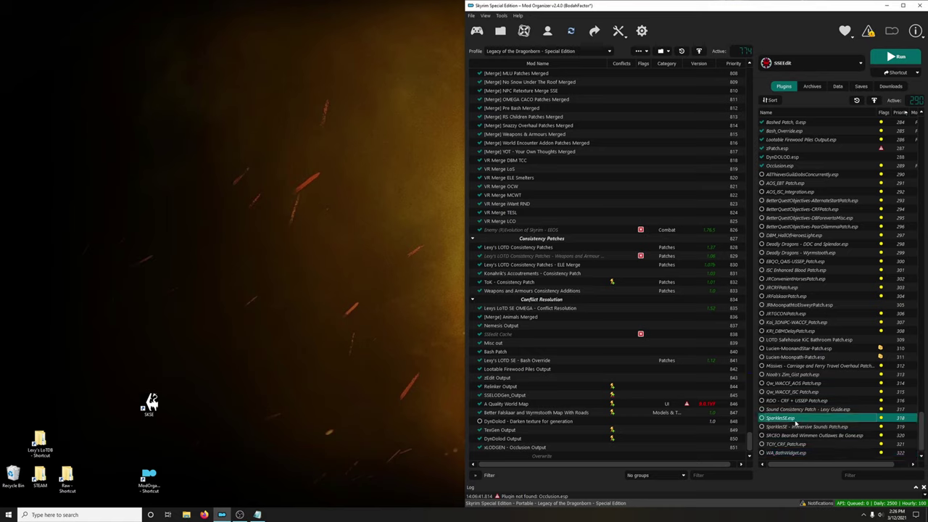
{"action": "left_click", "coordinate": [795, 427]}
{"action": "left_click", "coordinate": [784, 419]}
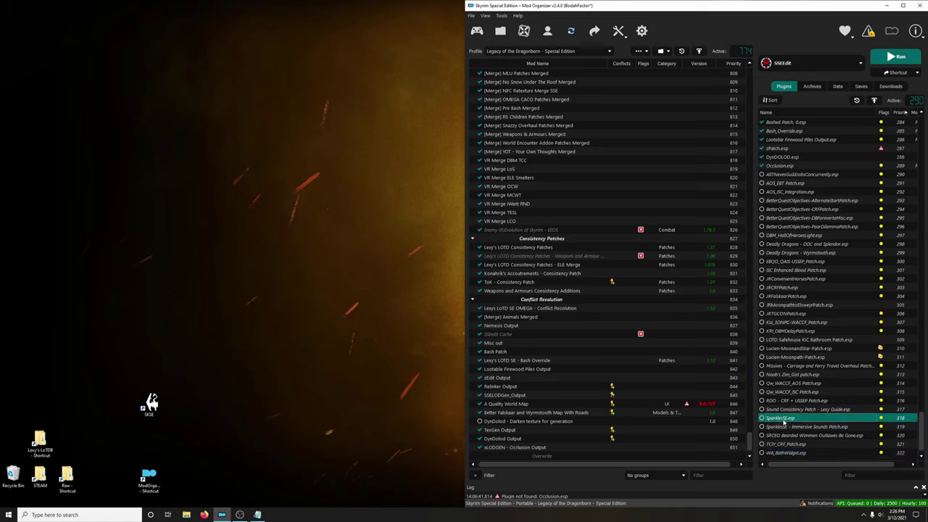
{"action": "left_click", "coordinate": [826, 428]}
{"action": "left_click", "coordinate": [797, 454]}
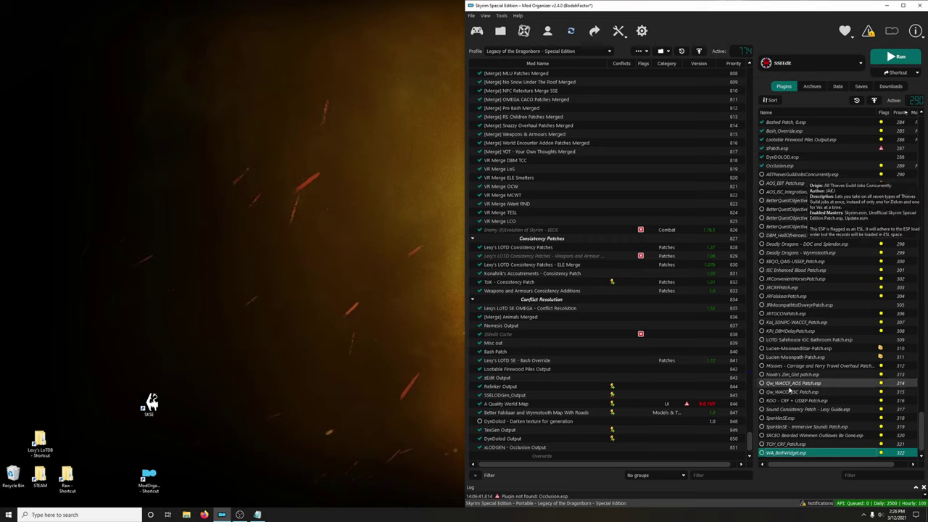
{"action": "mouse_move", "coordinate": [784, 456]}
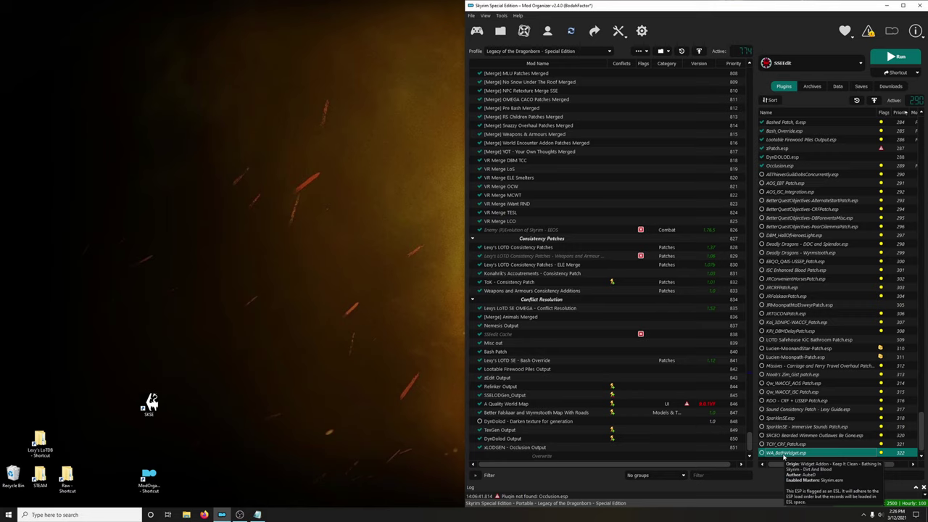
- Copy the Legacy of the Dragonborn - Special Edition profile as a new profile named VR Merge Misc Patches
{"action": "left_click", "coordinate": [533, 53]}
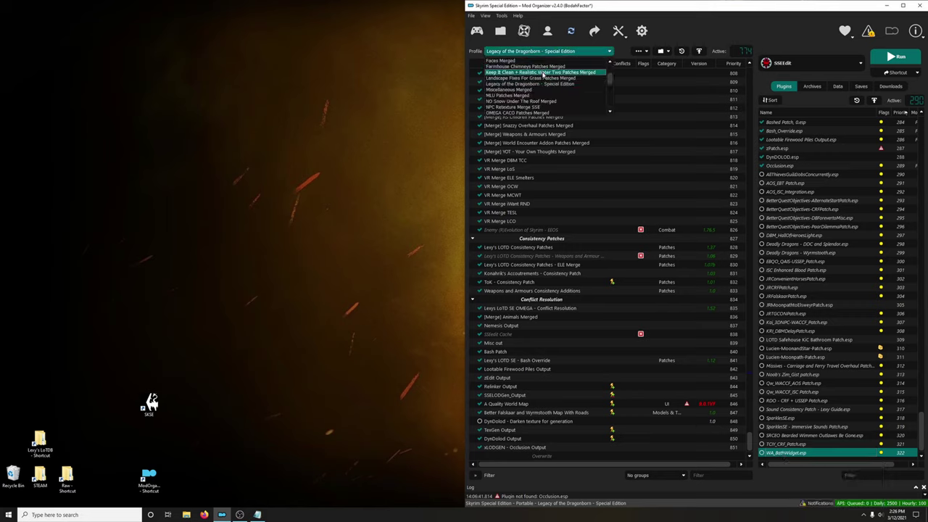
{"action": "scroll", "coordinate": [543, 74], "scroll_direction": "up", "scroll_amount": 5}
{"action": "left_click", "coordinate": [522, 61]}
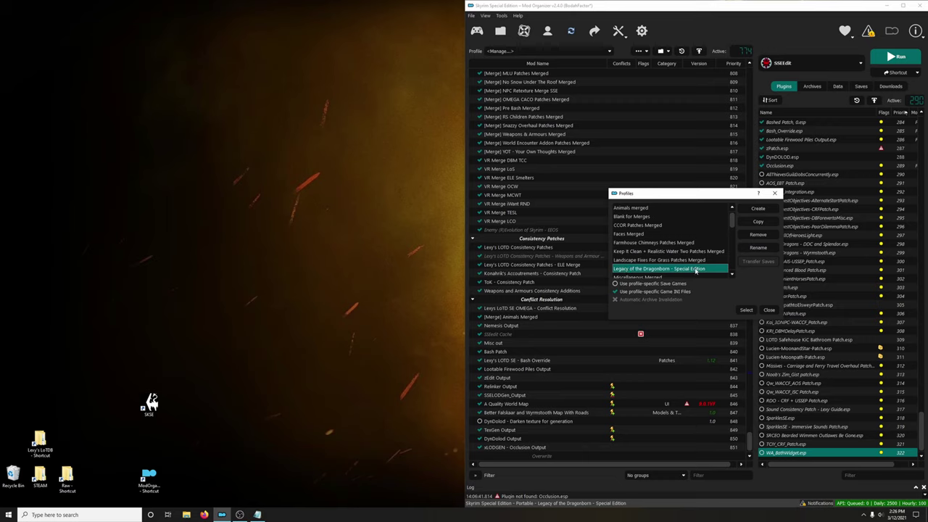
{"action": "left_click", "coordinate": [743, 222]}
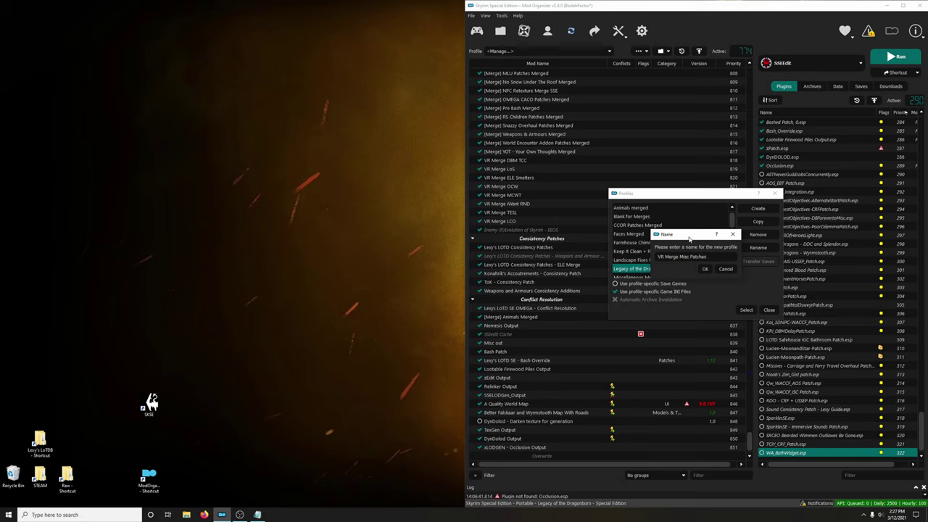
{"action": "left_click", "coordinate": [705, 269]}
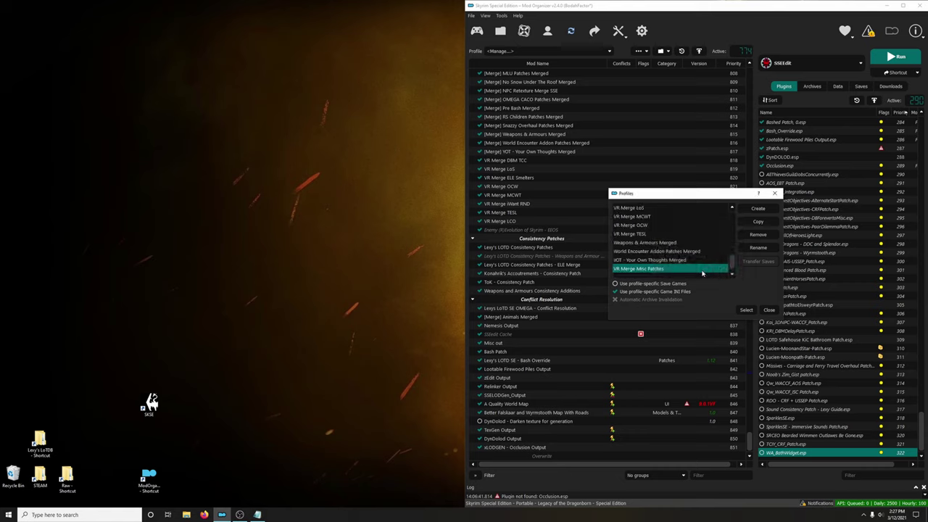
{"action": "left_click", "coordinate": [769, 310]}
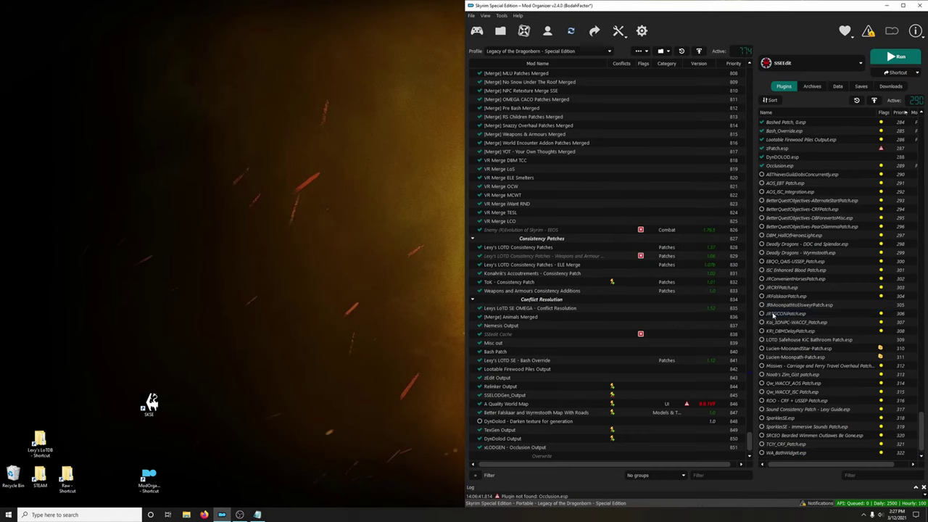
- Switch the active mod profile to VR Merge Misc Patches
{"action": "left_click", "coordinate": [544, 51]}
{"action": "scroll", "coordinate": [545, 97], "scroll_direction": "down", "scroll_amount": 2}
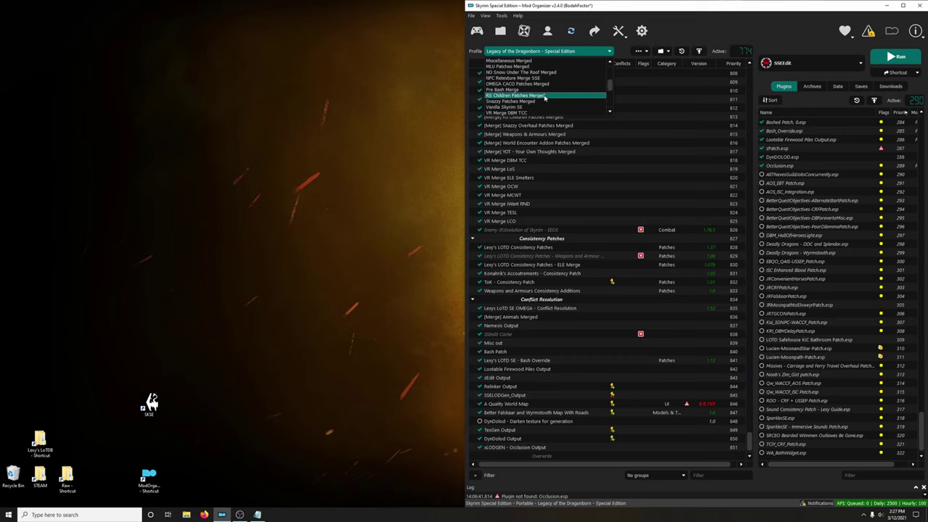
{"action": "scroll", "coordinate": [545, 98], "scroll_direction": "down", "scroll_amount": 3}
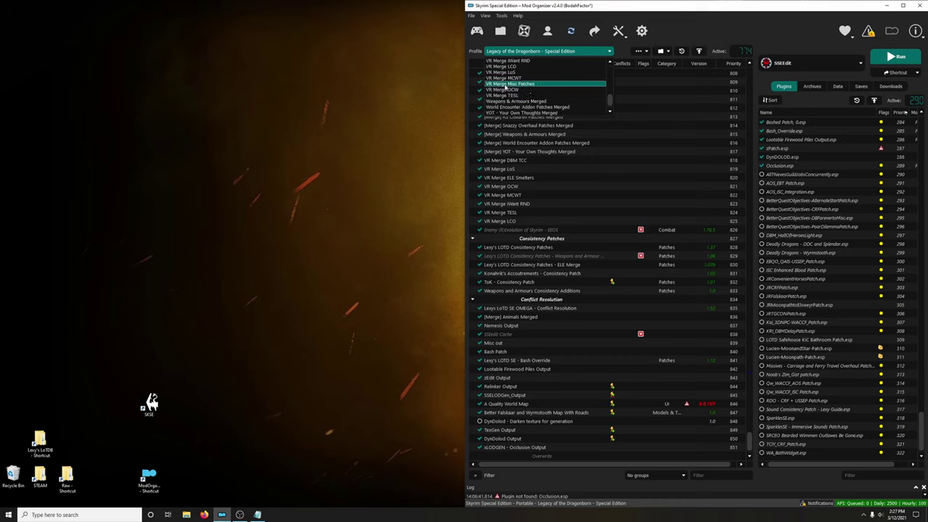
{"action": "left_click", "coordinate": [508, 84]}
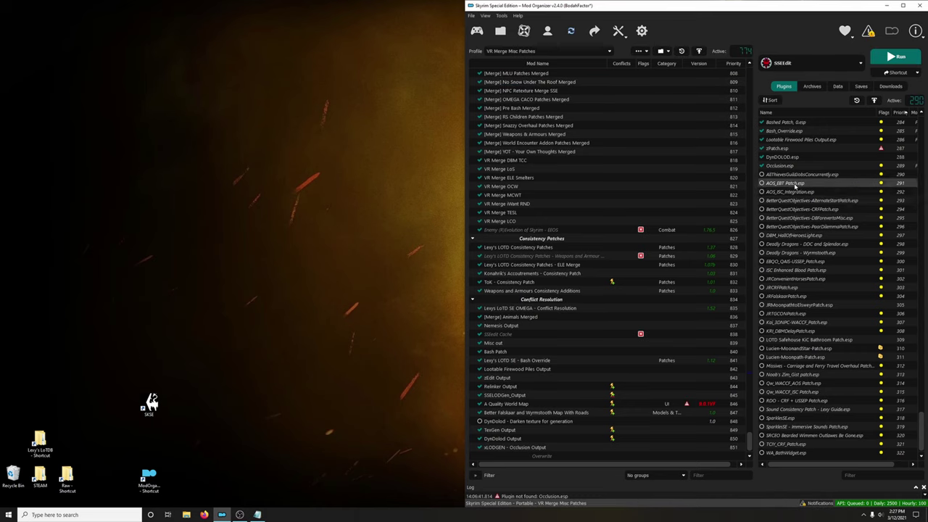
- Launch zEdit through Mod Organizer and start a zMerge session for Skyrim SE
{"action": "left_click", "coordinate": [805, 64]}
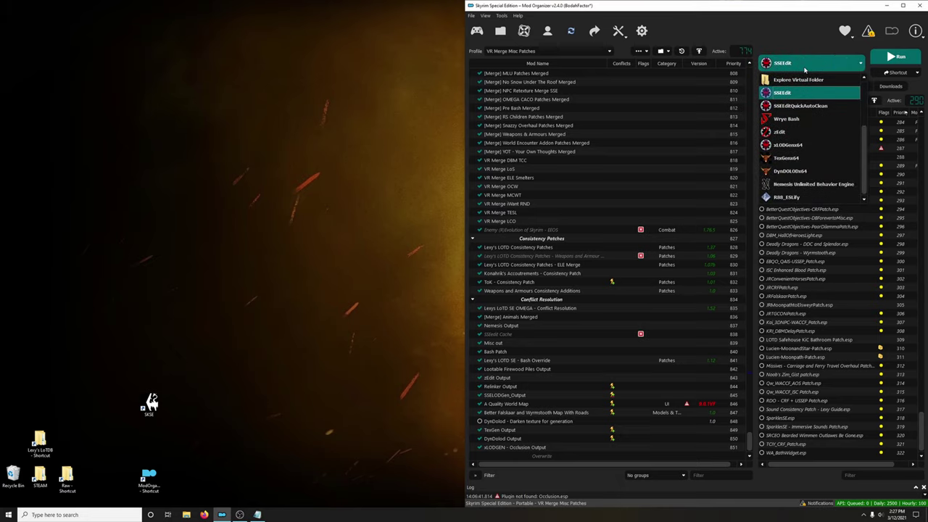
{"action": "left_click", "coordinate": [791, 131]}
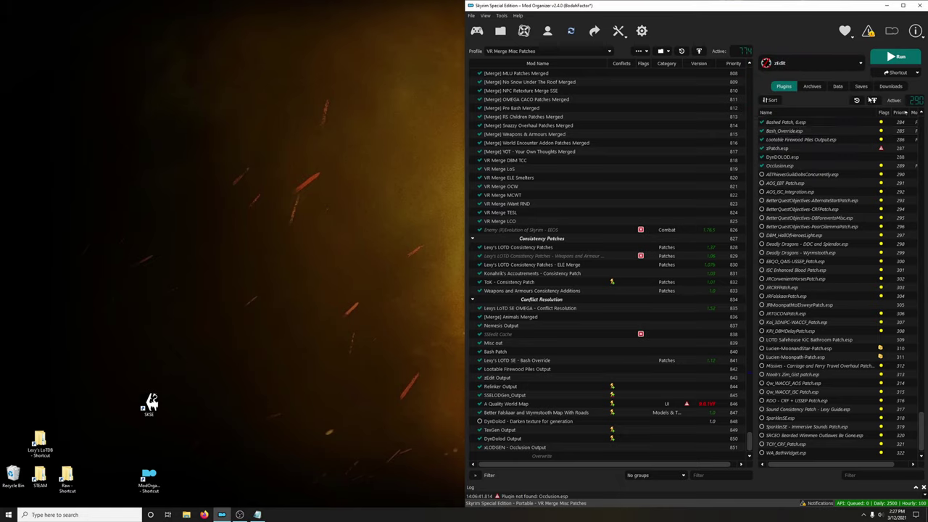
{"action": "left_click", "coordinate": [894, 58]}
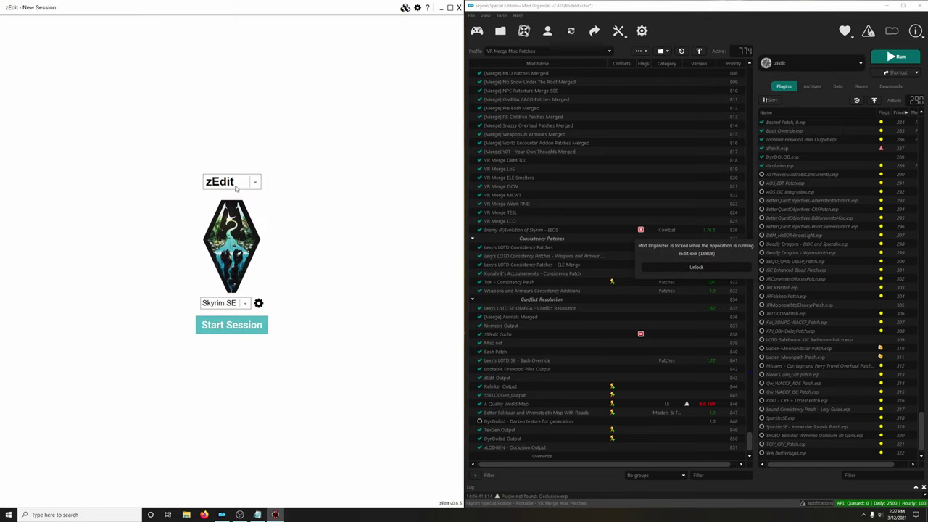
{"action": "left_click", "coordinate": [235, 187]}
{"action": "left_click", "coordinate": [231, 224]}
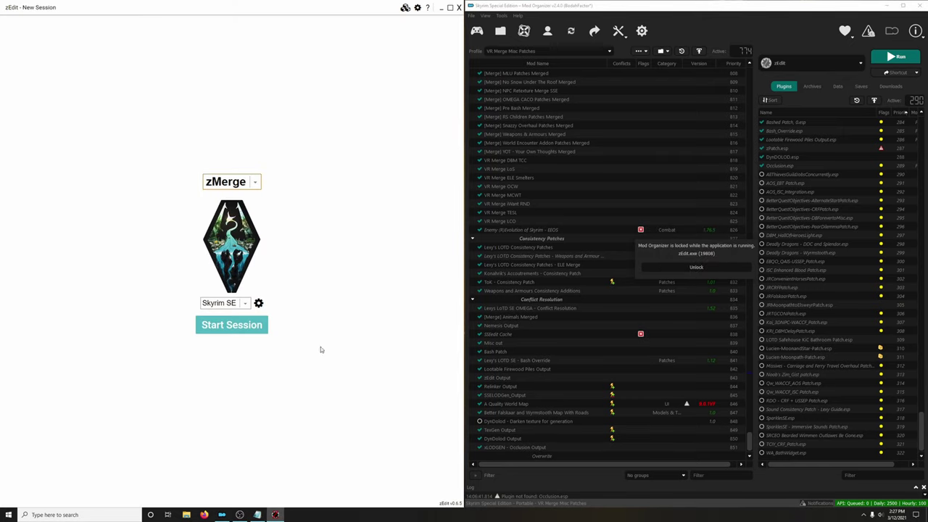
{"action": "left_click", "coordinate": [219, 328]}
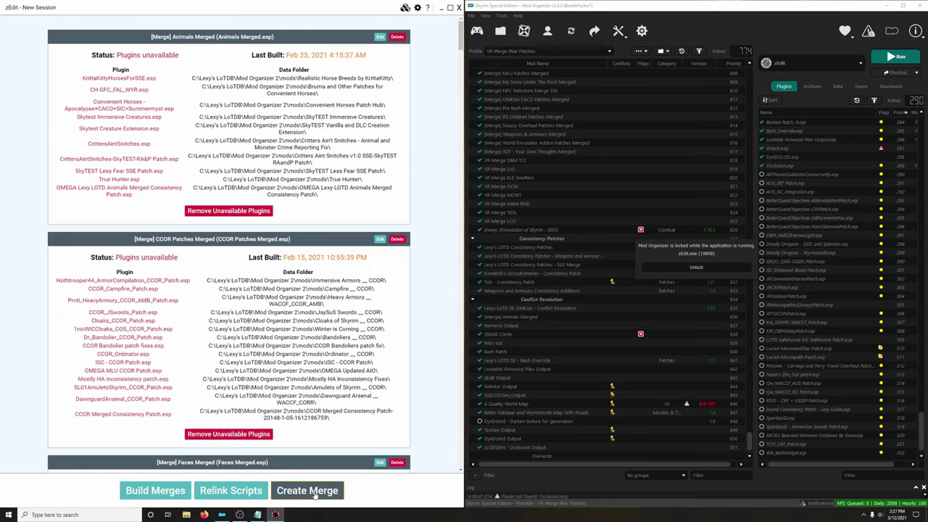
- Create a new merge and name it VR Merge Misc Patches
{"action": "left_click", "coordinate": [315, 493]}
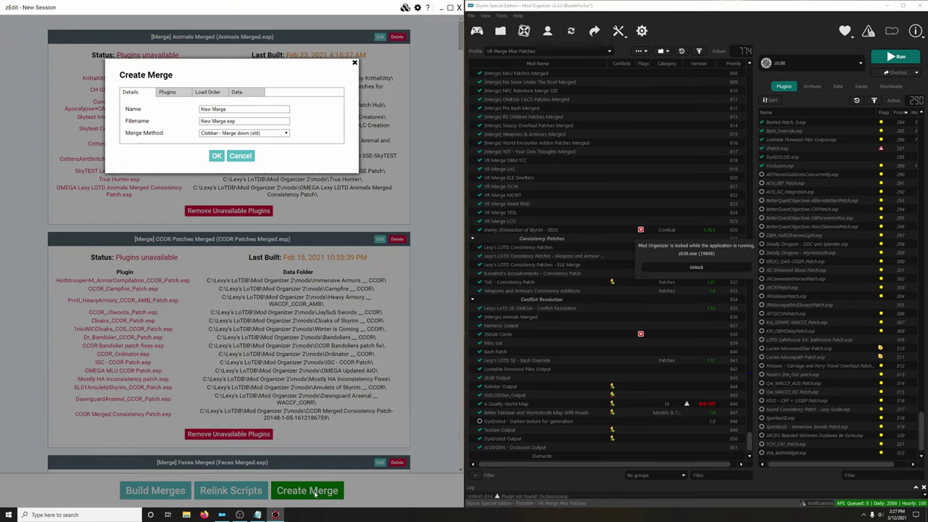
{"action": "left_click_drag", "start_coordinate": [256, 108], "coordinate": [49, 103]}
{"action": "type", "text": "VR M"}
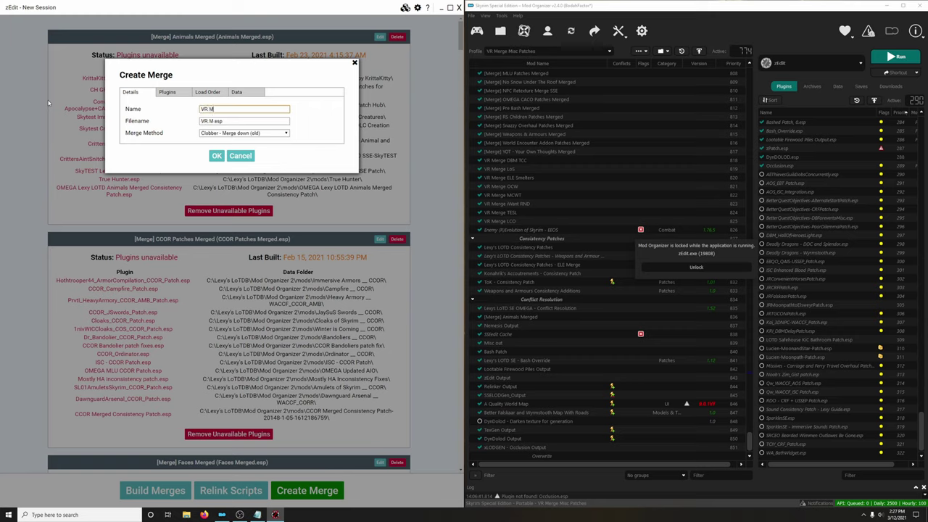
{"action": "type", "text": "erge Misc Patches"}
- Include the last plugins of the list in the merge, from WA_BathWidget.esp up to RDO - CRF + USSEP Patch.esp
{"action": "left_click", "coordinate": [168, 92]}
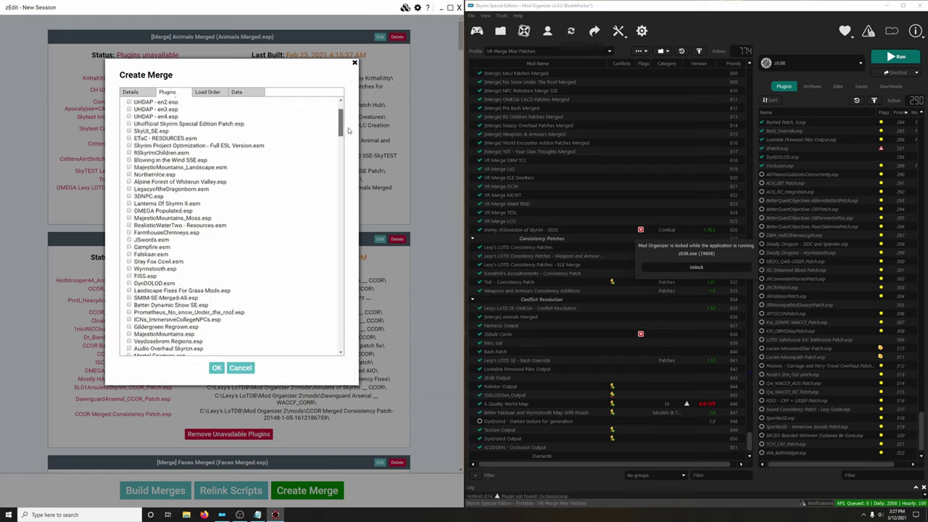
{"action": "left_click_drag", "start_coordinate": [340, 118], "coordinate": [341, 339]}
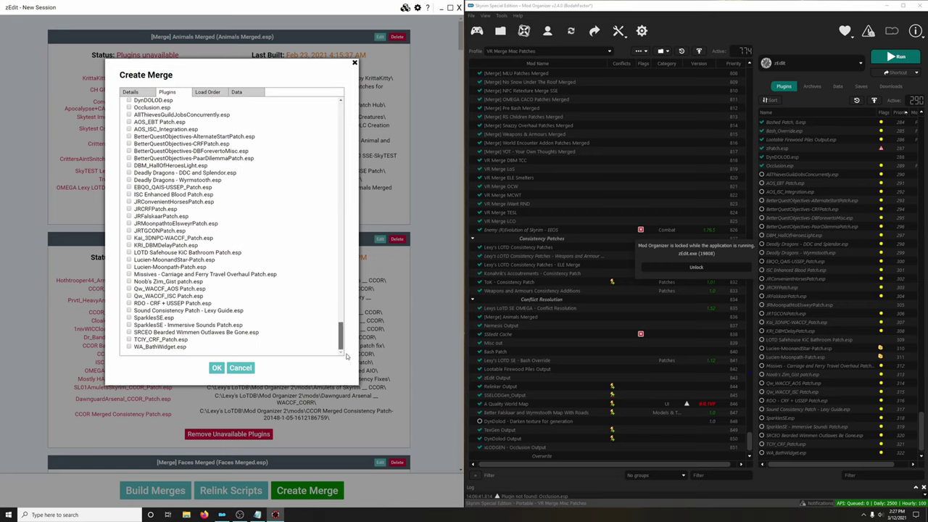
{"action": "left_click", "coordinate": [130, 347]}
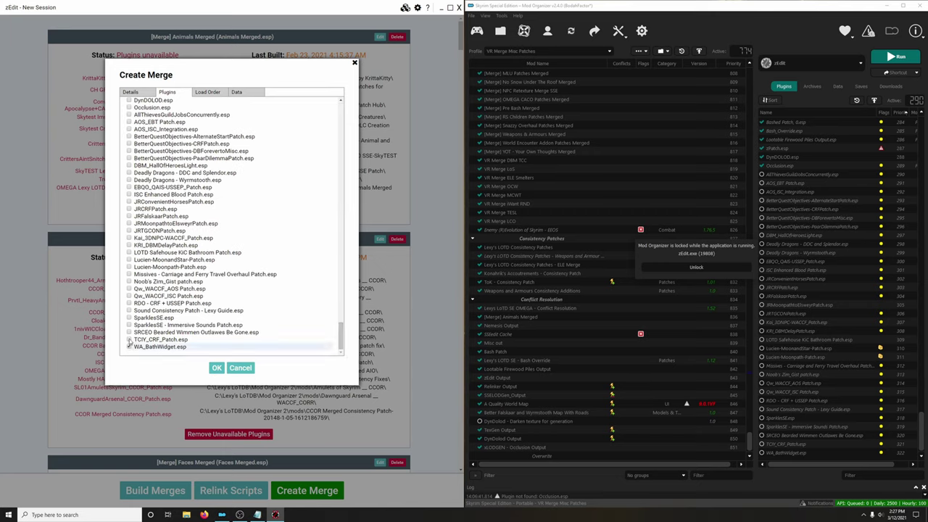
{"action": "left_click", "coordinate": [129, 340]}
{"action": "left_click", "coordinate": [129, 332]}
{"action": "left_click", "coordinate": [129, 325]}
{"action": "left_click", "coordinate": [129, 317]}
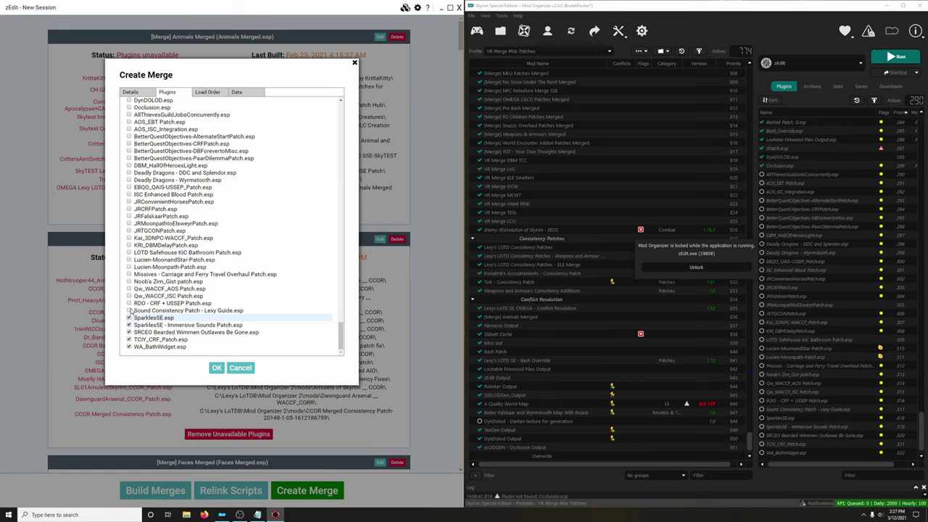
{"action": "left_click", "coordinate": [129, 310]}
{"action": "left_click", "coordinate": [129, 303]}
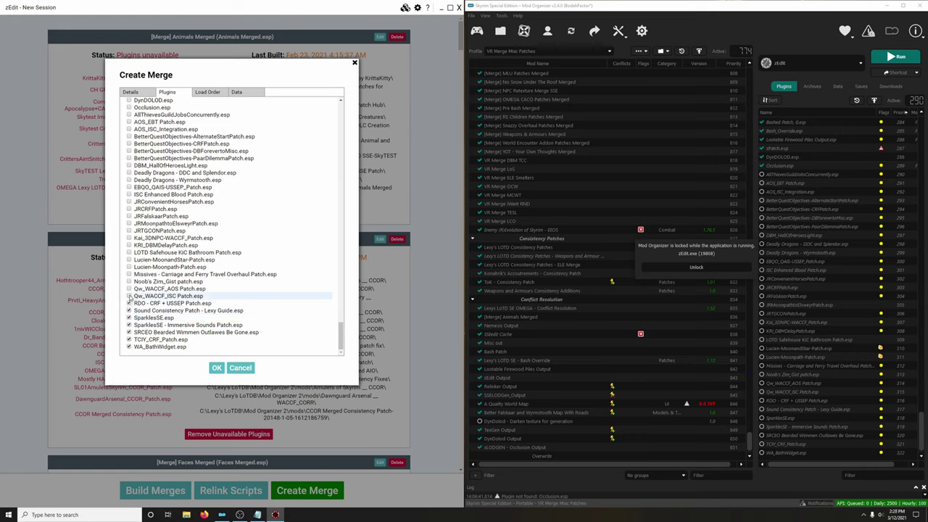
- Include the plugins from Qw_WACCF_ISC Patch.esp up to KRI_DBMDelayPatch.esp in the merge
{"action": "left_click", "coordinate": [130, 296]}
{"action": "left_click", "coordinate": [130, 289]}
{"action": "left_click", "coordinate": [129, 281]}
{"action": "left_click", "coordinate": [130, 274]}
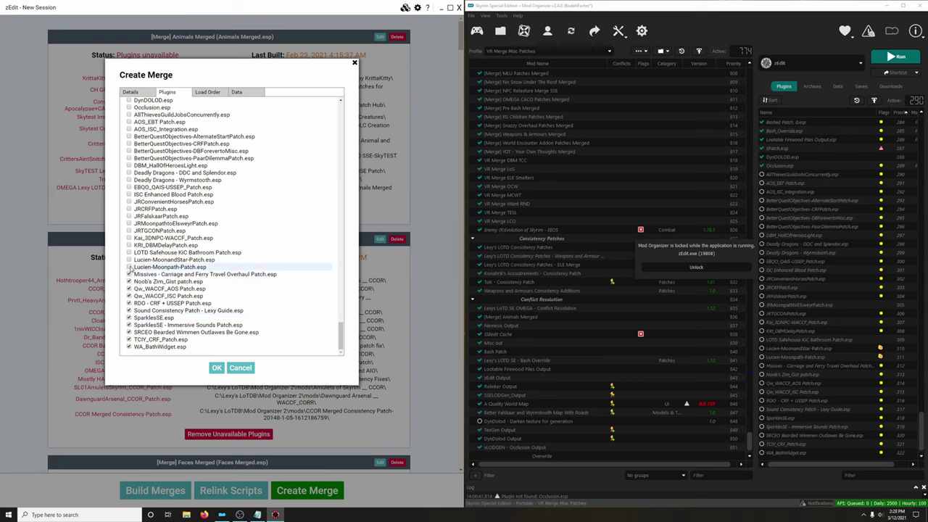
{"action": "left_click", "coordinate": [129, 267]}
{"action": "left_click", "coordinate": [129, 260]}
{"action": "left_click", "coordinate": [129, 252]}
{"action": "left_click", "coordinate": [129, 245]}
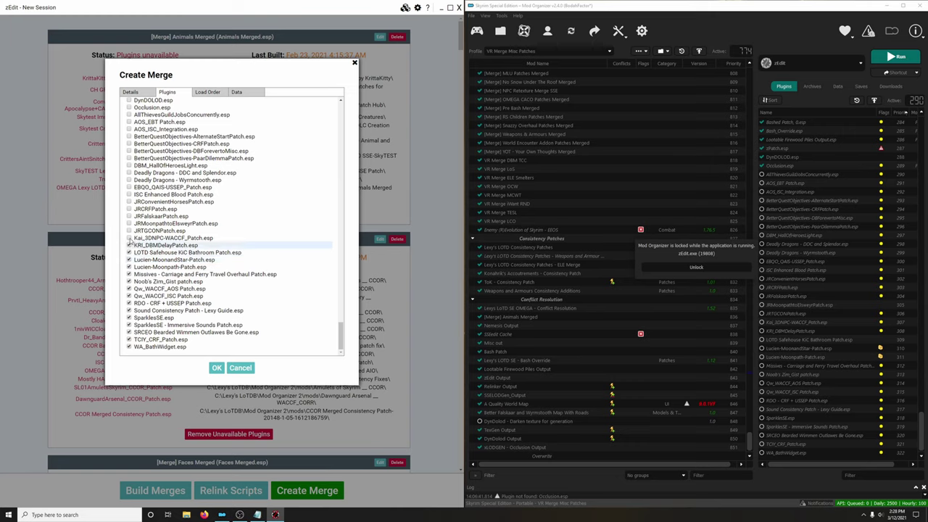
- Include the plugins from Kai_3DNPC-WACCF_Patch.esp up to DBM_HallOfHeroesLight.esp in the merge
{"action": "left_click", "coordinate": [130, 230]}
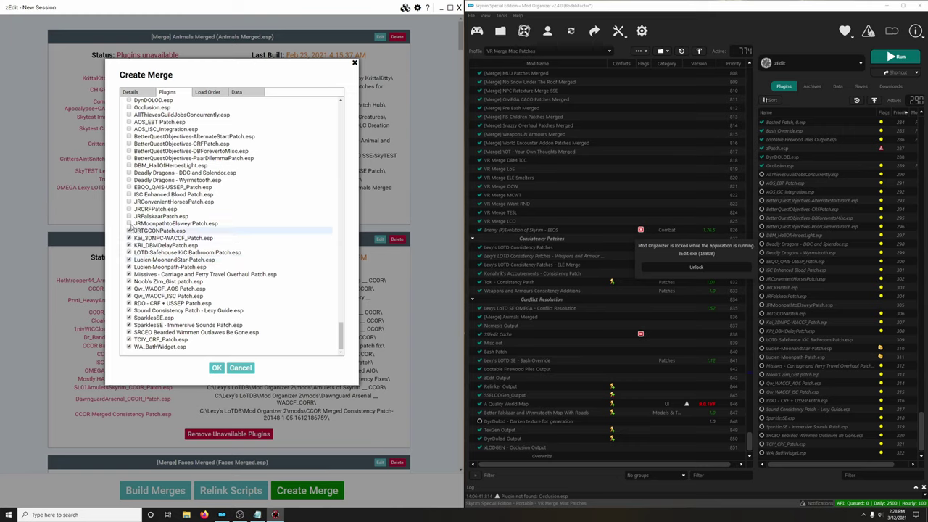
{"action": "left_click", "coordinate": [130, 224]}
{"action": "left_click", "coordinate": [129, 216]}
{"action": "left_click", "coordinate": [129, 209]}
{"action": "left_click", "coordinate": [129, 201]}
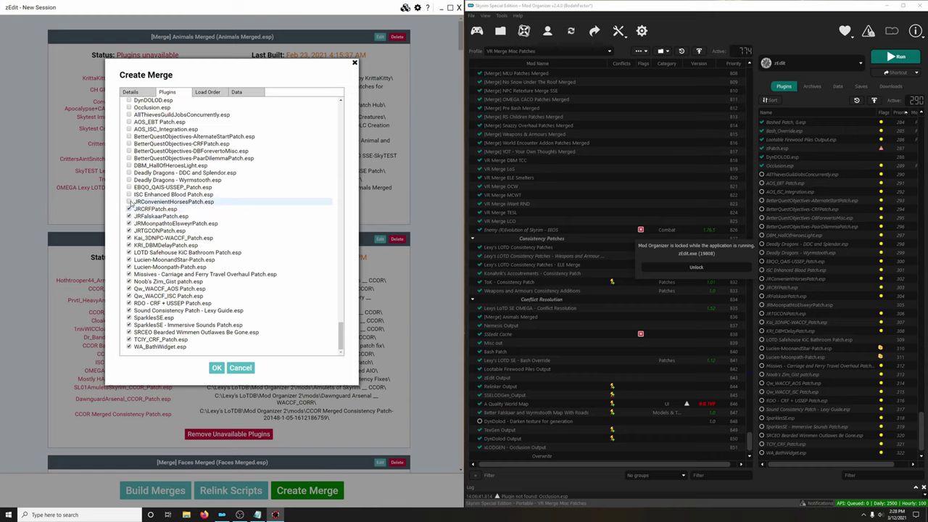
{"action": "left_click", "coordinate": [129, 195]}
{"action": "left_click", "coordinate": [129, 187]}
{"action": "left_click", "coordinate": [129, 180]}
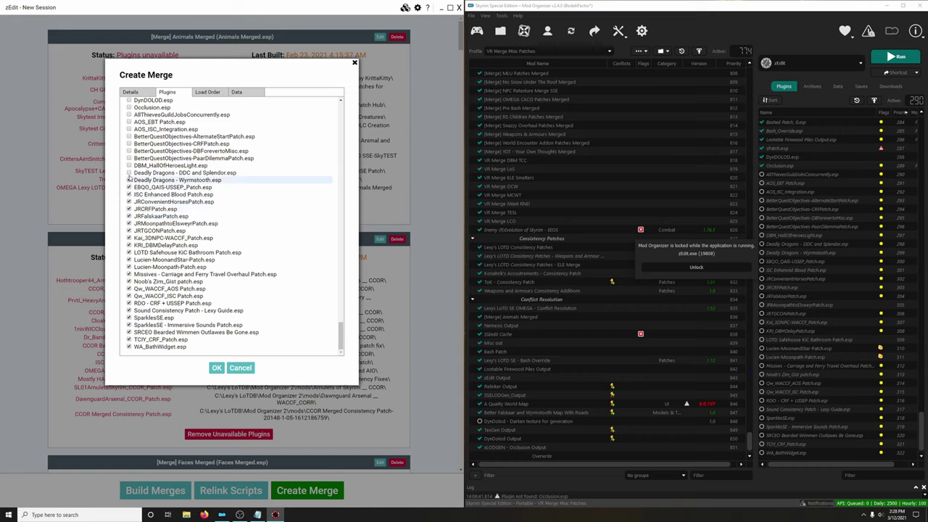
{"action": "left_click", "coordinate": [129, 172]}
{"action": "left_click", "coordinate": [130, 165]}
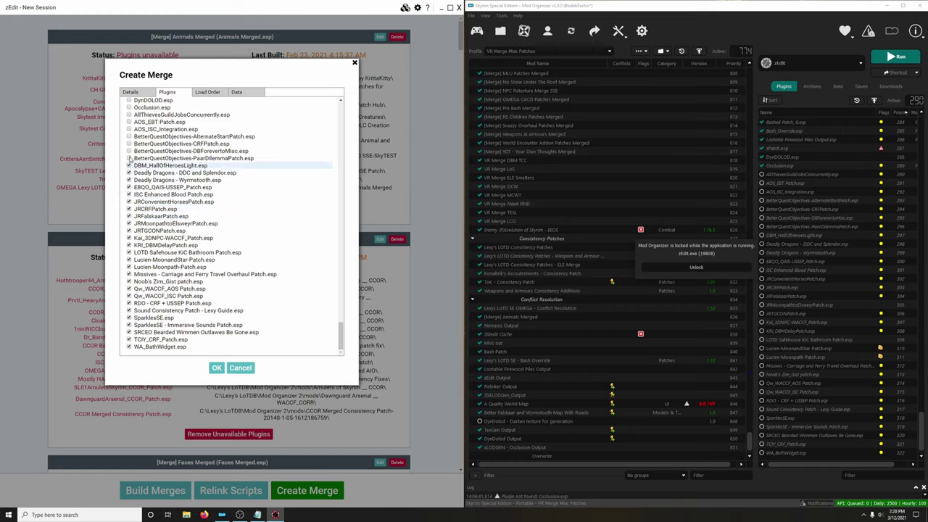
- Include the four BetterQuestObjectives patches, both AOS patches and AllThievesGuildJobsConcurrently.esp in the merge, and show the merge's load order
{"action": "left_click", "coordinate": [130, 159]}
{"action": "left_click", "coordinate": [129, 151]}
{"action": "left_click", "coordinate": [129, 143]}
{"action": "left_click", "coordinate": [129, 136]}
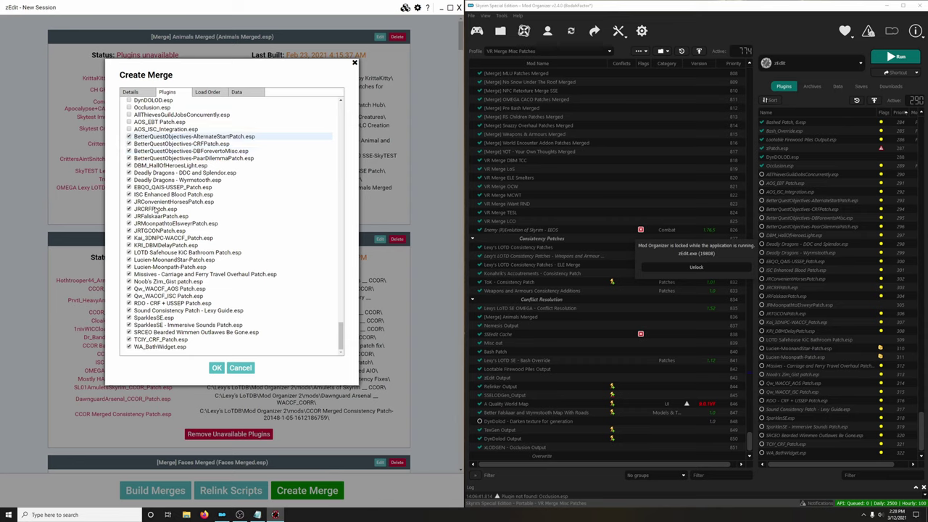
{"action": "scroll", "coordinate": [131, 237], "scroll_direction": "up", "scroll_amount": 3}
{"action": "left_click", "coordinate": [129, 238]}
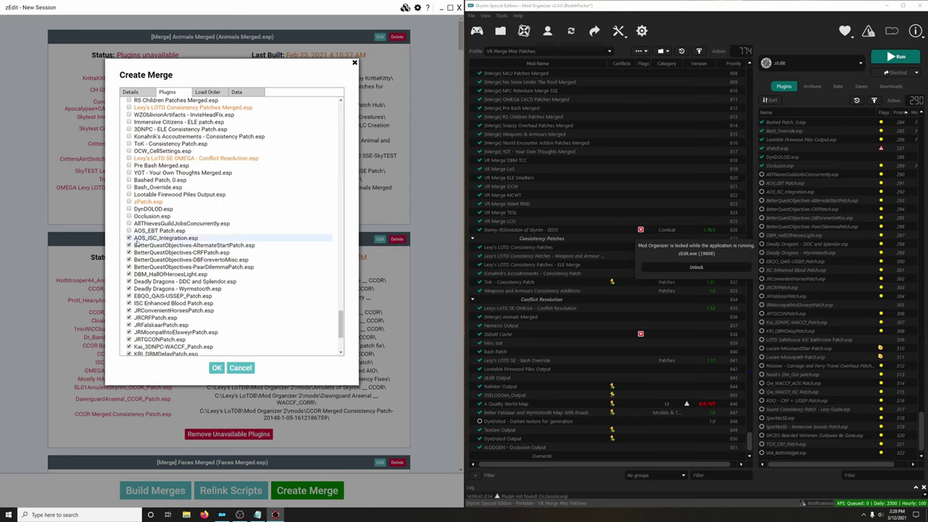
{"action": "left_click", "coordinate": [129, 231]}
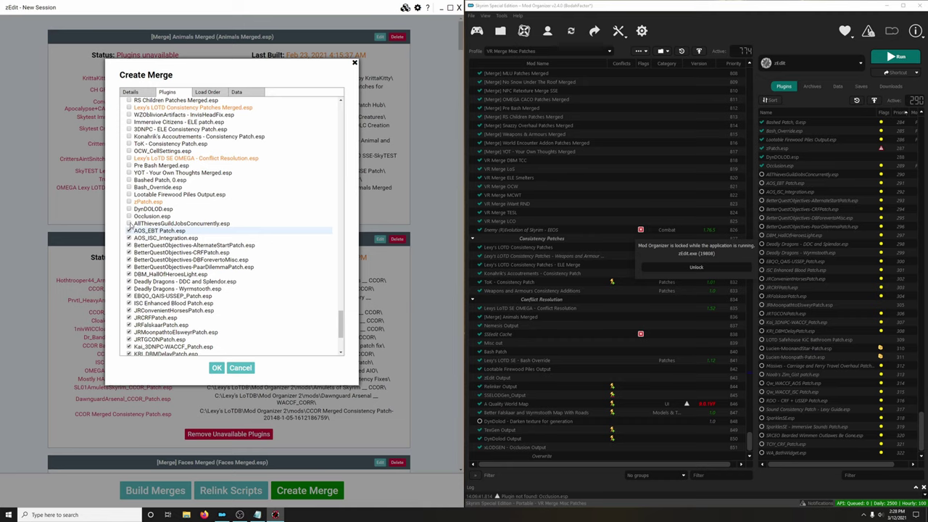
{"action": "left_click", "coordinate": [129, 223]}
{"action": "left_click", "coordinate": [209, 92]}
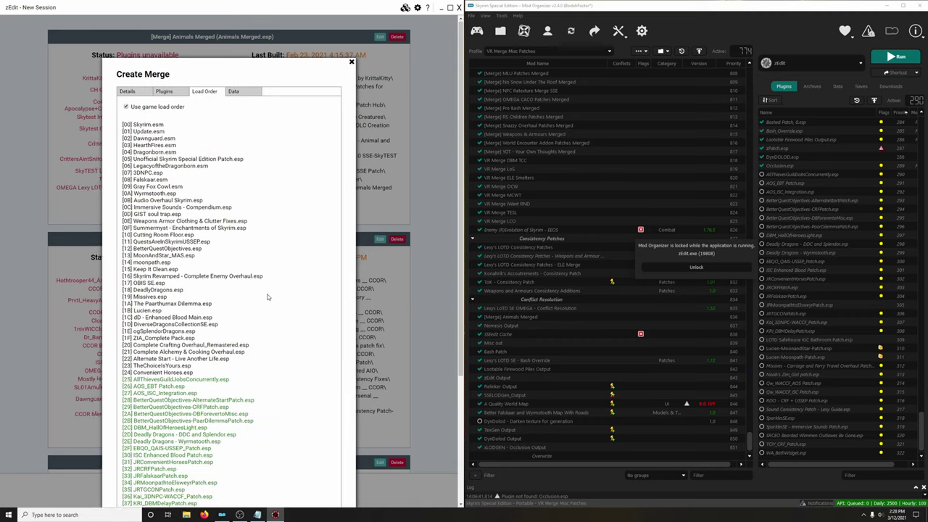
- Save the new merge with its plugin selection, accepting that the dependent plugins will be unusable
{"action": "scroll", "coordinate": [269, 297], "scroll_direction": "down", "scroll_amount": 3}
{"action": "left_click", "coordinate": [215, 446]}
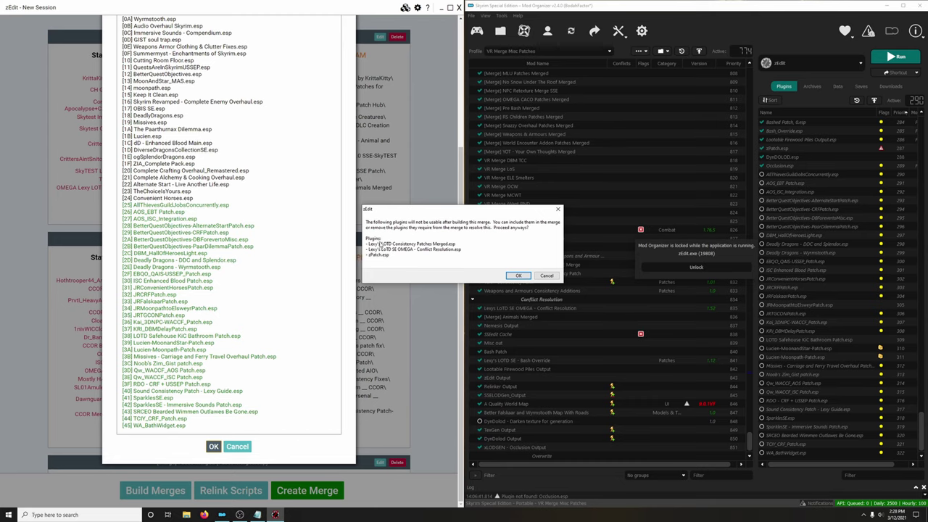
{"action": "left_click", "coordinate": [518, 276]}
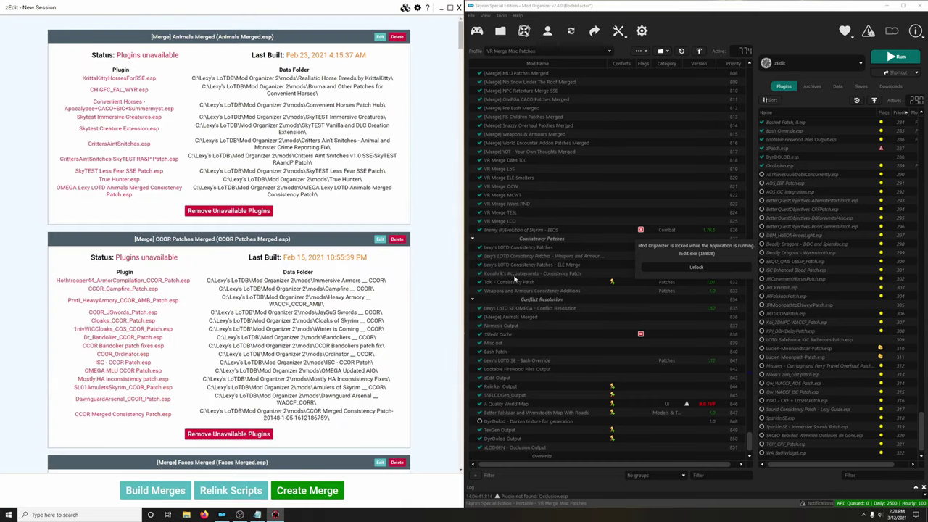
- Build the VR Merge Misc Patches merge with its build log shown, and exit zEdit once it is done
{"action": "left_click_drag", "start_coordinate": [462, 32], "coordinate": [475, 458]}
{"action": "scroll", "coordinate": [169, 40], "scroll_direction": "up", "scroll_amount": 1}
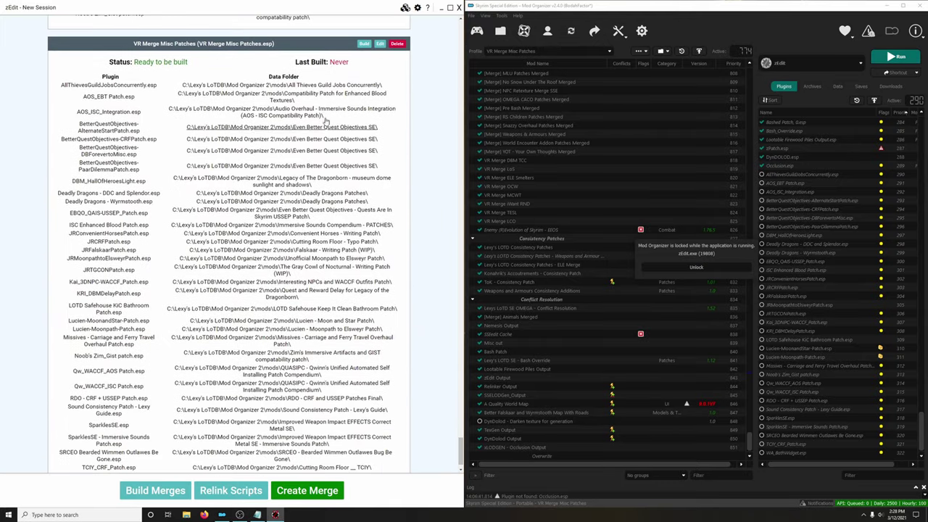
{"action": "left_click", "coordinate": [364, 44]}
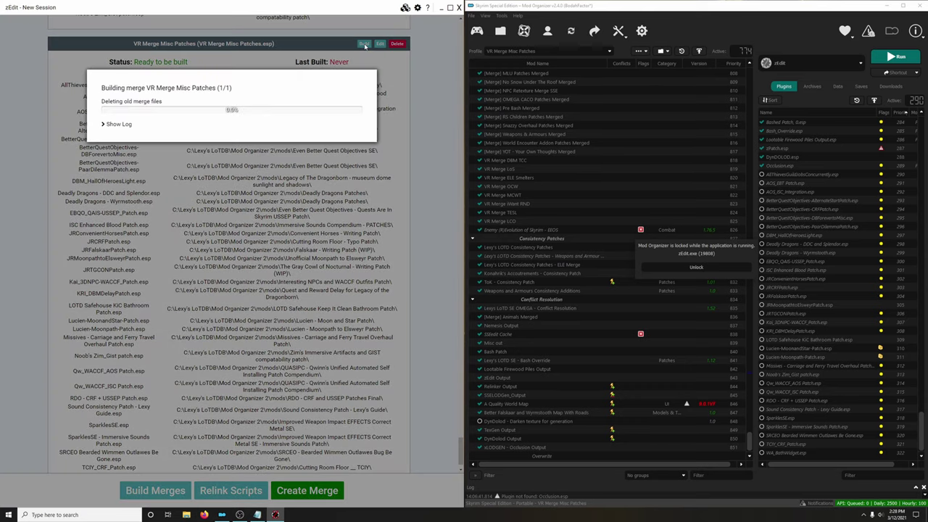
{"action": "left_click", "coordinate": [115, 124]}
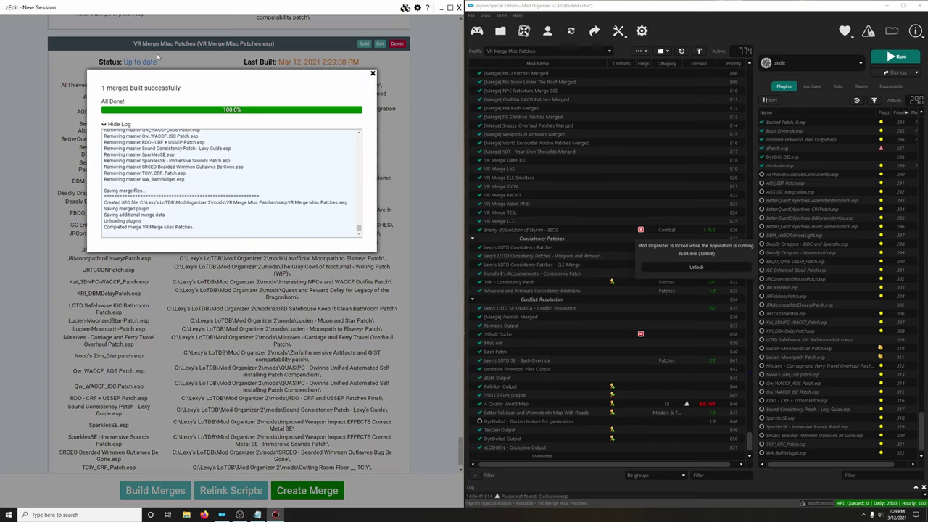
{"action": "left_click", "coordinate": [372, 75]}
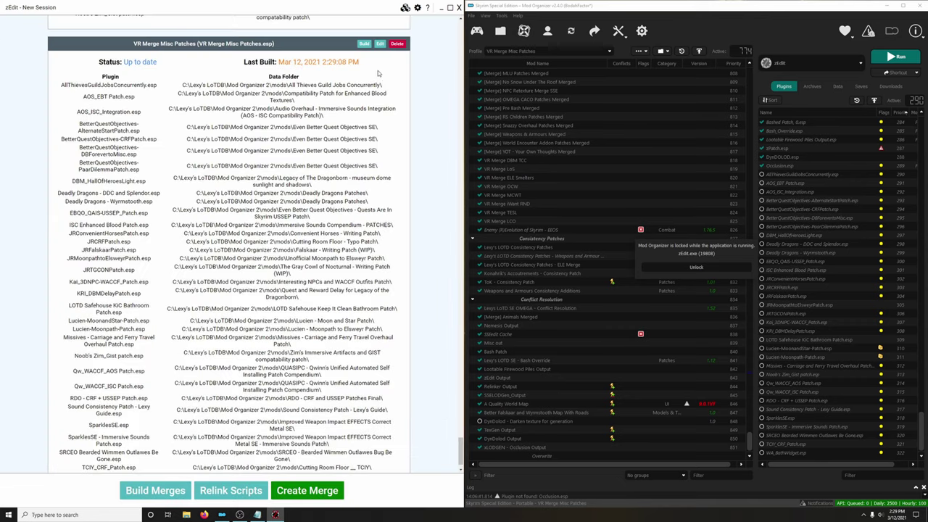
{"action": "left_click", "coordinate": [458, 8]}
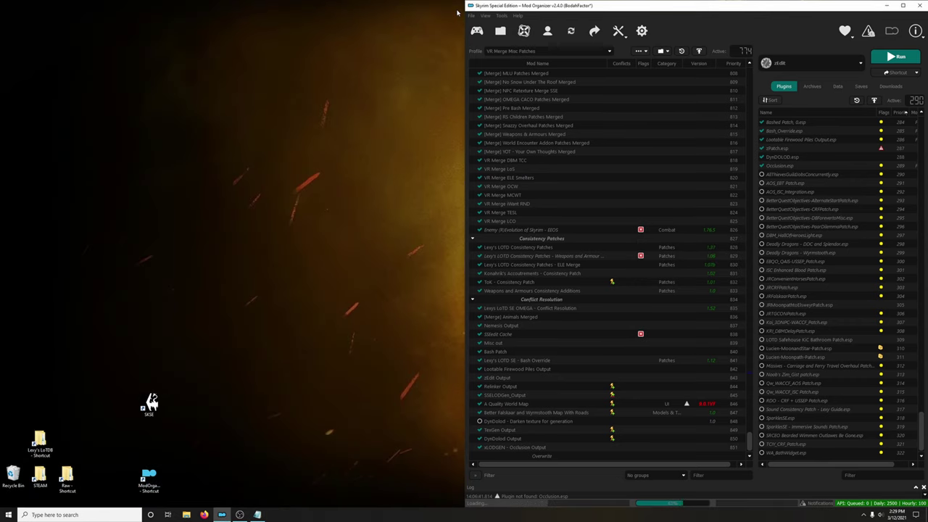
- Switch Mod Organizer to the Legacy of the Dragonborn - Special Edition profile
{"action": "left_click", "coordinate": [549, 51]}
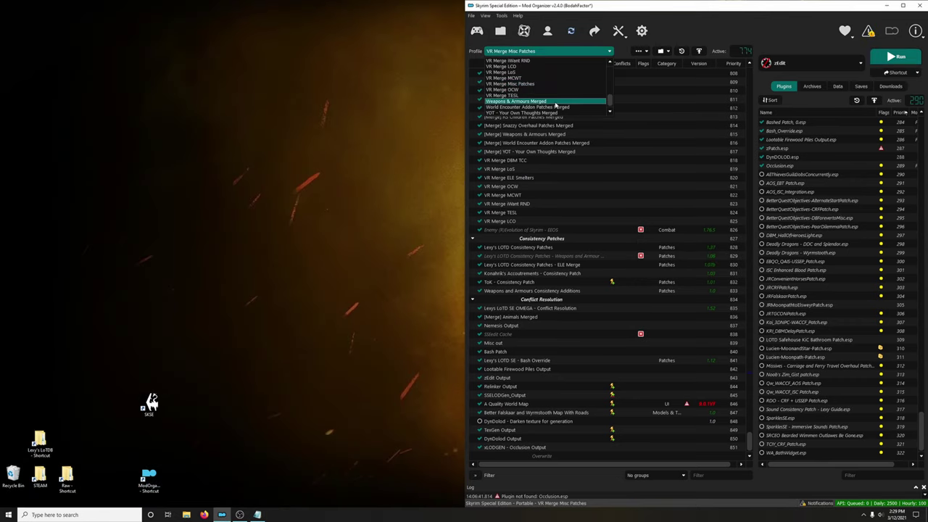
{"action": "scroll", "coordinate": [556, 106], "scroll_direction": "up", "scroll_amount": 8}
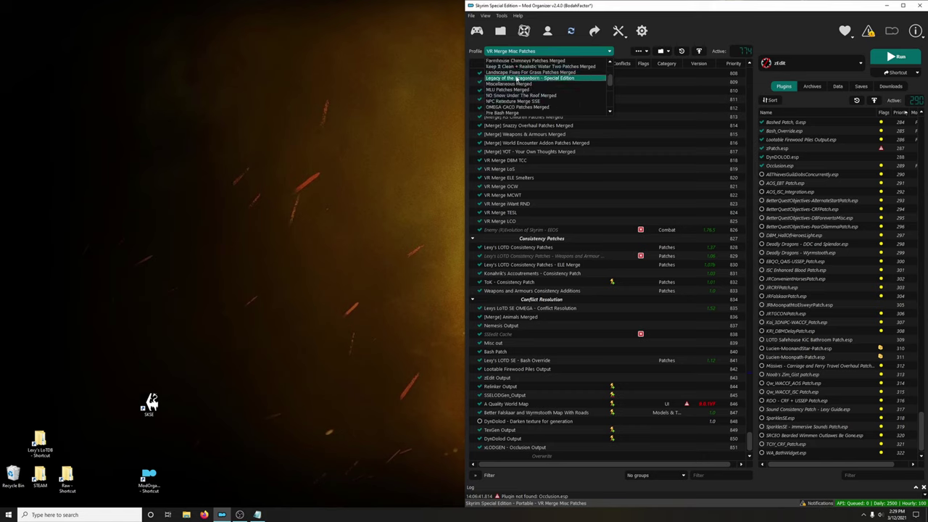
{"action": "left_click", "coordinate": [517, 77]}
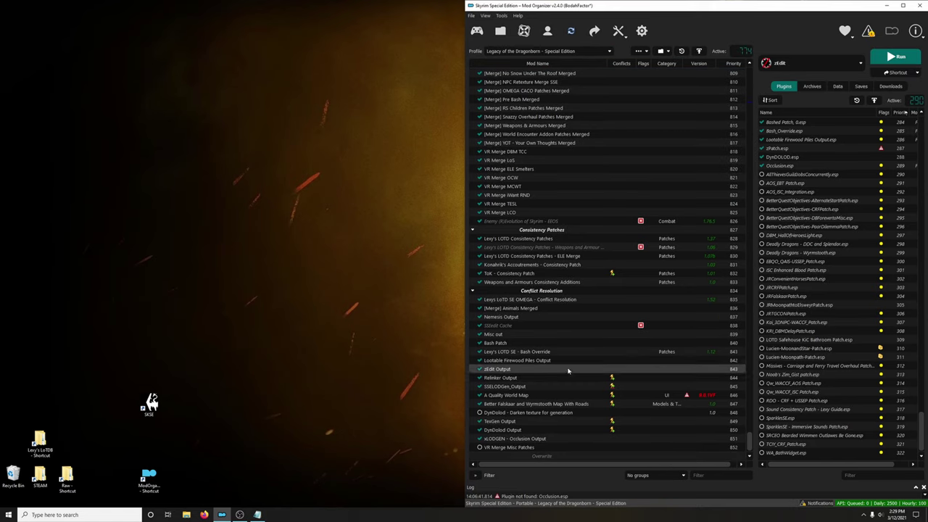
- Check the VR Merge Misc Patches mod's plugin, and enable the mod directly after VR Merge LCO in the mod order
{"action": "double_click", "coordinate": [500, 447]}
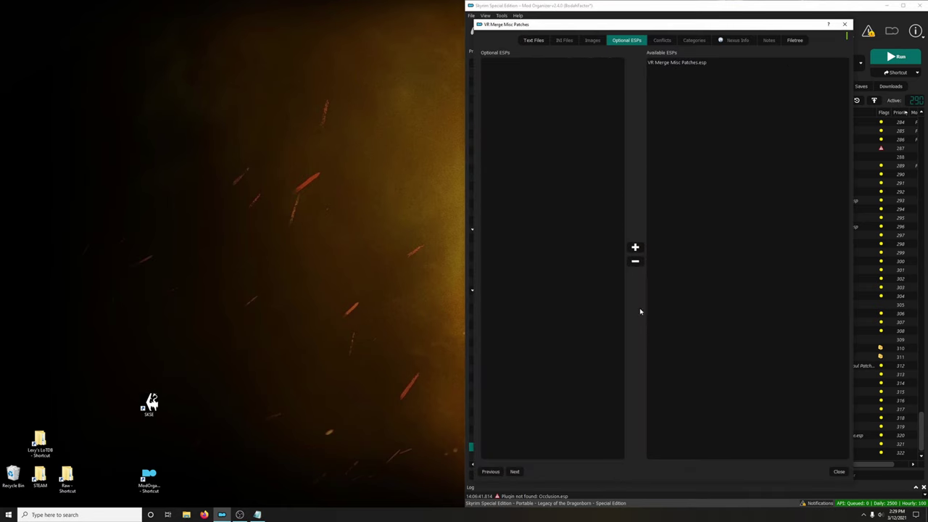
{"action": "left_click", "coordinate": [845, 24]}
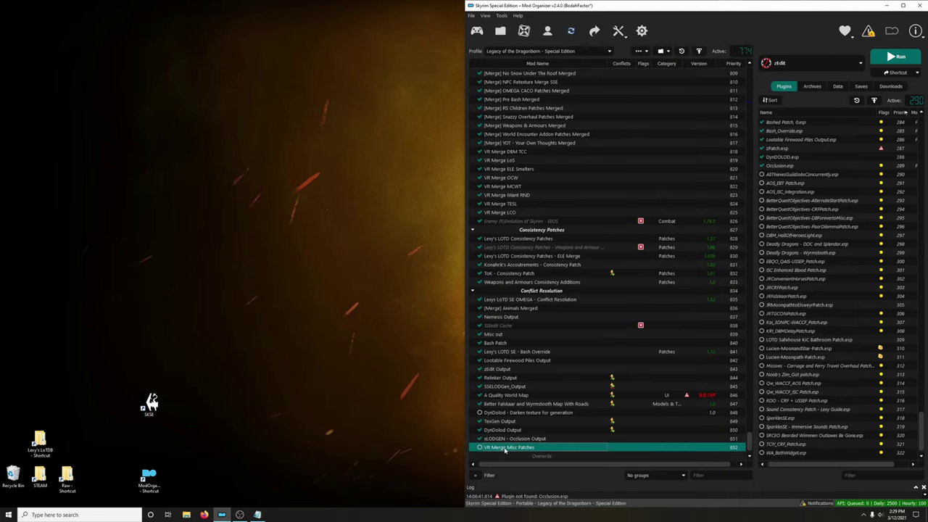
{"action": "left_click_drag", "start_coordinate": [508, 447], "coordinate": [482, 219]}
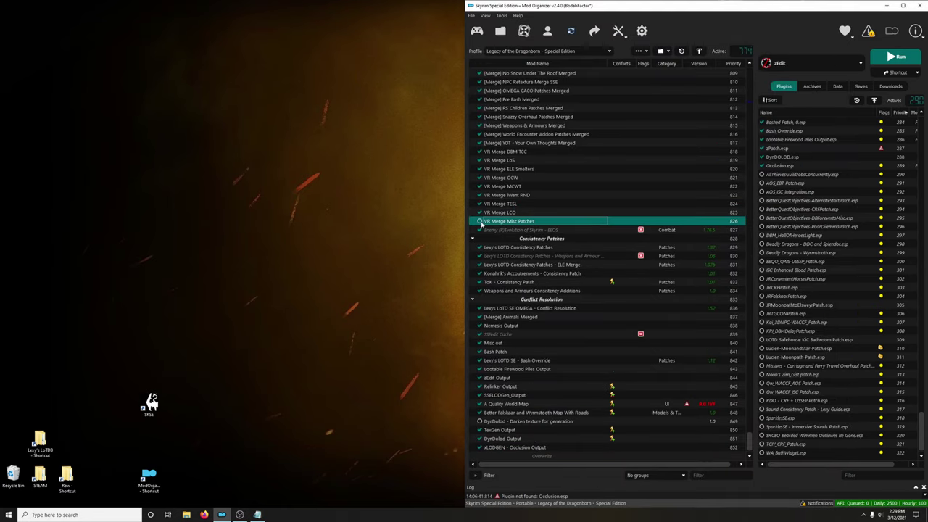
- Disable the source plugins of VR Merge Misc Patches with the Merge Plugins Hide tool
{"action": "left_click", "coordinate": [618, 31]}
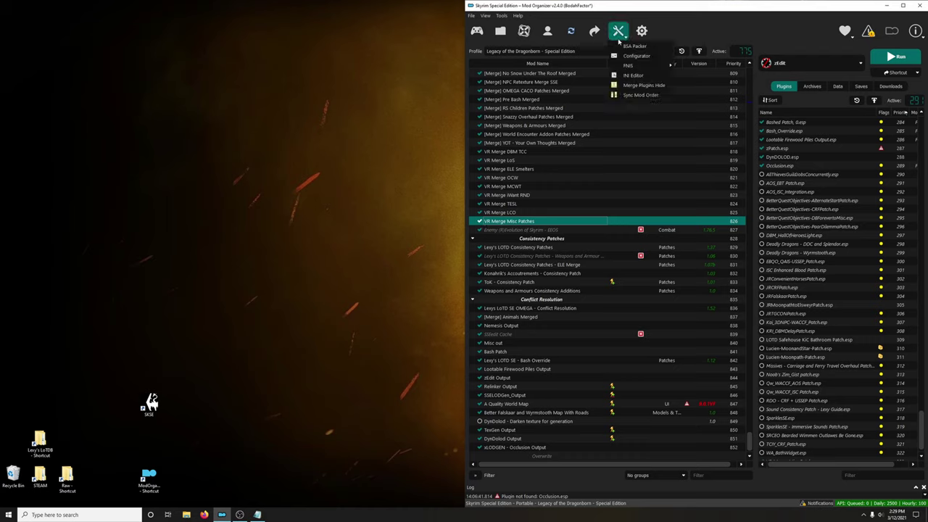
{"action": "left_click", "coordinate": [635, 96]}
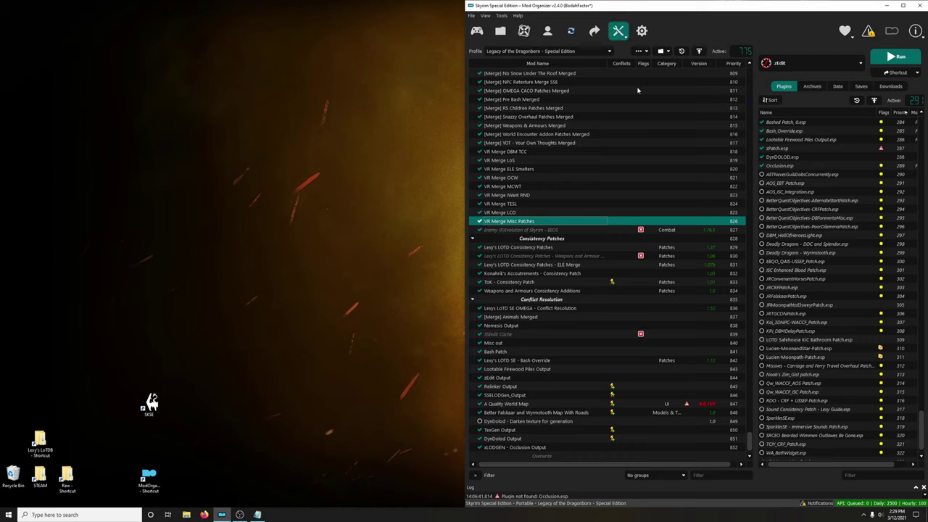
{"action": "right_click", "coordinate": [444, 227]}
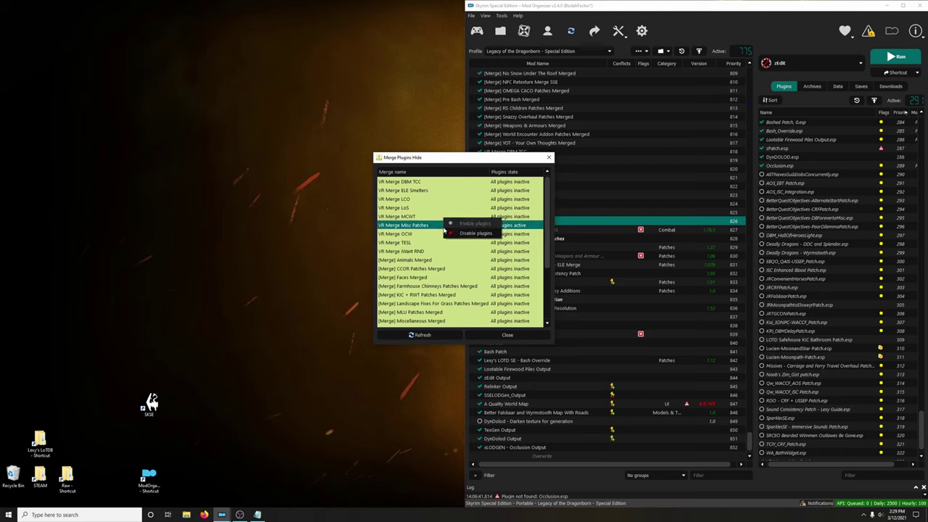
{"action": "left_click", "coordinate": [473, 233]}
{"action": "left_click", "coordinate": [516, 338]}
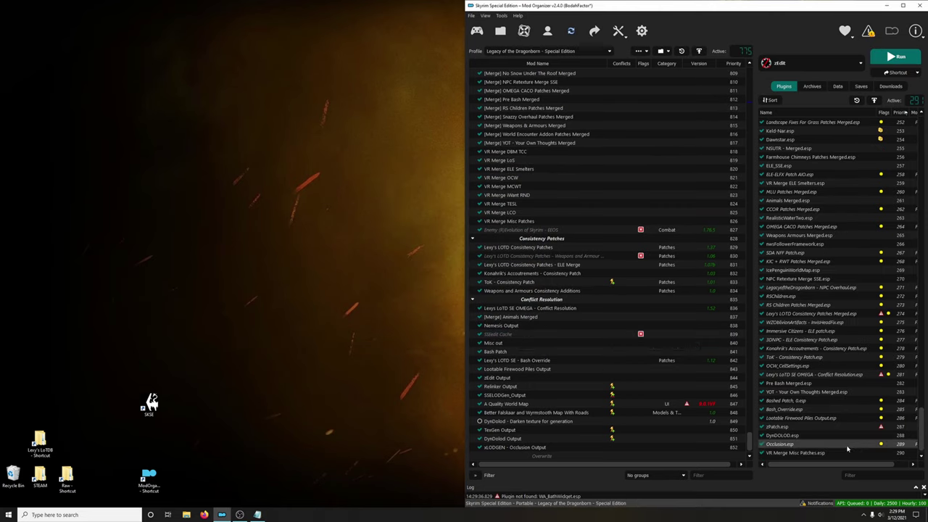
- Run LOOT and apply its sorted load order
{"action": "left_click", "coordinate": [813, 63]}
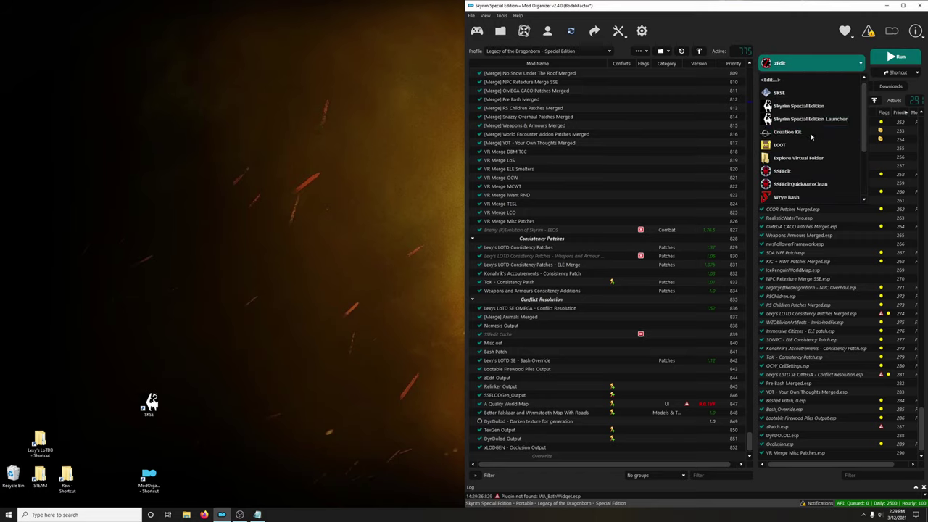
{"action": "left_click", "coordinate": [811, 144]}
{"action": "left_click", "coordinate": [898, 57]}
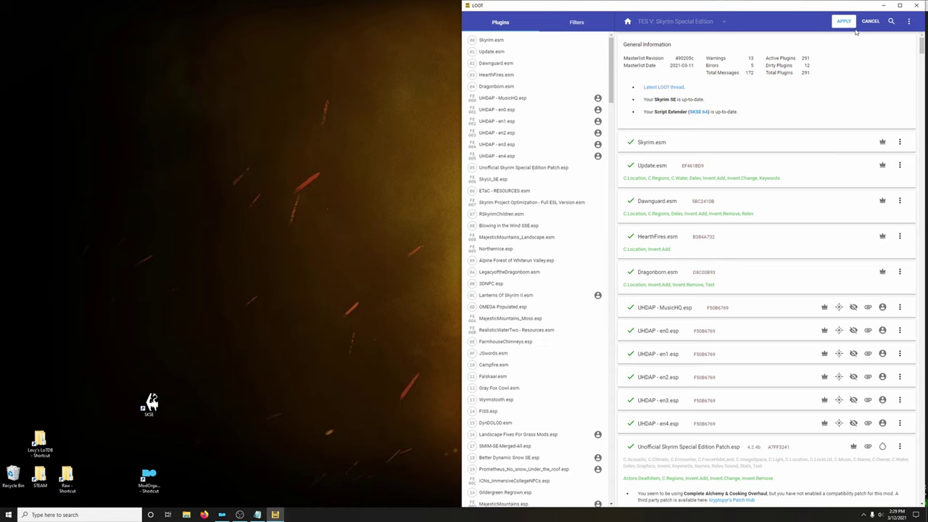
{"action": "left_click", "coordinate": [845, 23]}
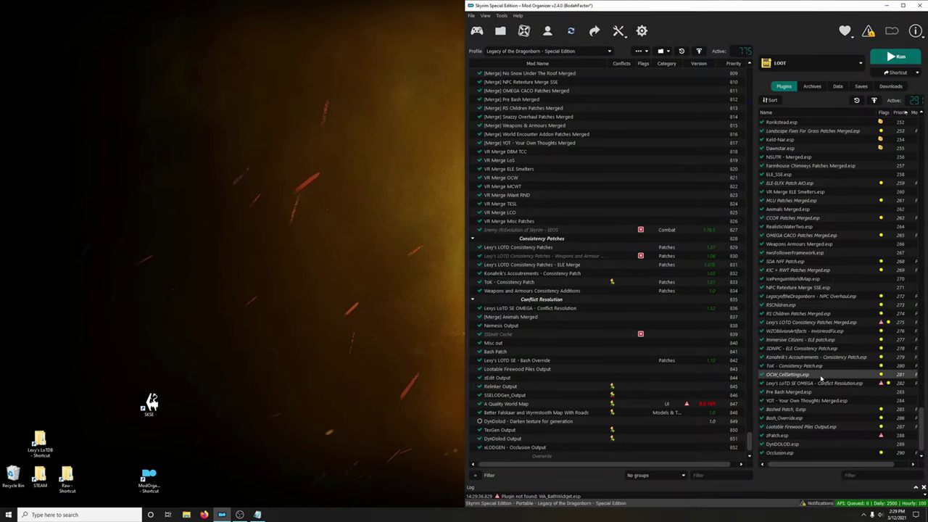
- Launch Wrye Bash from Mod Organizer
{"action": "left_click", "coordinate": [817, 65]}
{"action": "scroll", "coordinate": [805, 125], "scroll_direction": "down", "scroll_amount": 2}
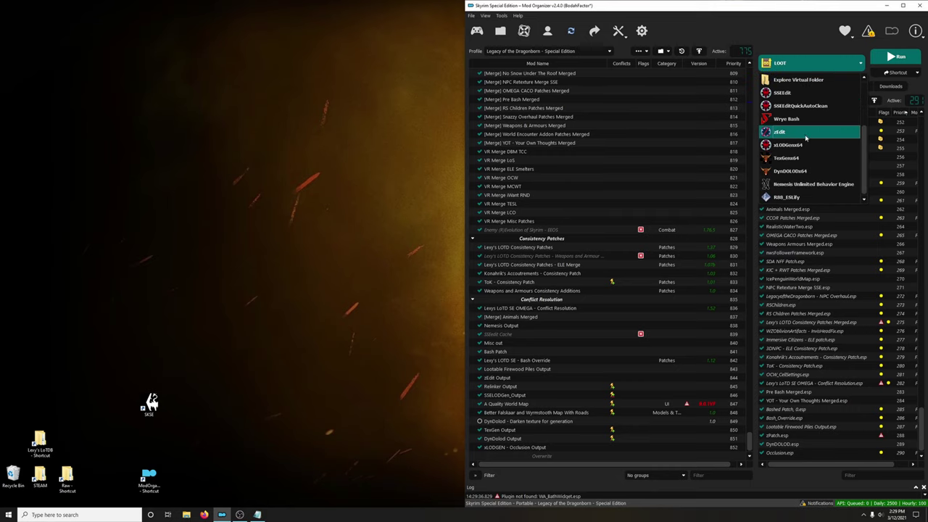
{"action": "left_click", "coordinate": [805, 120]}
{"action": "left_click", "coordinate": [898, 56]}
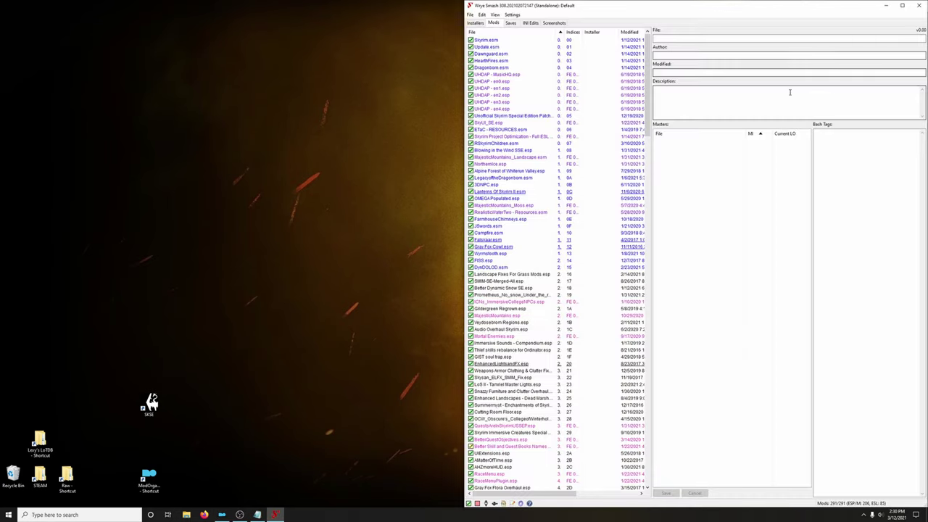
- In Lexy's LOTD Consistency Patches Merged.esp, change the missing master JRMoonpathtoElsweyrPatch.esp to VR Merge Misc Patches.esp
{"action": "left_click_drag", "start_coordinate": [650, 63], "coordinate": [655, 413]}
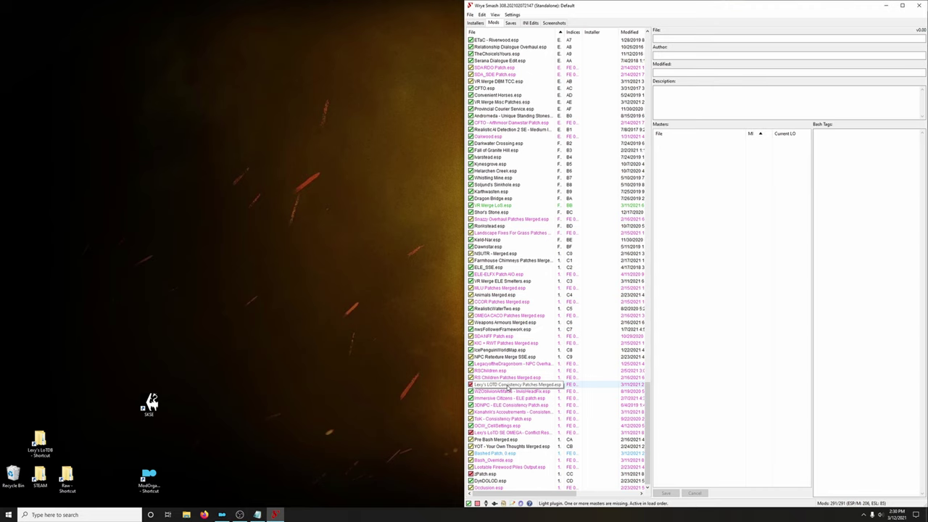
{"action": "left_click", "coordinate": [509, 385]}
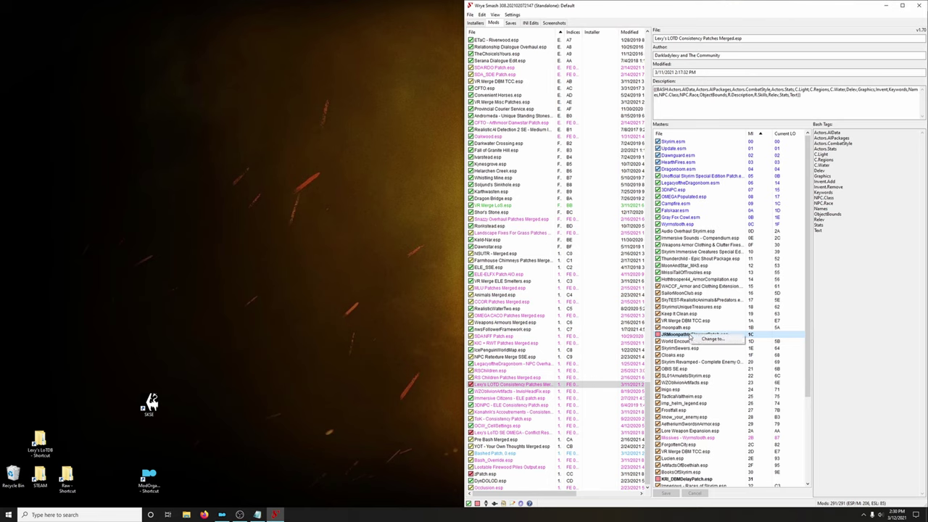
{"action": "left_click", "coordinate": [695, 336]}
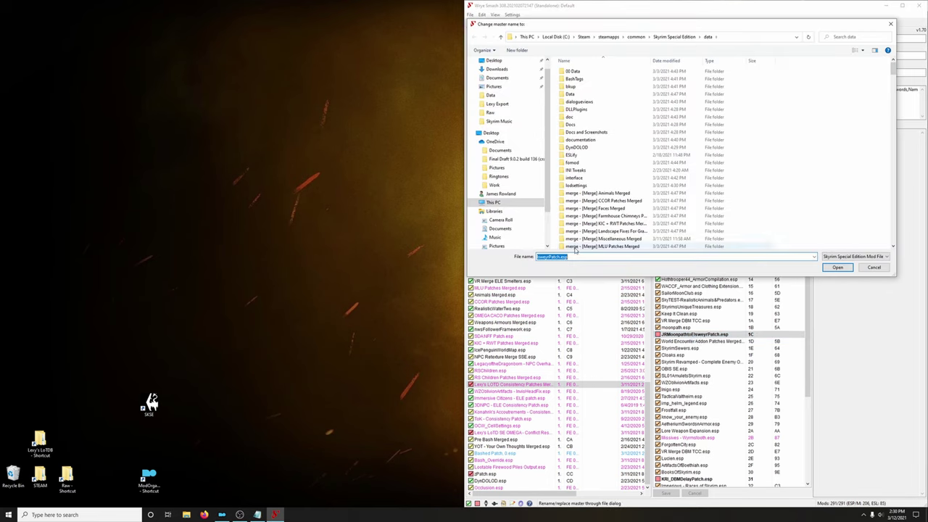
{"action": "type", "text": "vr"}
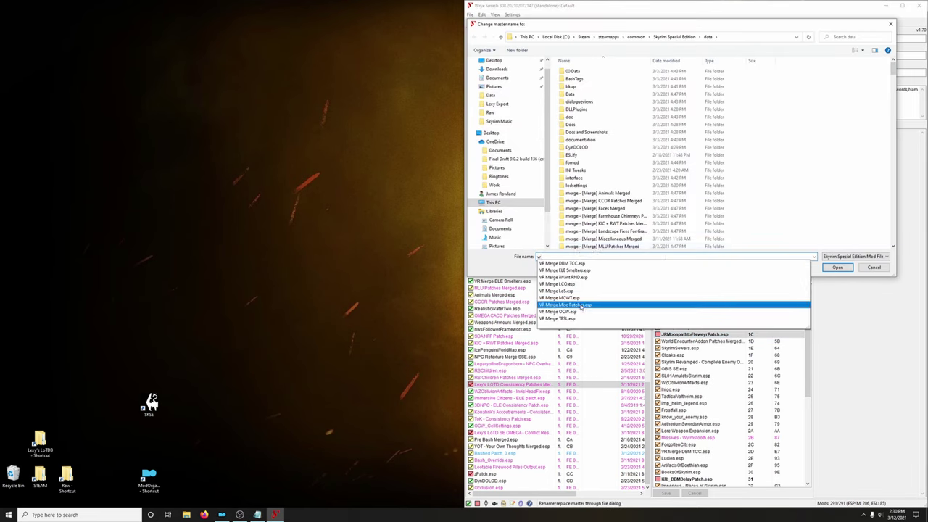
{"action": "left_click", "coordinate": [559, 305]}
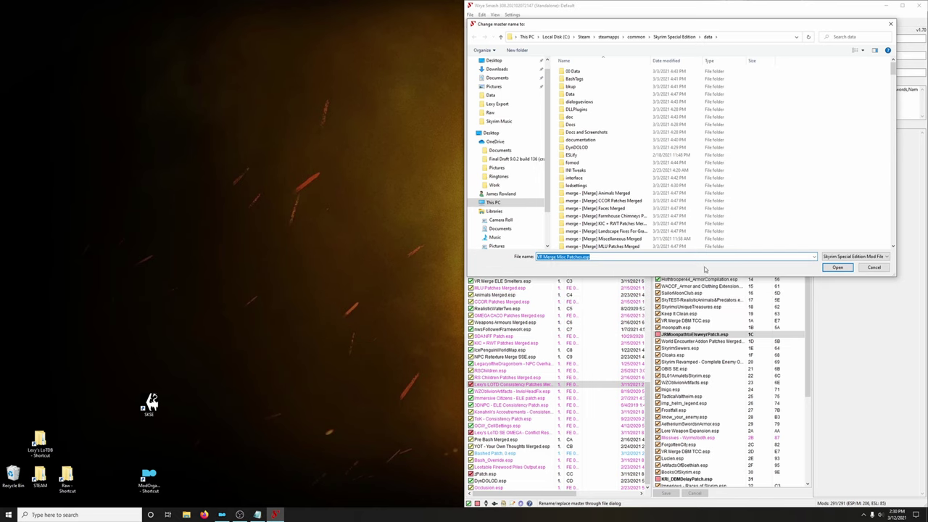
{"action": "left_click", "coordinate": [838, 267]}
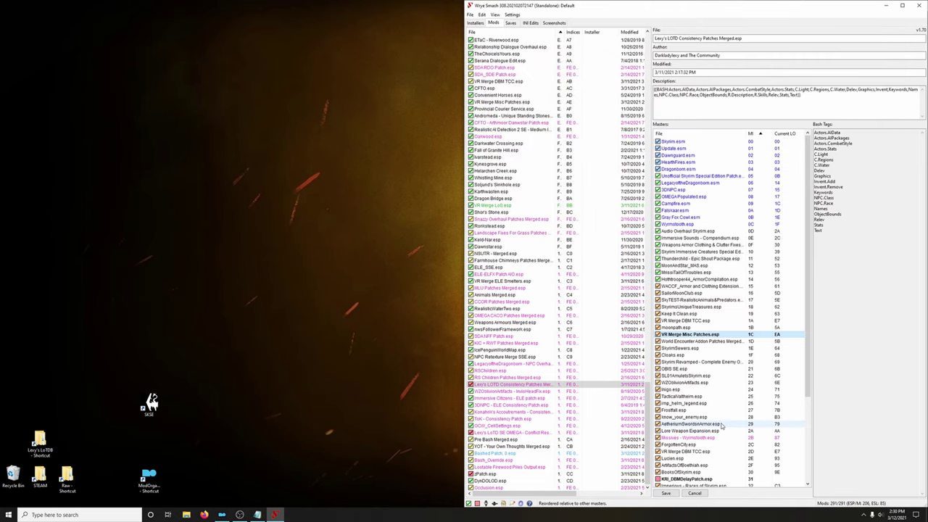
- Change the missing master KRI_DBMDelayPatch.esp to VR Merge Misc Patches.esp as well, and save the plugin's masters
{"action": "scroll", "coordinate": [722, 426], "scroll_direction": "down", "scroll_amount": 4}
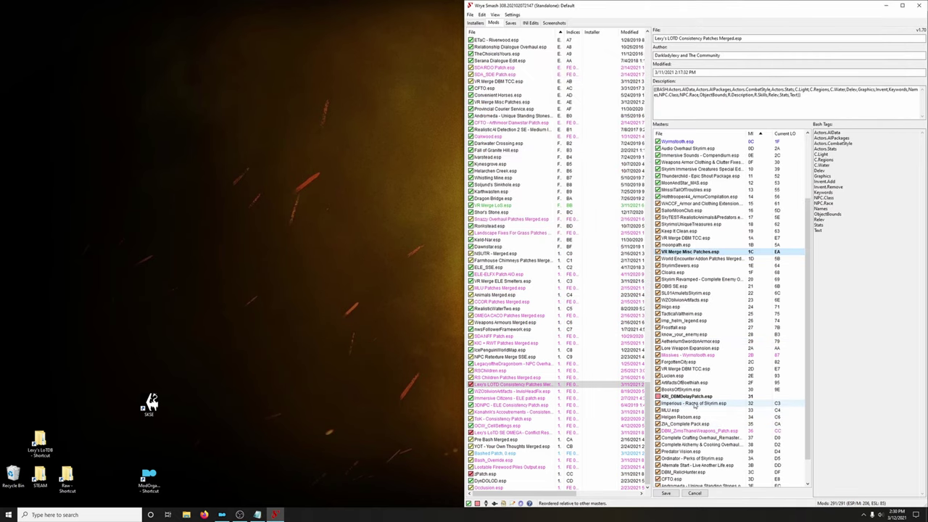
{"action": "right_click", "coordinate": [699, 398]}
{"action": "left_click", "coordinate": [711, 400]}
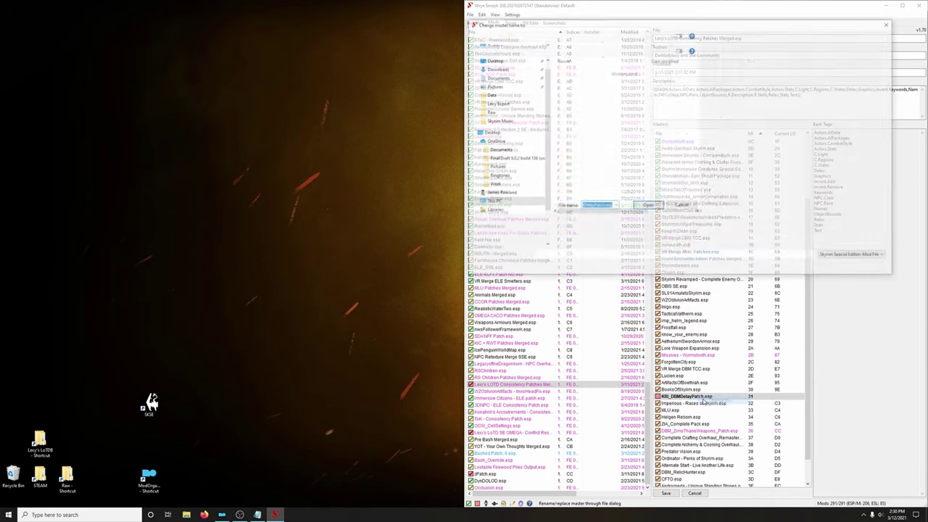
{"action": "type", "text": "vr"}
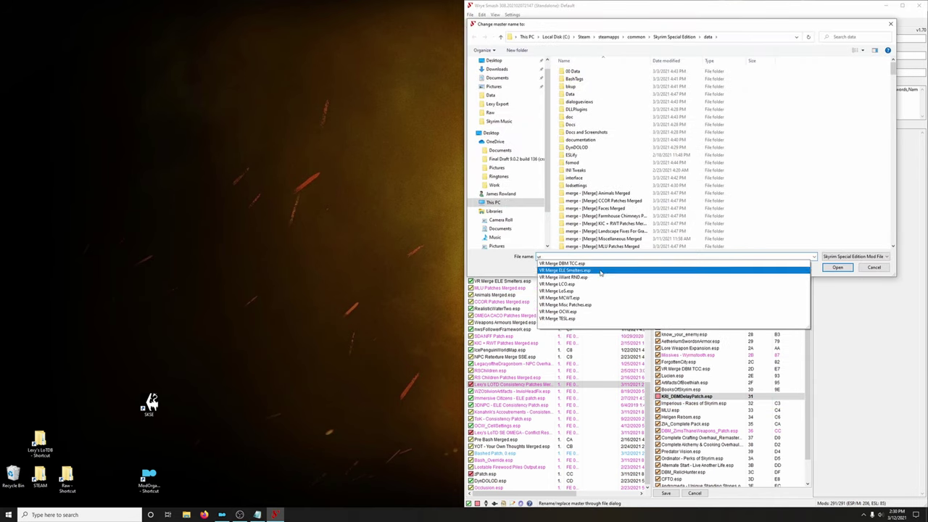
{"action": "left_click", "coordinate": [586, 305]}
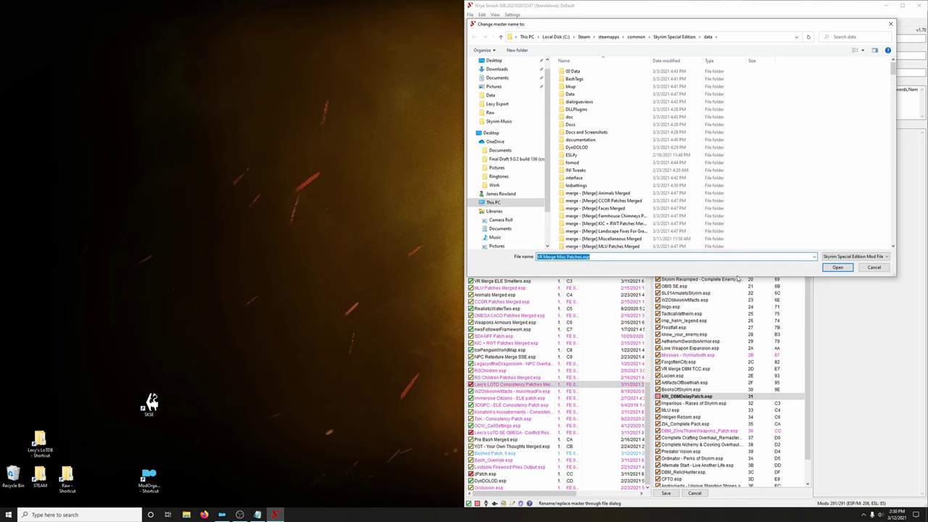
{"action": "left_click", "coordinate": [837, 267]}
{"action": "scroll", "coordinate": [751, 356], "scroll_direction": "down", "scroll_amount": 2}
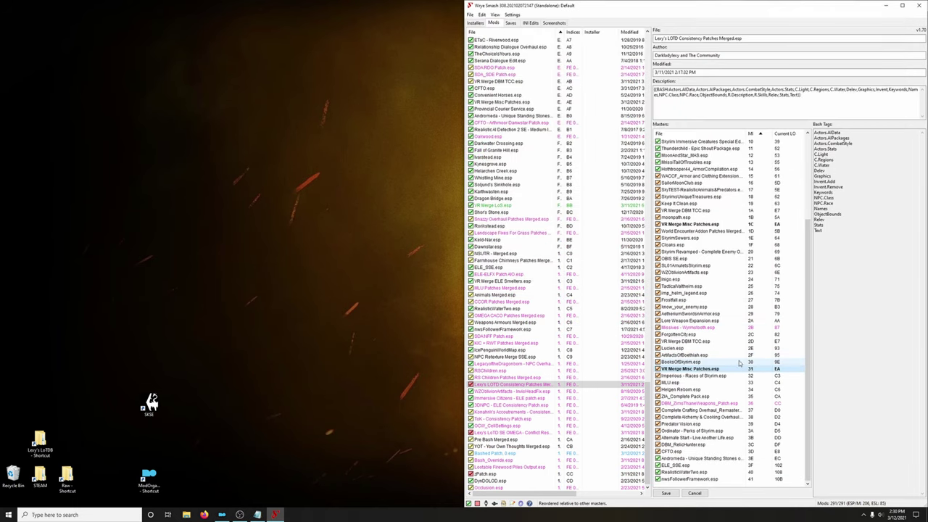
{"action": "left_click", "coordinate": [666, 494]}
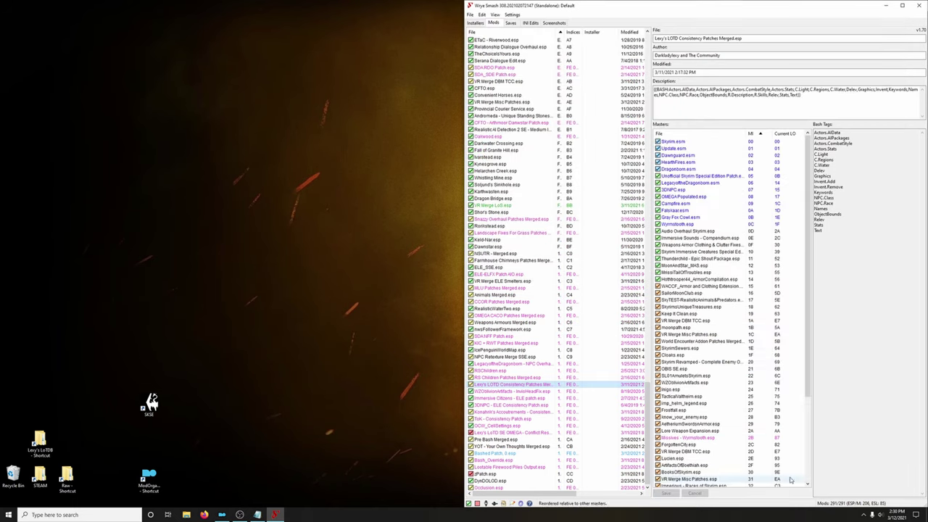
- In Lexy's LoTD SE OMEGA - Conflict Resolution.esp, change the missing master Deadly Dragons - DDC and Splendor.esp to VR Merge Misc Patches.esp
{"action": "left_click", "coordinate": [507, 434]}
{"action": "scroll", "coordinate": [704, 313], "scroll_direction": "down", "scroll_amount": 7}
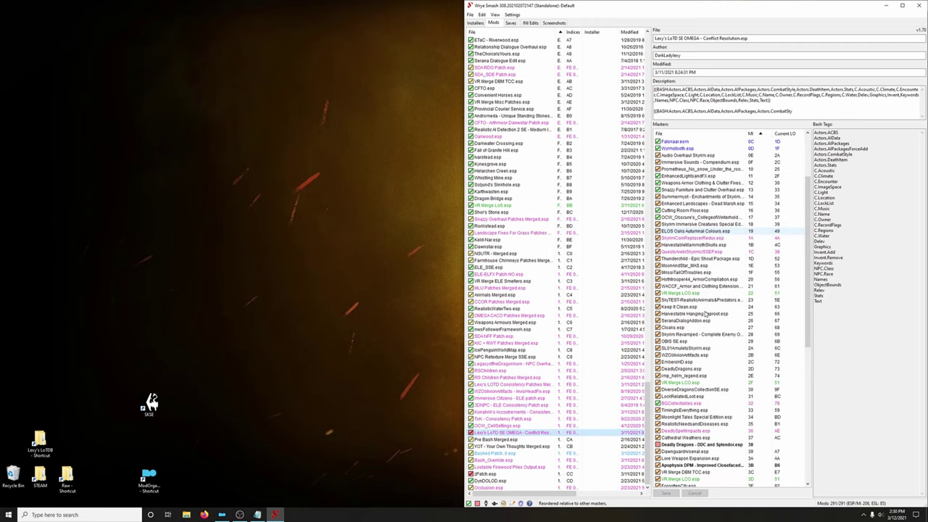
{"action": "right_click", "coordinate": [682, 323]}
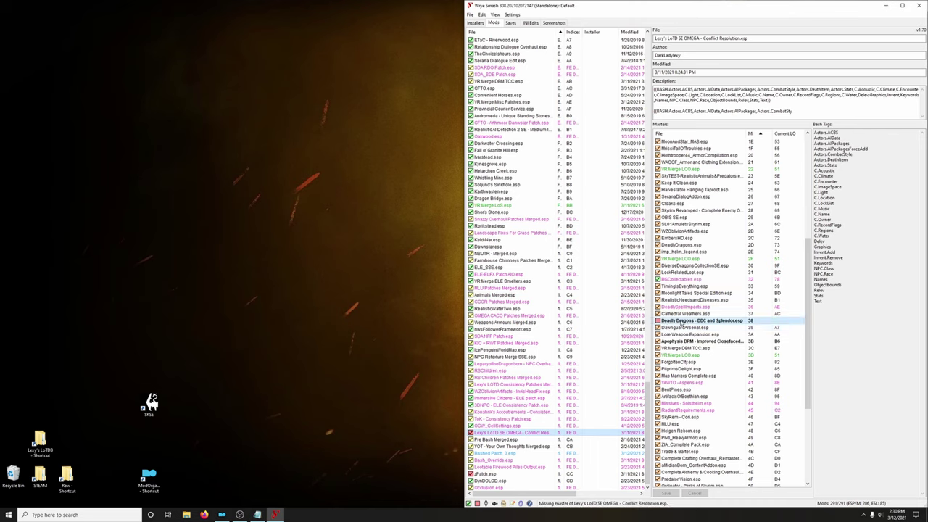
{"action": "left_click", "coordinate": [703, 328]}
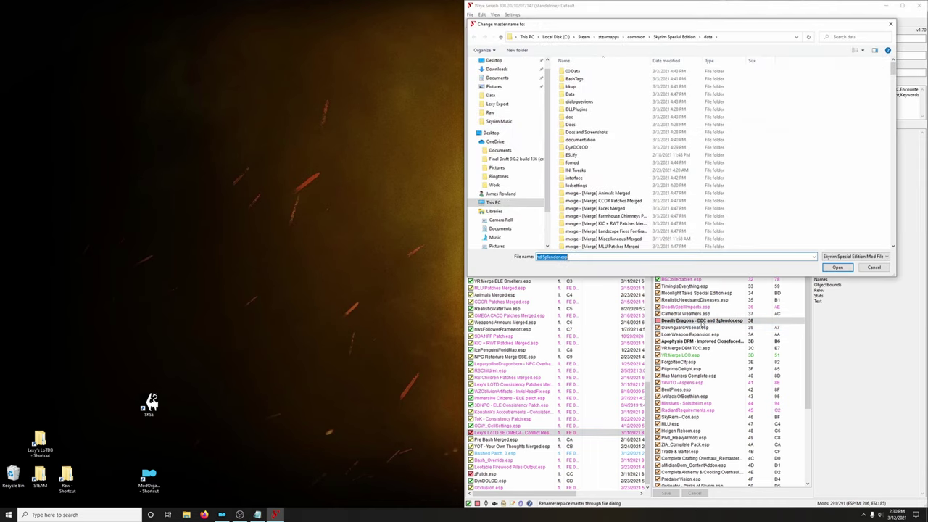
{"action": "type", "text": "VR"}
{"action": "left_click", "coordinate": [726, 291]}
{"action": "left_click", "coordinate": [839, 267]}
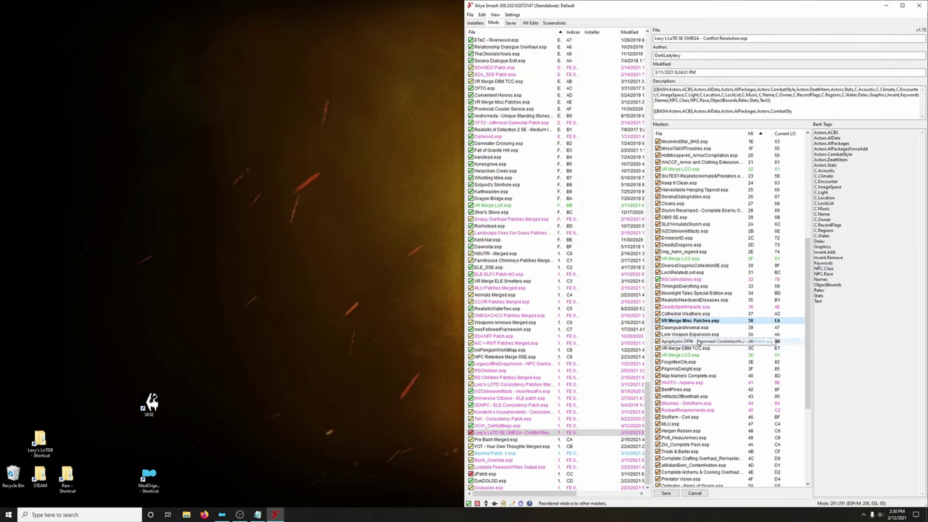
- Change the Apophysis DPM - Improved Closefaced helmets patch master to VR Merge Misc Patches.esp and save the plugin's masters
{"action": "left_click", "coordinate": [700, 341]}
{"action": "left_click", "coordinate": [702, 342]}
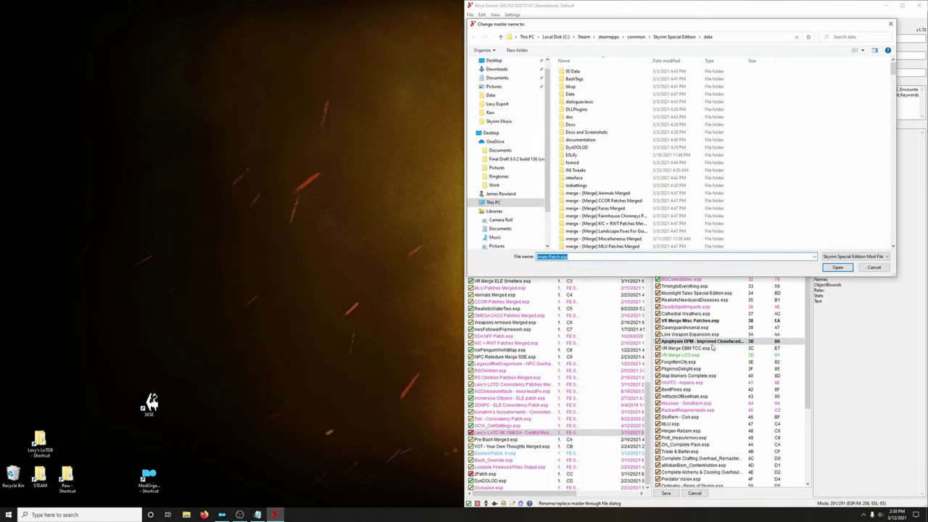
{"action": "type", "text": "Vr"}
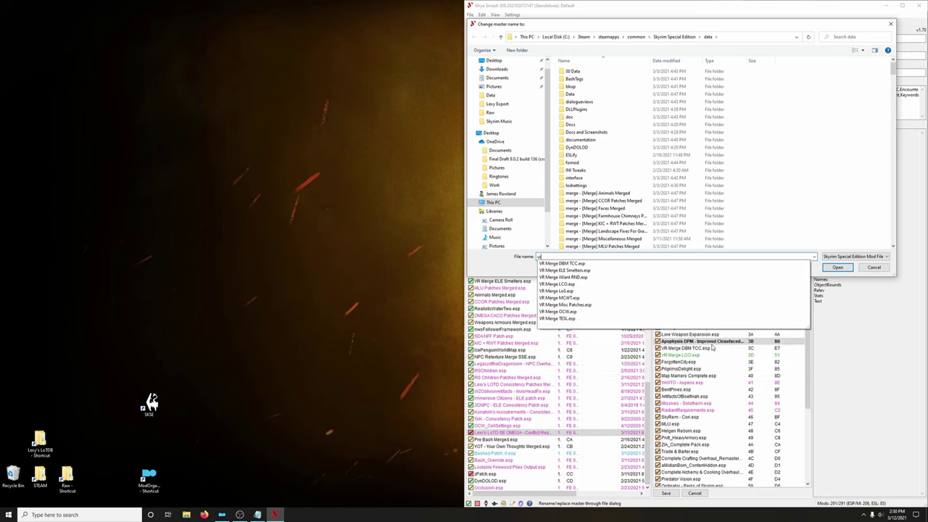
{"action": "left_click", "coordinate": [623, 304]}
{"action": "left_click", "coordinate": [834, 269]}
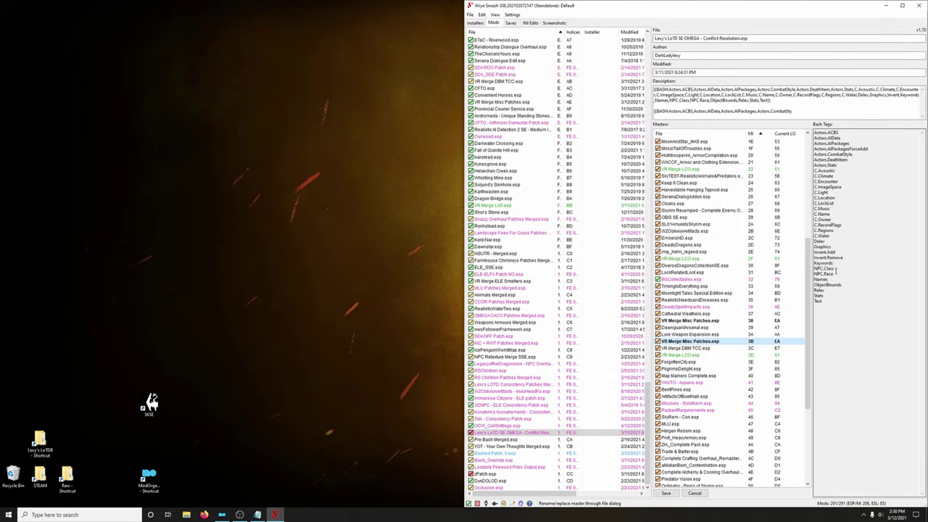
{"action": "left_click", "coordinate": [666, 493]}
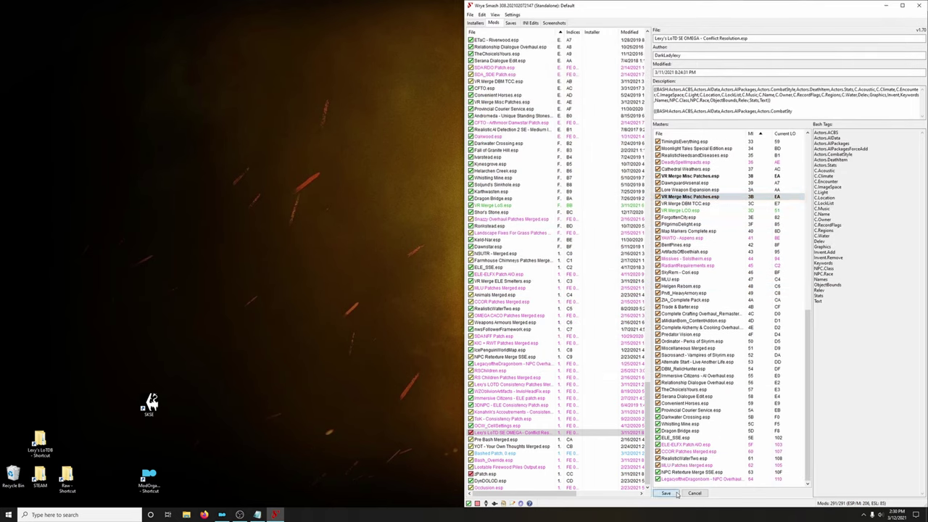
- In zPatch.esp, change the missing master JRMoonpathtoElsweyrPatch.esp to VR Merge Misc Patches.esp, check the remaining masters and save
{"action": "right_click", "coordinate": [499, 476]}
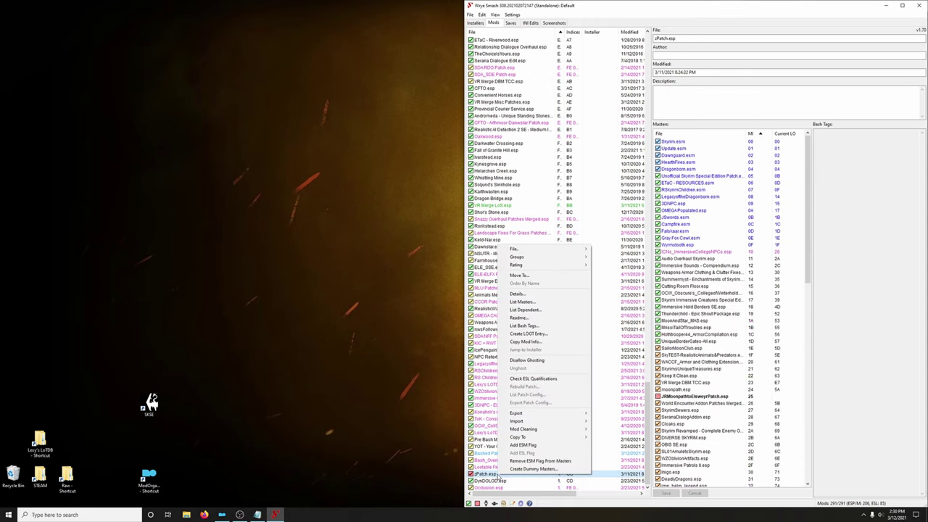
{"action": "left_click", "coordinate": [491, 475]}
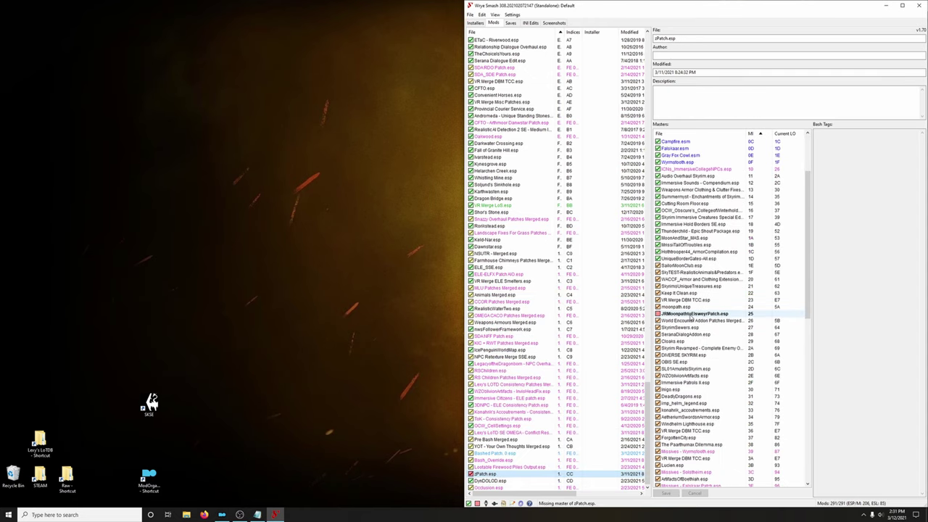
{"action": "right_click", "coordinate": [704, 317]}
{"action": "left_click", "coordinate": [717, 325]}
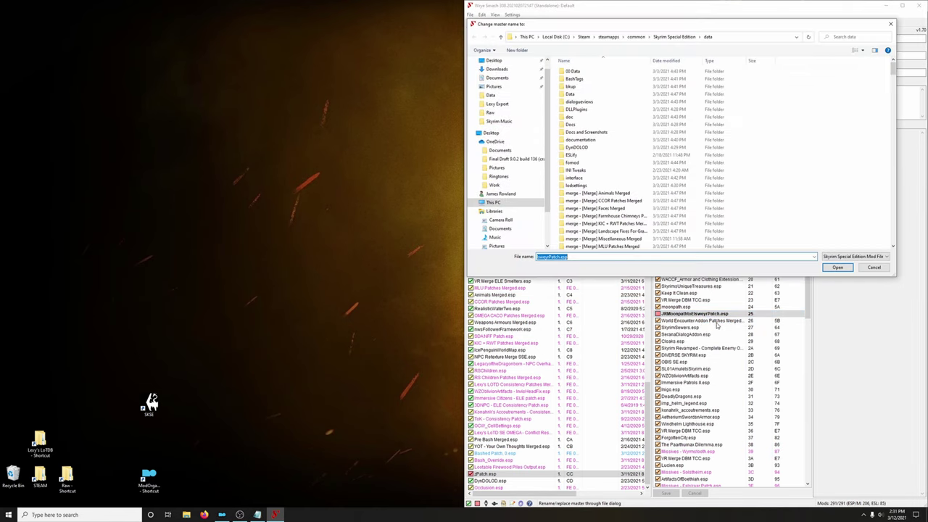
{"action": "type", "text": "vr"}
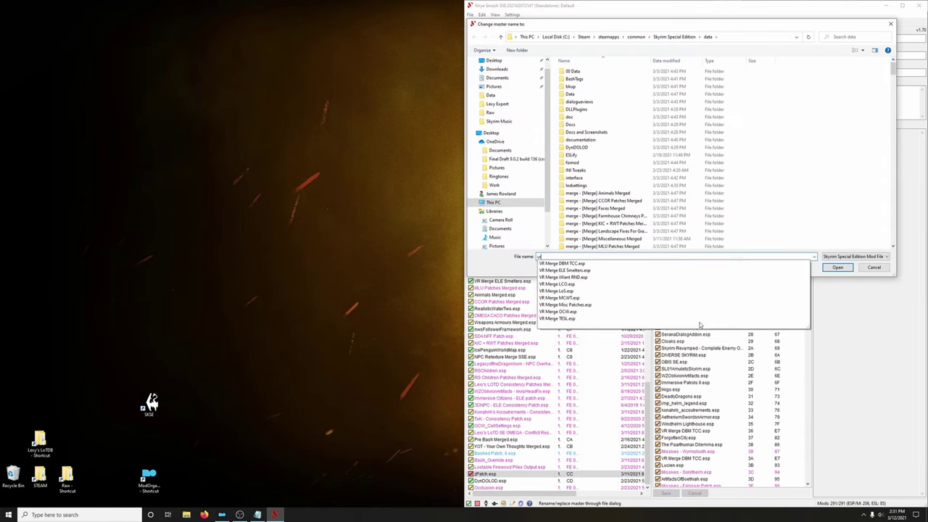
{"action": "left_click", "coordinate": [587, 306]}
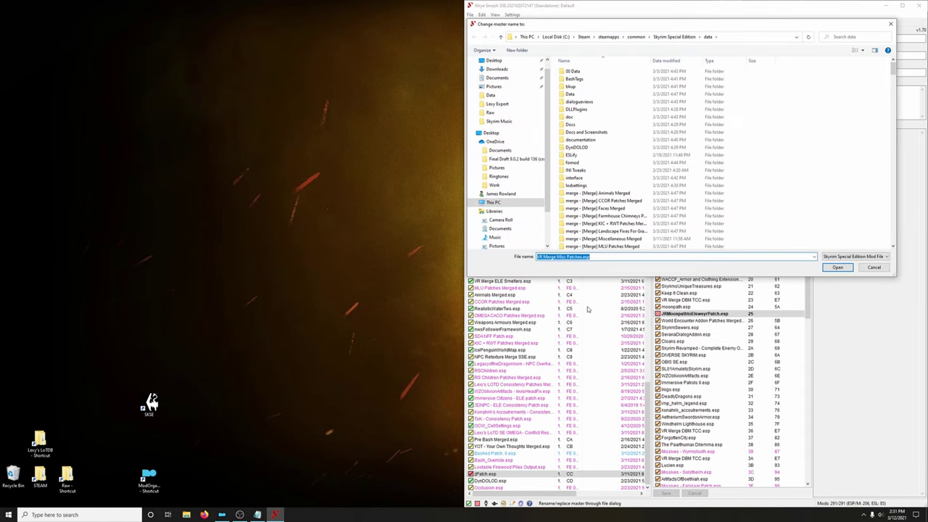
{"action": "left_click", "coordinate": [837, 267]}
{"action": "scroll", "coordinate": [741, 395], "scroll_direction": "down", "scroll_amount": 6}
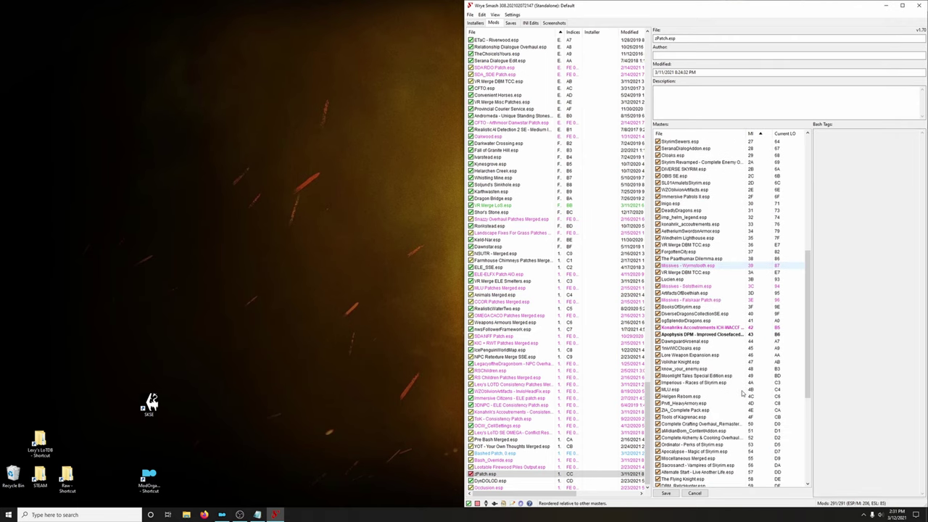
{"action": "scroll", "coordinate": [718, 409], "scroll_direction": "down", "scroll_amount": 3}
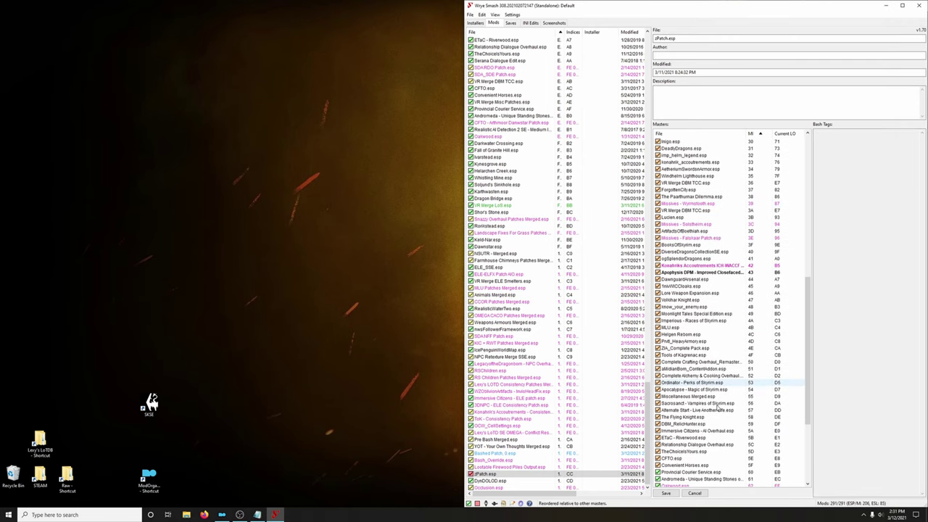
{"action": "scroll", "coordinate": [717, 406], "scroll_direction": "down", "scroll_amount": 6}
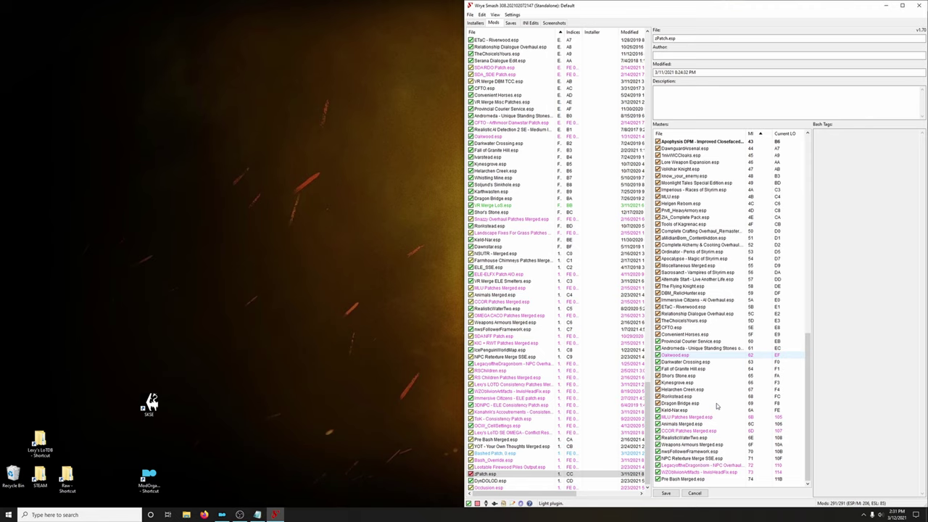
{"action": "left_click", "coordinate": [666, 493]}
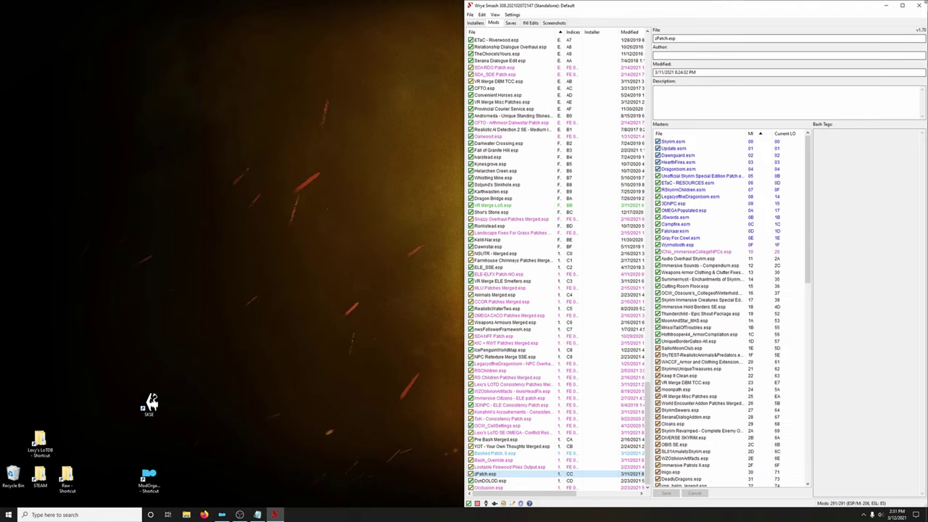
- Close Wrye Bash and launch SSEEdit from Mod Organizer
{"action": "left_click", "coordinate": [918, 5]}
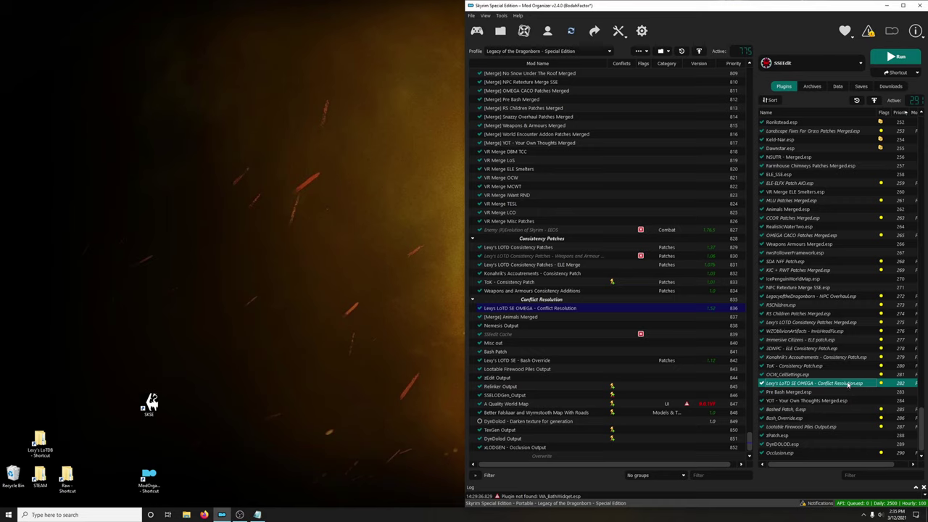
{"action": "left_click", "coordinate": [790, 435]}
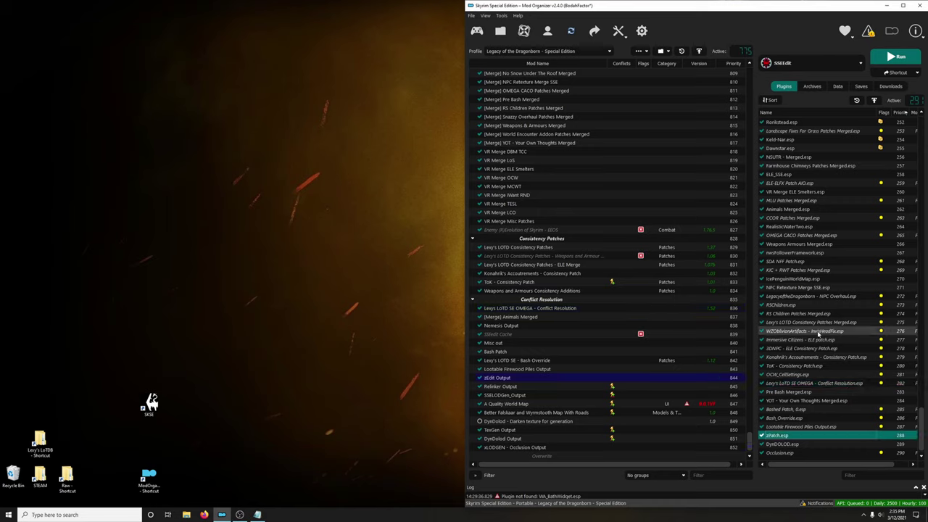
{"action": "left_click", "coordinate": [891, 56]}
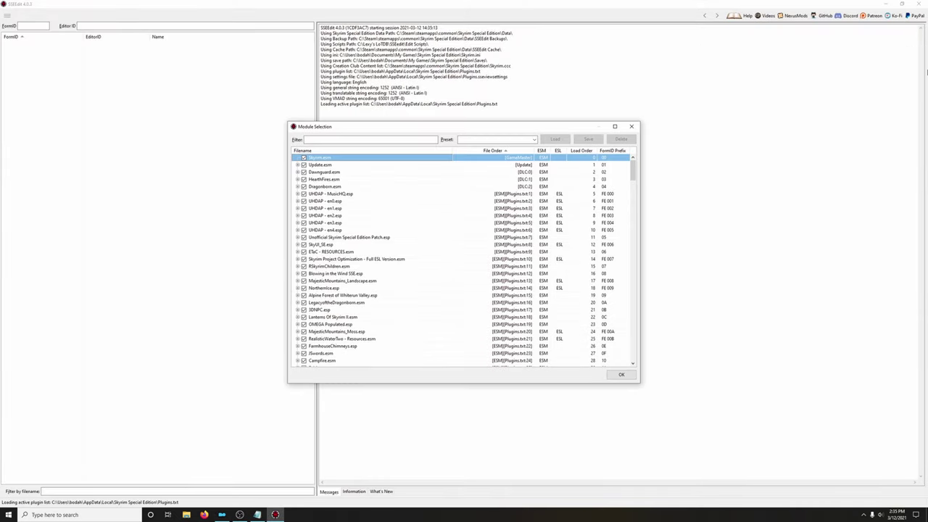
- Load only Lexy's LoTD SE OMEGA - Conflict Resolution.esp with its masters, without activating any ModGroups
{"action": "right_click", "coordinate": [487, 248]}
{"action": "left_click", "coordinate": [508, 259]}
{"action": "left_click_drag", "start_coordinate": [633, 170], "coordinate": [651, 369]}
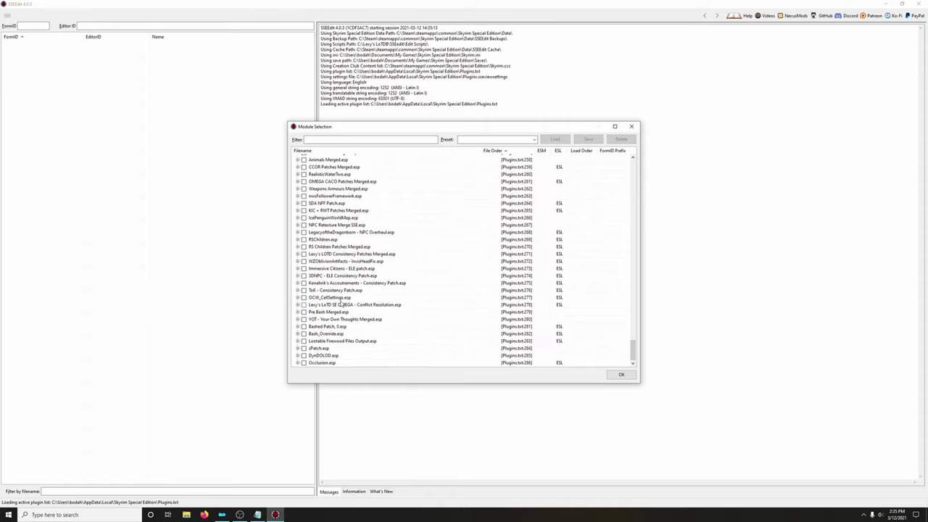
{"action": "left_click", "coordinate": [304, 304]}
{"action": "left_click", "coordinate": [631, 376]}
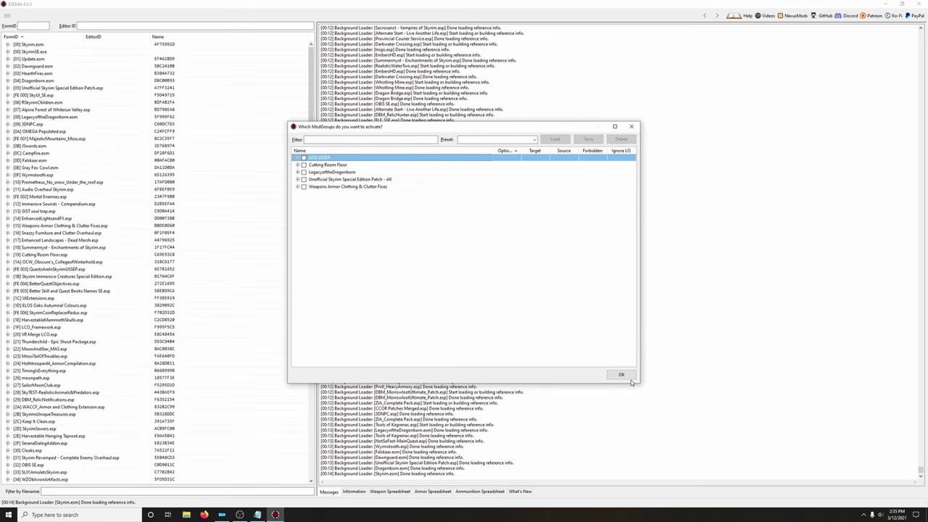
{"action": "left_click", "coordinate": [628, 377]}
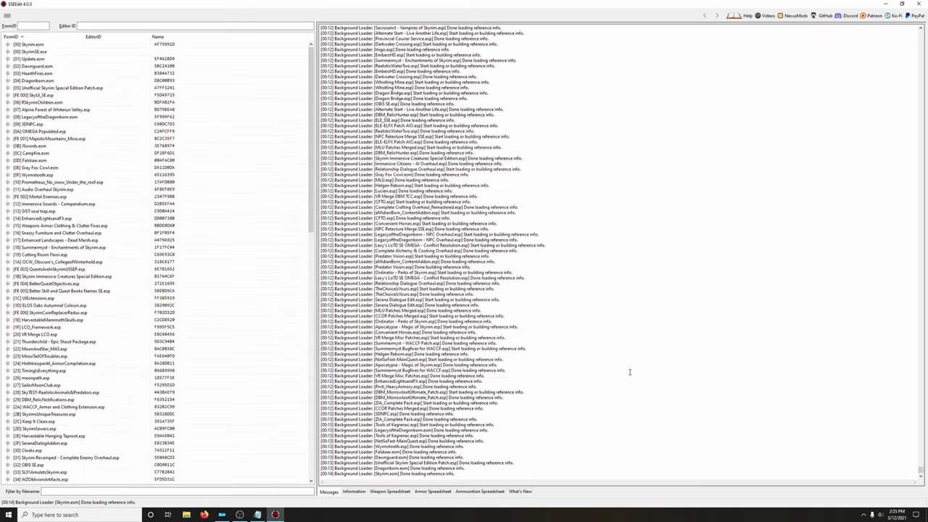
- Check Lexy's LoTD SE OMEGA - Conflict Resolution.esp for errors
{"action": "scroll", "coordinate": [124, 482], "scroll_direction": "down", "scroll_amount": 20}
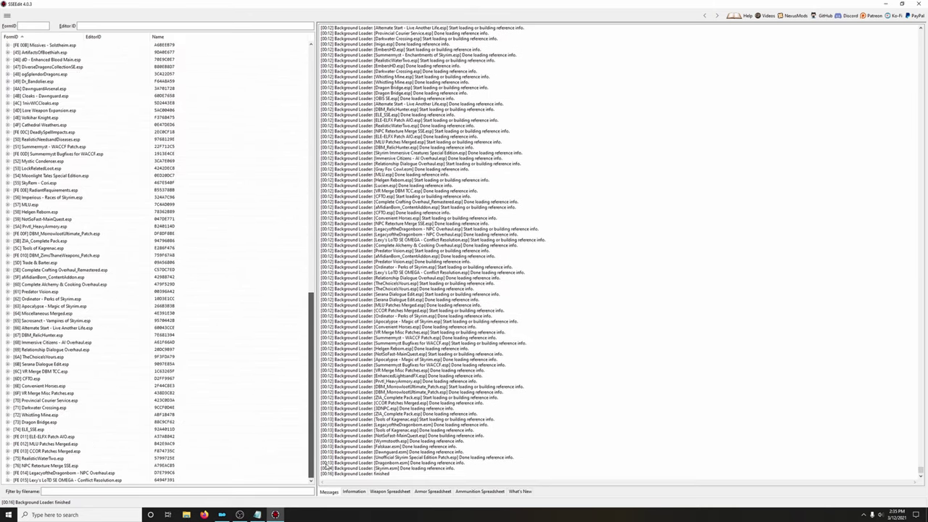
{"action": "right_click", "coordinate": [84, 480]}
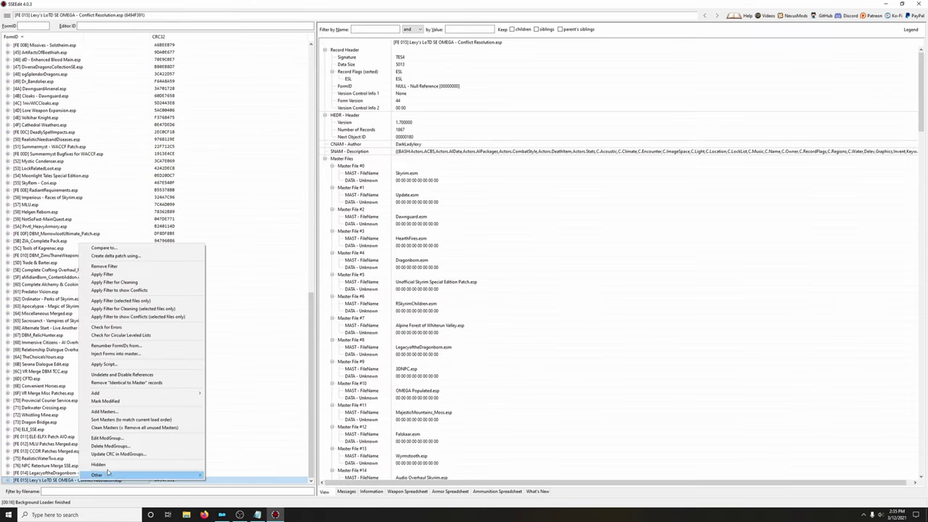
{"action": "left_click", "coordinate": [143, 327]}
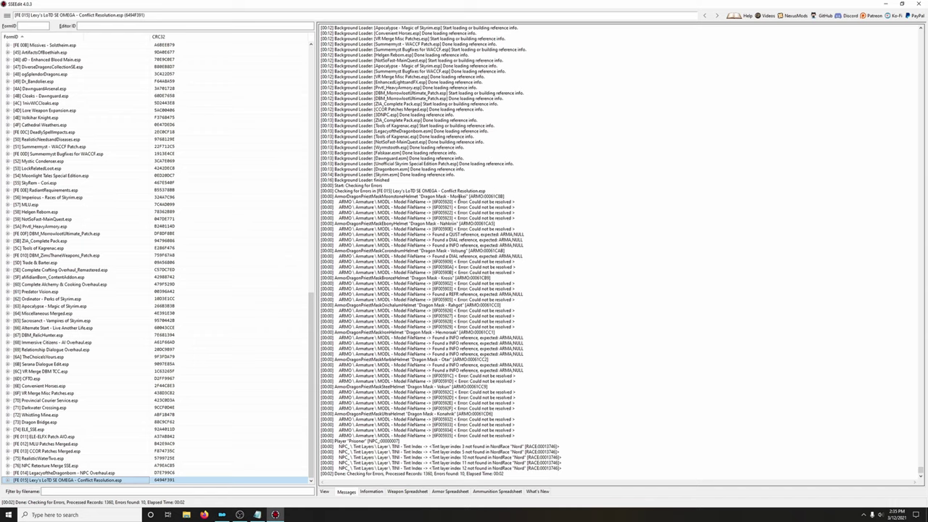
- Look up the Morokei mask by its logged FormID and copy its Armature from MLU Patches Merged.esp into the Conflict Resolution plugin, accepting the edit warning
{"action": "left_click_drag", "start_coordinate": [485, 196], "coordinate": [504, 196]}
{"action": "key", "text": "ctrl+c"}
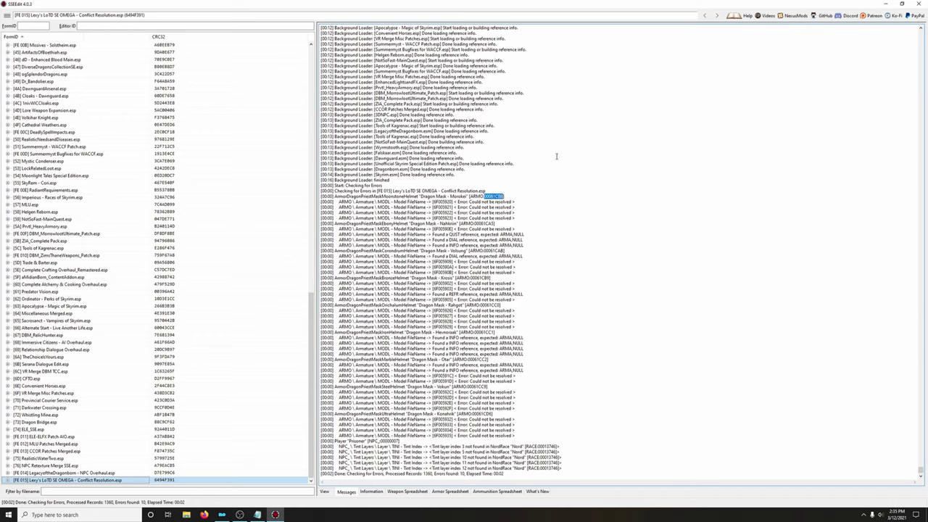
{"action": "left_click", "coordinate": [36, 26]}
{"action": "key", "text": "ctrl+v"}
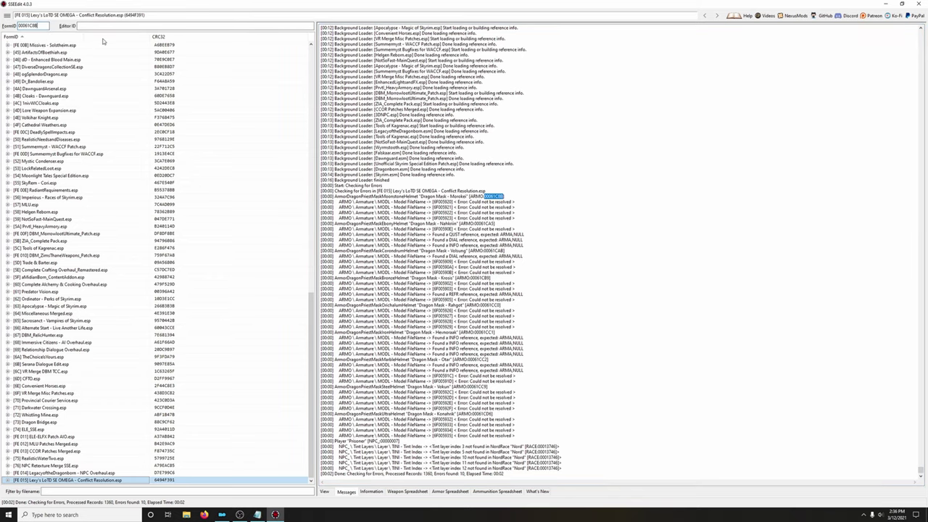
{"action": "key", "text": "Return"}
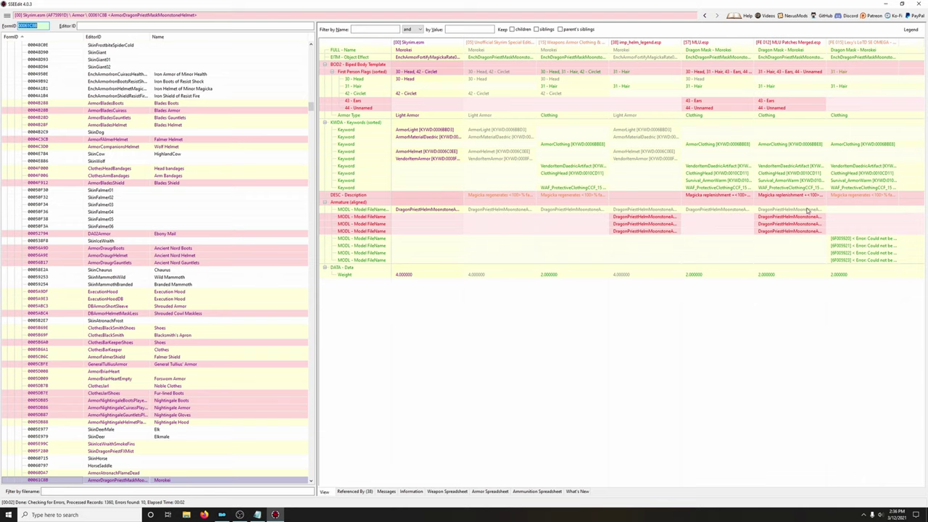
{"action": "left_click_drag", "start_coordinate": [823, 205], "coordinate": [849, 209]}
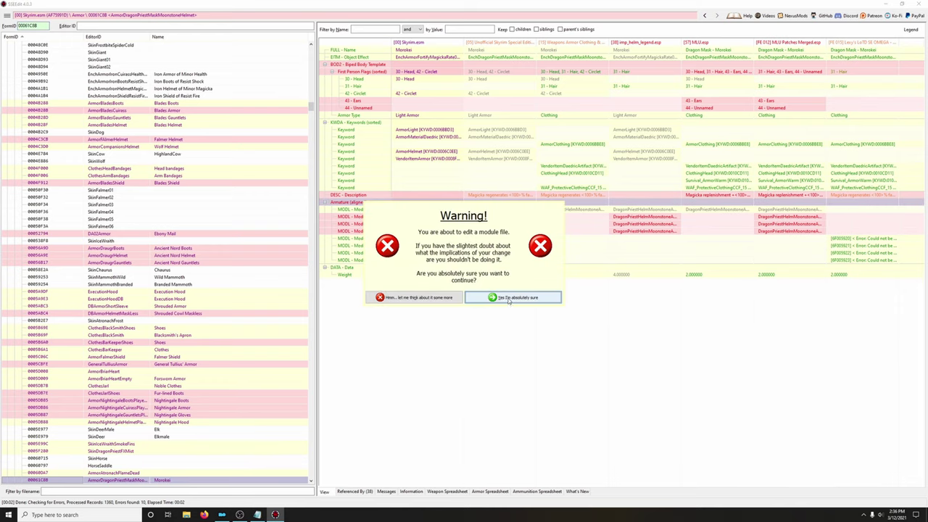
{"action": "left_click", "coordinate": [517, 298]}
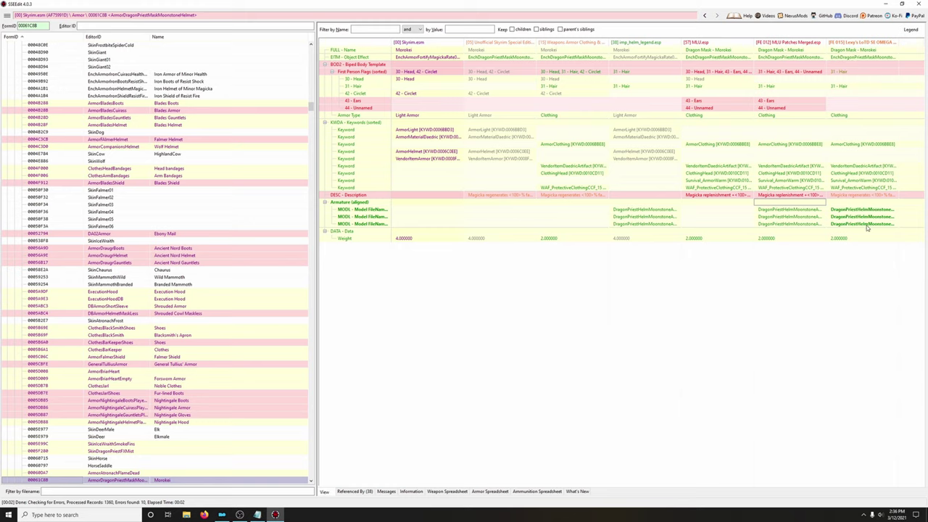
- Look up the Nahkriin mask by its logged FormID and replace its faulty Conflict Resolution Armature with the one from MLU Patches Merged.esp
{"action": "left_click", "coordinate": [384, 493]}
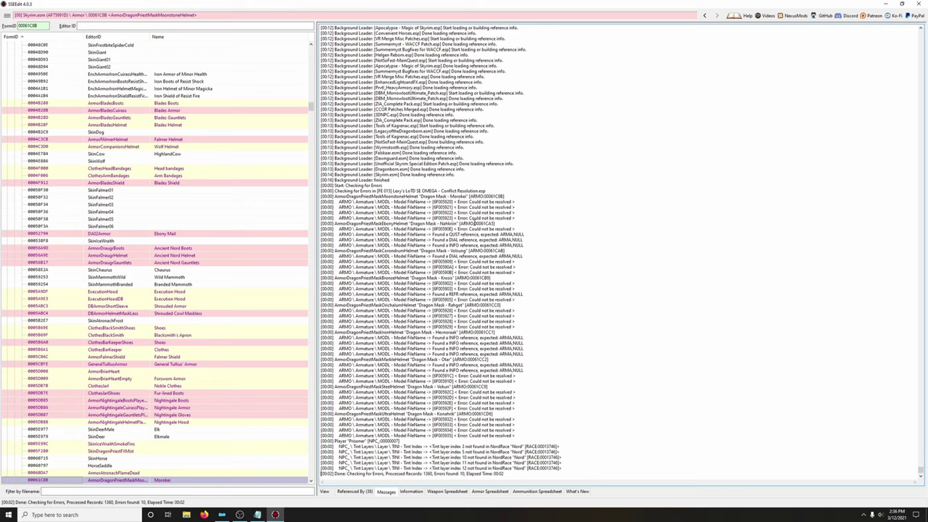
{"action": "left_click_drag", "start_coordinate": [476, 224], "coordinate": [494, 224]}
{"action": "key", "text": "ctrl+c"}
{"action": "left_click", "coordinate": [29, 25]}
{"action": "key", "text": "ctrl+v"}
{"action": "key", "text": "Return"}
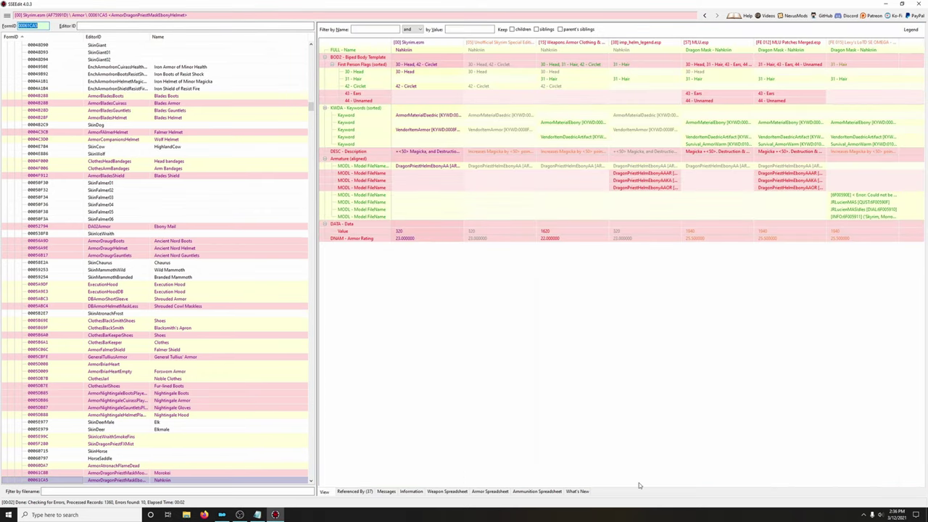
{"action": "left_click", "coordinate": [846, 210]}
{"action": "left_click", "coordinate": [860, 203]}
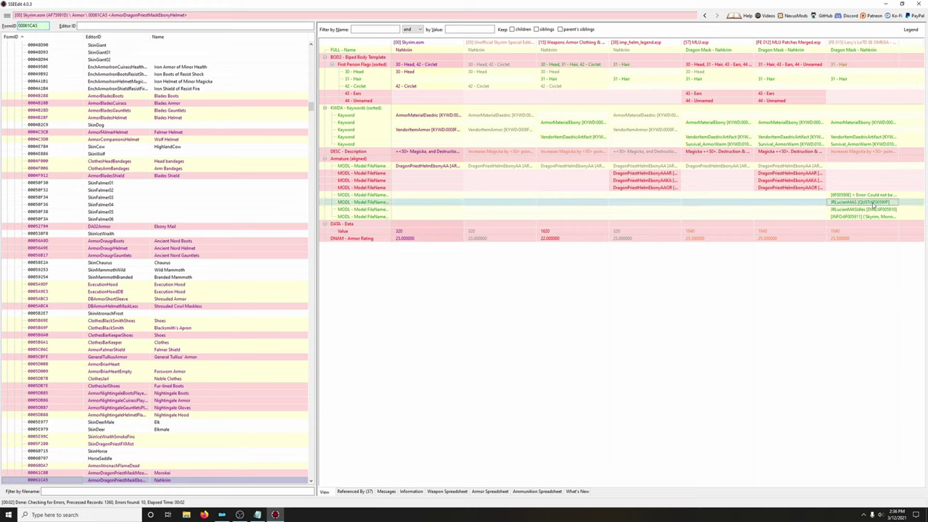
{"action": "left_click", "coordinate": [871, 212]}
{"action": "left_click", "coordinate": [866, 204]}
{"action": "left_click_drag", "start_coordinate": [815, 161], "coordinate": [841, 159]}
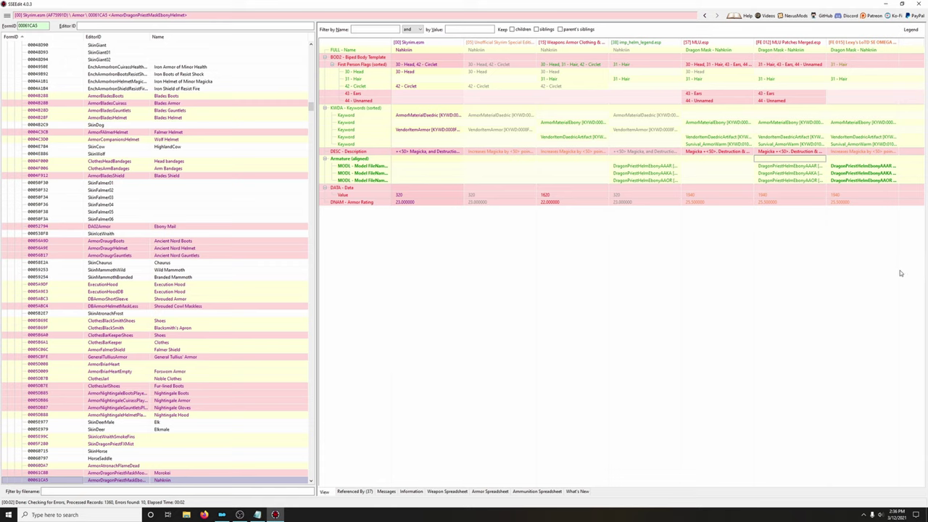
- Look up the Volsung mask by FormID 00061CAB and replace its Conflict Resolution Armature with the one from MLU Patches Merged.esp
{"action": "left_click", "coordinate": [389, 492]}
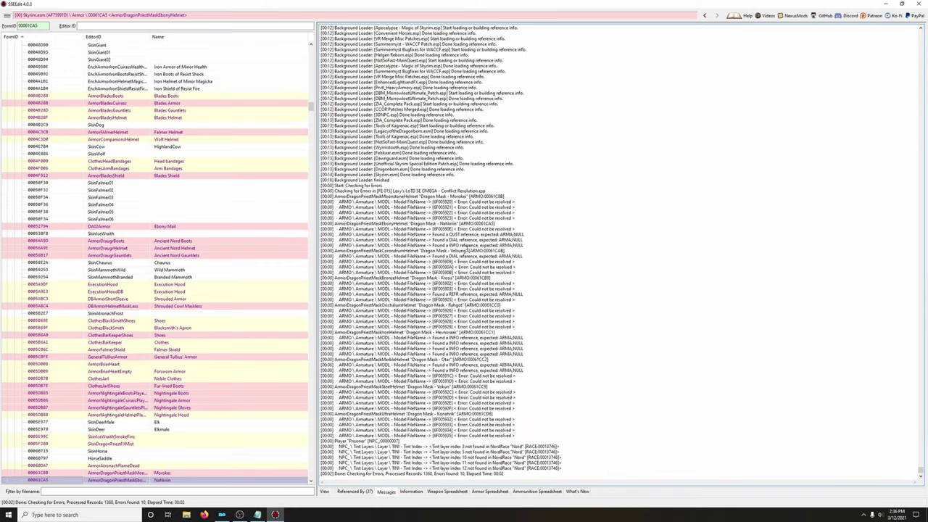
{"action": "left_click_drag", "start_coordinate": [484, 250], "coordinate": [503, 250]}
{"action": "key", "text": "ctrl+c"}
{"action": "double_click", "coordinate": [33, 26]}
{"action": "key", "text": "ctrl+v"}
{"action": "key", "text": "Return"}
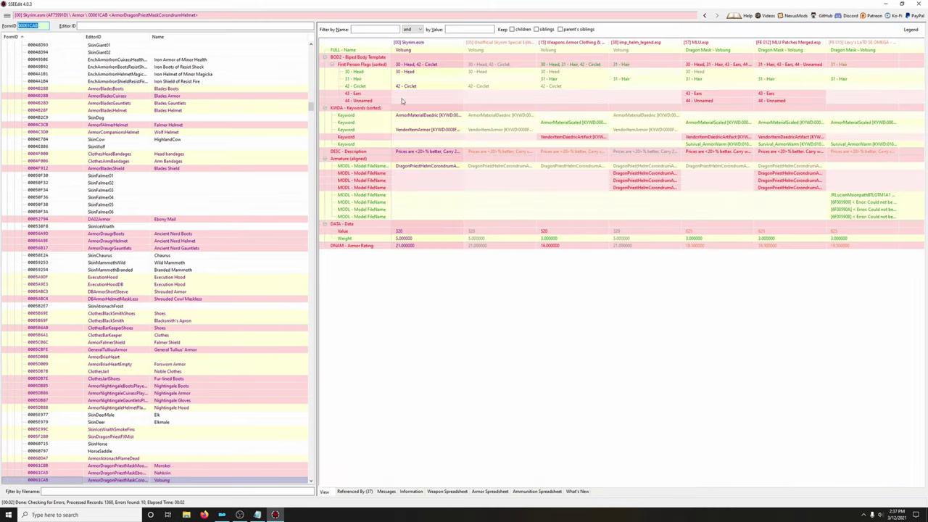
{"action": "left_click", "coordinate": [823, 159]}
{"action": "left_click_drag", "start_coordinate": [828, 159], "coordinate": [858, 163]}
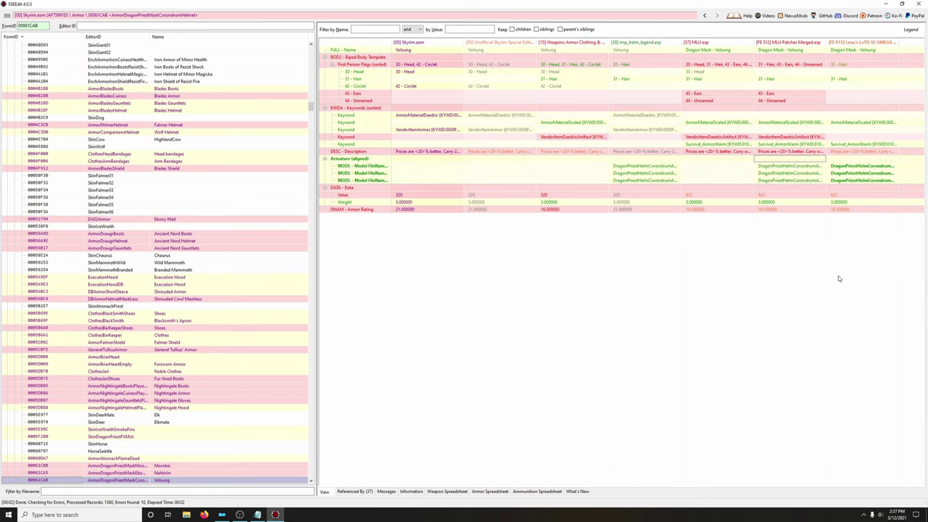
- Look up the Krosis mask by FormID 00061CB9 and copy its Armature from MLU Patches Merged.esp over the Conflict Resolution one
{"action": "left_click", "coordinate": [389, 492]}
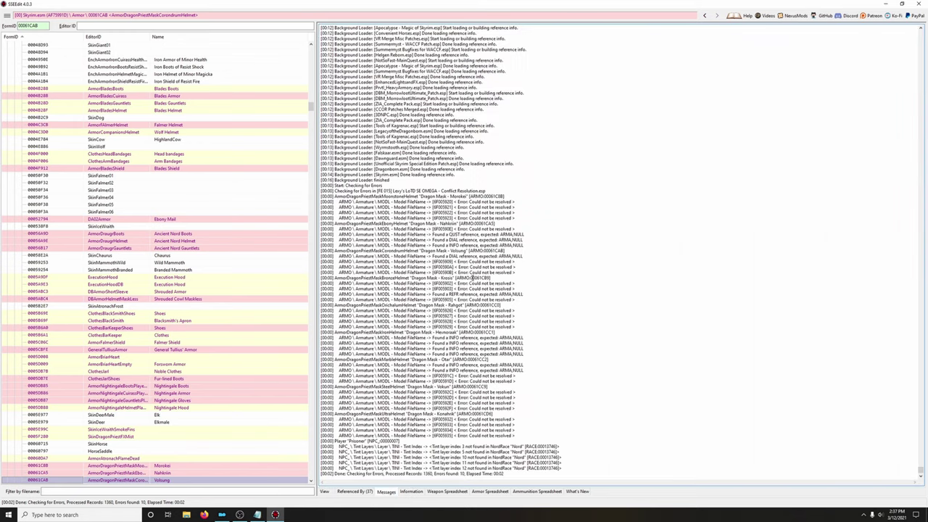
{"action": "left_click_drag", "start_coordinate": [472, 278], "coordinate": [490, 278]}
{"action": "key", "text": "ctrl+c"}
{"action": "left_click_drag", "start_coordinate": [45, 26], "coordinate": [10, 30]}
{"action": "key", "text": "ctrl+v"}
{"action": "key", "text": "Return"}
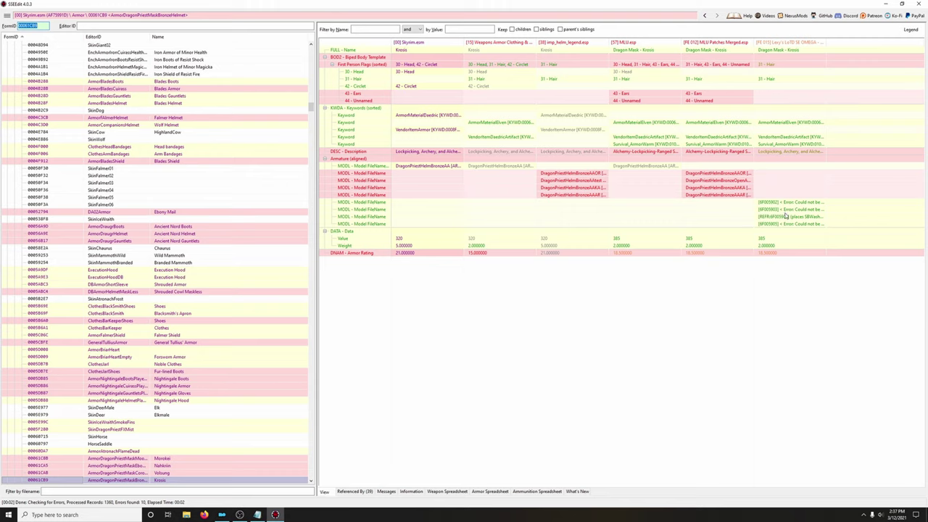
{"action": "left_click_drag", "start_coordinate": [750, 161], "coordinate": [774, 167]}
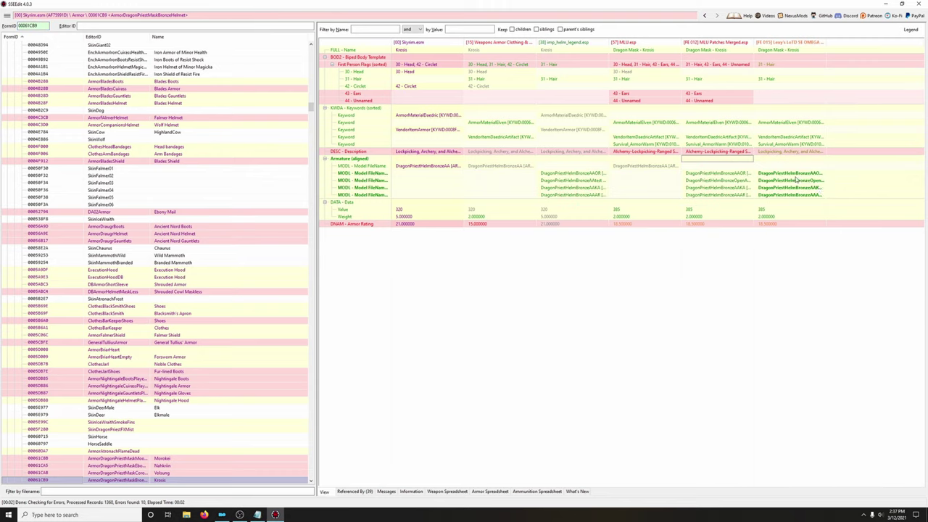
- Look up the Rahgot mask by FormID 00061CC0 and overwrite its Conflict Resolution Armature with the MLU Patches Merged.esp version
{"action": "left_click", "coordinate": [390, 493]}
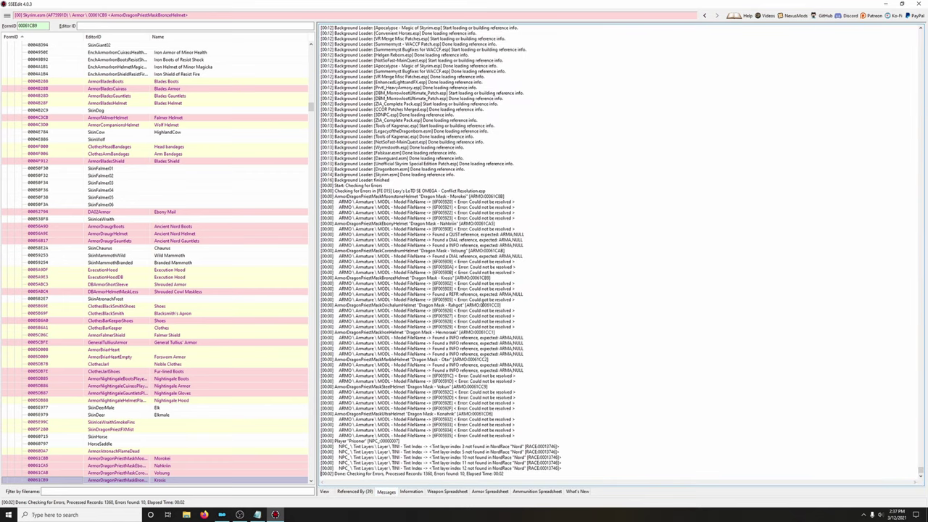
{"action": "left_click_drag", "start_coordinate": [481, 306], "coordinate": [499, 305]}
{"action": "key", "text": "ctrl+c"}
{"action": "double_click", "coordinate": [28, 25]}
{"action": "key", "text": "ctrl+v"}
{"action": "key", "text": "Return"}
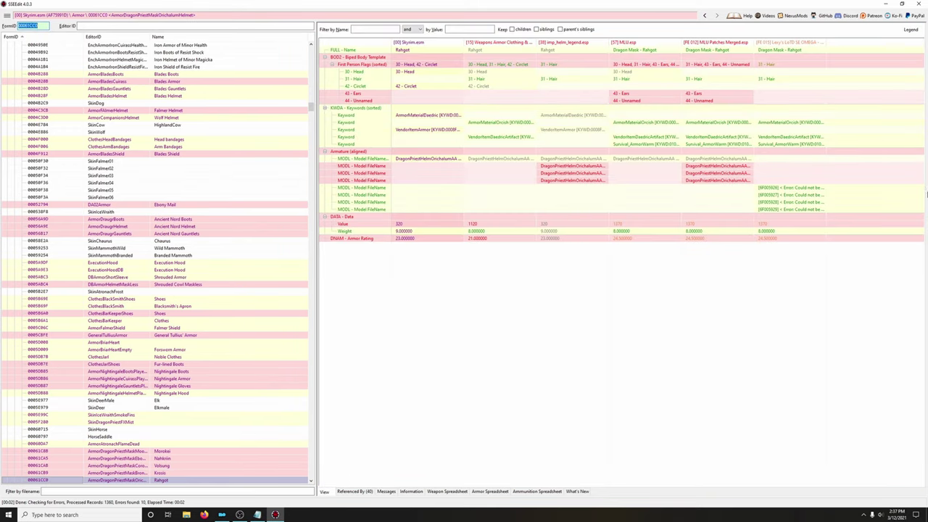
{"action": "left_click_drag", "start_coordinate": [751, 155], "coordinate": [773, 154]}
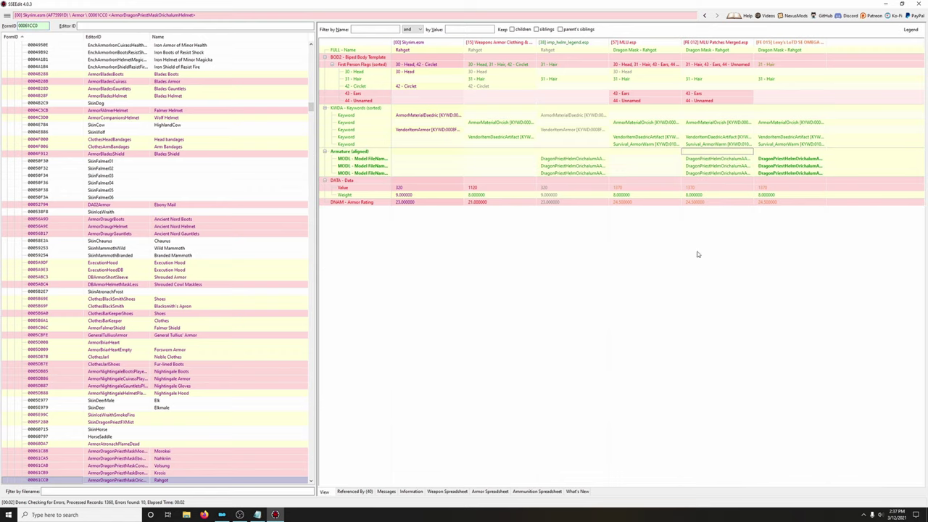
- Look up the Hevnoraak mask by FormID 00061CC1 and replace its Conflict Resolution Armature with the one from MLU Patches Merged.esp
{"action": "left_click", "coordinate": [386, 492]}
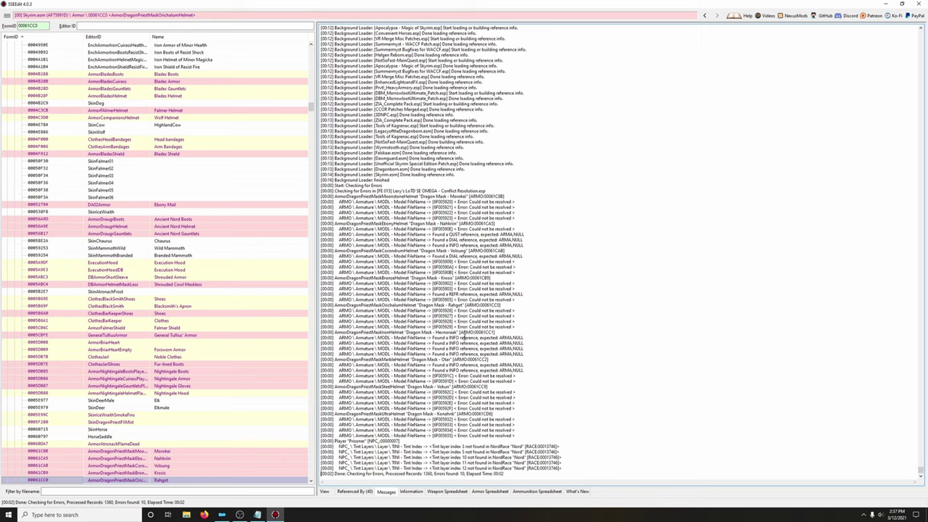
{"action": "left_click_drag", "start_coordinate": [475, 331], "coordinate": [496, 333]}
{"action": "double_click", "coordinate": [45, 26]}
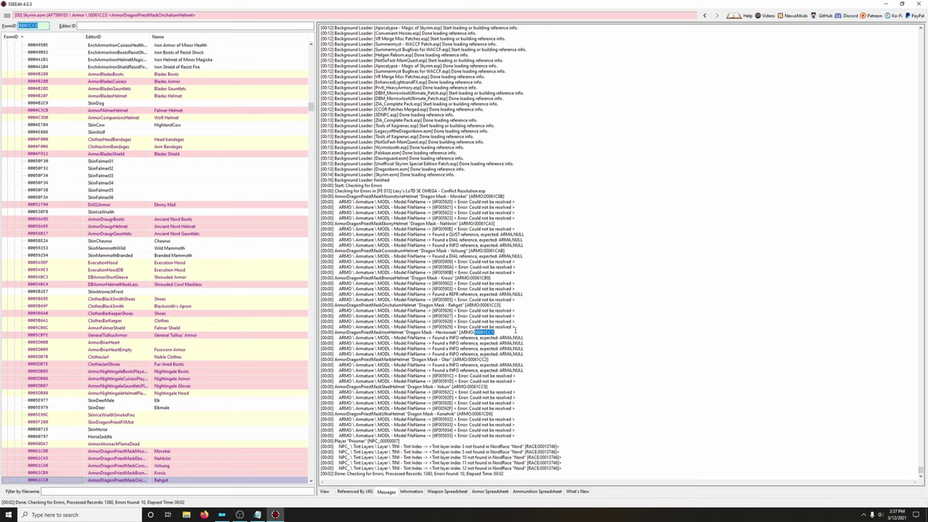
{"action": "left_click", "coordinate": [532, 339]}
{"action": "left_click_drag", "start_coordinate": [475, 332], "coordinate": [496, 332]}
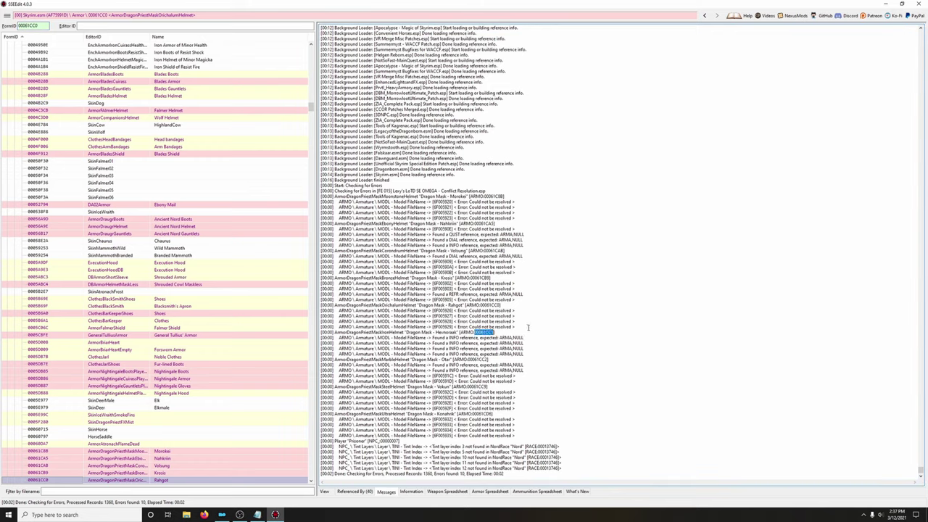
{"action": "double_click", "coordinate": [33, 25]}
{"action": "key", "text": "ctrl+v"}
{"action": "key", "text": "Return"}
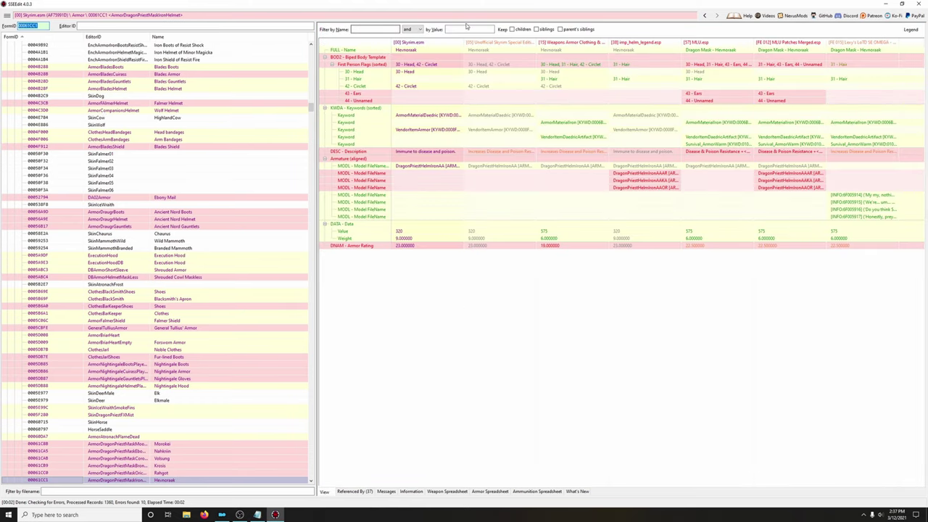
{"action": "left_click", "coordinate": [821, 160]}
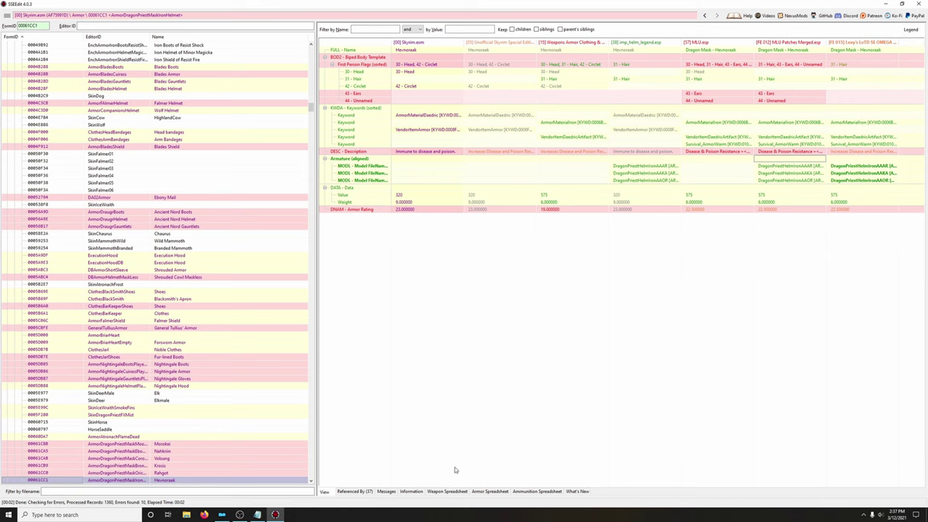
- Look up the Otar mask by FormID 00061CC2 and copy its Armature from MLU Patches Merged.esp over the Conflict Resolution one
{"action": "left_click", "coordinate": [387, 492]}
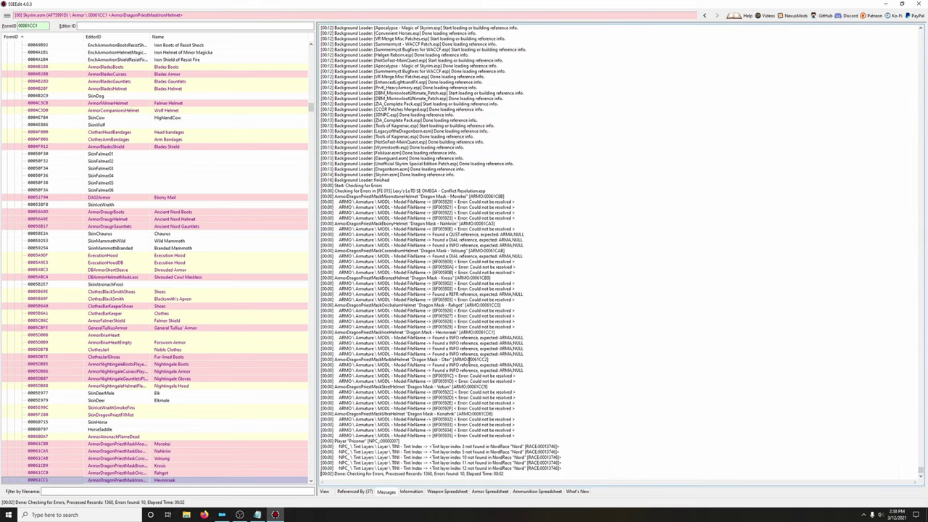
{"action": "left_click_drag", "start_coordinate": [469, 359], "coordinate": [488, 360]}
{"action": "left_click_drag", "start_coordinate": [52, 27], "coordinate": [3, 27]}
{"action": "key", "text": "ctrl+v"}
{"action": "key", "text": "Return"}
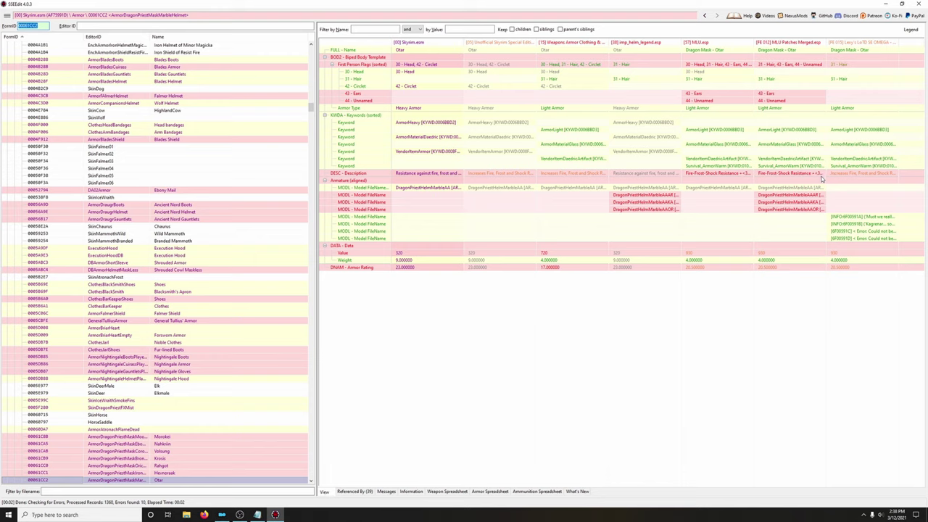
{"action": "left_click_drag", "start_coordinate": [823, 179], "coordinate": [840, 181]}
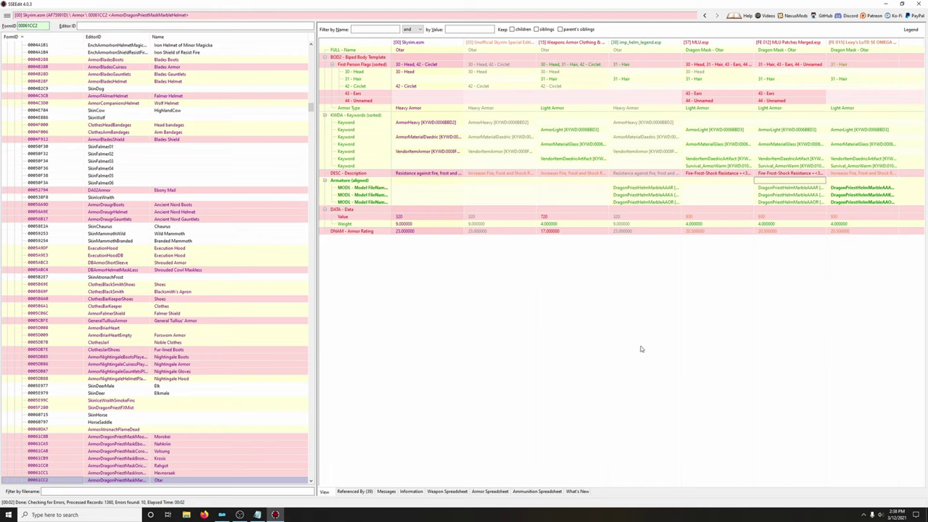
- Look up the Vokun mask by FormID 00061CC9 and replace its Conflict Resolution Armature with the one from MLU Patches Merged.esp
{"action": "left_click", "coordinate": [386, 492]}
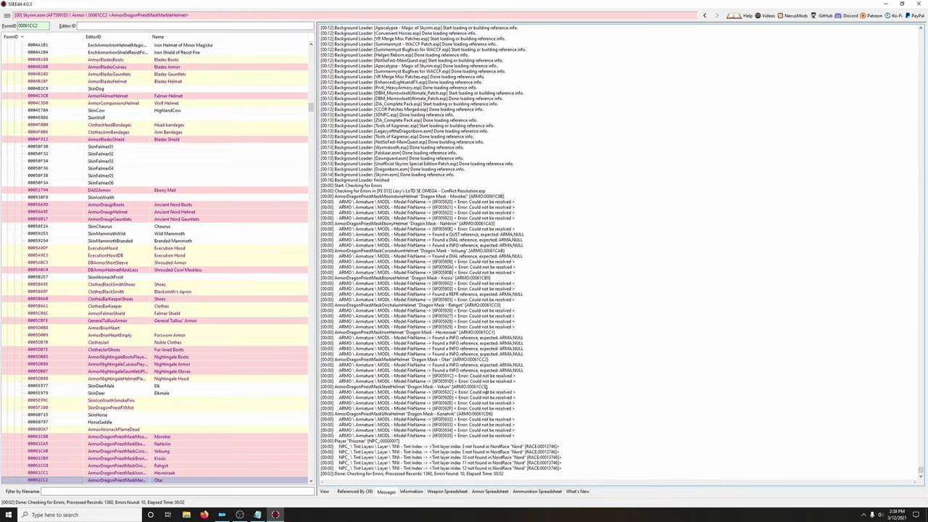
{"action": "double_click", "coordinate": [470, 386]}
{"action": "double_click", "coordinate": [470, 387]}
{"action": "double_click", "coordinate": [47, 26]}
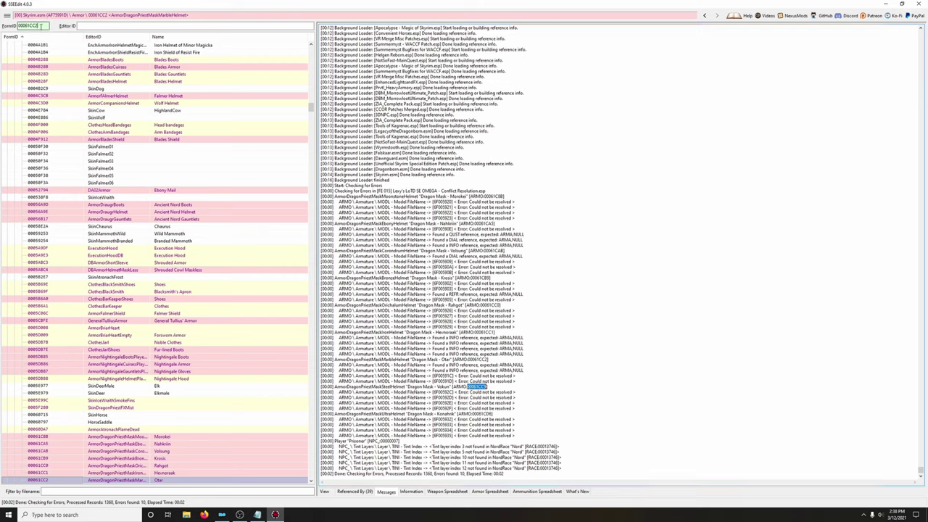
{"action": "key", "text": "ctrl+v"}
{"action": "key", "text": "Return"}
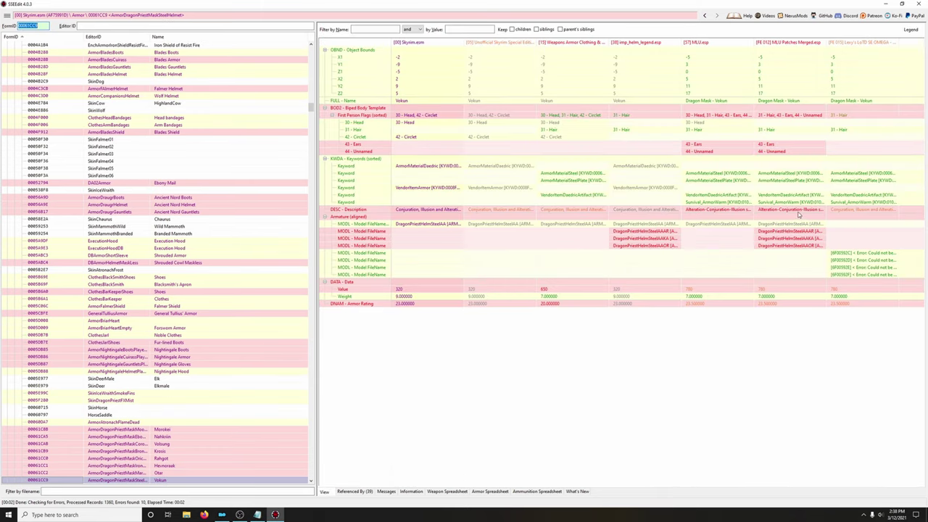
{"action": "left_click_drag", "start_coordinate": [800, 215], "coordinate": [863, 218]}
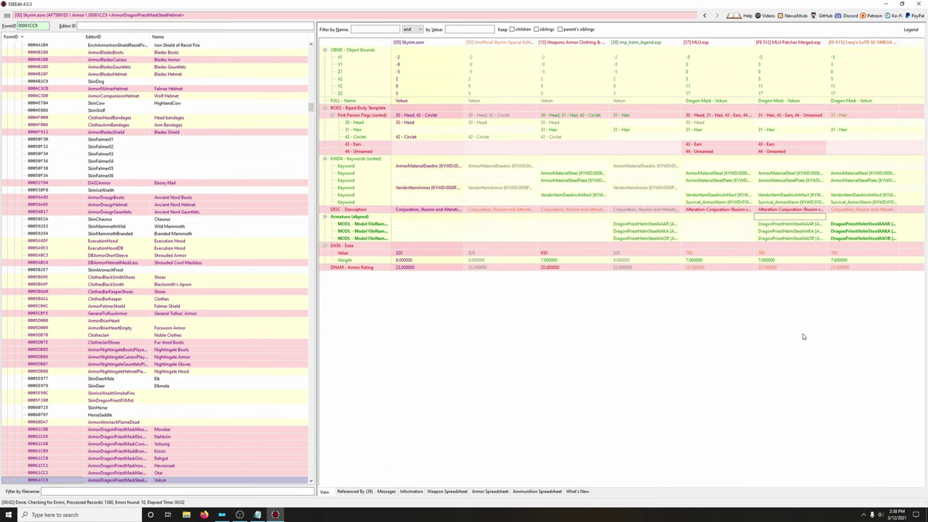
- Look up the Konahrik mask by FormID 00061CD6 and copy its Armature from MLU Patches Merged.esp over the Conflict Resolution one
{"action": "left_click", "coordinate": [387, 491]}
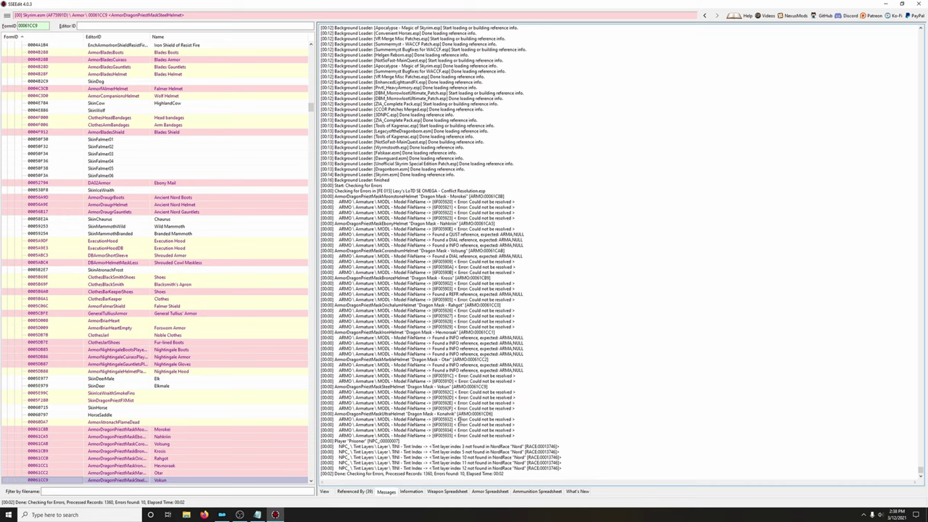
{"action": "left_click_drag", "start_coordinate": [474, 414], "coordinate": [496, 414]}
{"action": "double_click", "coordinate": [29, 26]}
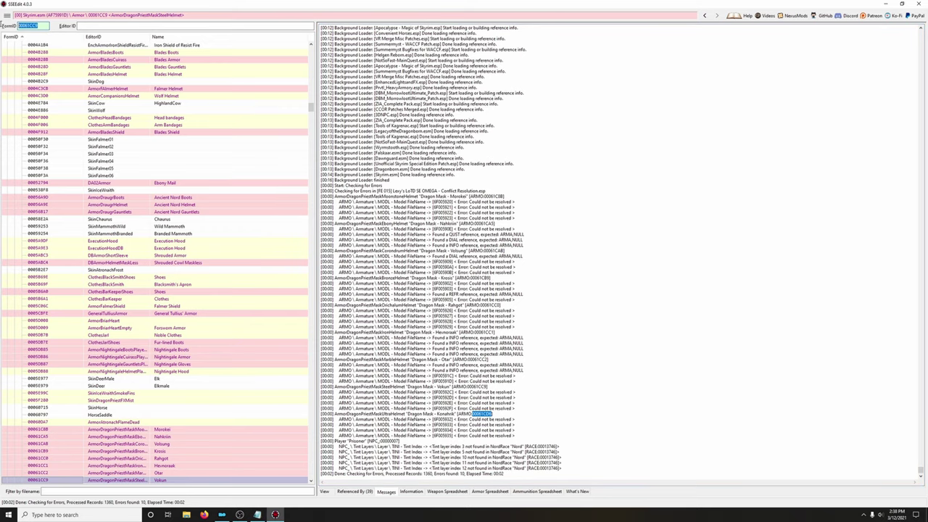
{"action": "key", "text": "ctrl+v"}
{"action": "key", "text": "Return"}
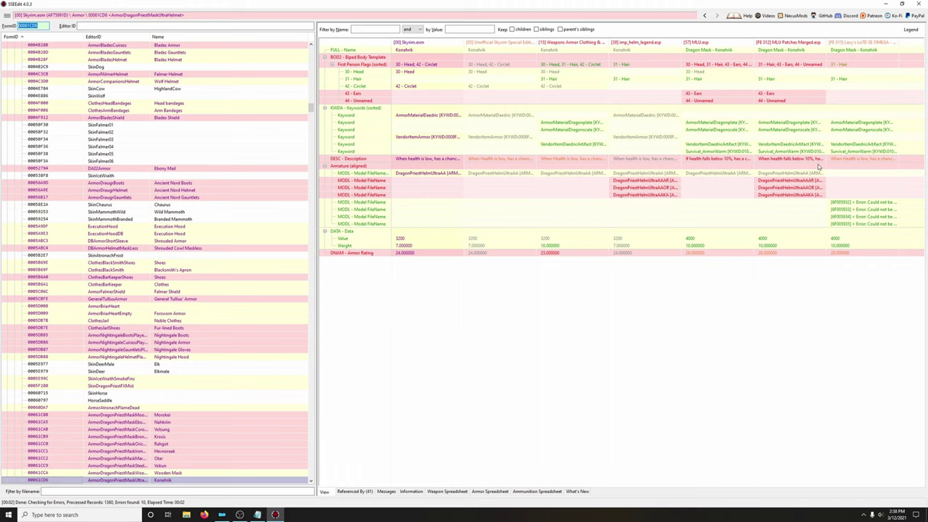
{"action": "left_click_drag", "start_coordinate": [821, 168], "coordinate": [870, 171]}
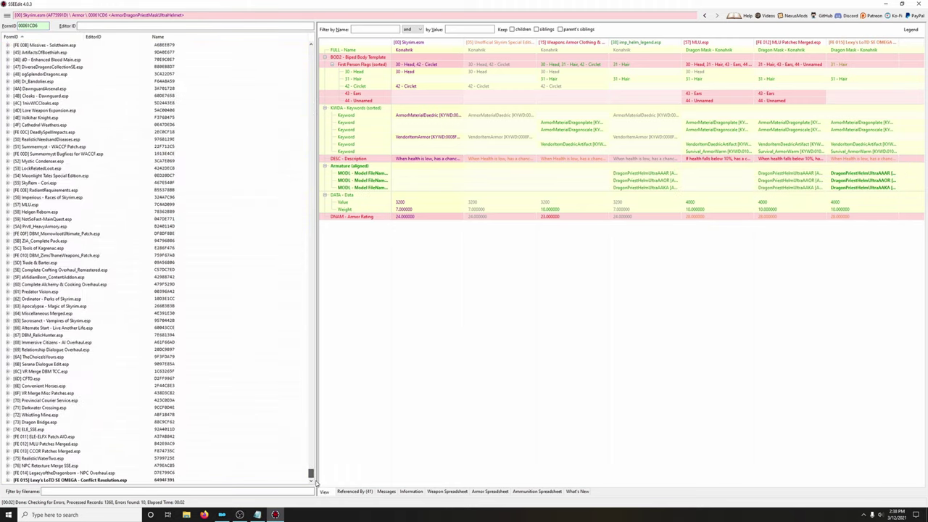
- Recheck Lexy's LoTD SE OMEGA - Conflict Resolution.esp for errors, review the reported lines, and exit SSEEdit saving the plugin
{"action": "left_click", "coordinate": [73, 480]}
{"action": "right_click", "coordinate": [100, 480]}
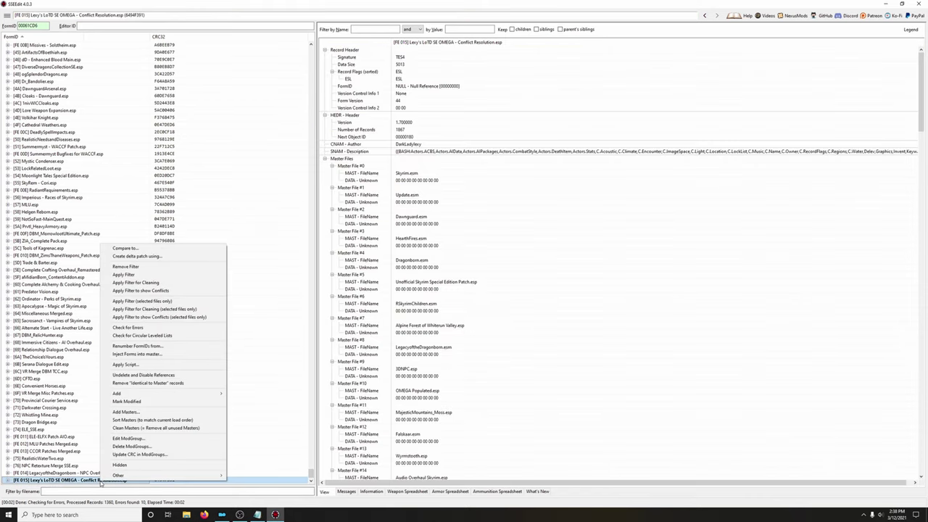
{"action": "left_click", "coordinate": [161, 328]}
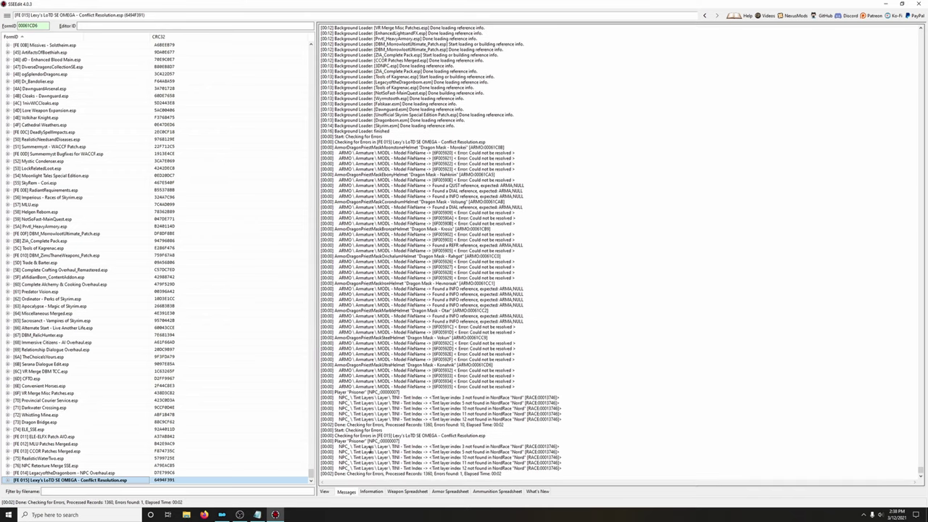
{"action": "left_click_drag", "start_coordinate": [350, 446], "coordinate": [574, 468]}
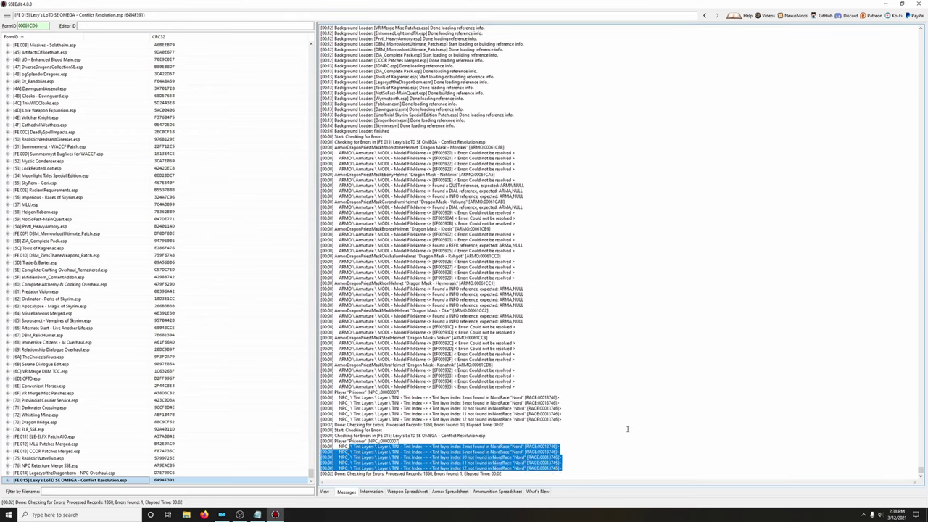
{"action": "left_click", "coordinate": [920, 4]}
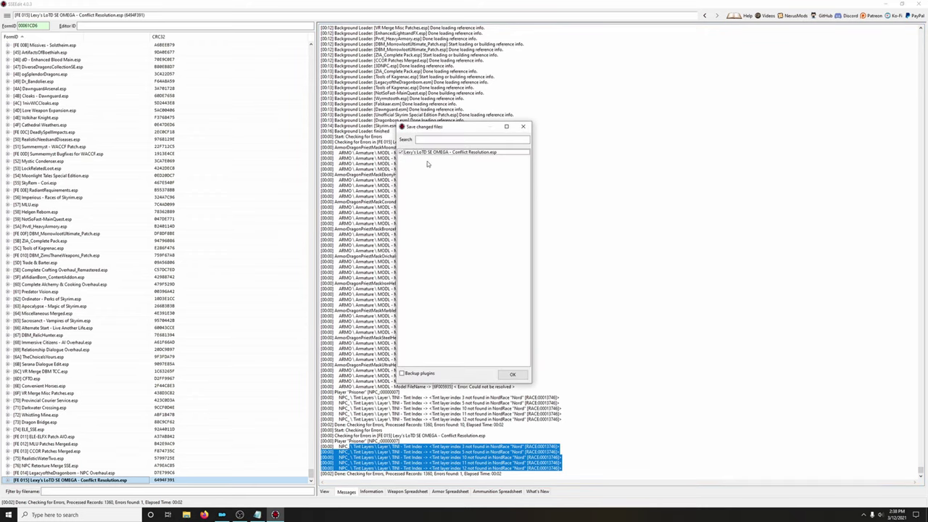
{"action": "left_click", "coordinate": [520, 375]}
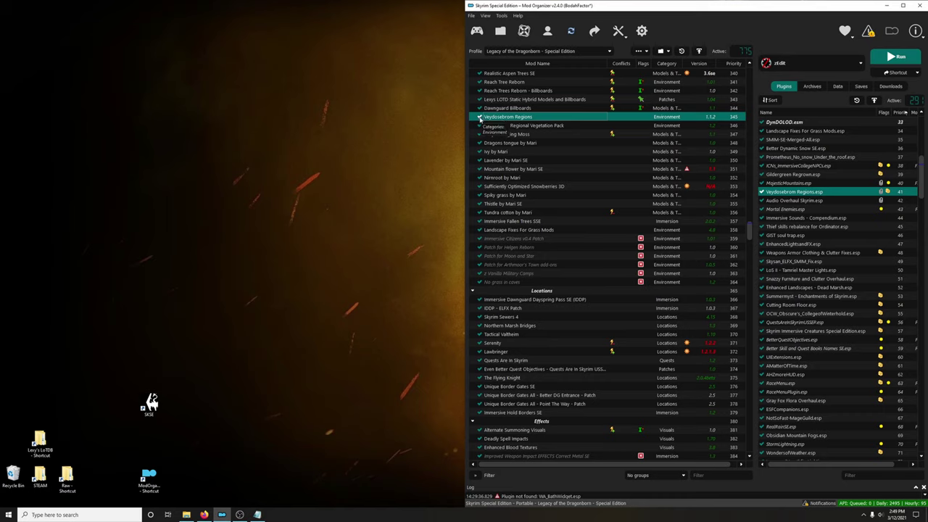
- Disable the Veydosebrom Regions mod in Mod Organizer and look over the ends of the plugin and mod lists
{"action": "left_click", "coordinate": [480, 118]}
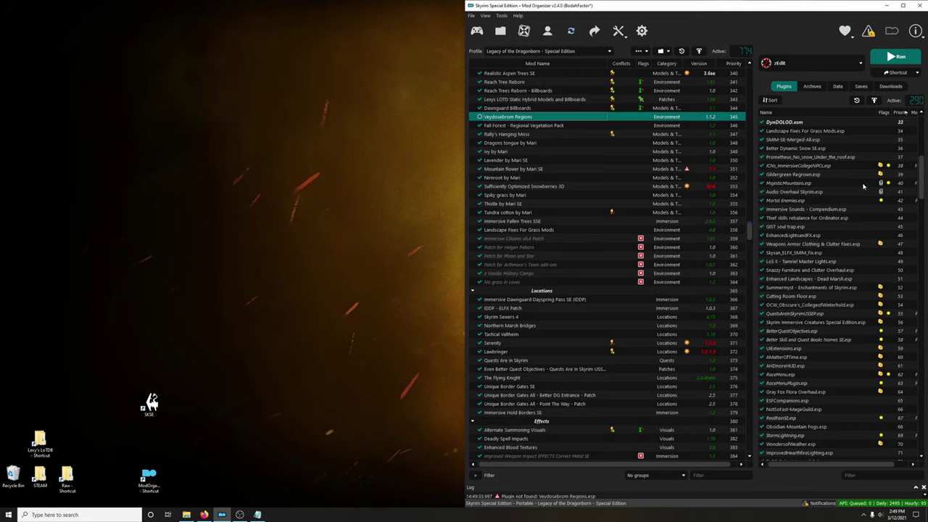
{"action": "left_click_drag", "start_coordinate": [920, 178], "coordinate": [920, 429]}
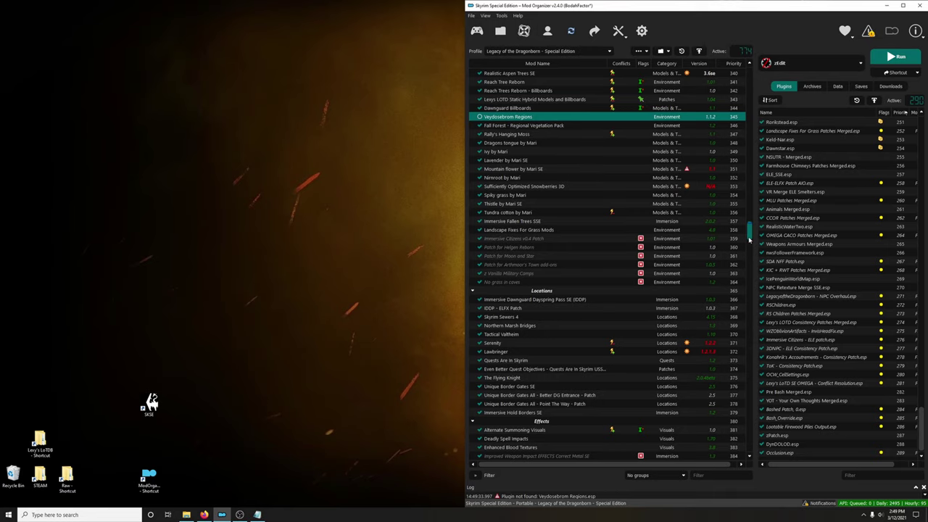
{"action": "left_click_drag", "start_coordinate": [749, 235], "coordinate": [750, 435]}
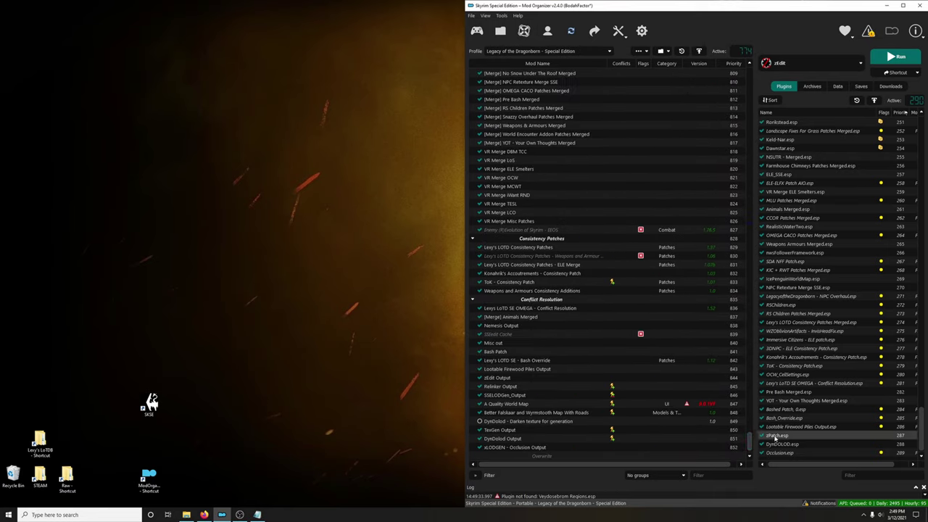
- Switch to Firefox and show the Cathedral Landscapes files page on Nexus Mods
{"action": "left_click", "coordinate": [204, 515]}
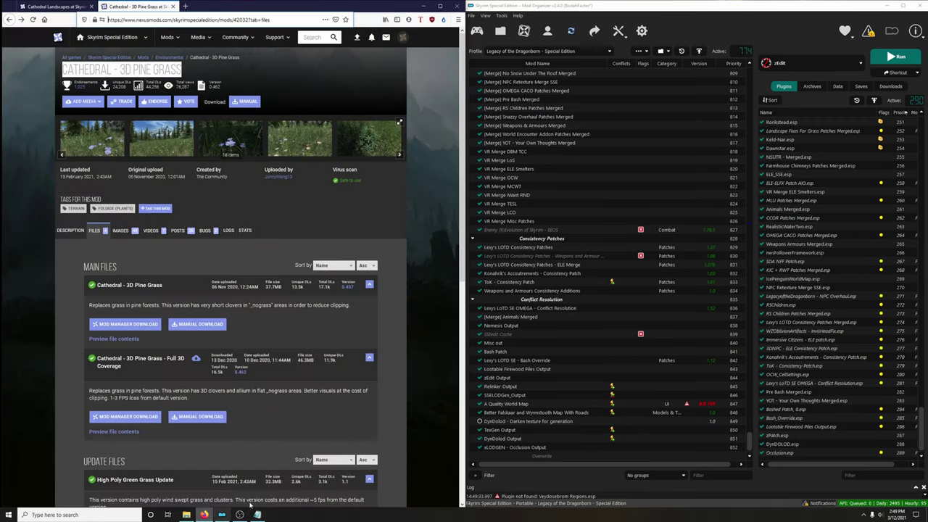
{"action": "left_click", "coordinate": [65, 8]}
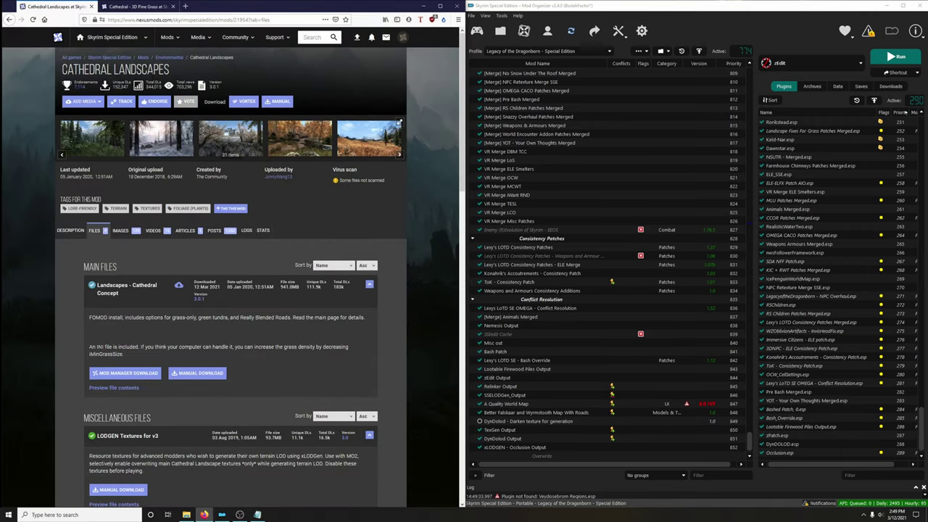
- Look over the Cathedral - 3D Pine Grass files page on Nexus Mods and return to the Cathedral Landscapes page
{"action": "left_click", "coordinate": [120, 7]}
{"action": "left_click", "coordinate": [294, 74]}
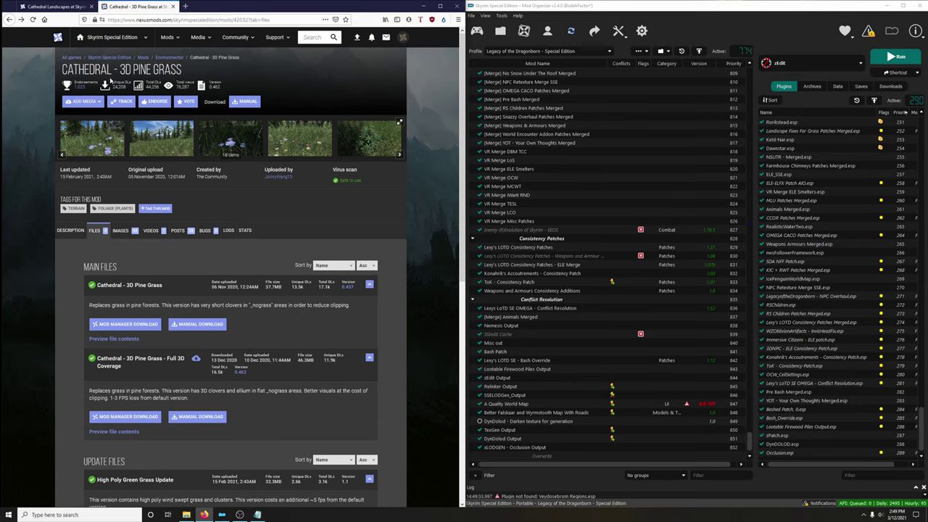
{"action": "left_click", "coordinate": [58, 7]}
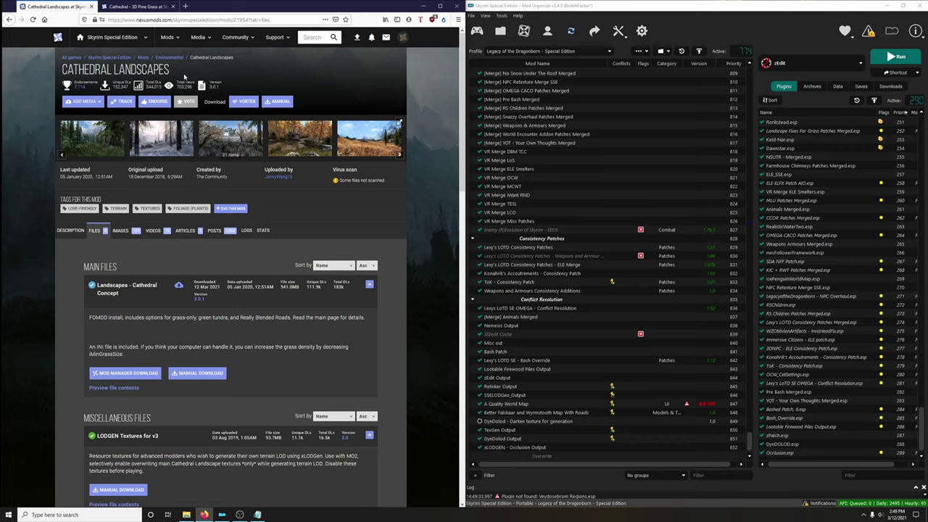
- Install the downloaded Landscapes - Cathedral Concept in Mod Organizer with Full Install, Brown Tundra and REALly Blended Roads, unpacking and removing its BSAs
{"action": "left_click", "coordinate": [890, 86]}
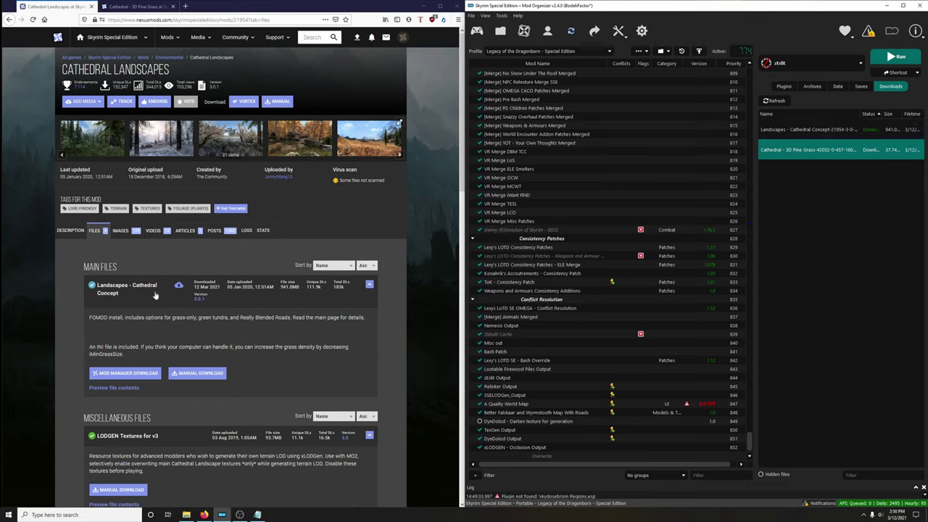
{"action": "double_click", "coordinate": [794, 131]}
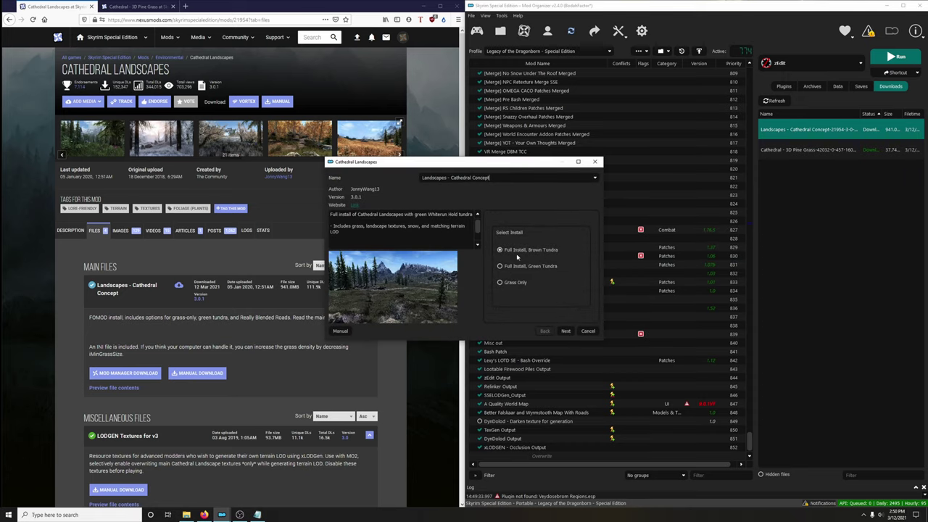
{"action": "left_click", "coordinate": [567, 331]}
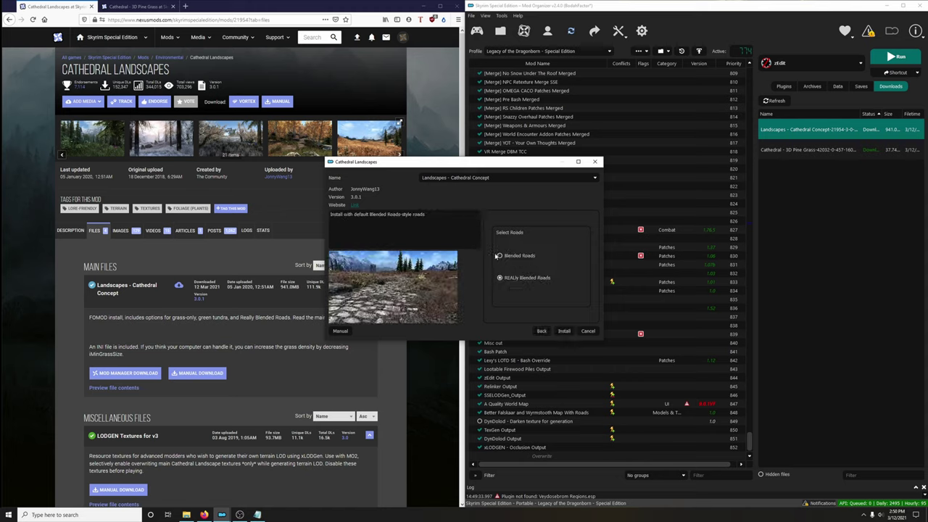
{"action": "left_click", "coordinate": [563, 331]}
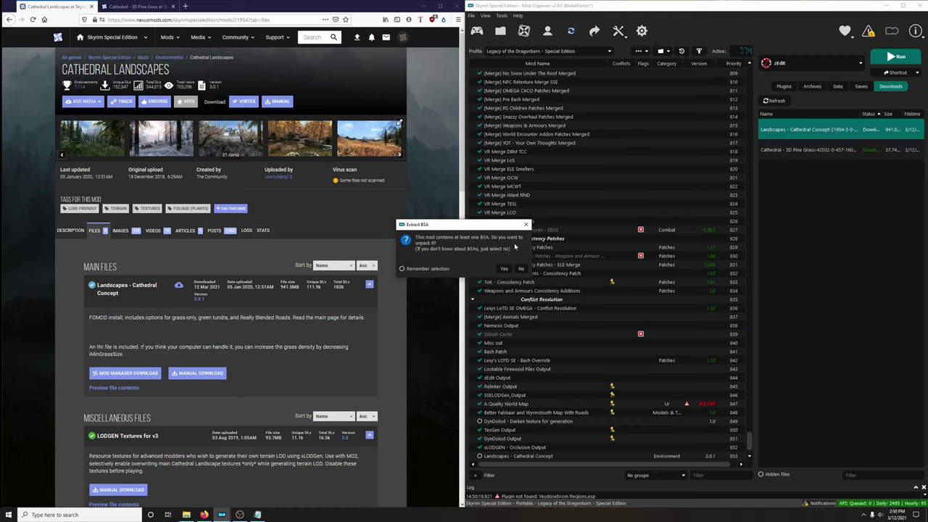
{"action": "left_click", "coordinate": [504, 269]}
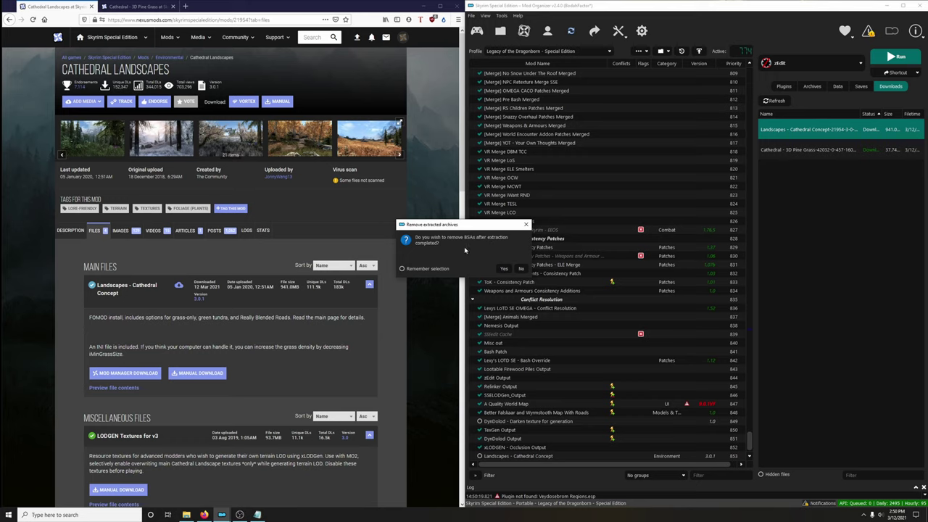
{"action": "left_click", "coordinate": [504, 269]}
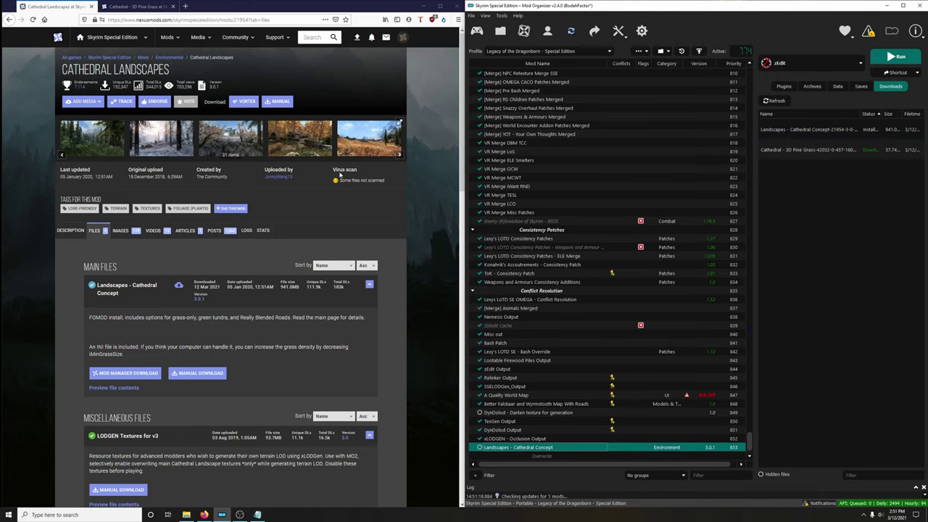
- Install the downloaded Cathedral - 3D Pine Grass and enable it together with Landscapes - Cathedral Concept
{"action": "left_click", "coordinate": [147, 6]}
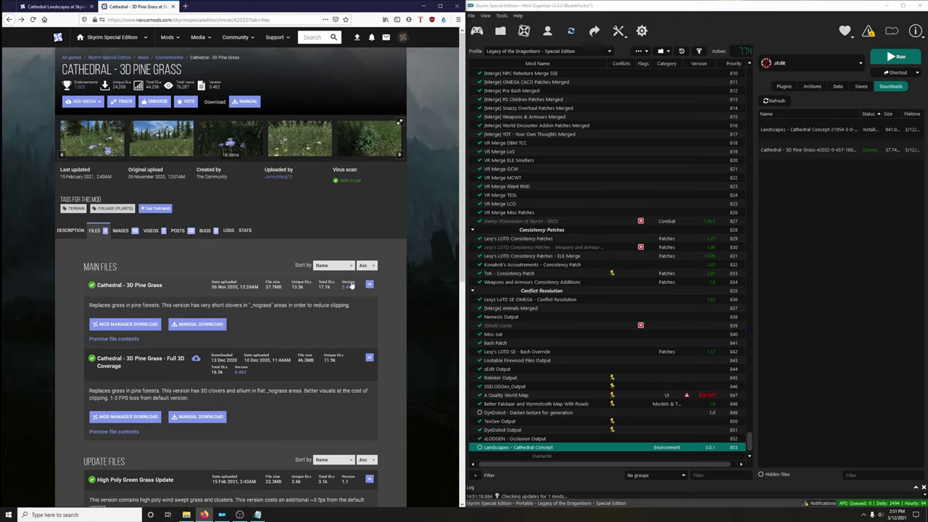
{"action": "double_click", "coordinate": [809, 150]}
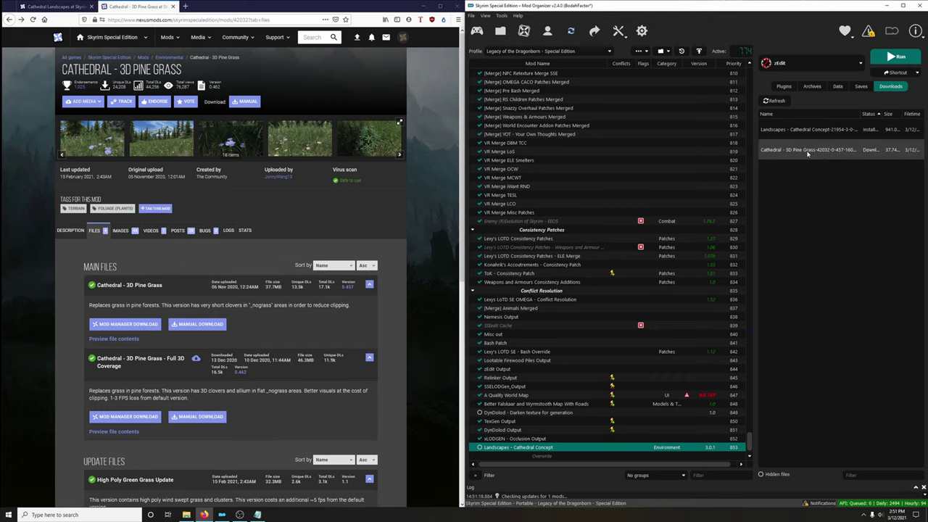
{"action": "left_click", "coordinate": [733, 266]}
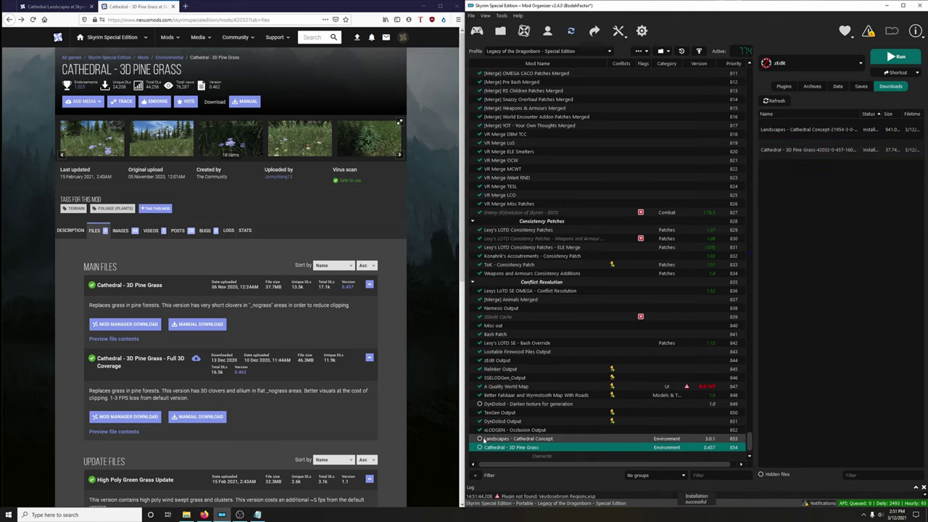
{"action": "left_click", "coordinate": [479, 439]}
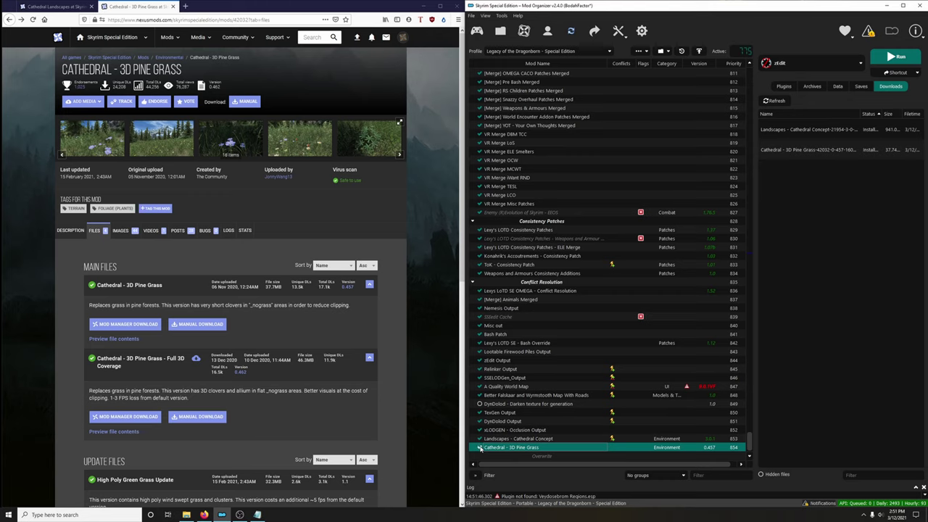
{"action": "left_click", "coordinate": [479, 447]}
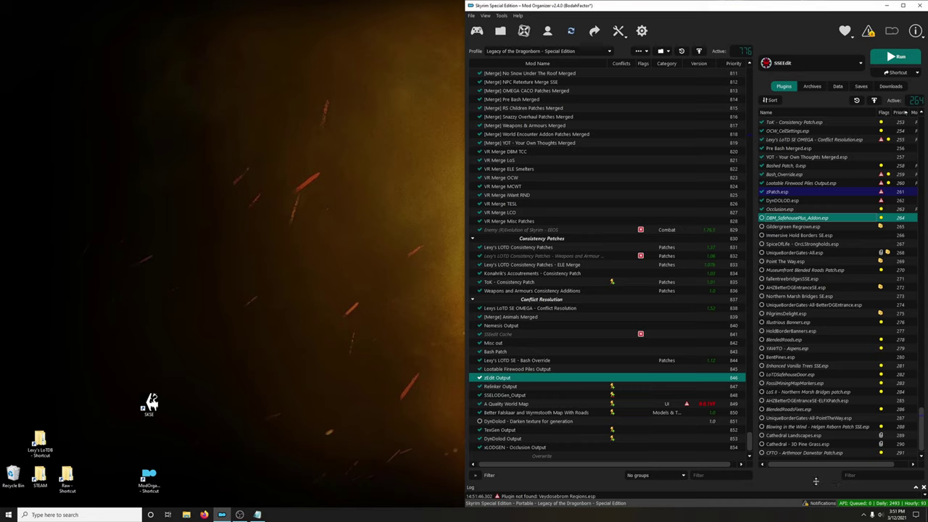
- Sort the plugins by name, highlight the inactive Bent Pines, Blended Roads, Helgen Reborn patch and Cathedral plugins, and sort by priority again
{"action": "left_click", "coordinate": [784, 114]}
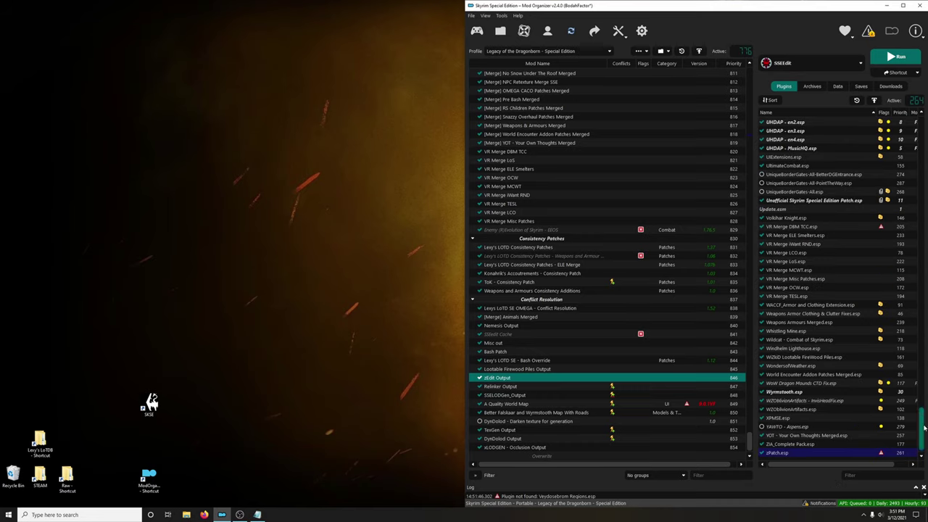
{"action": "left_click_drag", "start_coordinate": [922, 428], "coordinate": [922, 126]}
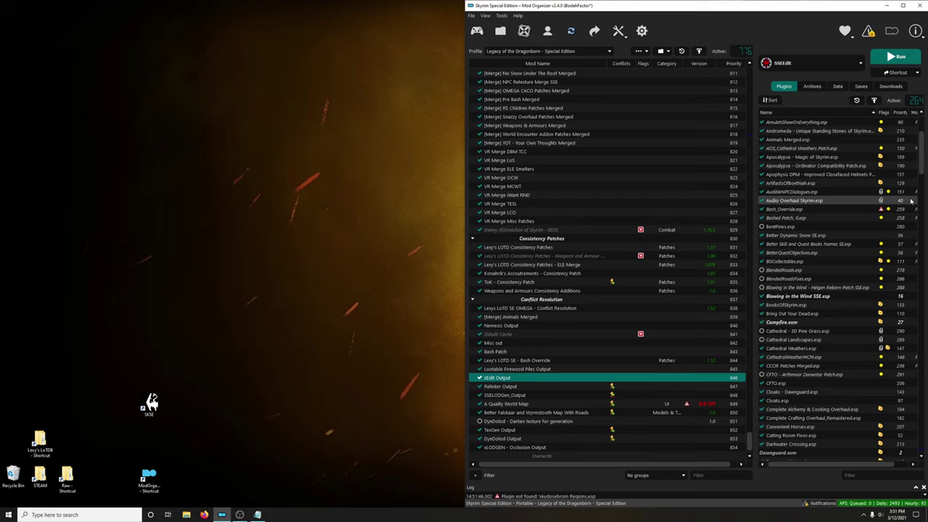
{"action": "left_click", "coordinate": [825, 228]}
{"action": "left_click", "coordinate": [819, 270], "text": "ctrl"}
{"action": "left_click", "coordinate": [816, 279], "text": "ctrl"}
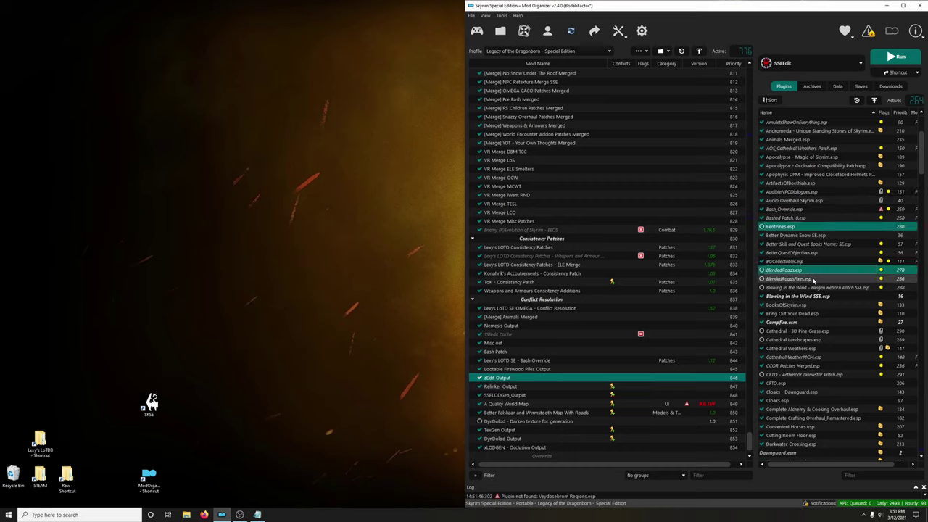
{"action": "left_click", "coordinate": [814, 288], "text": "ctrl"}
{"action": "left_click", "coordinate": [798, 331], "text": "ctrl"}
{"action": "left_click", "coordinate": [788, 341], "text": "ctrl"}
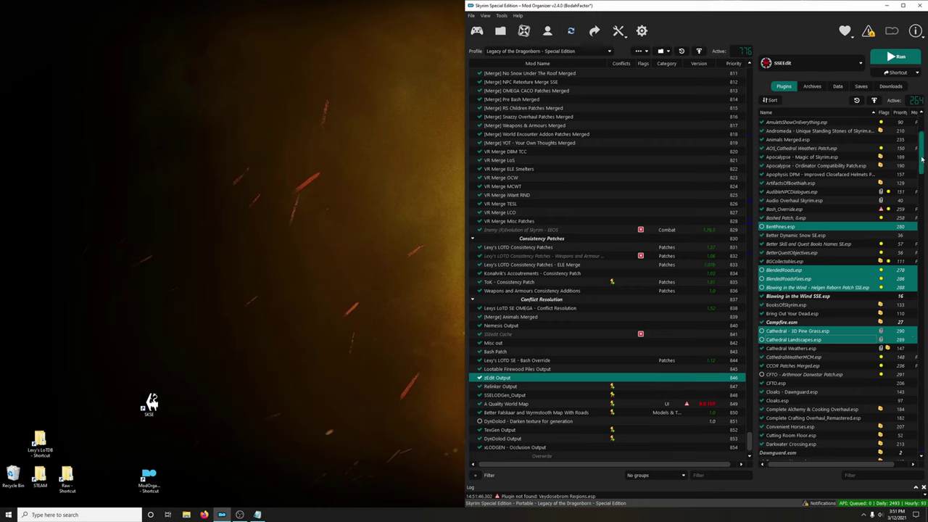
{"action": "left_click_drag", "start_coordinate": [923, 156], "coordinate": [922, 444]}
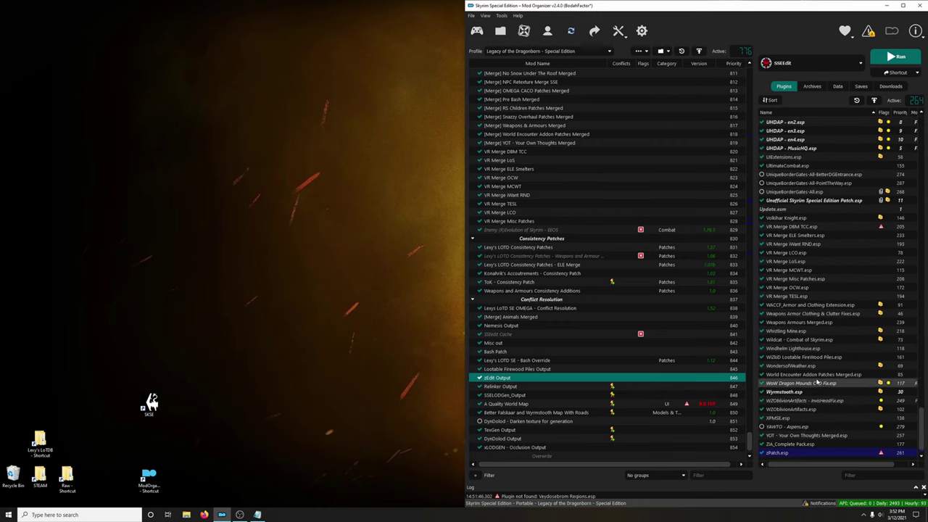
{"action": "left_click", "coordinate": [900, 113]}
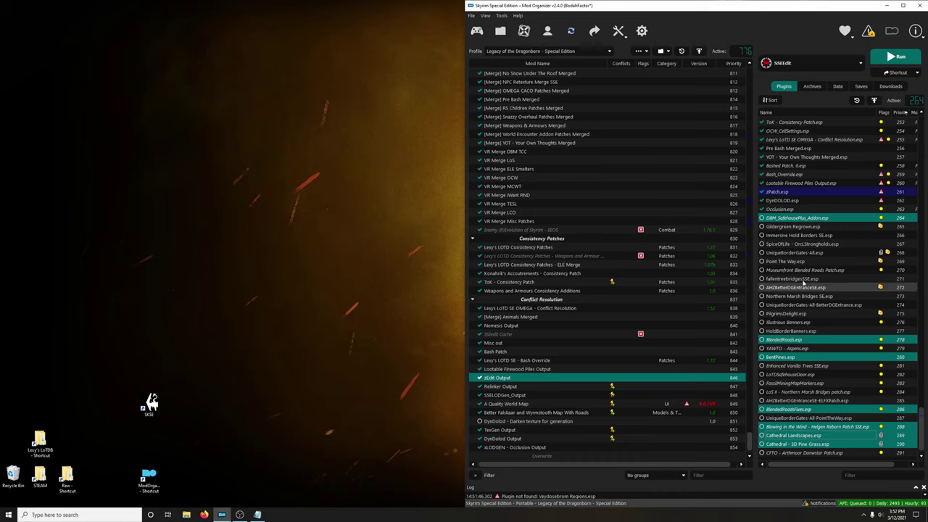
- Examine the archive flags of the inactive plugins, including Gildergreen Regrown, UniqueBorderGates-All, AHZBetterDGEntranceSE and PilgrimsDelight
{"action": "left_click", "coordinate": [781, 218]}
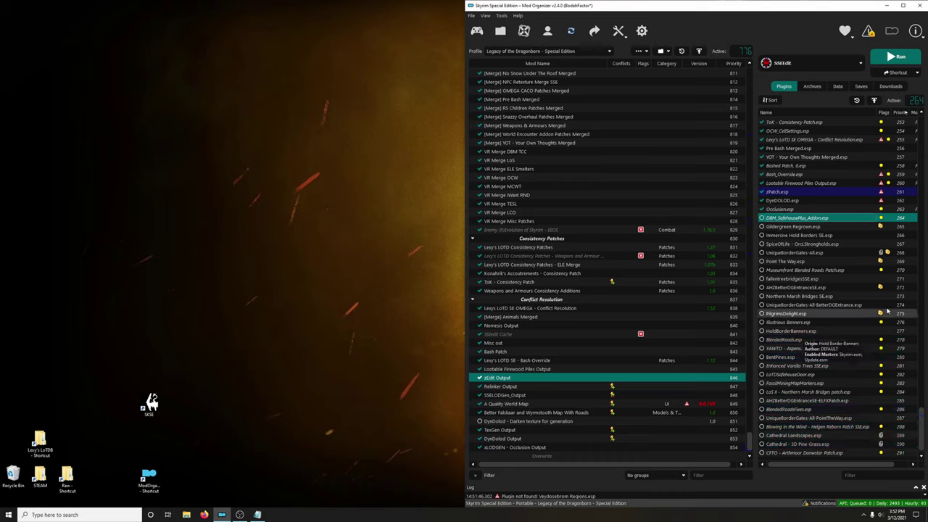
{"action": "left_click", "coordinate": [883, 226]}
{"action": "left_click", "coordinate": [892, 252]}
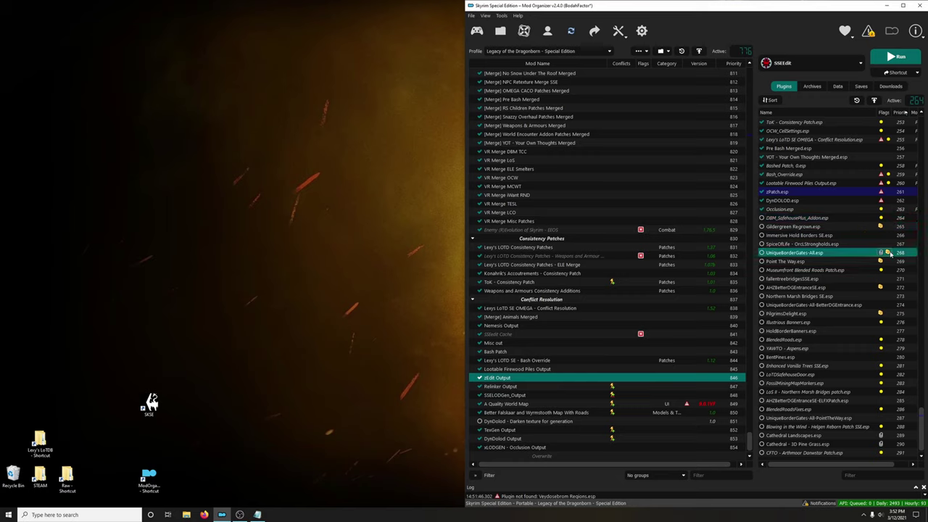
{"action": "left_click", "coordinate": [879, 288]}
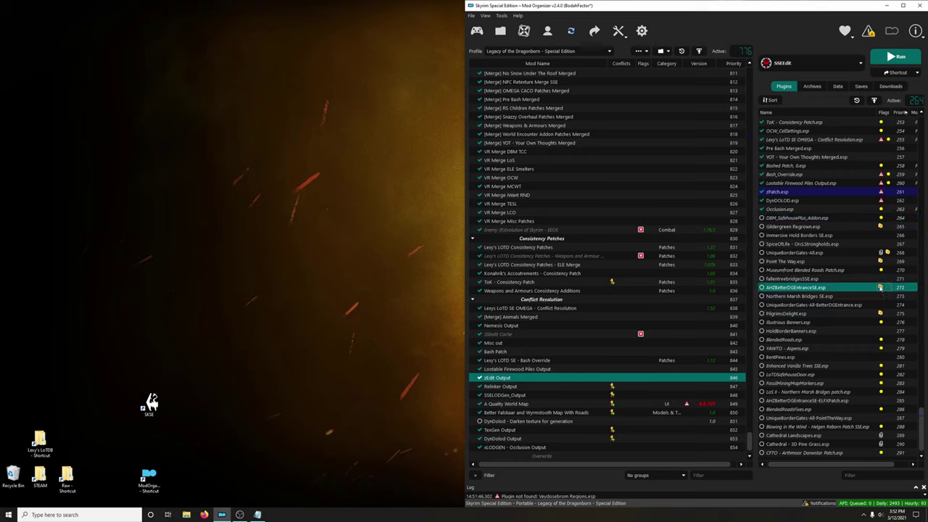
{"action": "left_click", "coordinate": [882, 314]}
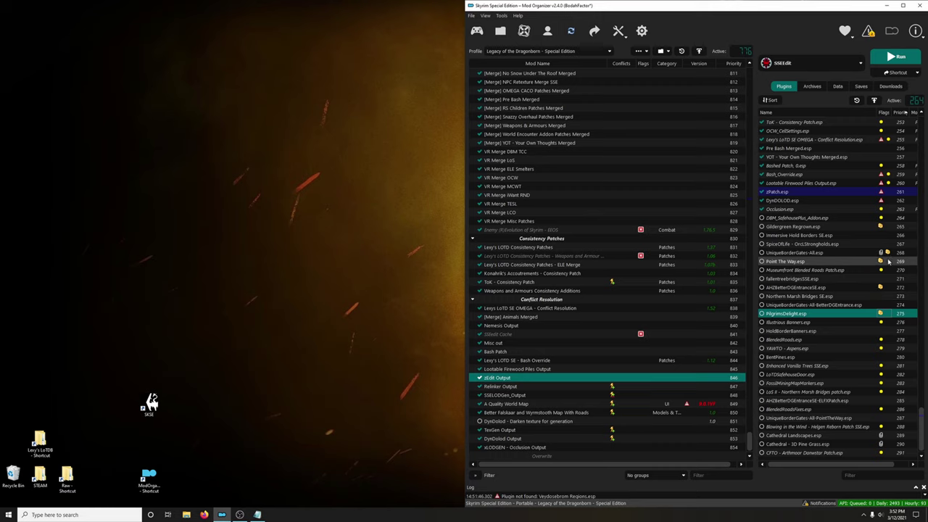
{"action": "left_click", "coordinate": [880, 228]}
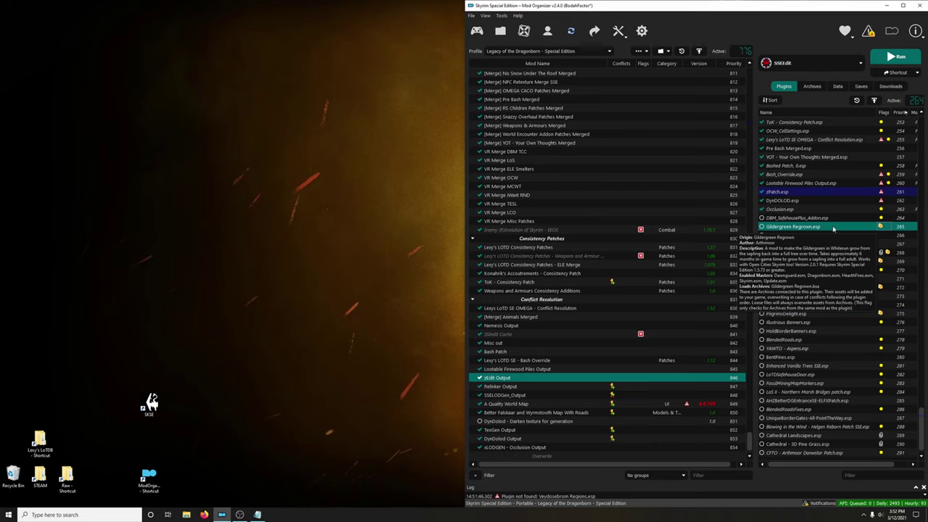
{"action": "mouse_move", "coordinate": [787, 231]}
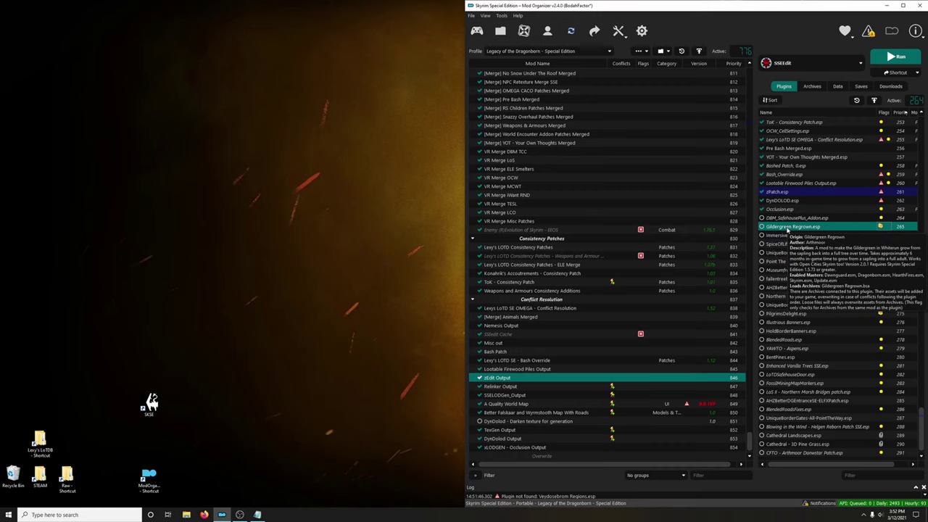
- Extract Gildergreen Regrown.bsa into the Gildergreen Regrown folder under mods and return to the plugin list
{"action": "left_click", "coordinate": [813, 86]}
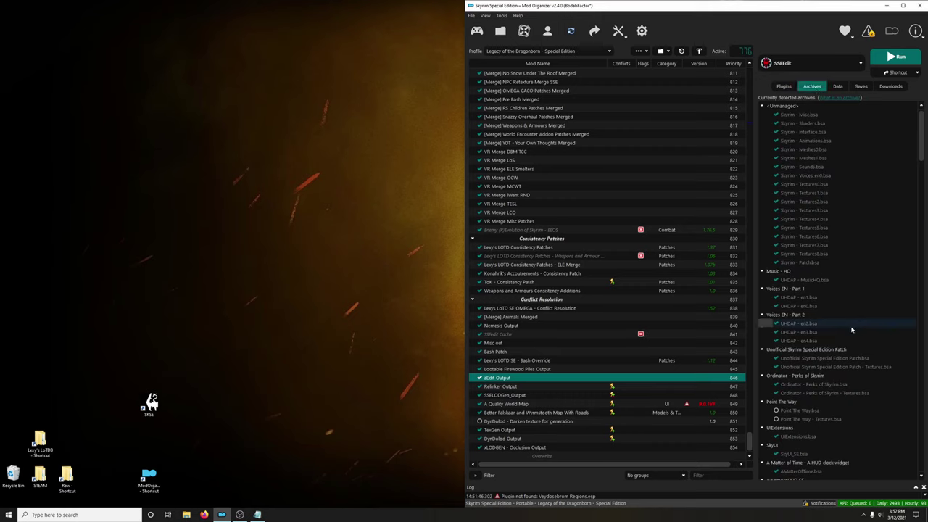
{"action": "scroll", "coordinate": [794, 325], "scroll_direction": "down", "scroll_amount": 10}
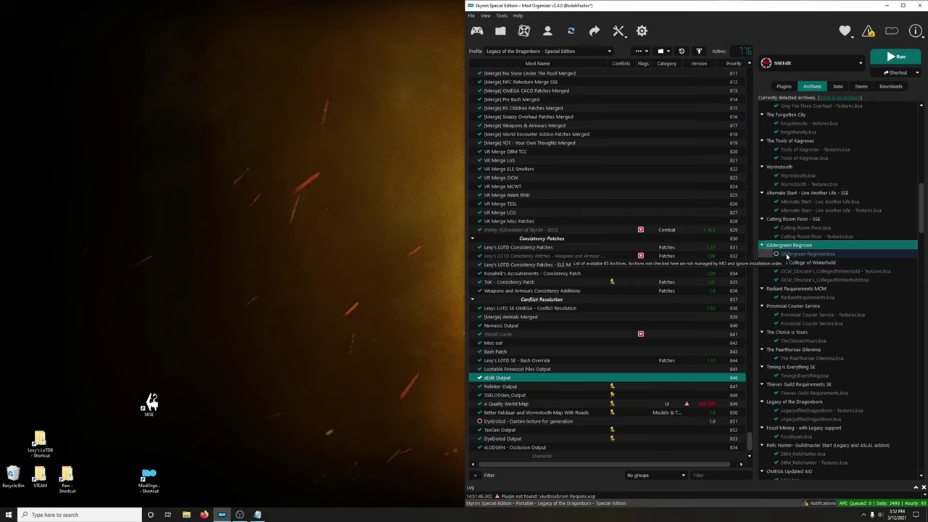
{"action": "right_click", "coordinate": [786, 257]}
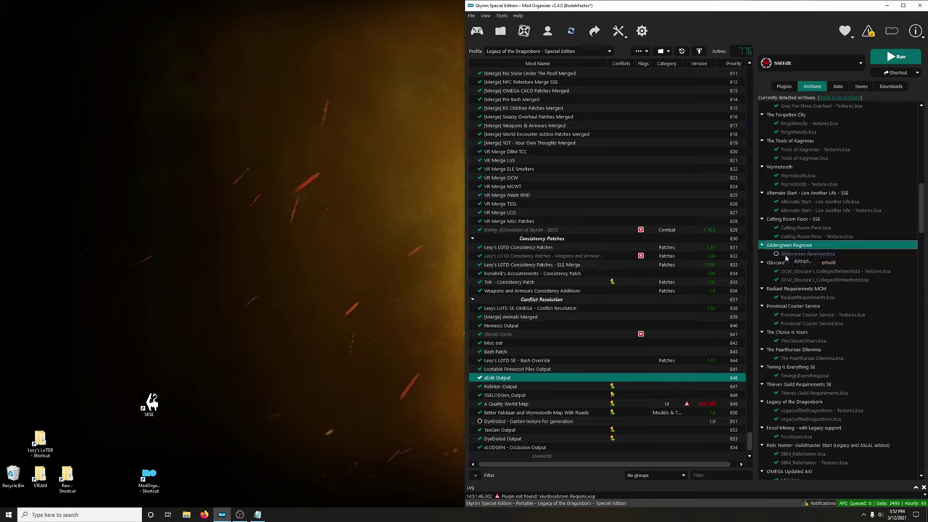
{"action": "left_click", "coordinate": [795, 261]}
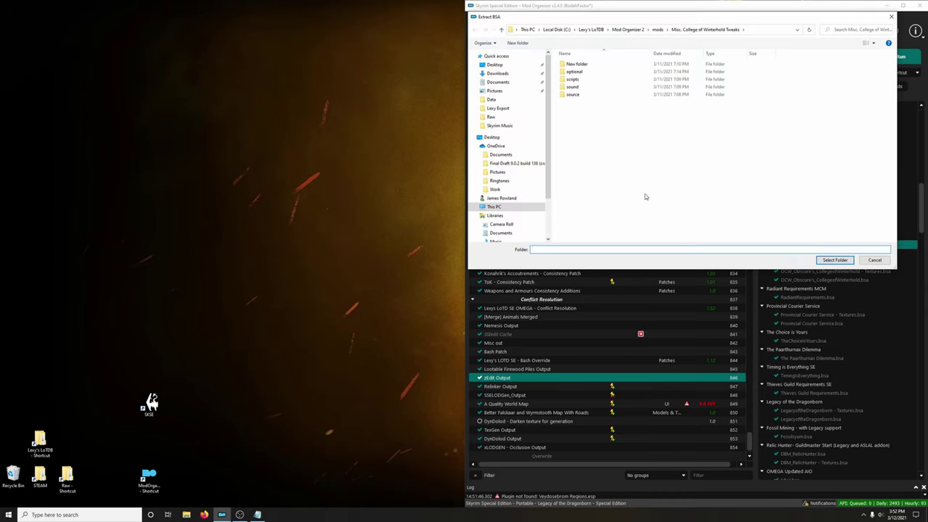
{"action": "left_click_drag", "start_coordinate": [695, 21], "coordinate": [502, 138]}
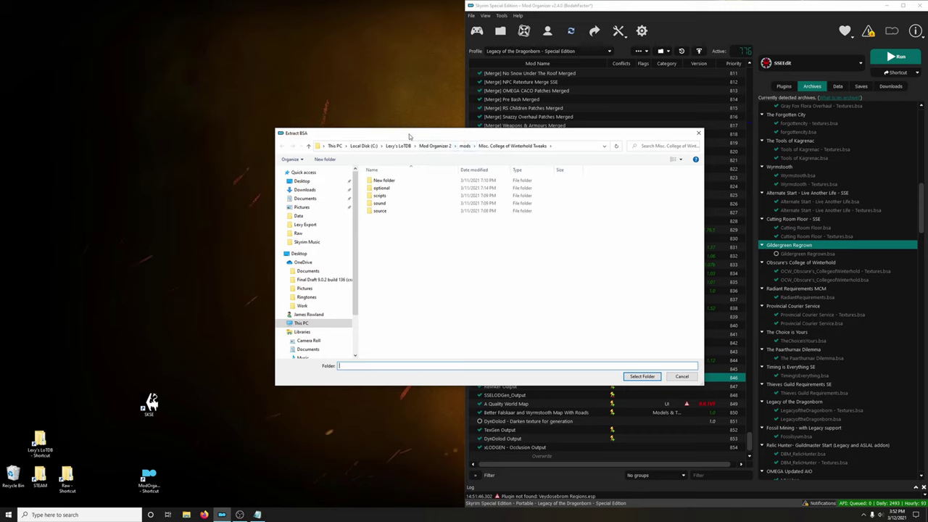
{"action": "left_click", "coordinate": [465, 147]}
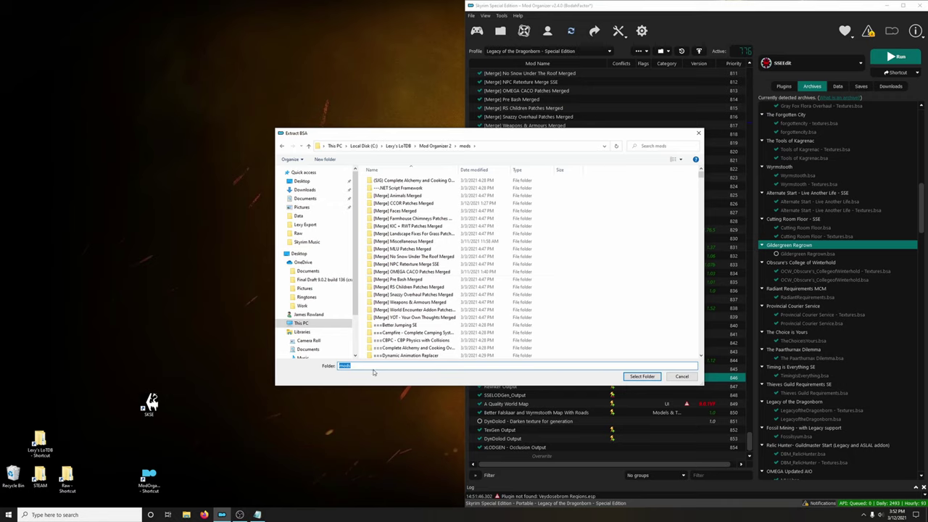
{"action": "type", "text": "gilder"}
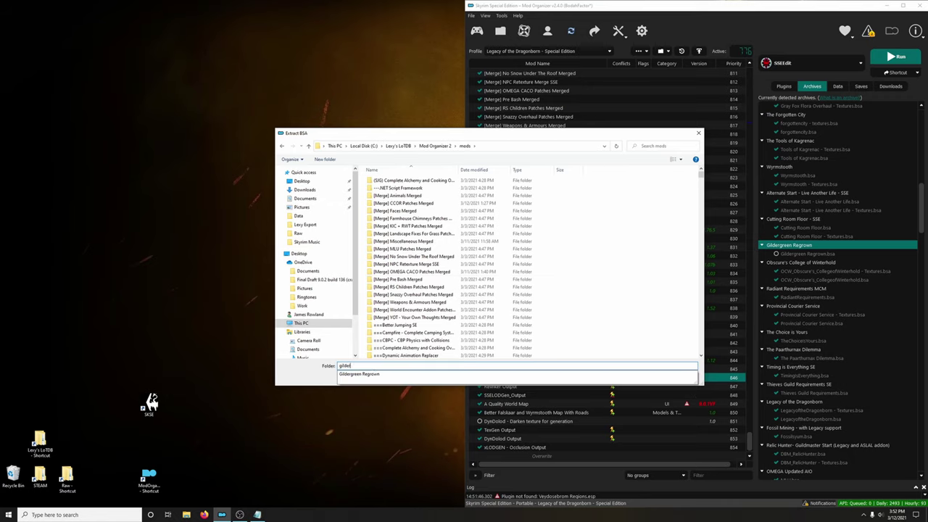
{"action": "left_click", "coordinate": [375, 374]}
{"action": "left_click", "coordinate": [639, 376]}
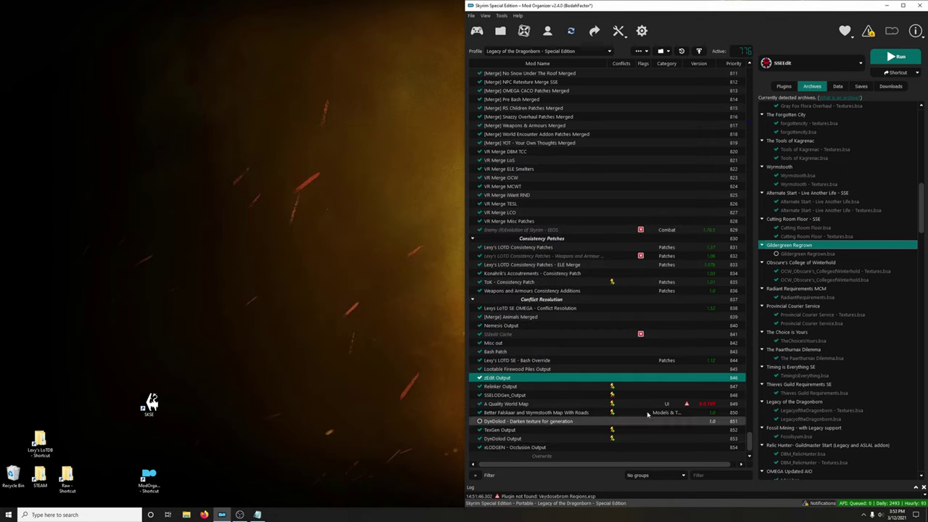
{"action": "left_click", "coordinate": [784, 86]}
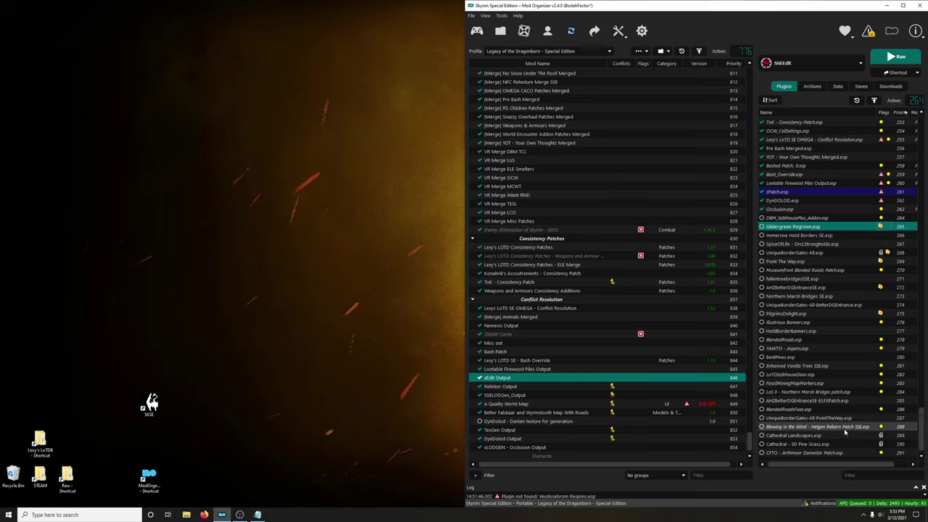
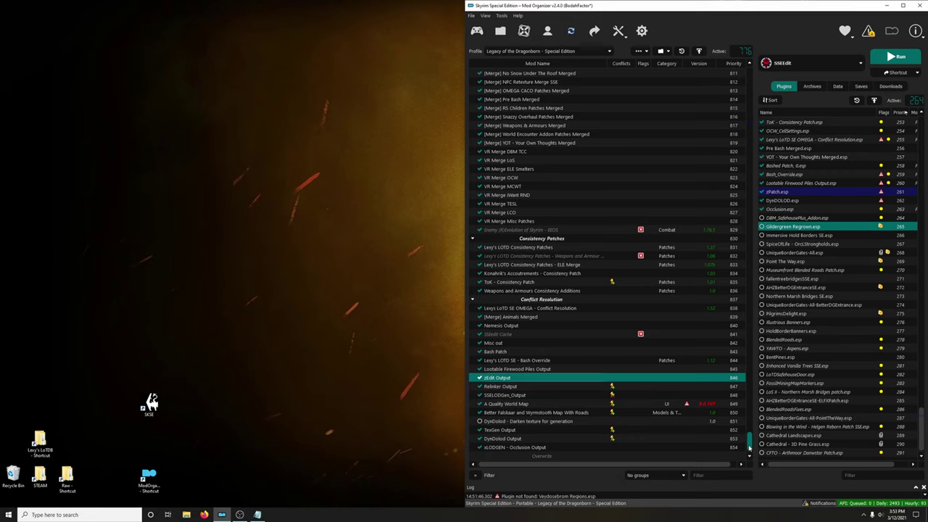
- Open the Gildergreen Regrown mod's folder in File Explorer, create a new subfolder there and move Gildergreen Regrown.bsa into it
{"action": "left_click", "coordinate": [750, 127]}
{"action": "scroll", "coordinate": [523, 334], "scroll_direction": "down", "scroll_amount": 1}
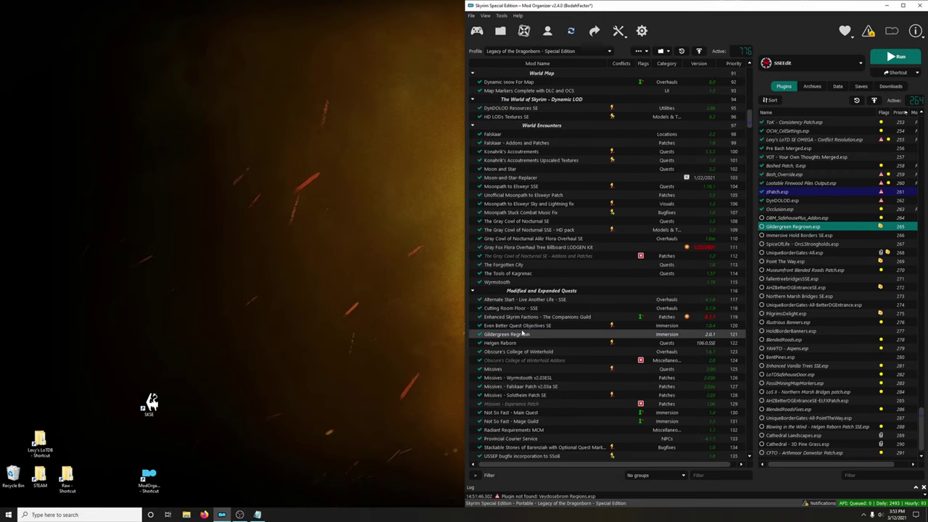
{"action": "right_click", "coordinate": [520, 336]}
{"action": "left_click", "coordinate": [555, 482]}
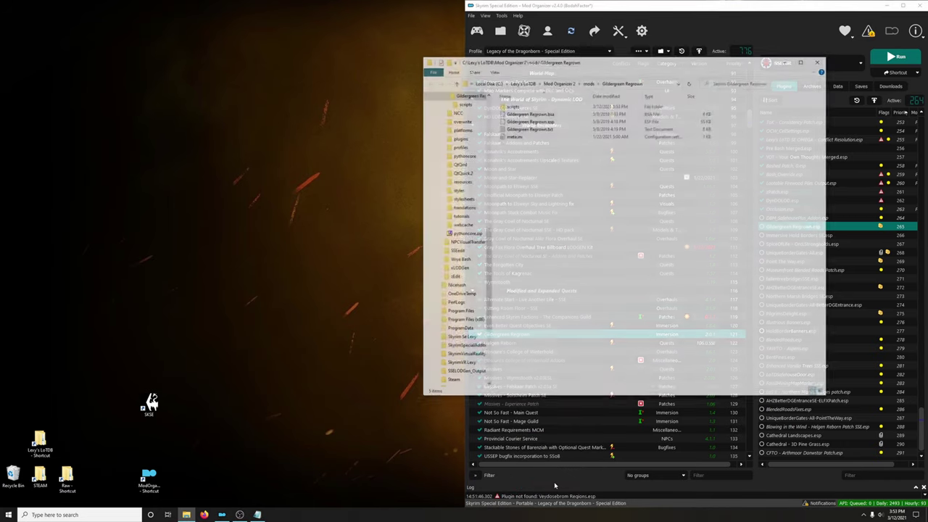
{"action": "right_click", "coordinate": [554, 171]}
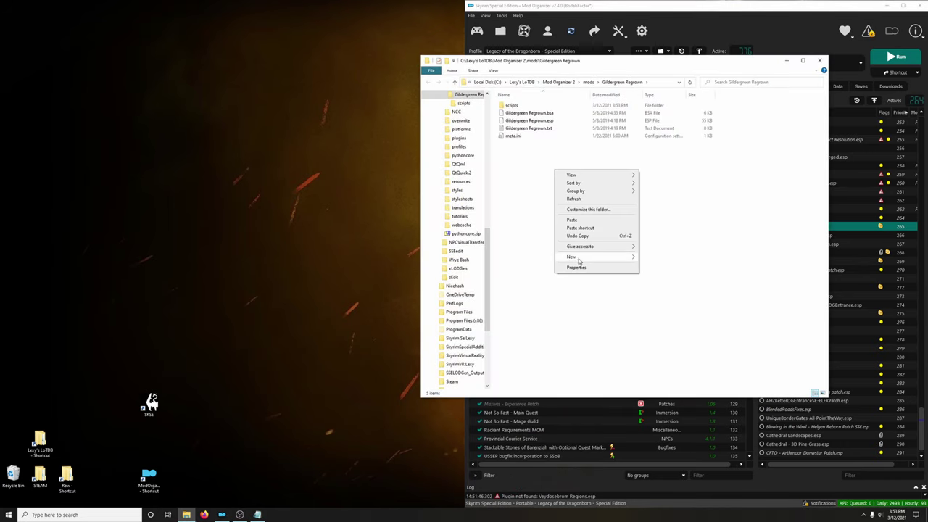
{"action": "mouse_move", "coordinate": [580, 259]}
{"action": "left_click", "coordinate": [653, 258]}
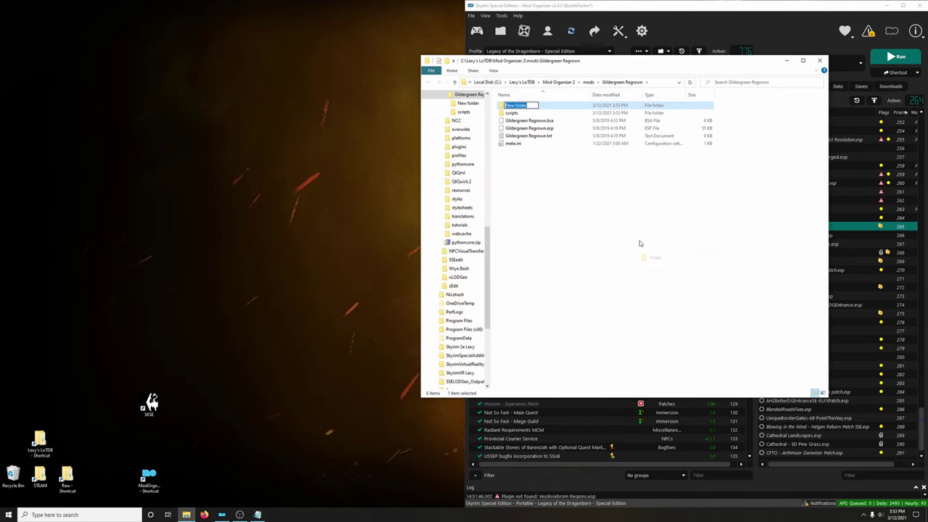
{"action": "left_click", "coordinate": [546, 121]}
{"action": "left_click_drag", "start_coordinate": [541, 123], "coordinate": [517, 106]}
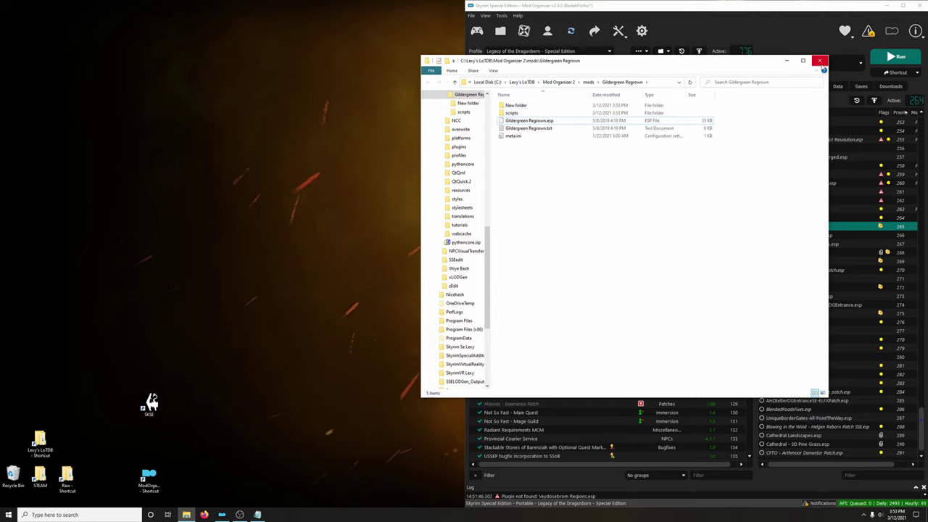
{"action": "left_click", "coordinate": [820, 60]}
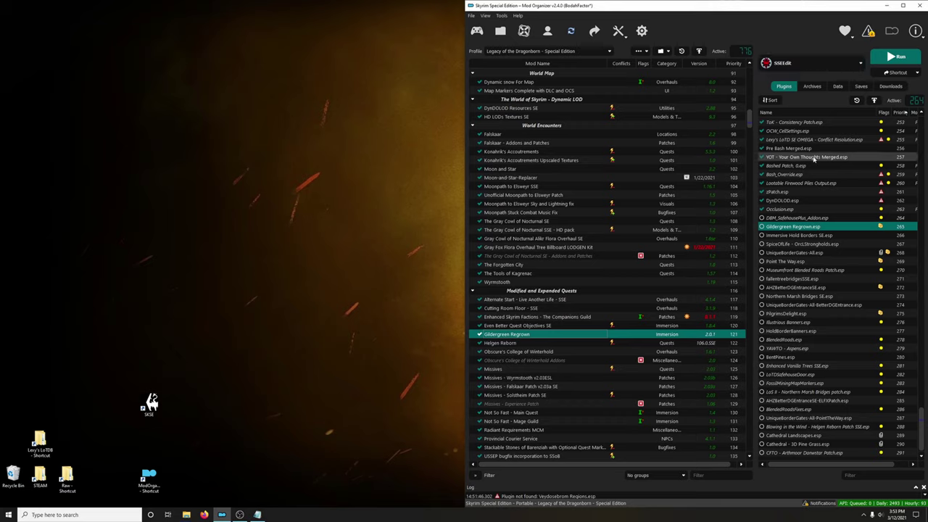
- Extract UniqueBorderGates-All.bsa into the Unique Border Gates SE folder under mods
{"action": "left_click", "coordinate": [809, 254]}
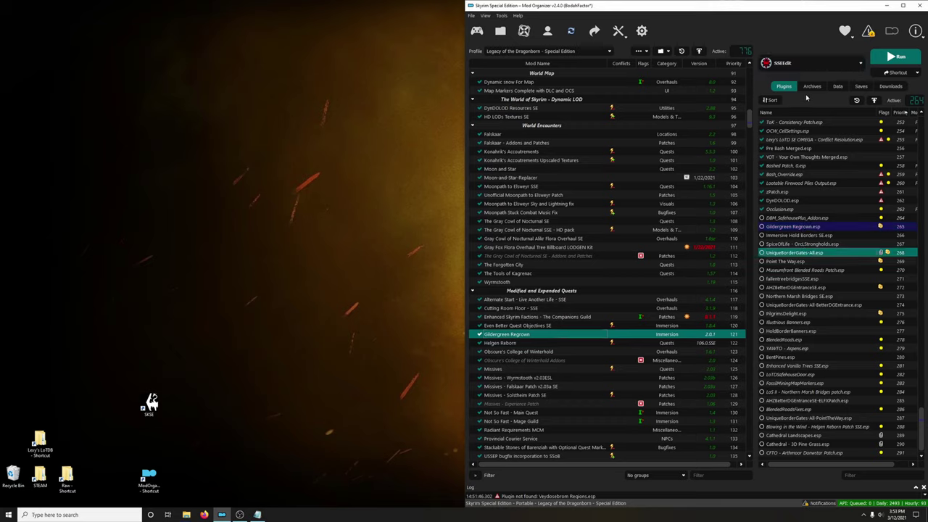
{"action": "left_click", "coordinate": [813, 86]}
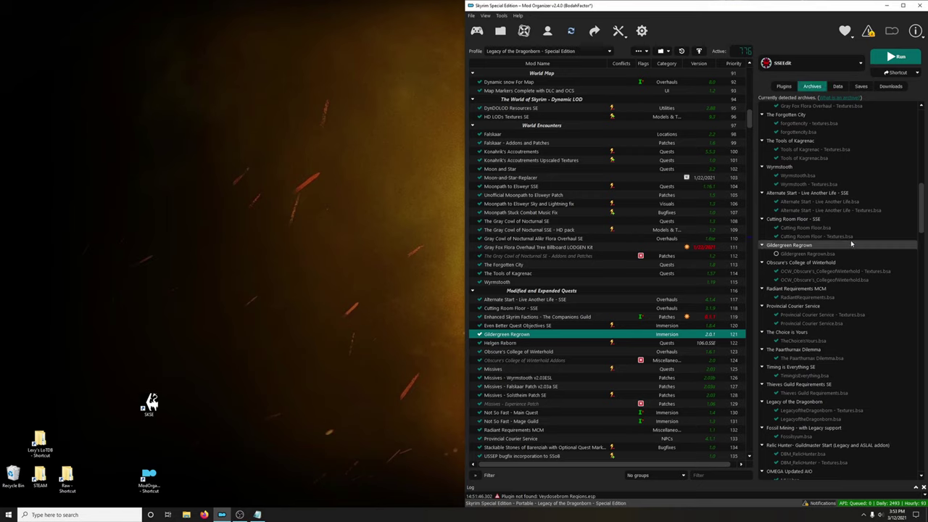
{"action": "scroll", "coordinate": [826, 264], "scroll_direction": "down", "scroll_amount": 5}
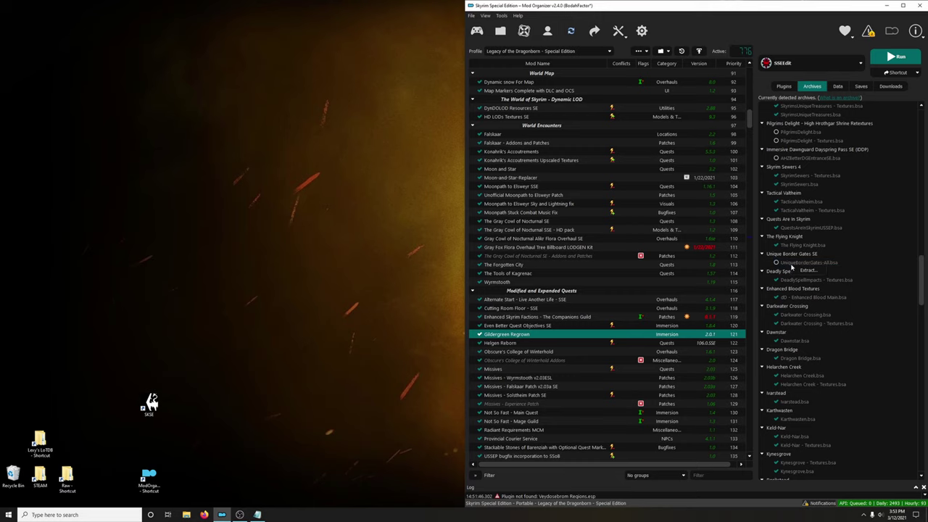
{"action": "right_click", "coordinate": [792, 264]}
{"action": "left_click", "coordinate": [804, 273]}
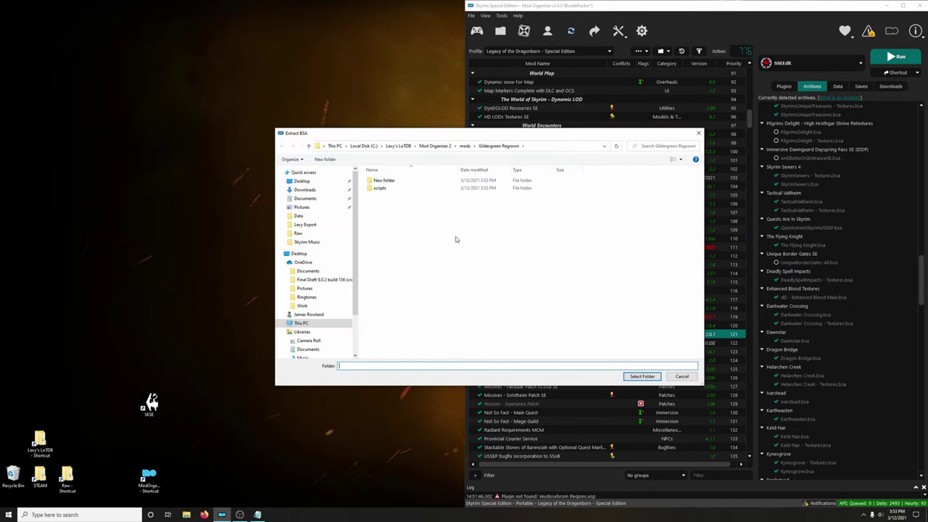
{"action": "left_click", "coordinate": [465, 146]}
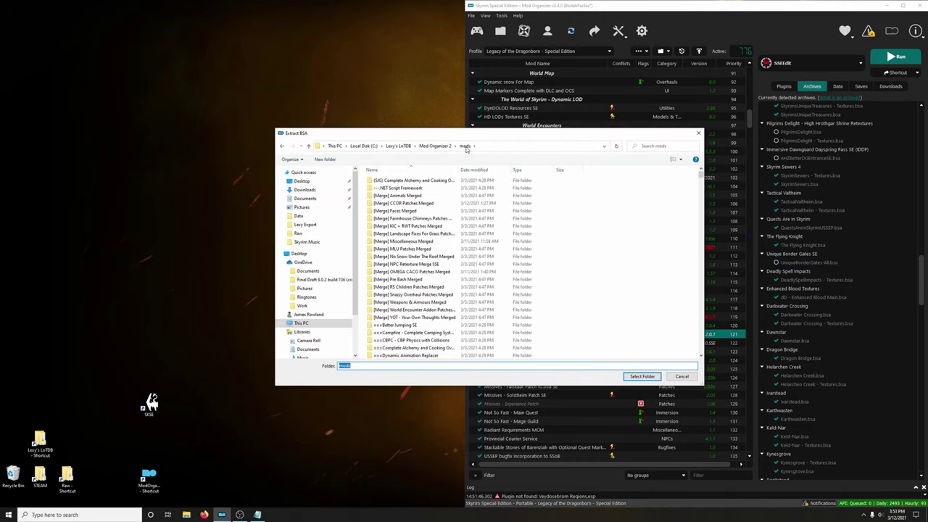
{"action": "type", "text": "uniqu"}
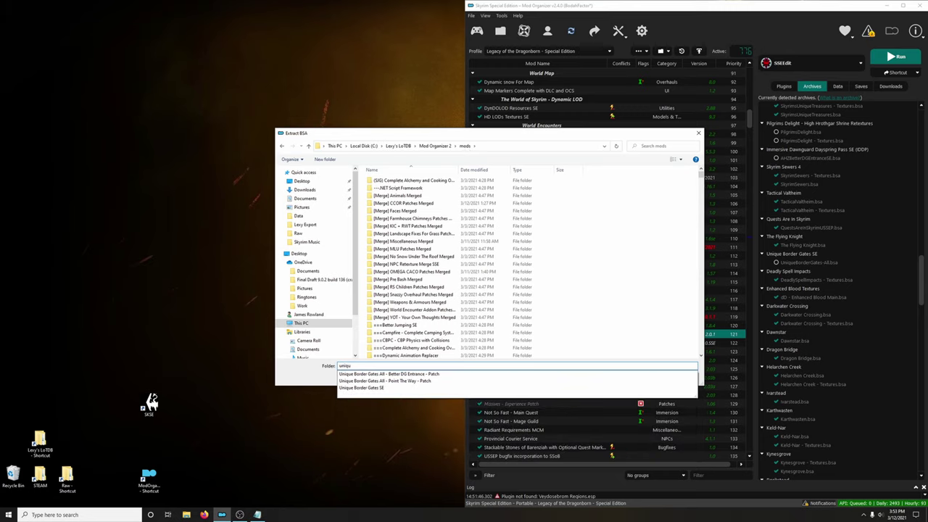
{"action": "left_click", "coordinate": [381, 388]}
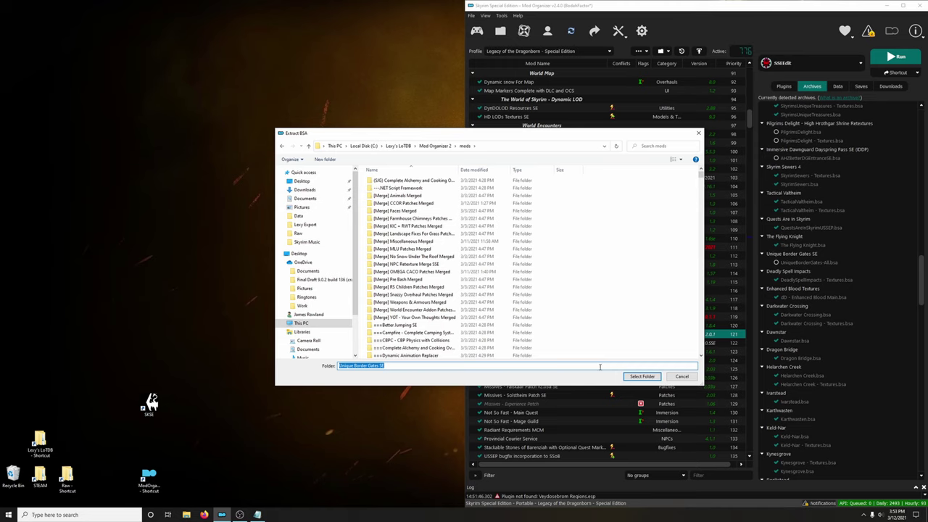
{"action": "left_click", "coordinate": [642, 376]}
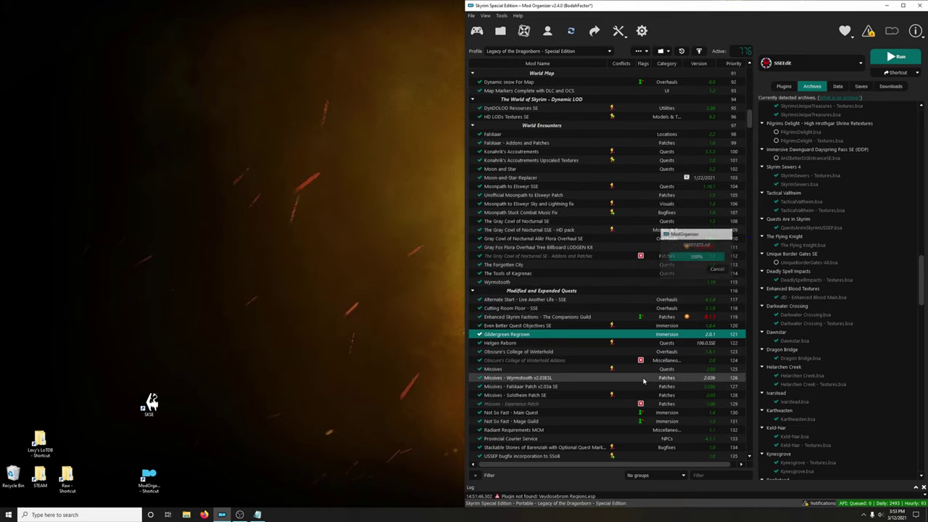
- Open the Unique Border Gates SE mod's folder in File Explorer, create a new subfolder and move UniqueBorderGates-All.bsa into it
{"action": "left_click", "coordinate": [784, 86]}
{"action": "left_click", "coordinate": [798, 252]}
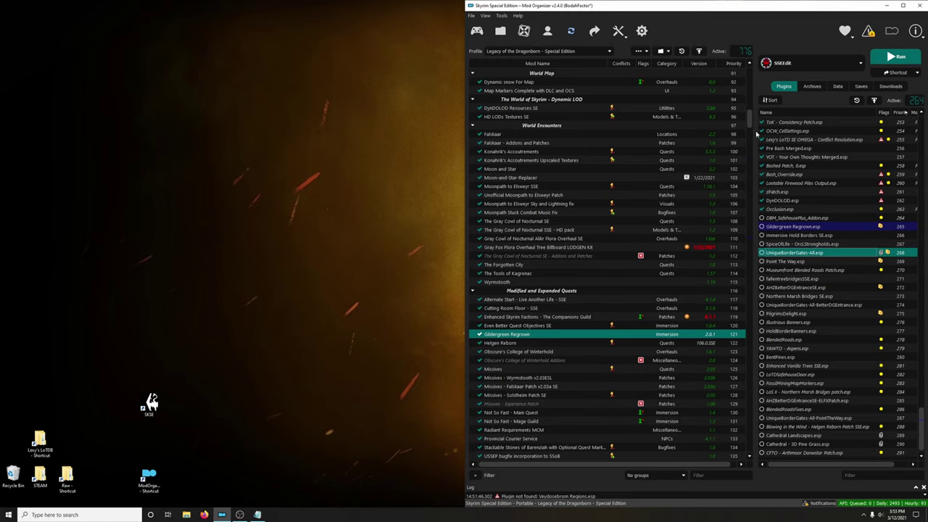
{"action": "left_click_drag", "start_coordinate": [749, 126], "coordinate": [749, 238]}
{"action": "right_click", "coordinate": [549, 257]}
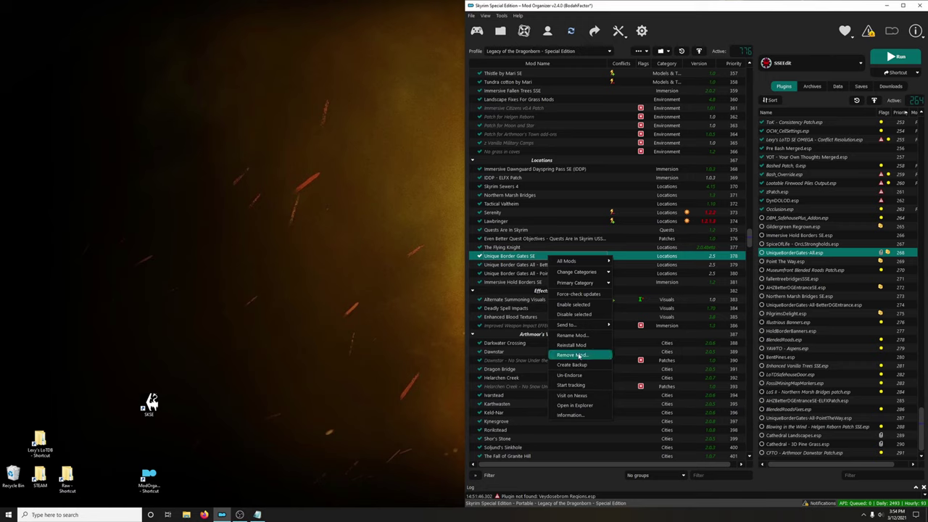
{"action": "left_click", "coordinate": [568, 406]}
{"action": "right_click", "coordinate": [516, 236]}
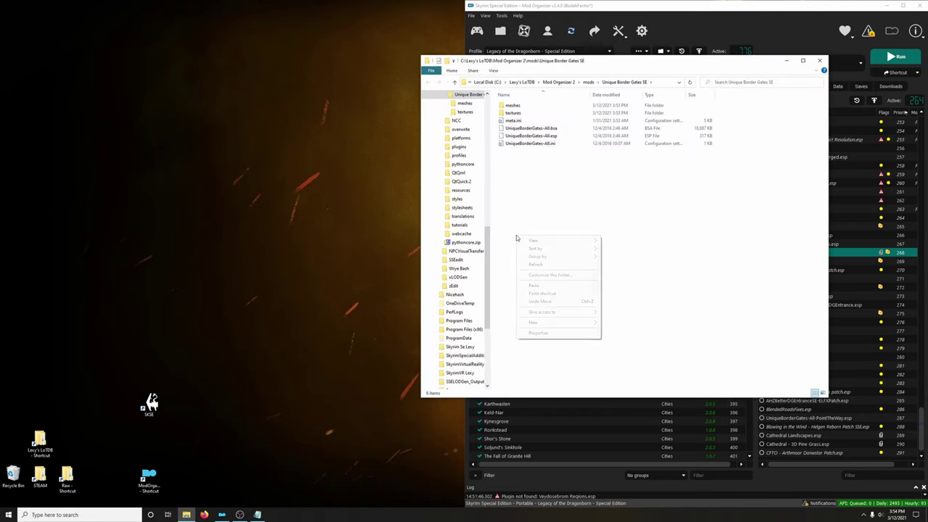
{"action": "mouse_move", "coordinate": [550, 324]}
{"action": "left_click", "coordinate": [617, 323]}
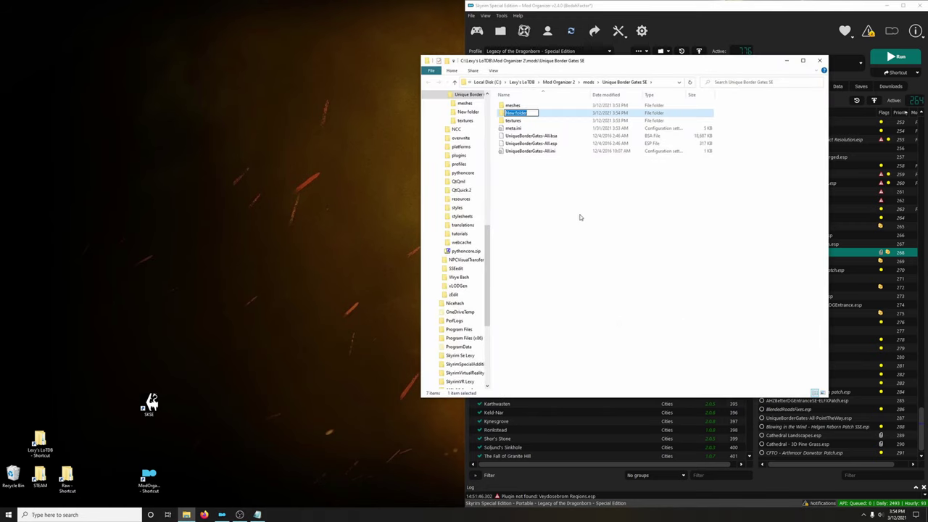
{"action": "left_click", "coordinate": [580, 216]}
{"action": "left_click_drag", "start_coordinate": [555, 138], "coordinate": [516, 113]}
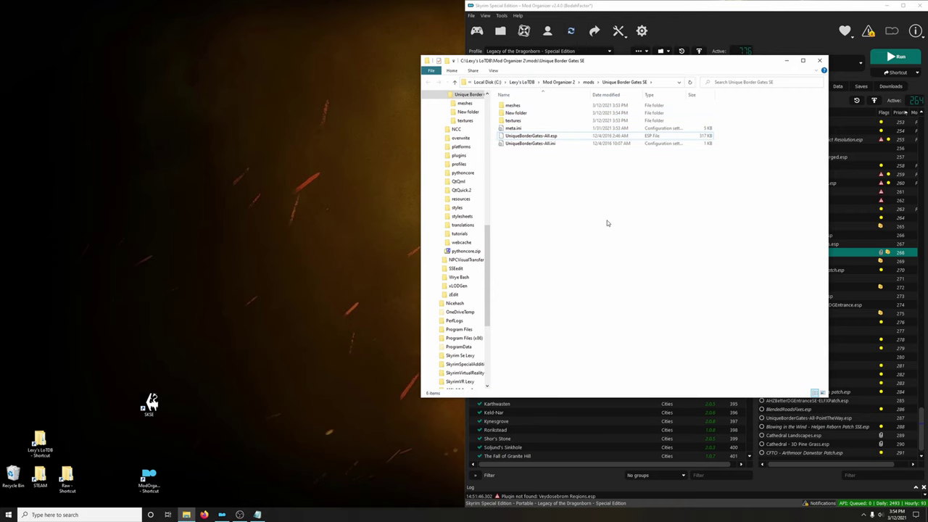
{"action": "left_click", "coordinate": [819, 60]}
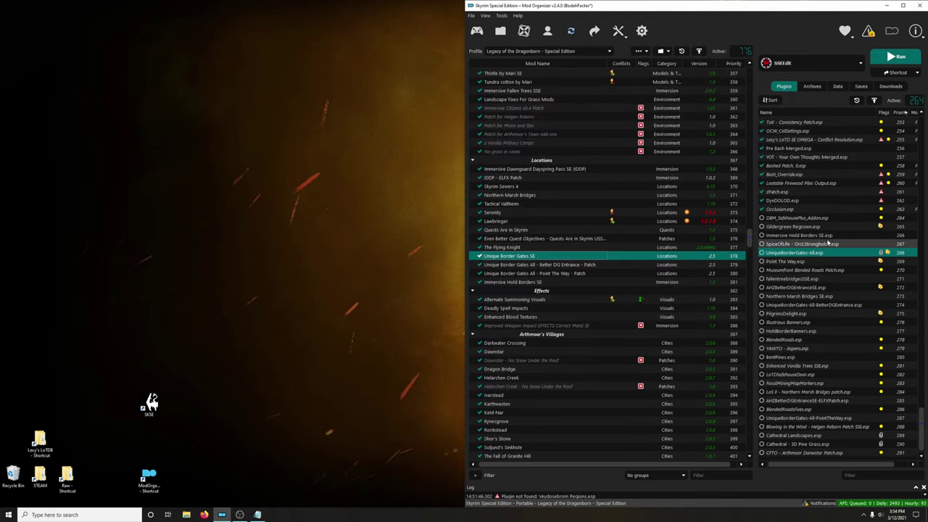
- Locate the Point The Way archives and extract Point The Way.bsa into the Point The Way folder under mods
{"action": "left_click", "coordinate": [829, 262]}
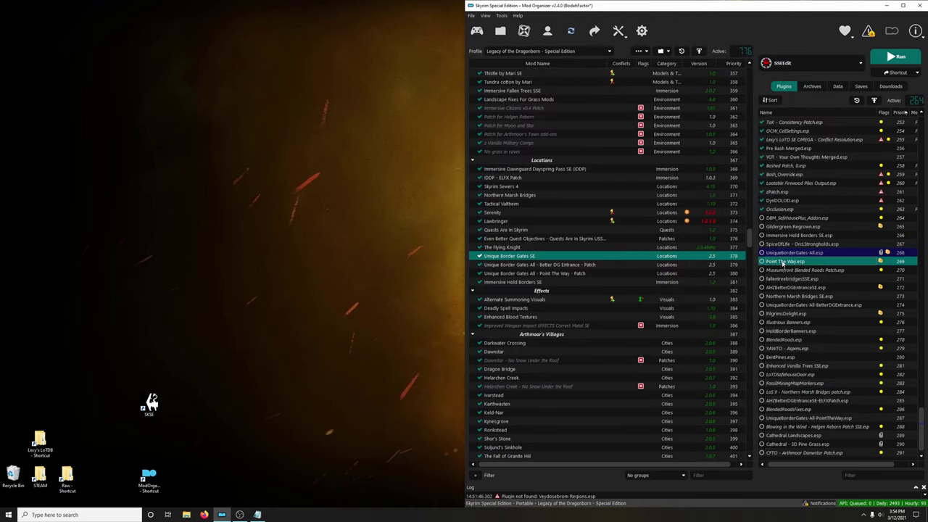
{"action": "left_click", "coordinate": [812, 86]}
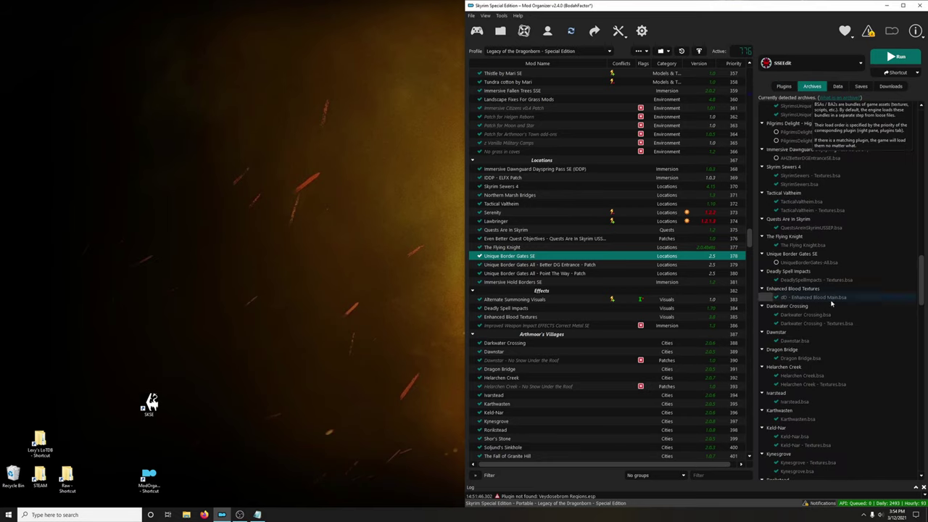
{"action": "scroll", "coordinate": [827, 394], "scroll_direction": "down", "scroll_amount": 15}
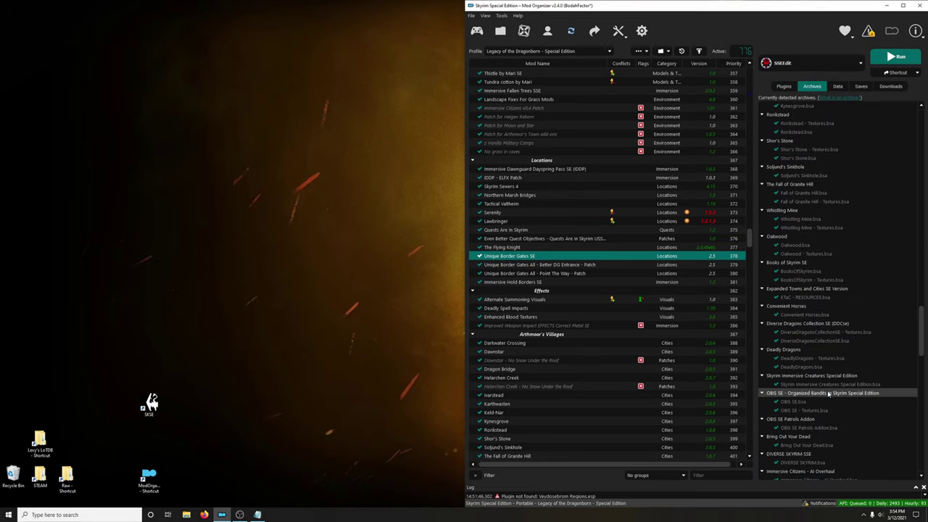
{"action": "scroll", "coordinate": [840, 379], "scroll_direction": "down", "scroll_amount": 6}
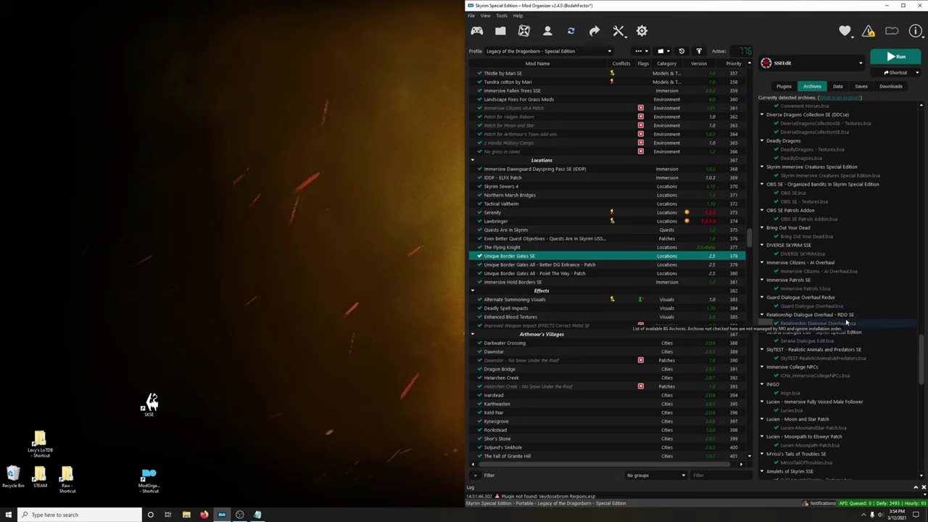
{"action": "scroll", "coordinate": [846, 321], "scroll_direction": "down", "scroll_amount": 4}
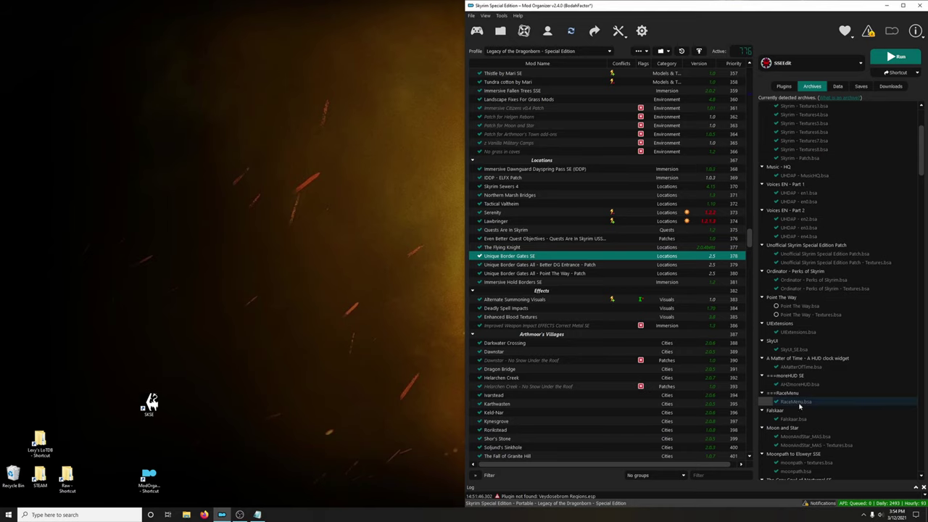
{"action": "scroll", "coordinate": [800, 406], "scroll_direction": "down", "scroll_amount": 4}
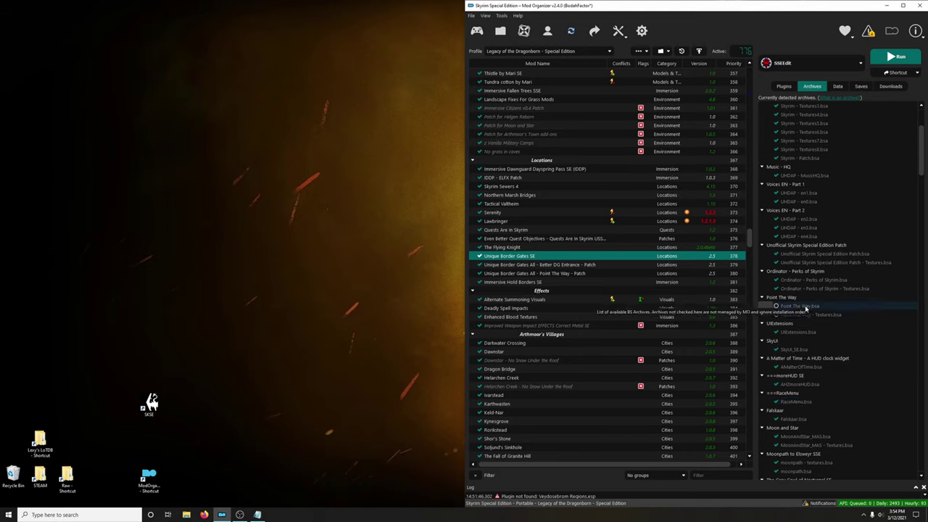
{"action": "right_click", "coordinate": [802, 307]}
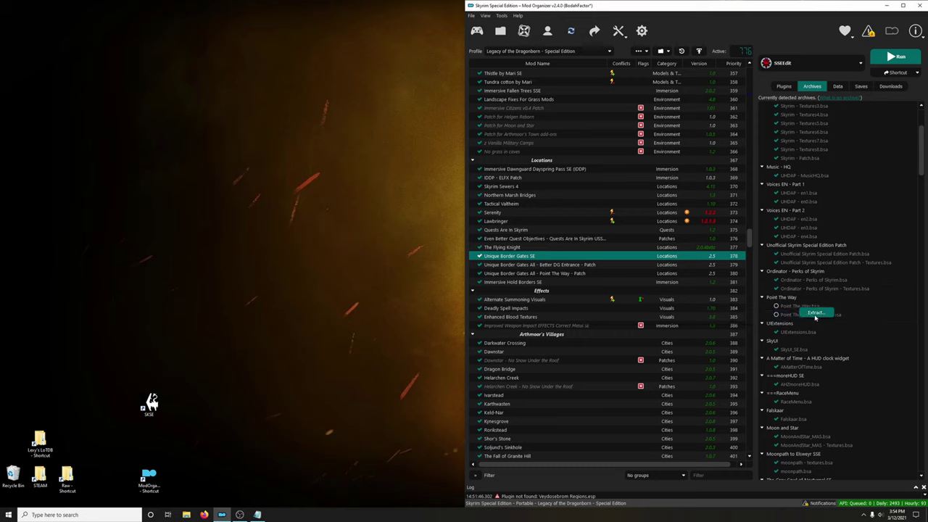
{"action": "left_click", "coordinate": [815, 315]}
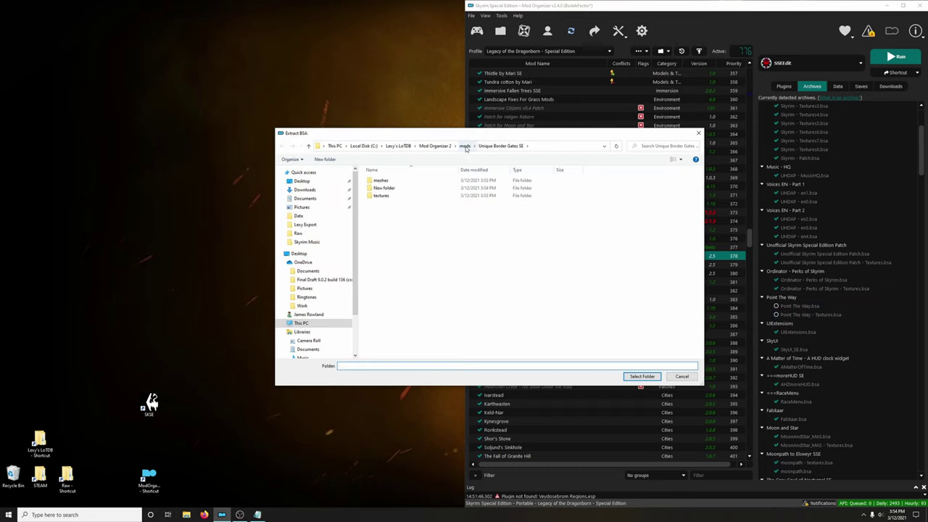
{"action": "left_click", "coordinate": [465, 147]}
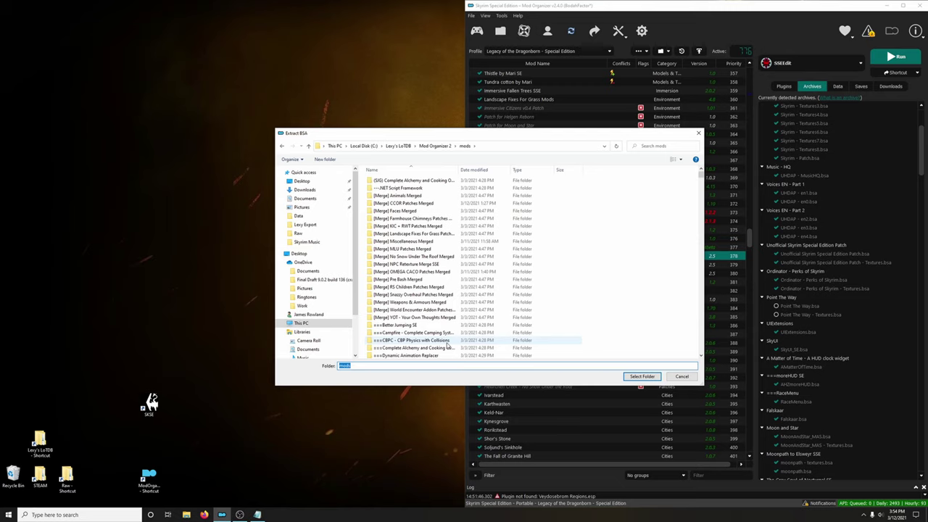
{"action": "type", "text": "poi"}
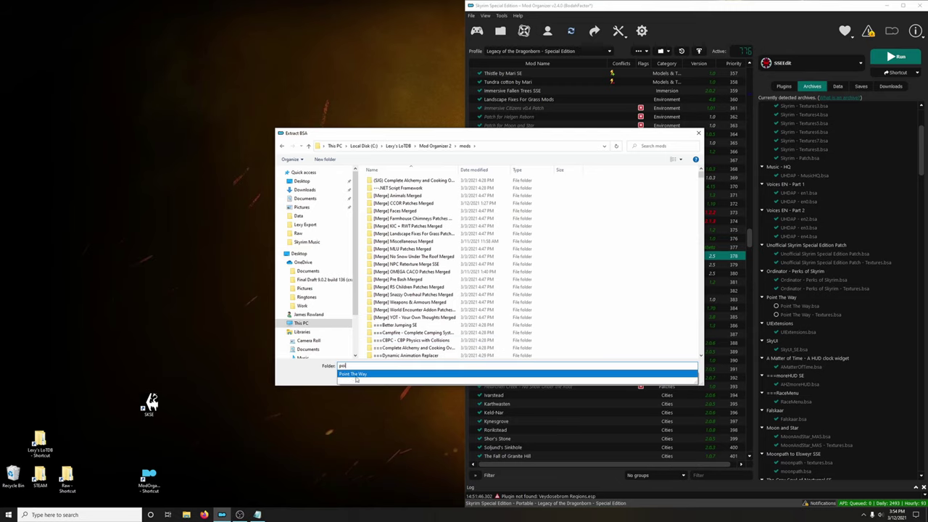
{"action": "left_click", "coordinate": [356, 375]}
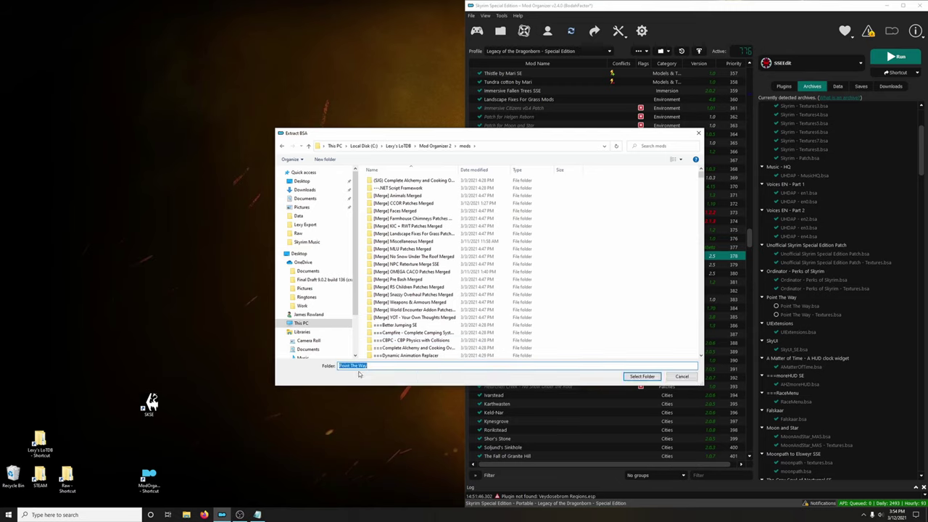
{"action": "left_click", "coordinate": [636, 376]}
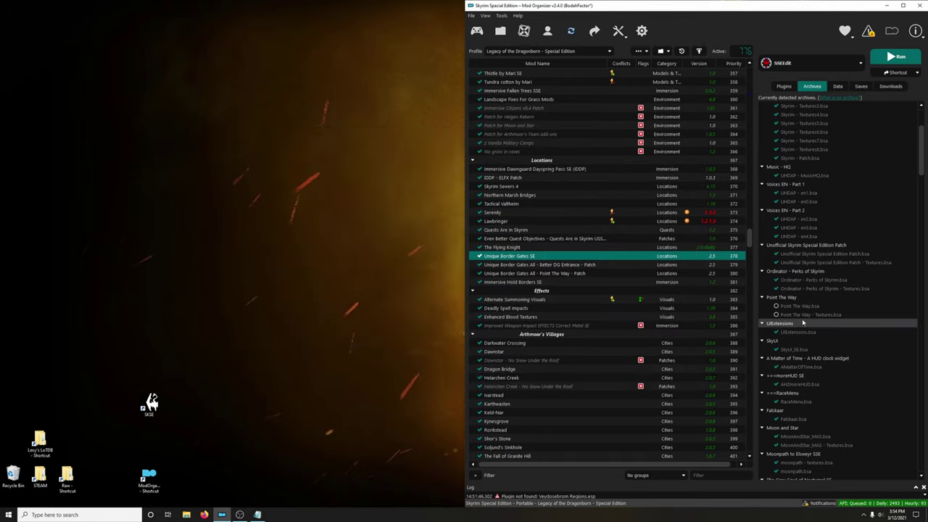
- Extract Point The Way - Textures.bsa into the same Point The Way folder
{"action": "right_click", "coordinate": [810, 317]}
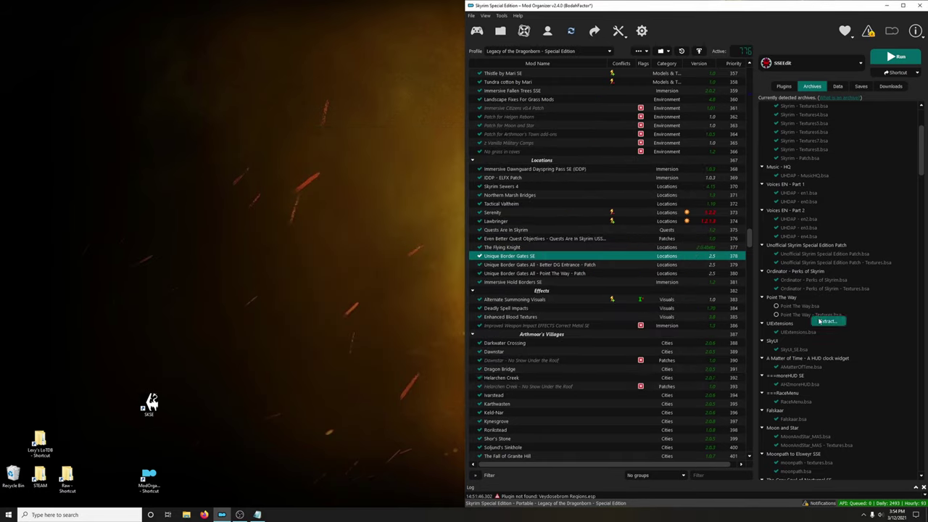
{"action": "left_click", "coordinate": [826, 321]}
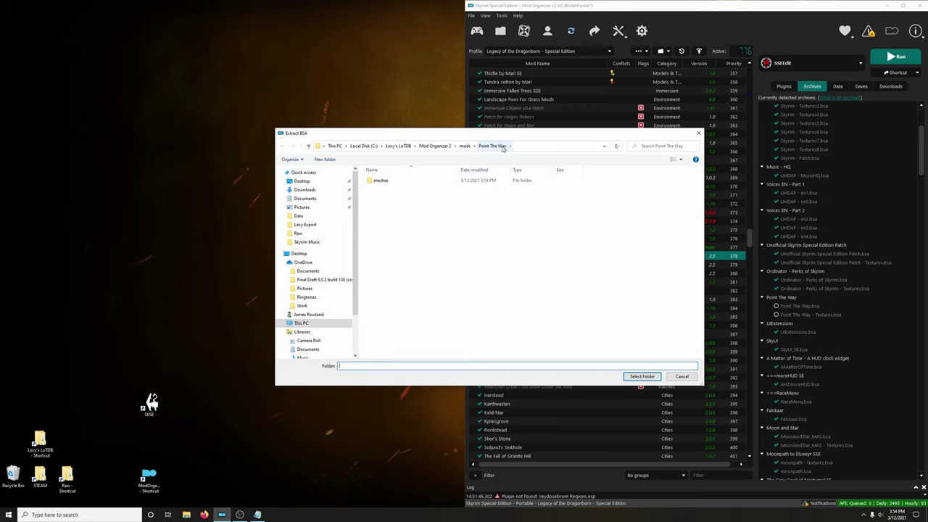
{"action": "left_click", "coordinate": [637, 378]}
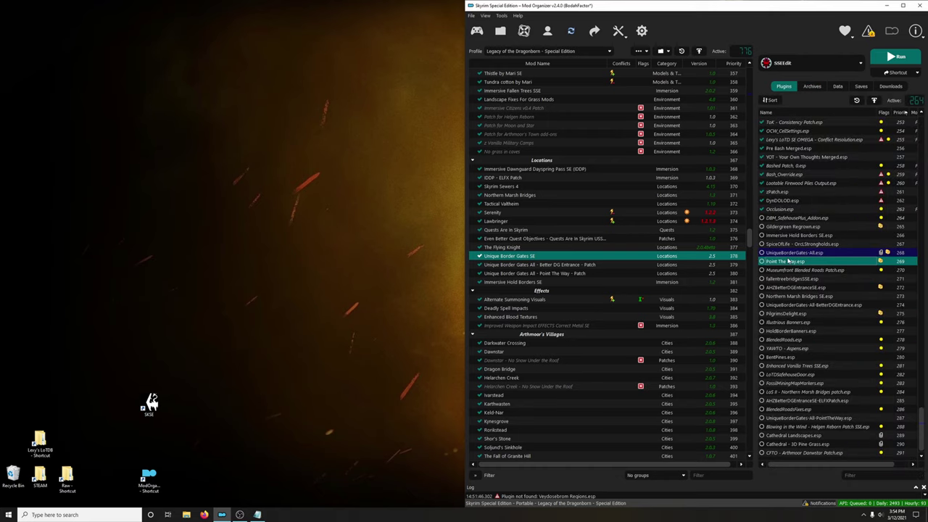
- Open the Point The Way mod's folder in File Explorer, create a new subfolder and move both Point The Way BSA files into it
{"action": "left_click_drag", "start_coordinate": [751, 239], "coordinate": [751, 98]}
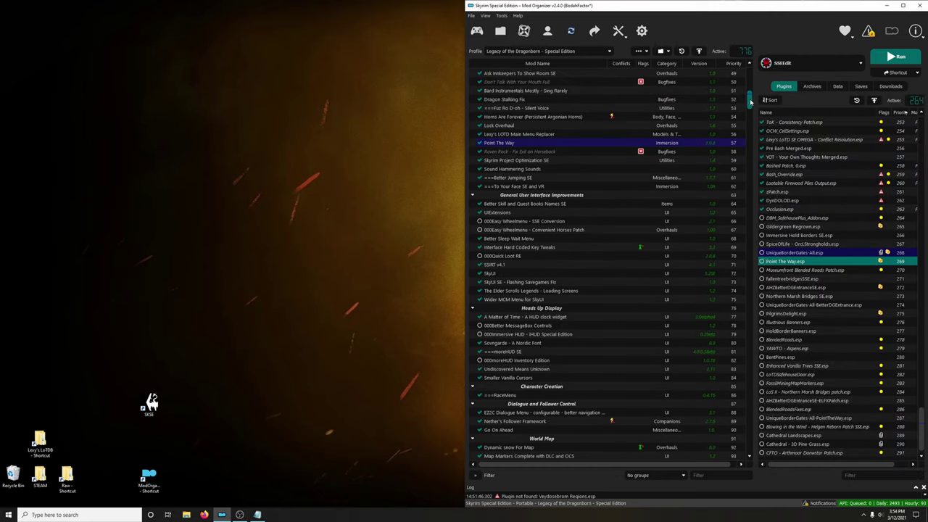
{"action": "right_click", "coordinate": [533, 145]}
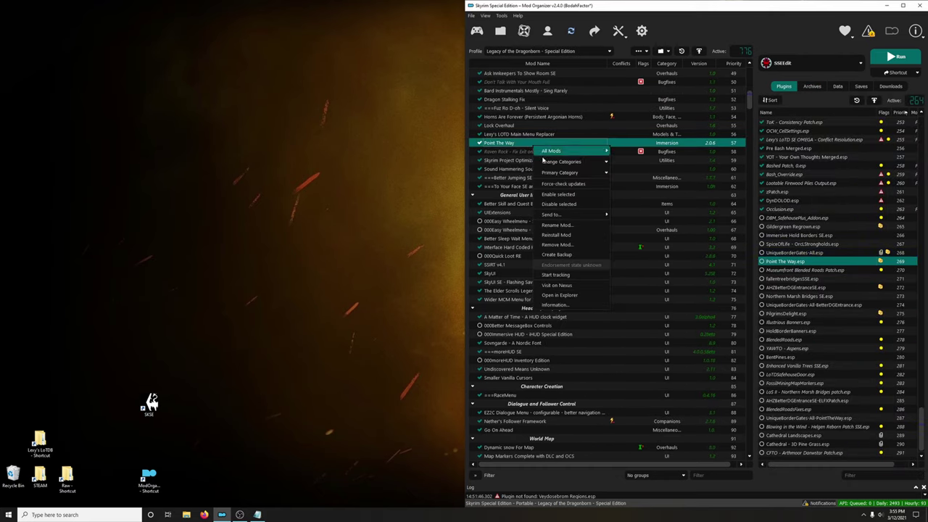
{"action": "left_click", "coordinate": [563, 294]}
{"action": "right_click", "coordinate": [554, 246]}
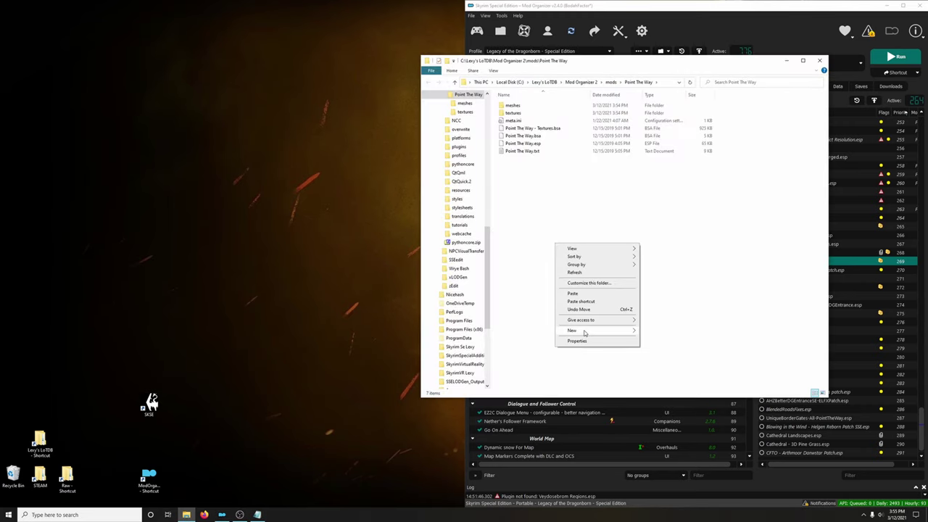
{"action": "mouse_move", "coordinate": [586, 333]}
{"action": "left_click", "coordinate": [655, 331]}
{"action": "left_click", "coordinate": [601, 251]}
{"action": "left_click", "coordinate": [546, 135]}
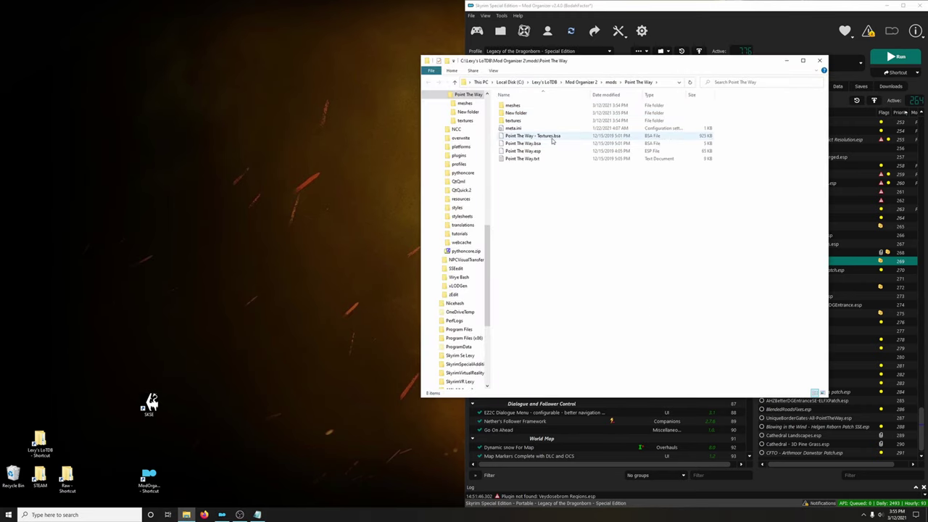
{"action": "left_click", "coordinate": [546, 143], "text": "shift"}
{"action": "left_click_drag", "start_coordinate": [545, 143], "coordinate": [522, 112]}
{"action": "left_click", "coordinate": [821, 63]}
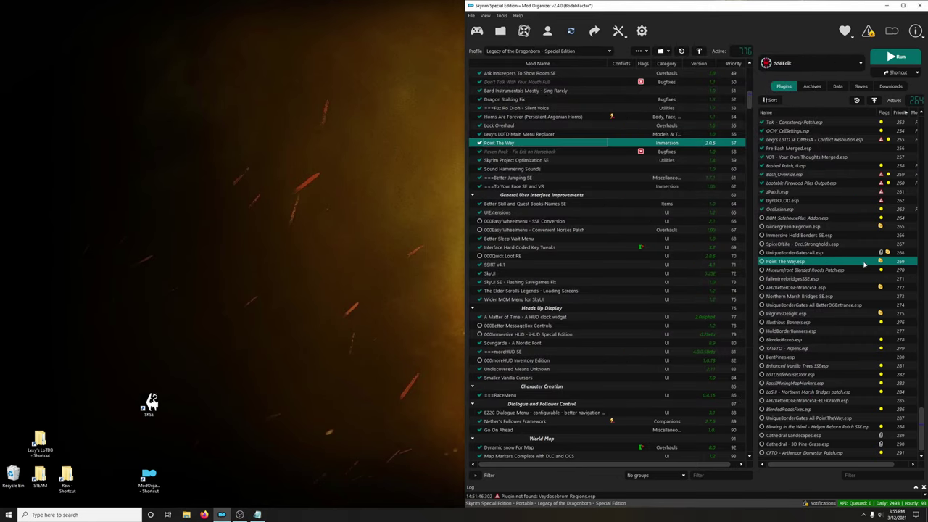
- Locate AHZBetterDGEntranceSE.bsa among the archives and extract it into the Immersive Dawnguard Dayspring Pass SE (IDDP) folder under mods
{"action": "left_click", "coordinate": [801, 289]}
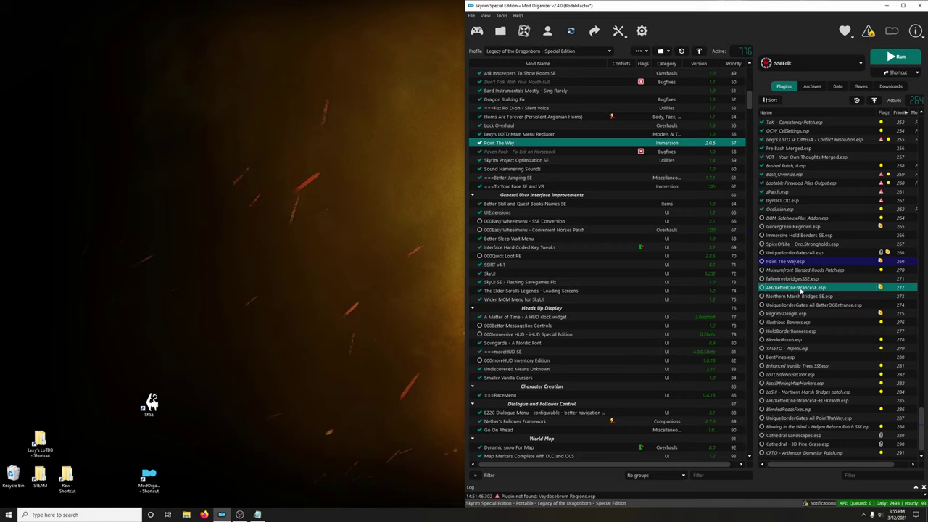
{"action": "left_click", "coordinate": [811, 87]}
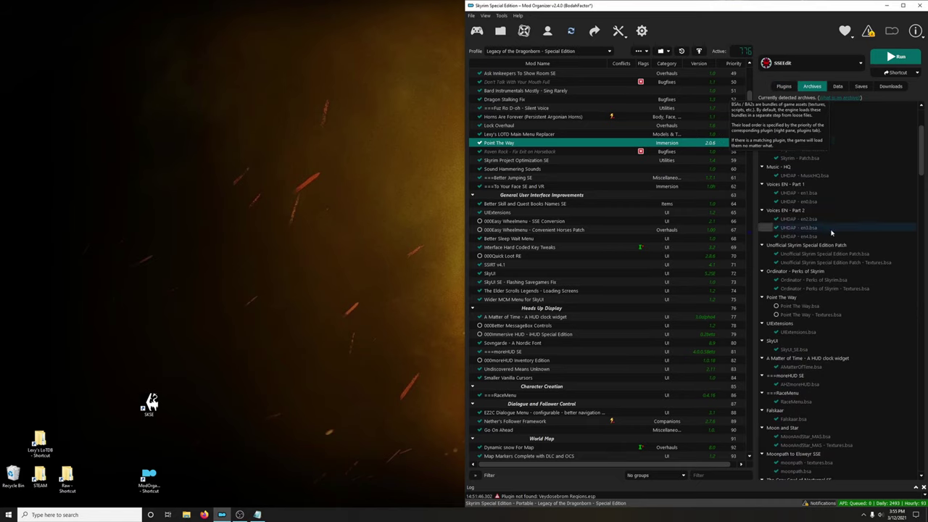
{"action": "scroll", "coordinate": [857, 236], "scroll_direction": "down", "scroll_amount": 1}
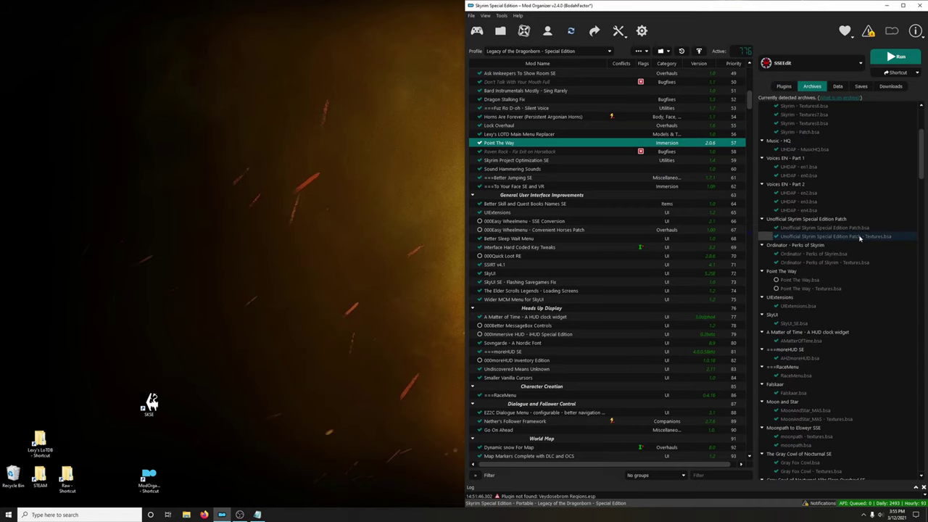
{"action": "scroll", "coordinate": [860, 237], "scroll_direction": "down", "scroll_amount": 20}
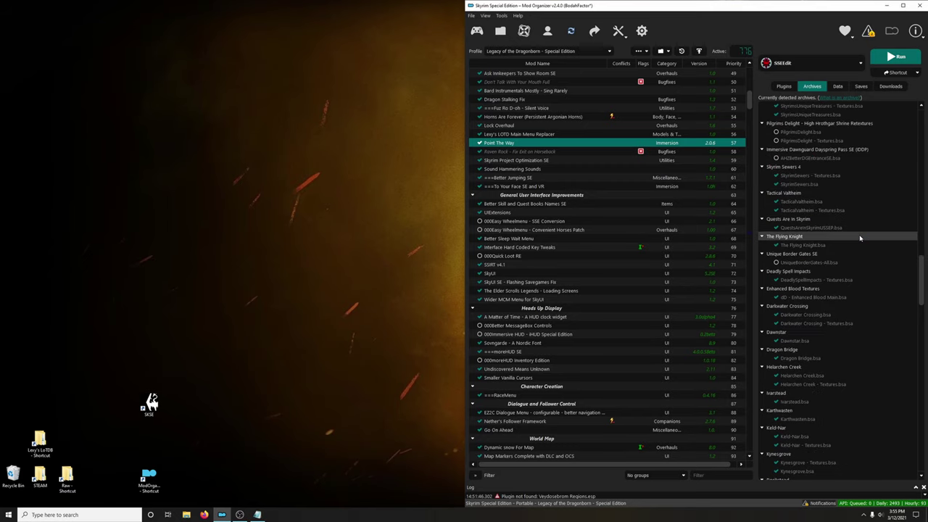
{"action": "scroll", "coordinate": [860, 237], "scroll_direction": "up", "scroll_amount": 3}
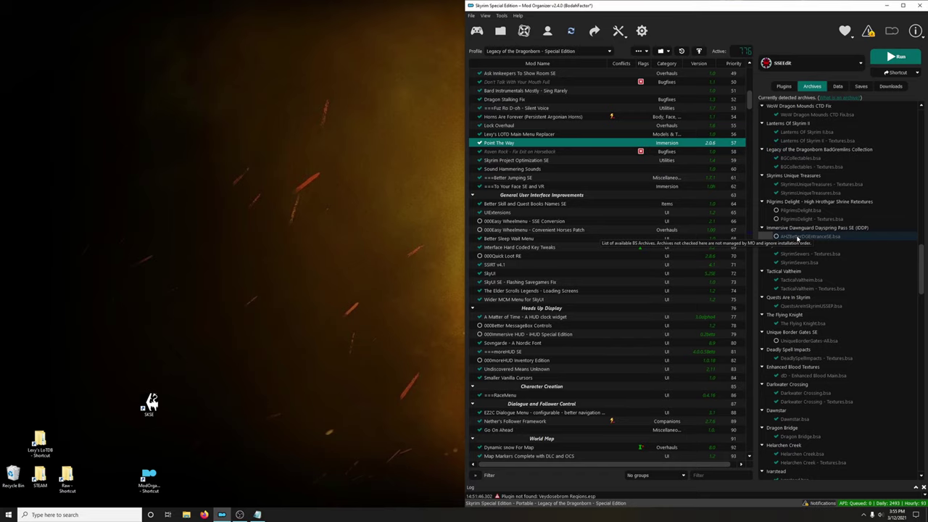
{"action": "right_click", "coordinate": [798, 240]}
{"action": "left_click", "coordinate": [812, 243]}
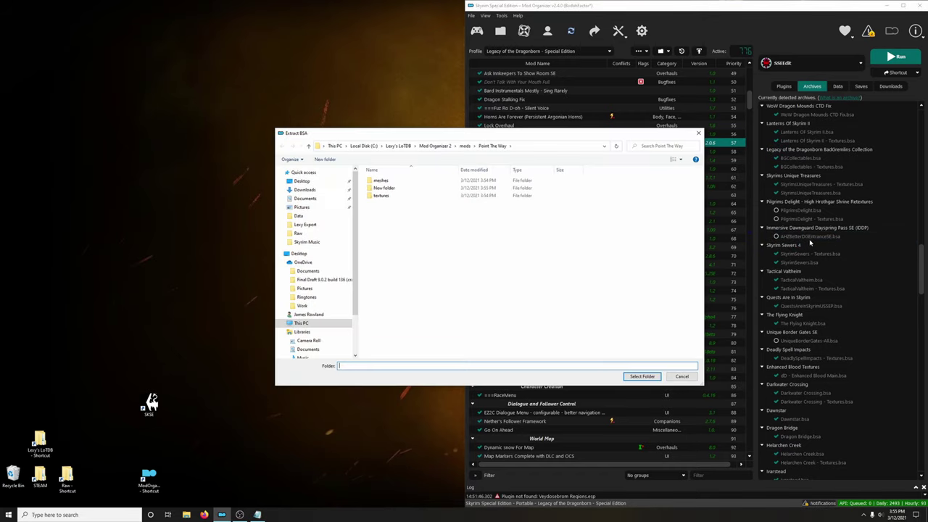
{"action": "left_click", "coordinate": [465, 147]}
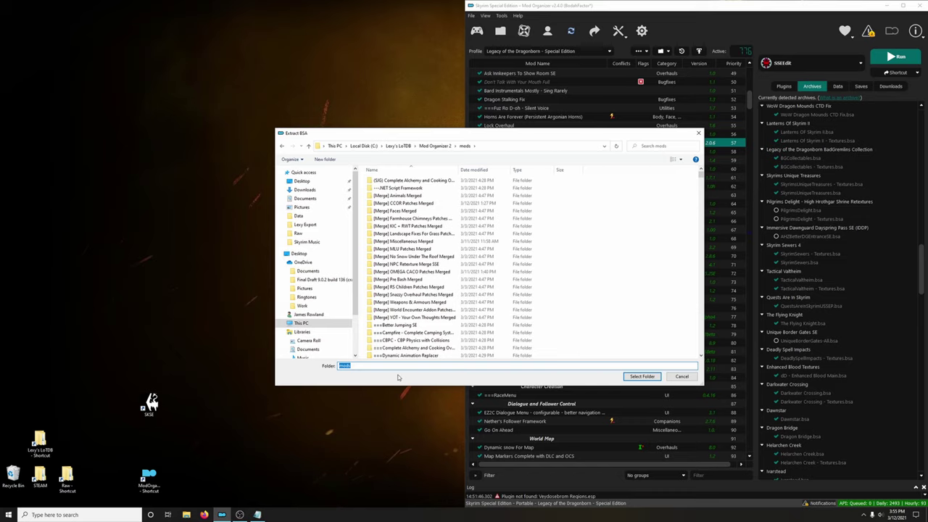
{"action": "type", "text": "Immersiv"}
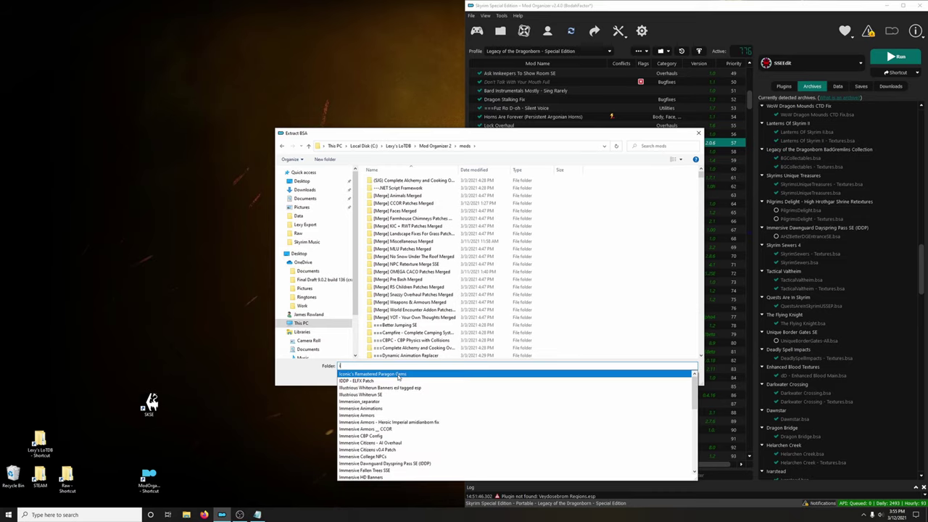
{"action": "type", "text": "e"}
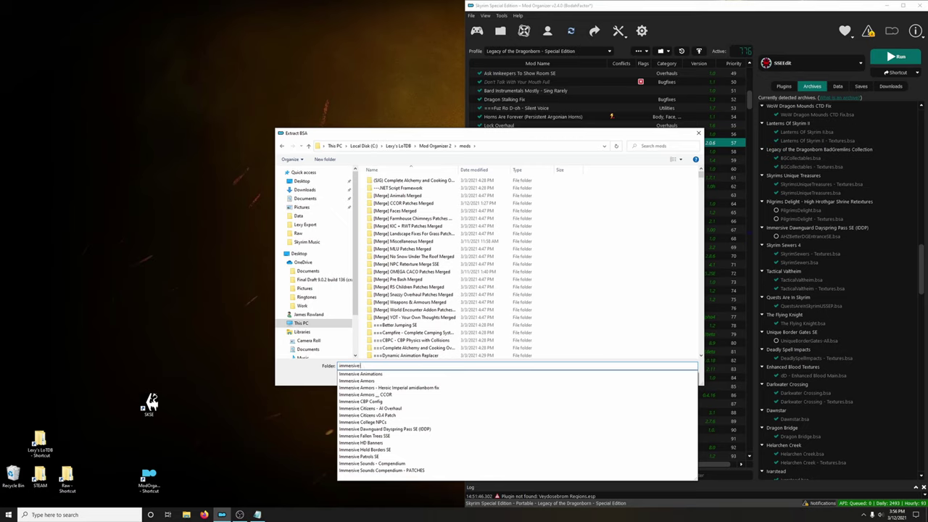
{"action": "type", "text": " dawn"}
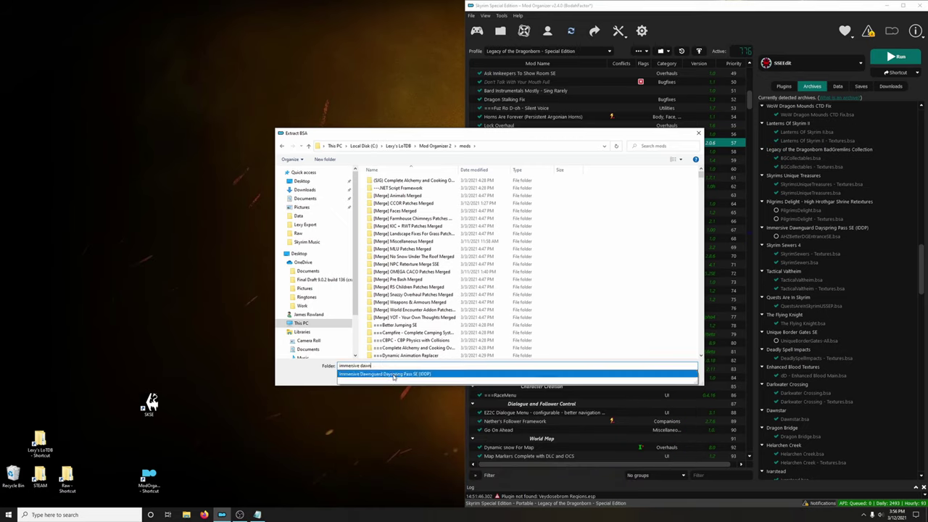
{"action": "left_click", "coordinate": [394, 375]}
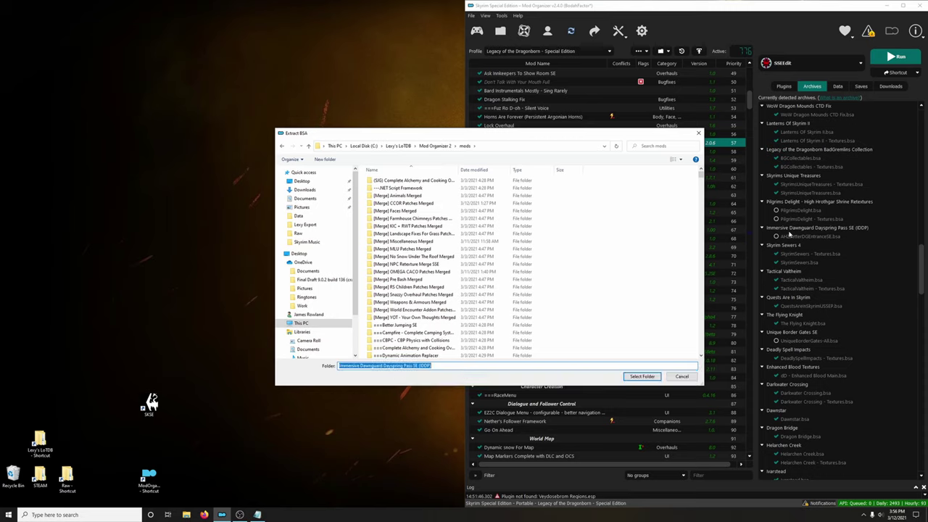
{"action": "left_click", "coordinate": [641, 376]}
- Open the Immersive Dawnguard Dayspring Pass SE (IDDP) mod's folder in File Explorer, create a new subfolder and move AHZBetterDGEntranceSE.bsa into it
{"action": "left_click", "coordinate": [784, 86]}
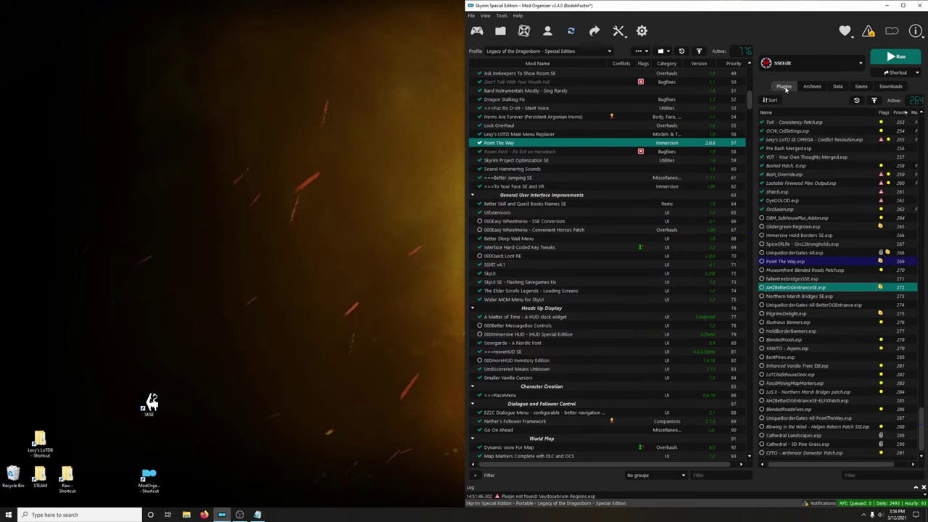
{"action": "left_click", "coordinate": [802, 288]}
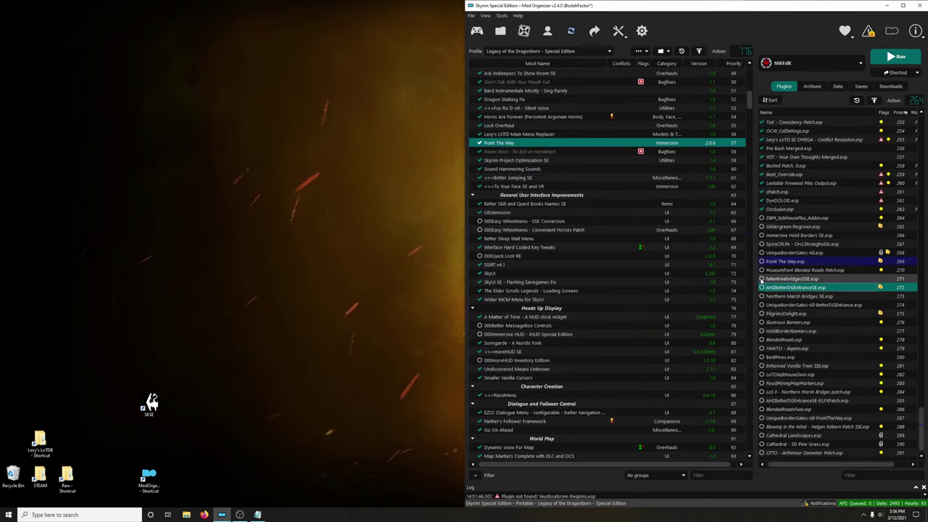
{"action": "left_click_drag", "start_coordinate": [750, 100], "coordinate": [759, 235]}
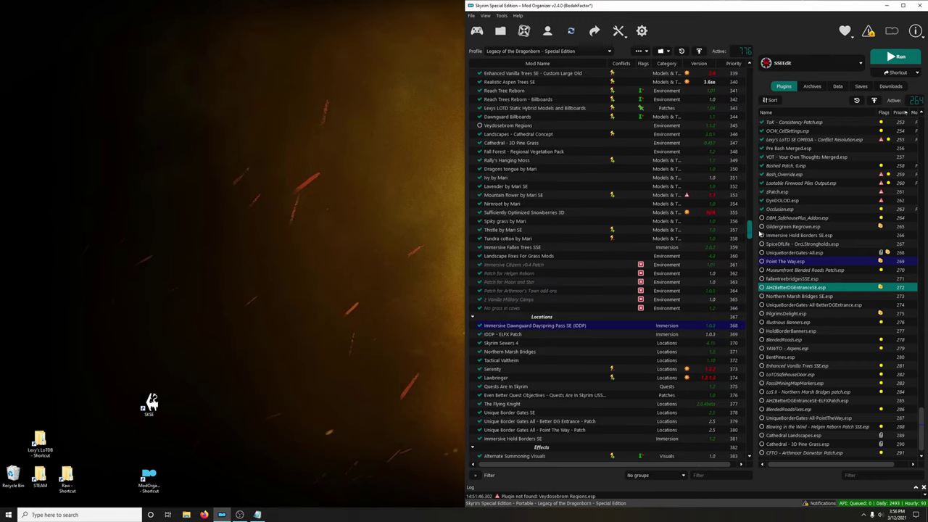
{"action": "left_click", "coordinate": [551, 326]}
{"action": "right_click", "coordinate": [551, 326]}
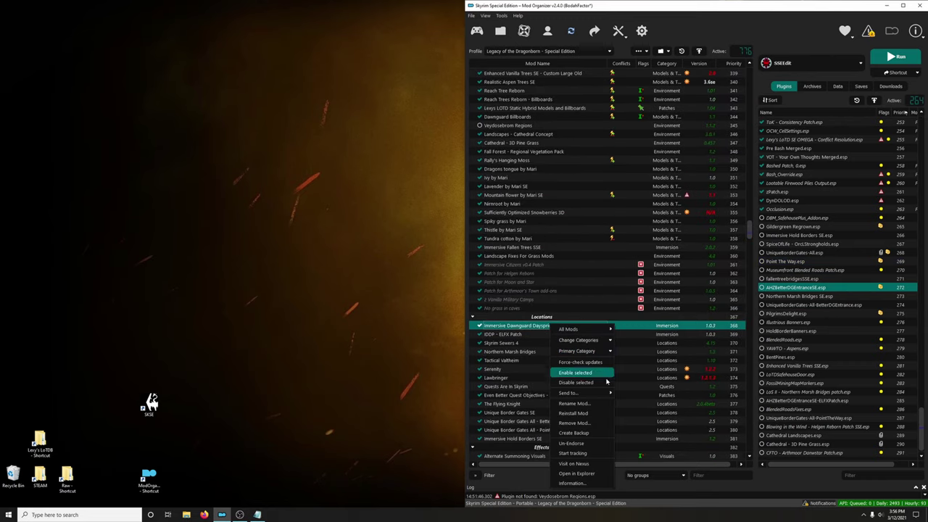
{"action": "left_click", "coordinate": [581, 465]}
{"action": "right_click", "coordinate": [581, 249]}
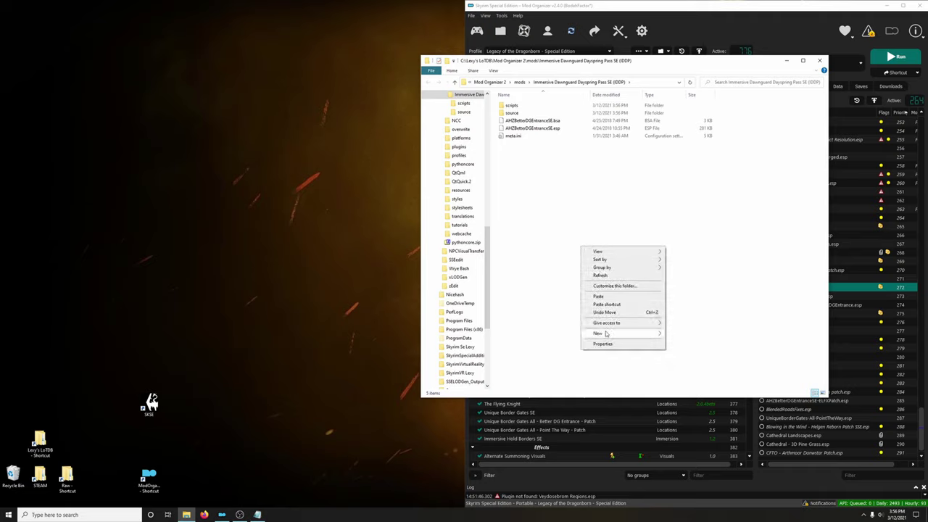
{"action": "mouse_move", "coordinate": [608, 333]}
{"action": "left_click", "coordinate": [696, 332]}
{"action": "left_click", "coordinate": [678, 319]}
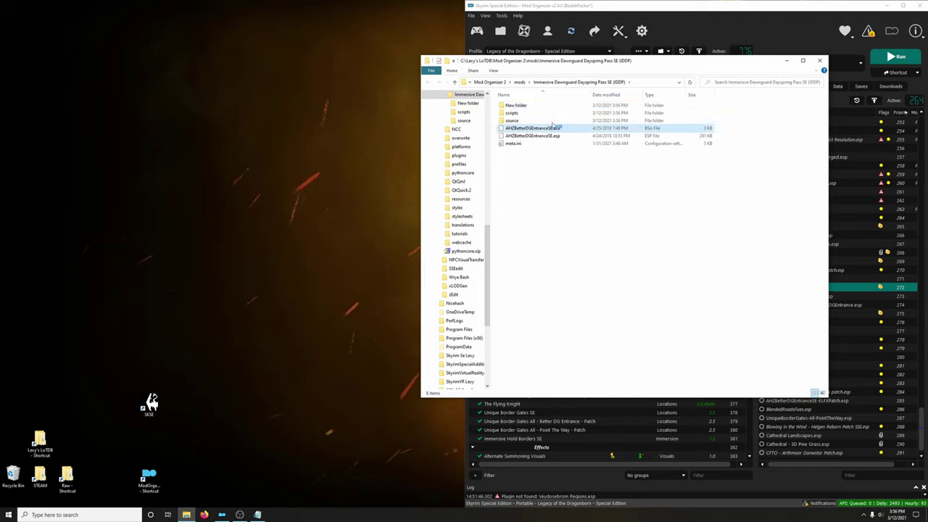
{"action": "left_click_drag", "start_coordinate": [580, 163], "coordinate": [517, 106]}
{"action": "left_click", "coordinate": [574, 155]}
{"action": "left_click", "coordinate": [820, 59]}
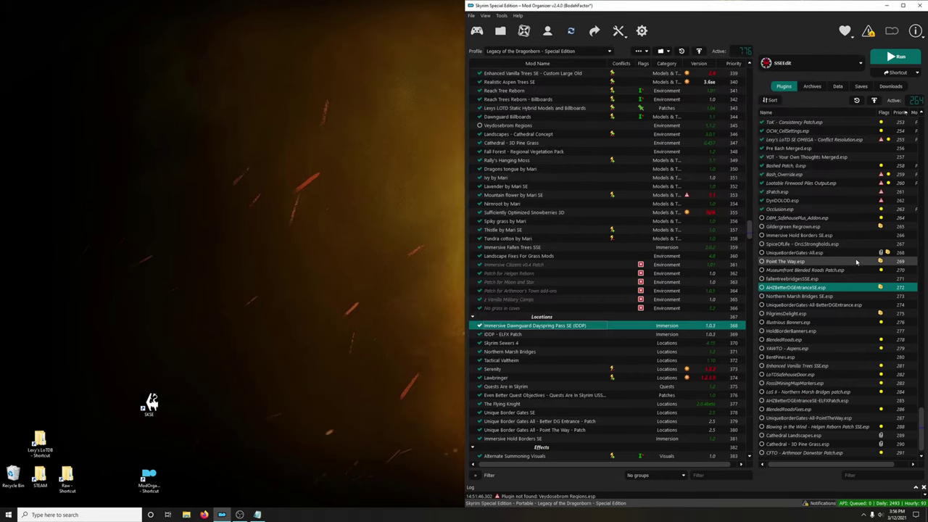
- Extract PilgrimsDelight.bsa and PilgrimsDelight - Textures.bsa into the Pilgrims Delight - High Hrothgar Shrine Retextures folder under mods
{"action": "left_click", "coordinate": [836, 314]}
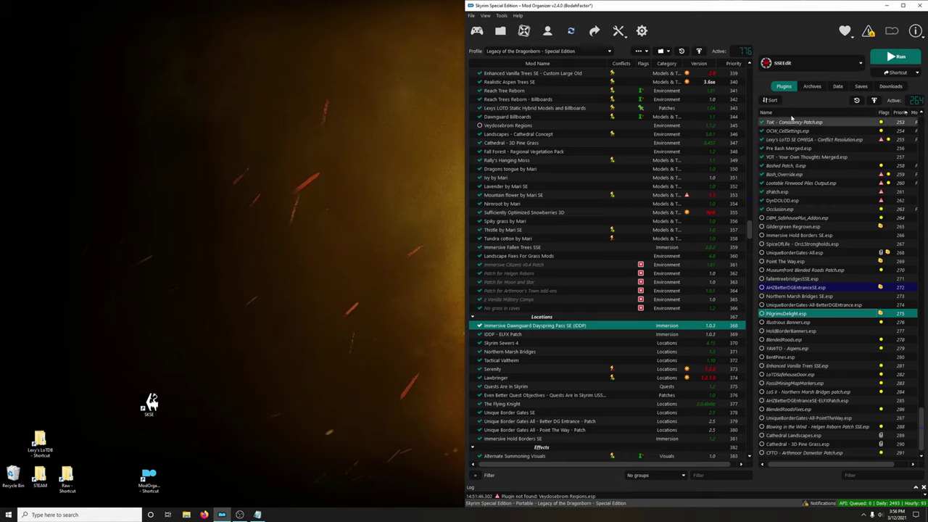
{"action": "left_click", "coordinate": [813, 86]}
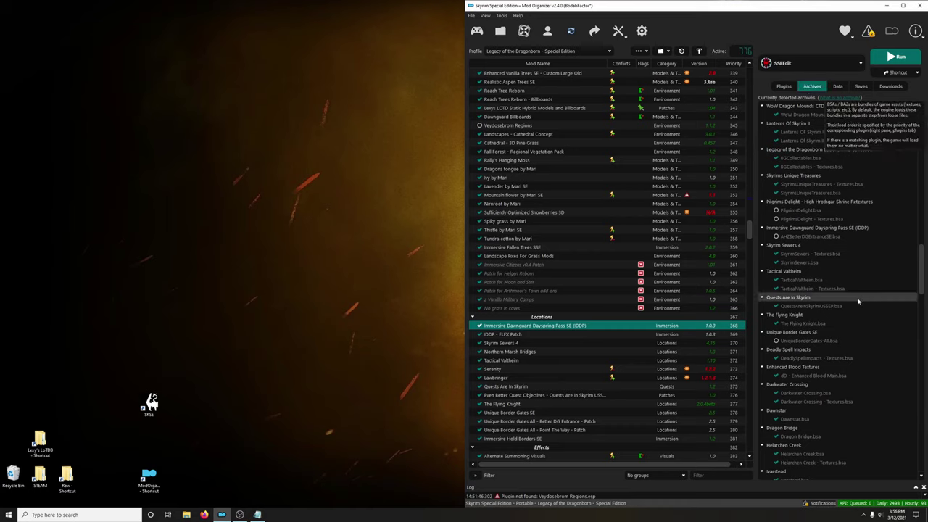
{"action": "right_click", "coordinate": [796, 216]}
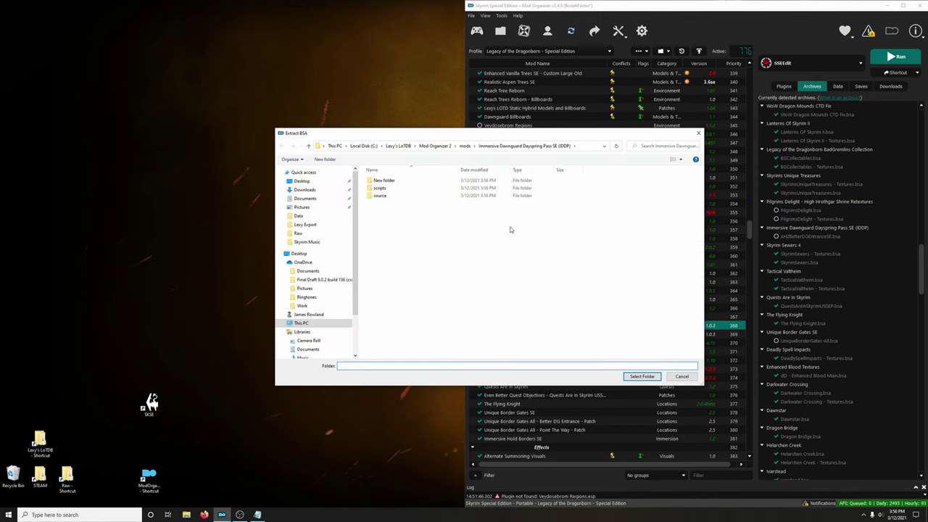
{"action": "left_click", "coordinate": [464, 146]}
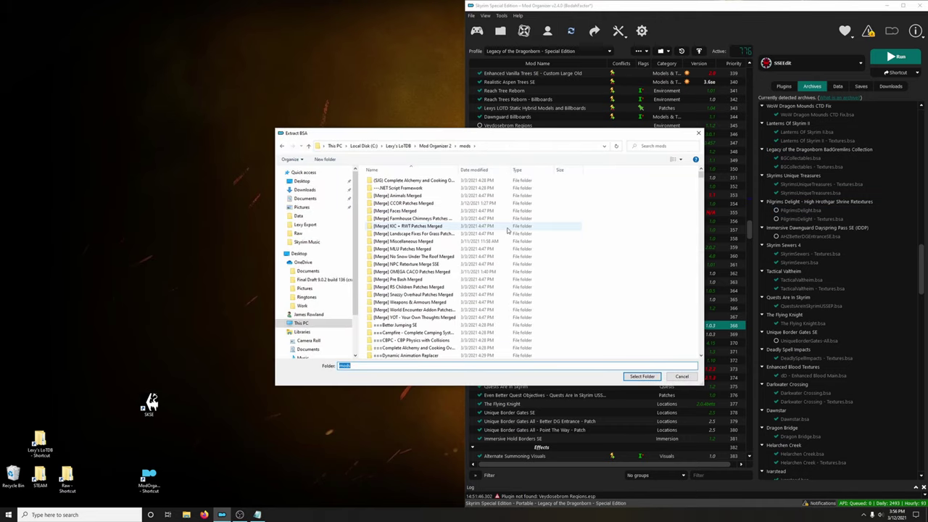
{"action": "type", "text": "pil"}
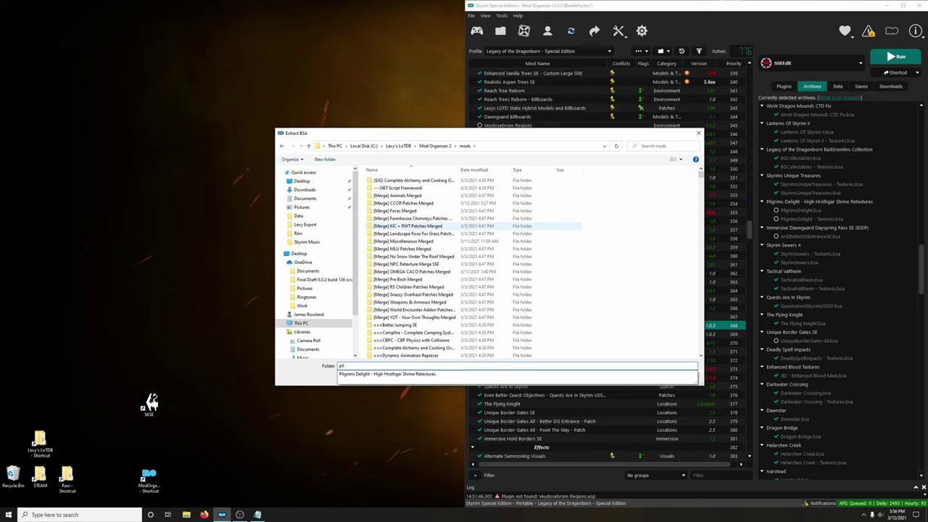
{"action": "left_click", "coordinate": [464, 375]}
{"action": "left_click", "coordinate": [625, 380]}
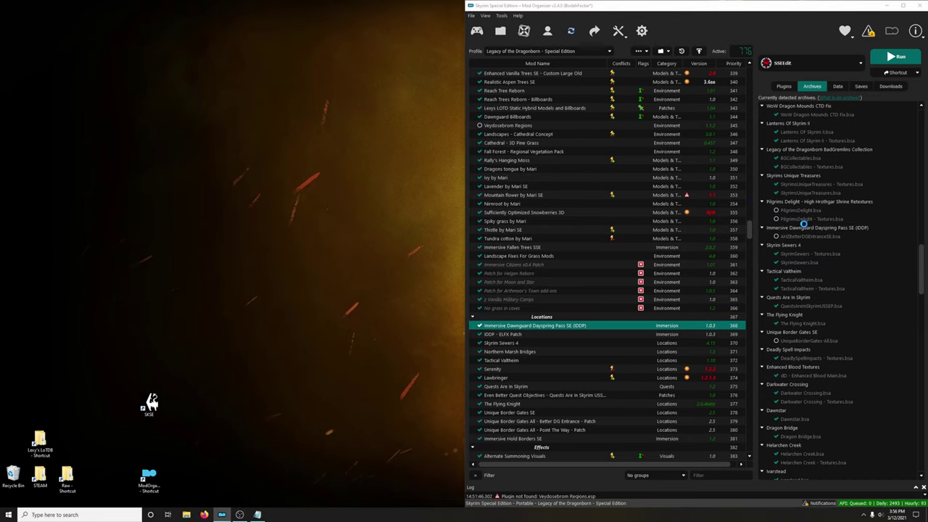
{"action": "left_click", "coordinate": [641, 377]}
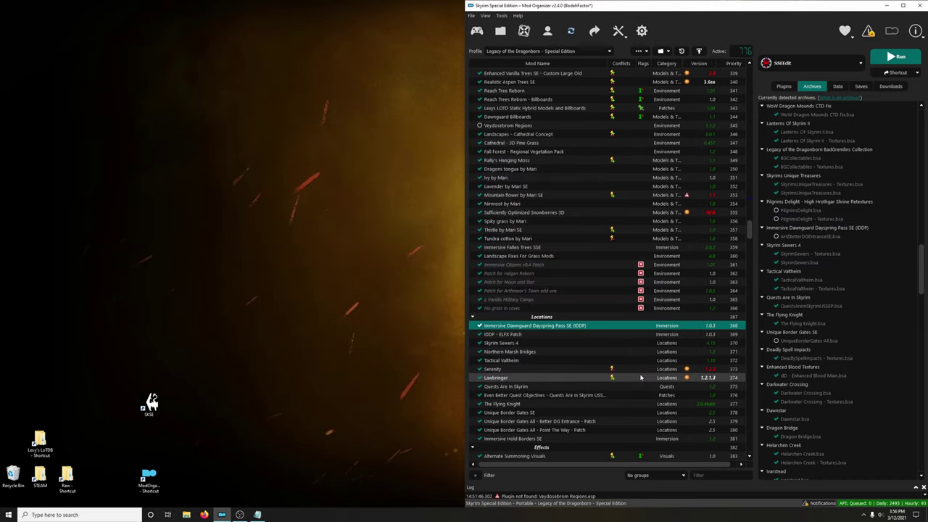
- Open the Pilgrims Delight mod's folder in File Explorer, create a new subfolder and move the PilgrimsDelight BSA files into it
{"action": "left_click", "coordinate": [784, 86]}
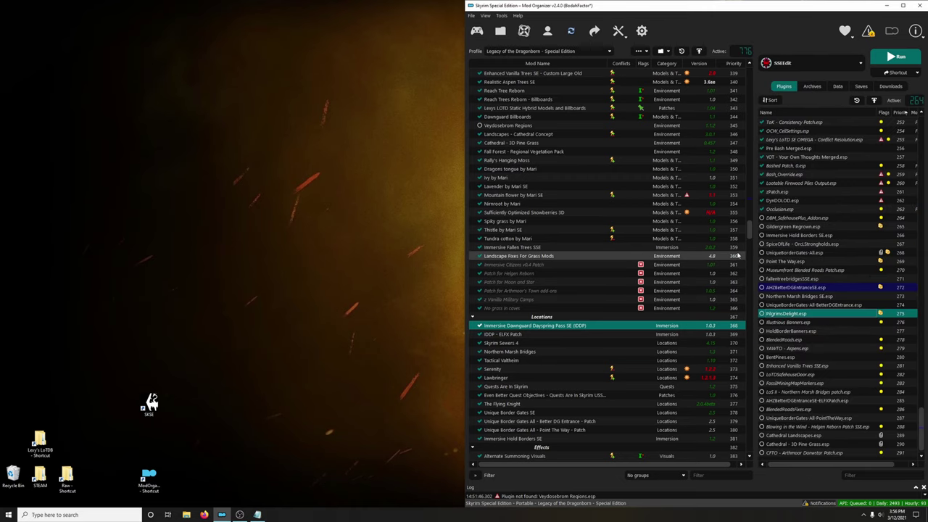
{"action": "left_click_drag", "start_coordinate": [752, 234], "coordinate": [750, 193]}
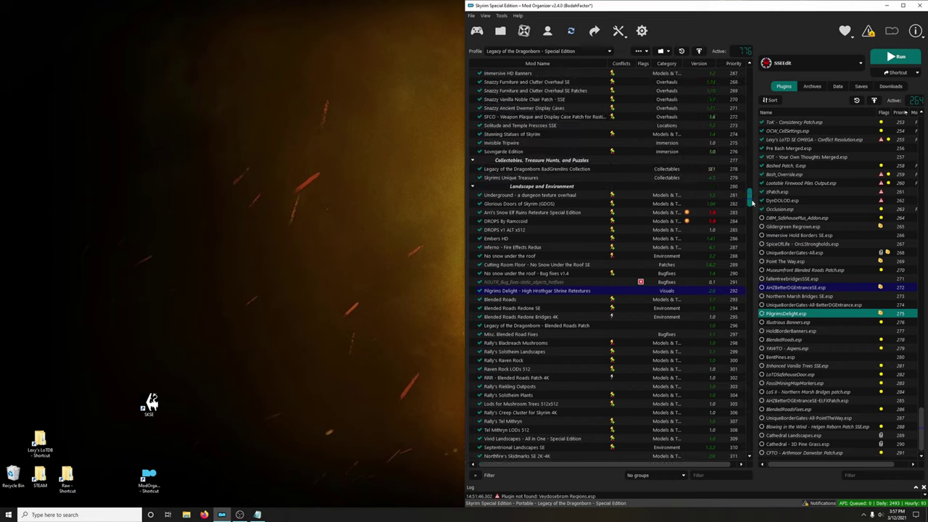
{"action": "right_click", "coordinate": [520, 291]}
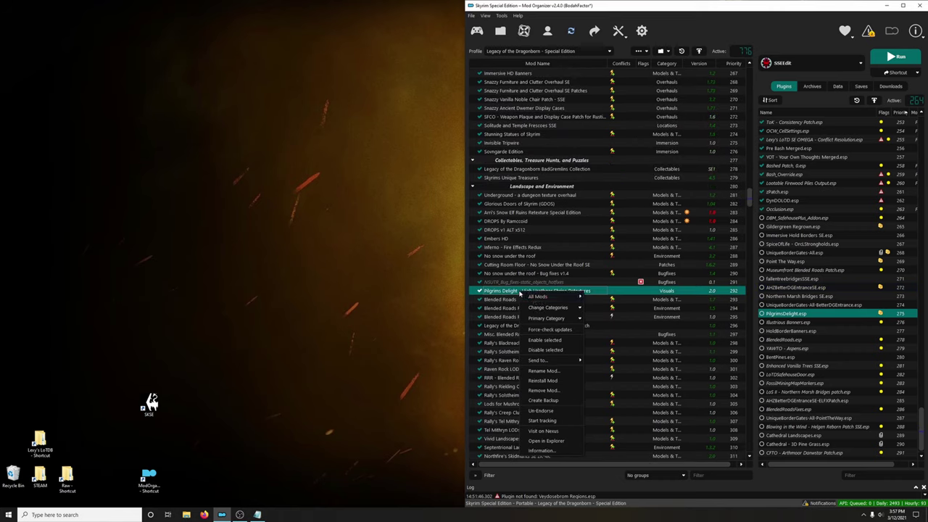
{"action": "left_click", "coordinate": [546, 440]}
{"action": "right_click", "coordinate": [544, 180]}
{"action": "mouse_move", "coordinate": [560, 265]}
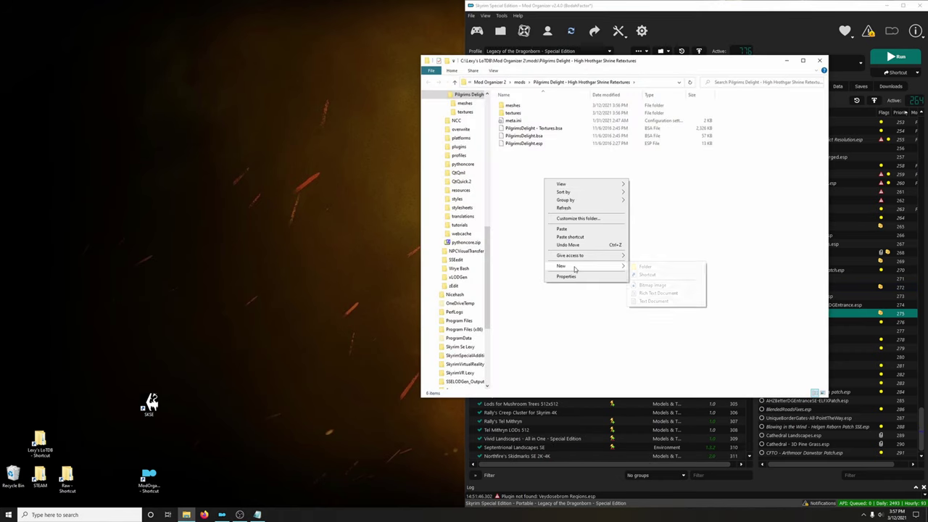
{"action": "left_click", "coordinate": [648, 266]}
{"action": "left_click", "coordinate": [562, 195]}
{"action": "left_click_drag", "start_coordinate": [537, 137], "coordinate": [516, 113]}
{"action": "left_click", "coordinate": [820, 63]}
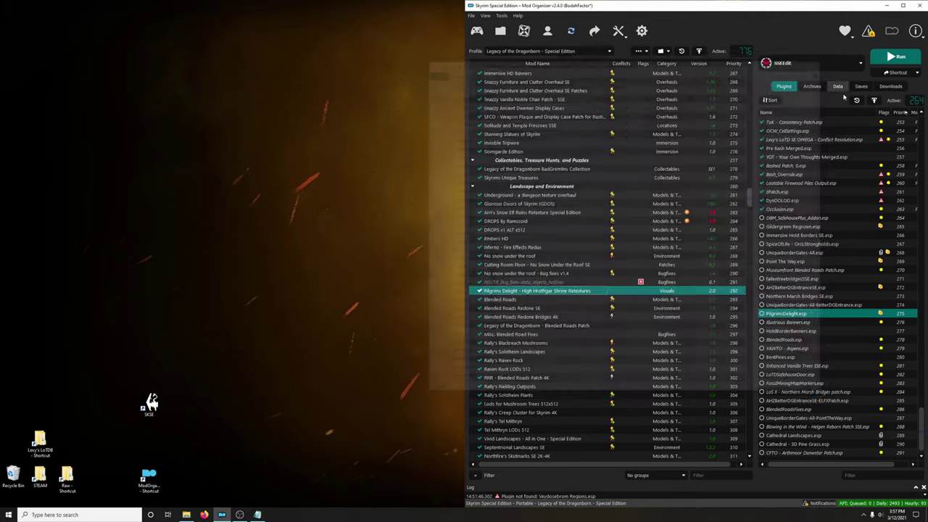
- Refresh the mod list and copy the Legacy of the Dragonborn - Special Edition profile as "VR Merge Landscapes and Locations"
{"action": "left_click", "coordinate": [642, 53]}
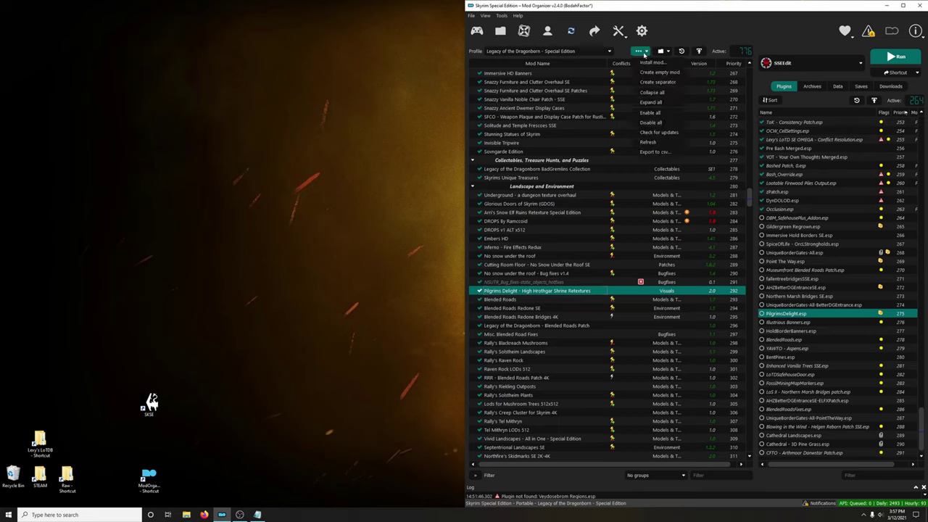
{"action": "left_click", "coordinate": [650, 143]}
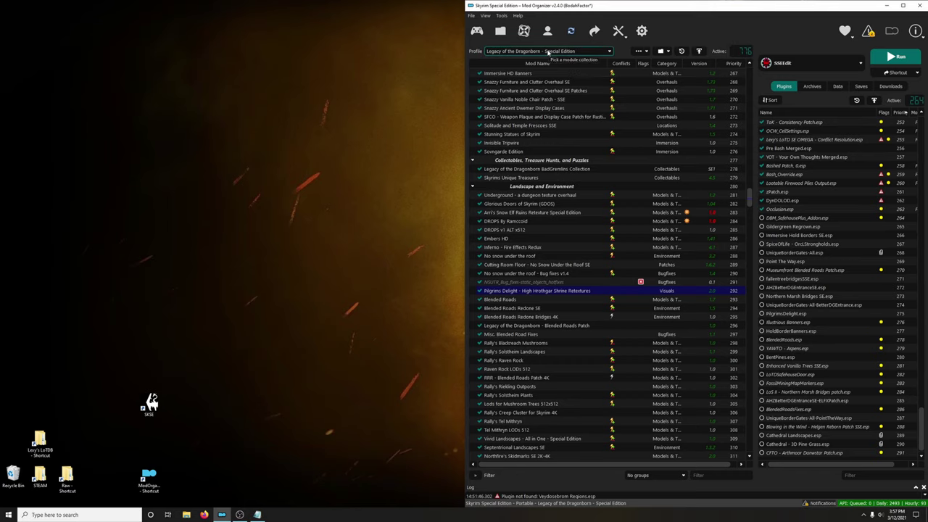
{"action": "left_click", "coordinate": [558, 51]}
{"action": "scroll", "coordinate": [551, 80], "scroll_direction": "up", "scroll_amount": 5}
{"action": "left_click", "coordinate": [523, 61]}
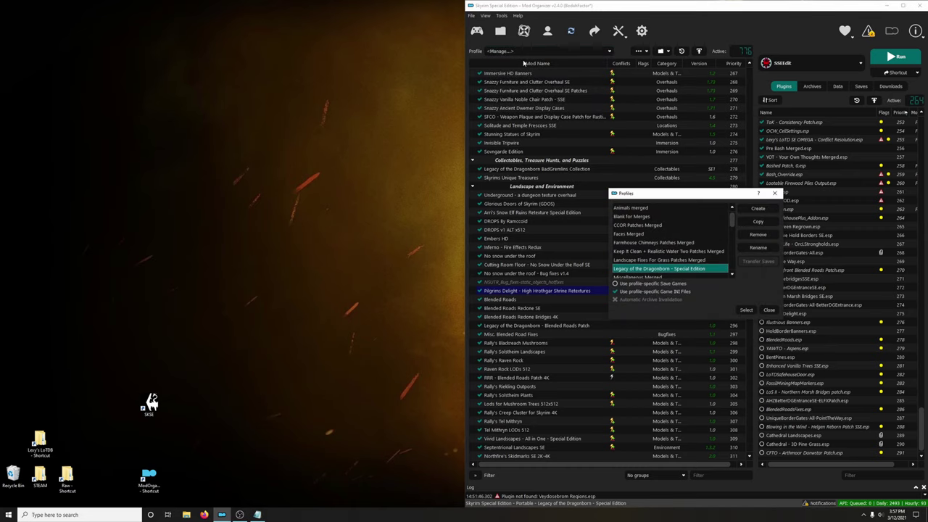
{"action": "left_click", "coordinate": [759, 222]}
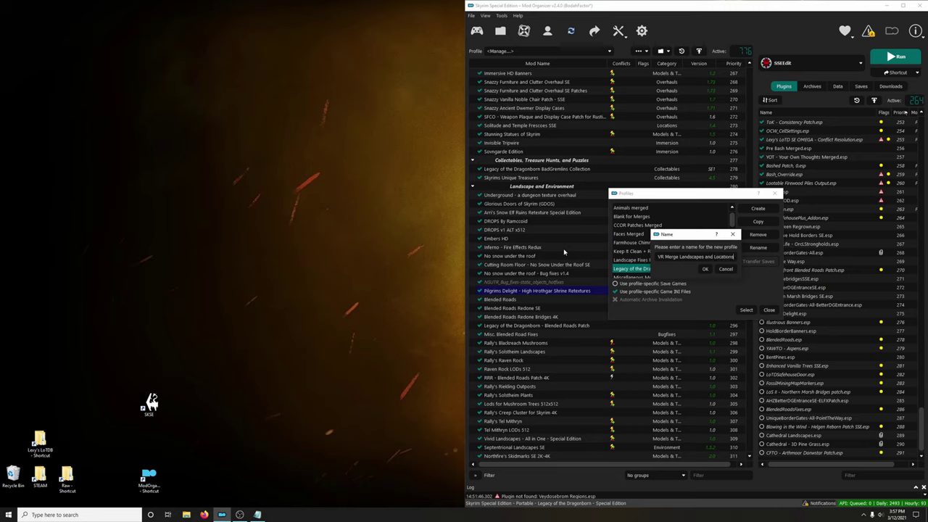
{"action": "left_click", "coordinate": [705, 269]}
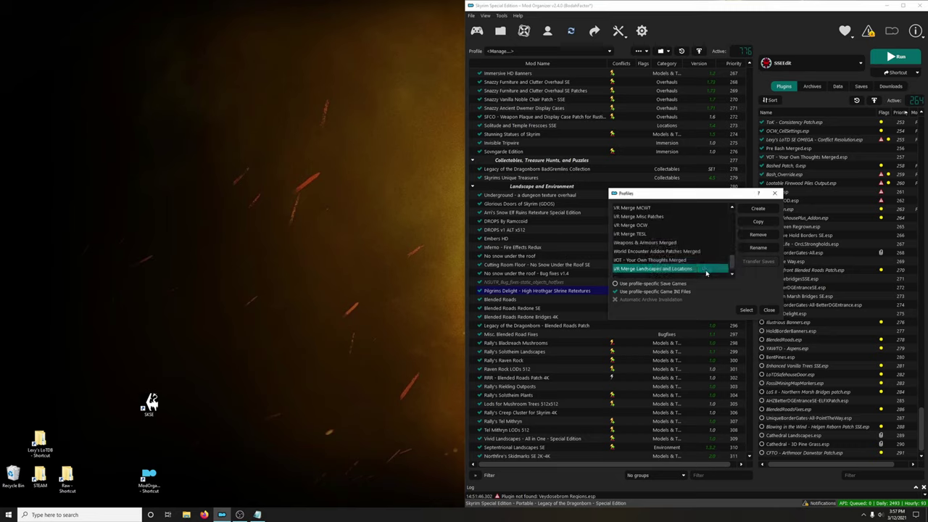
{"action": "left_click", "coordinate": [768, 311]}
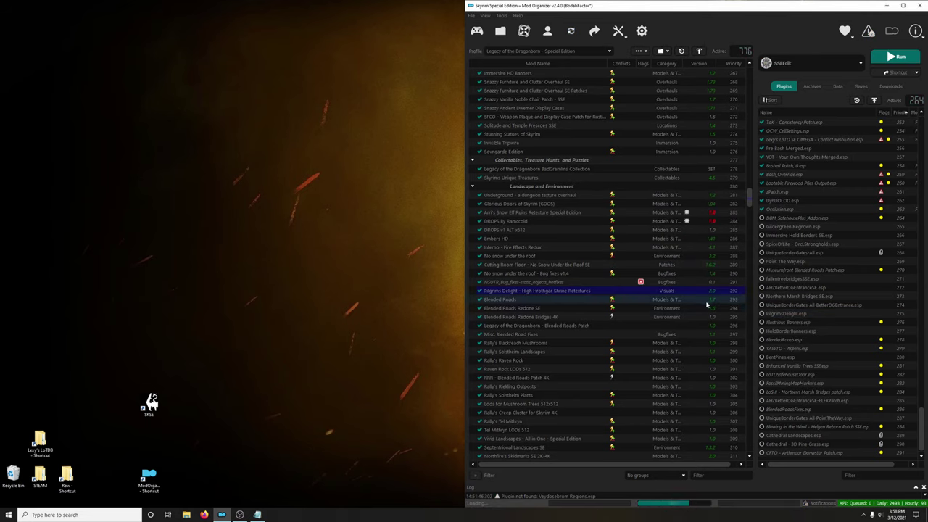
- Switch the active profile to VR Merge Landscapes and Locations
{"action": "left_click", "coordinate": [608, 51]}
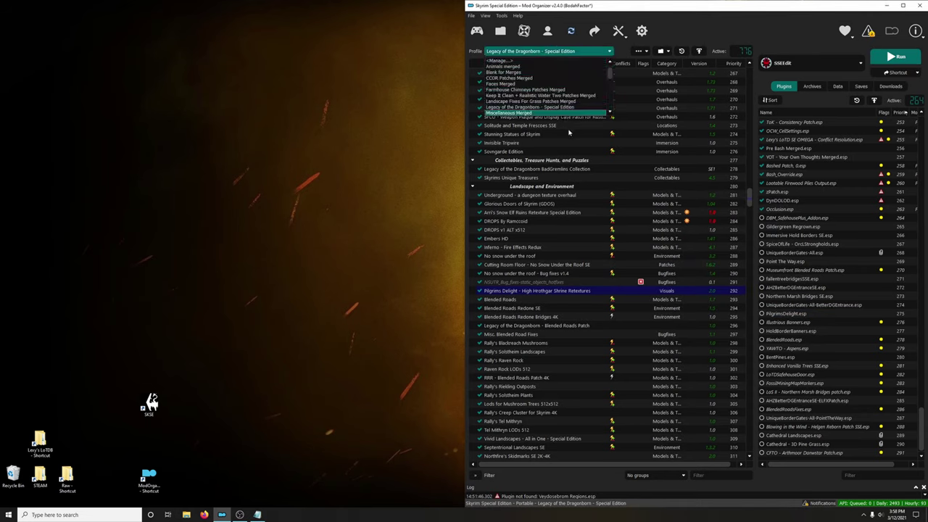
{"action": "scroll", "coordinate": [609, 75], "scroll_direction": "down", "scroll_amount": 10}
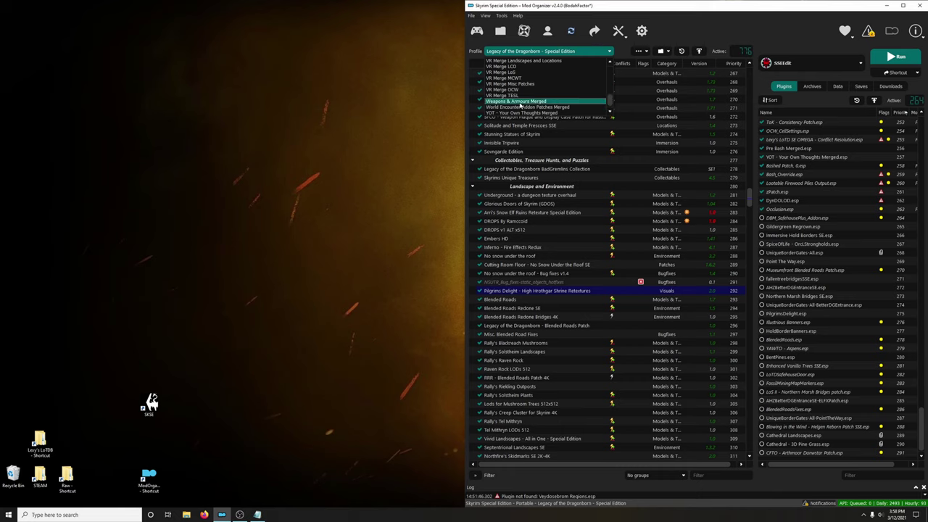
{"action": "left_click", "coordinate": [510, 61]}
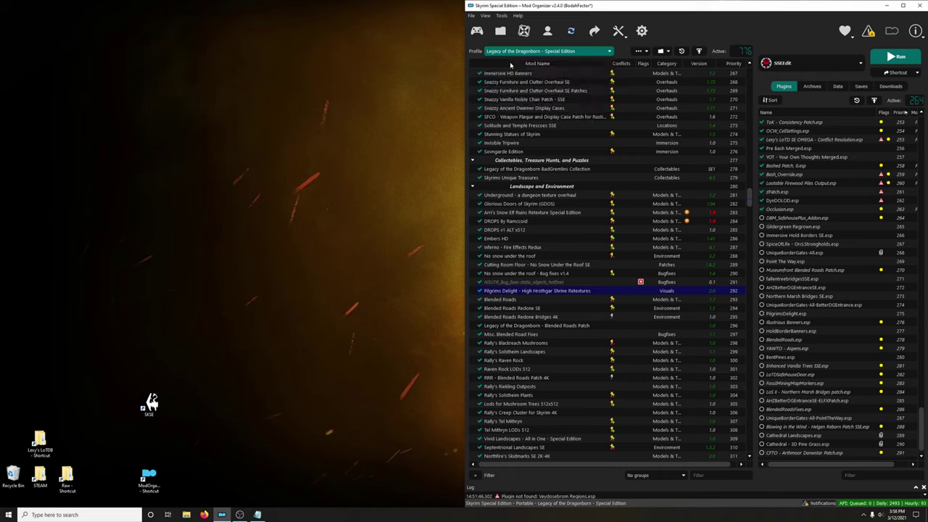
- Launch zEdit from Mod Organizer and start a zMerge session for Skyrim SE
{"action": "left_click", "coordinate": [813, 63]}
{"action": "left_click", "coordinate": [807, 131]}
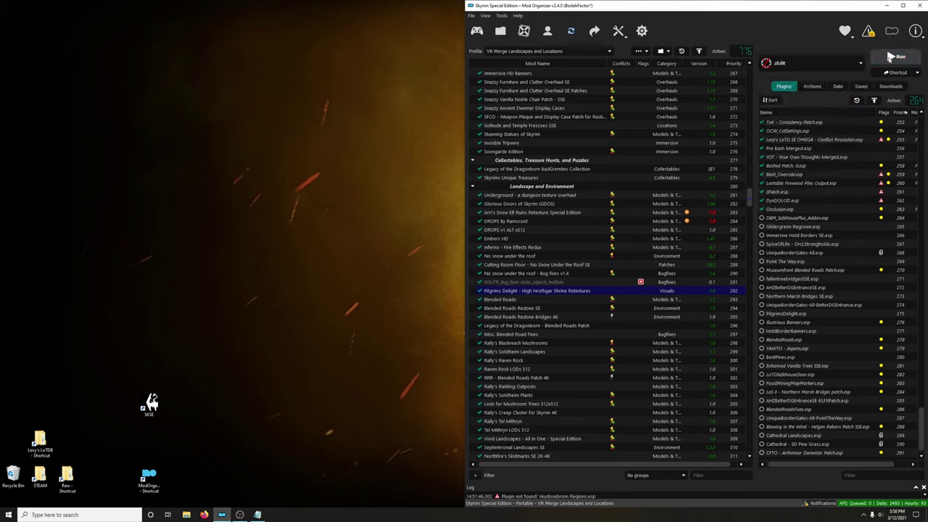
{"action": "left_click", "coordinate": [897, 56]}
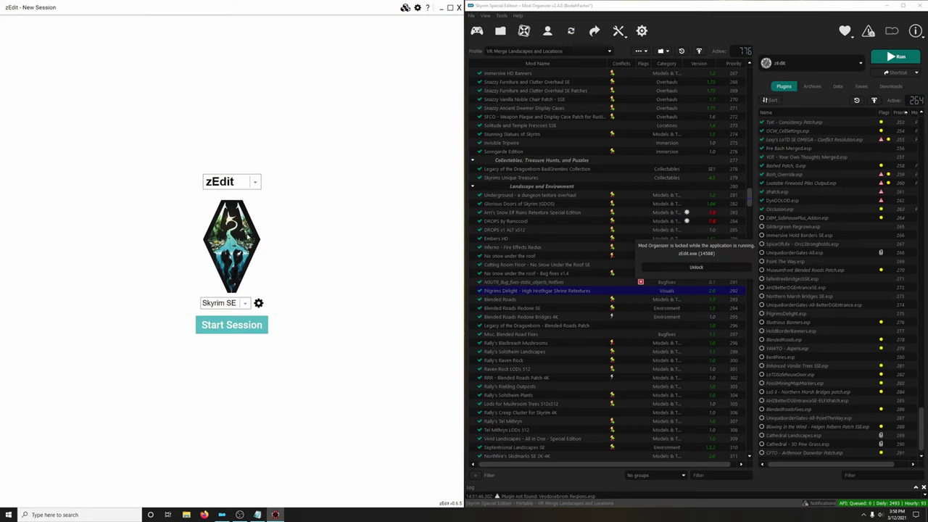
{"action": "left_click", "coordinate": [232, 183]}
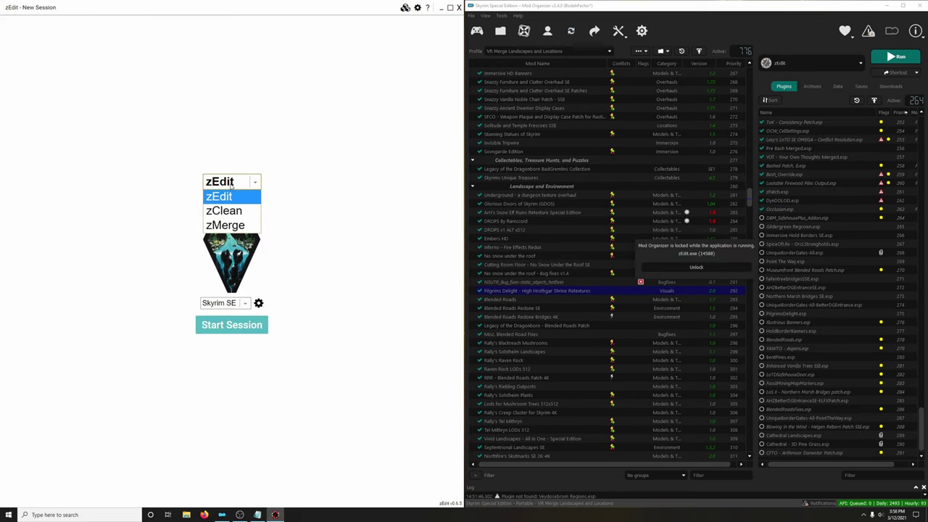
{"action": "left_click", "coordinate": [225, 225]}
{"action": "left_click", "coordinate": [234, 328]}
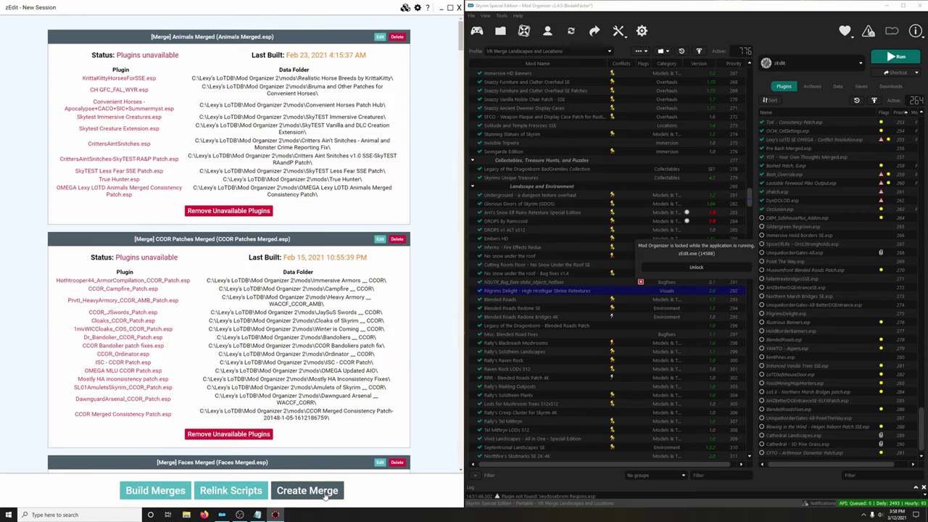
- Create a new merge named "VR Merge Landscapes and Locations"
{"action": "left_click", "coordinate": [326, 496]}
{"action": "left_click", "coordinate": [245, 109]}
{"action": "key", "text": "ctrl+a"}
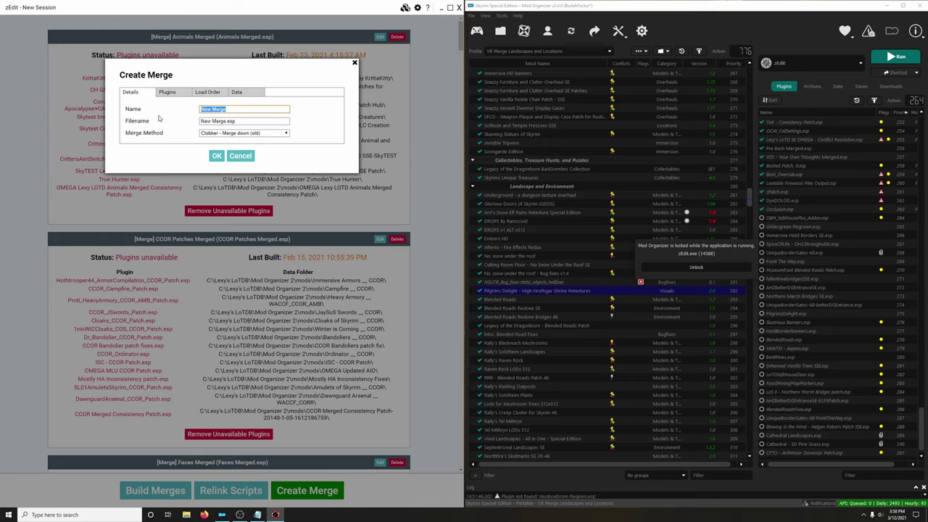
{"action": "type", "text": "VR"}
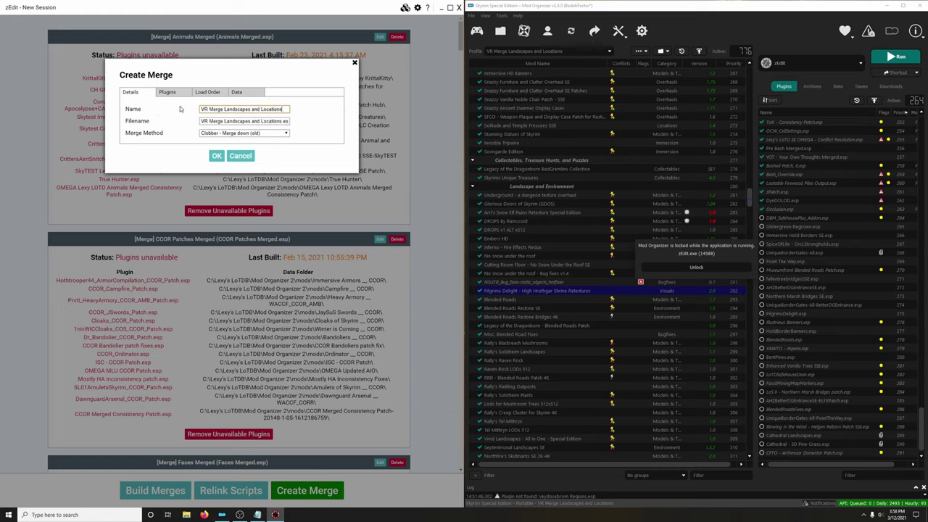
- Include every plugin from DBM_SafehousePlus_Addon.esp through CFTO - Arthmoor Danwstar Patch.esp in the merge and accept it despite the dependency warning
{"action": "left_click", "coordinate": [171, 93]}
{"action": "left_click_drag", "start_coordinate": [342, 116], "coordinate": [353, 358]}
{"action": "left_click", "coordinate": [129, 347]}
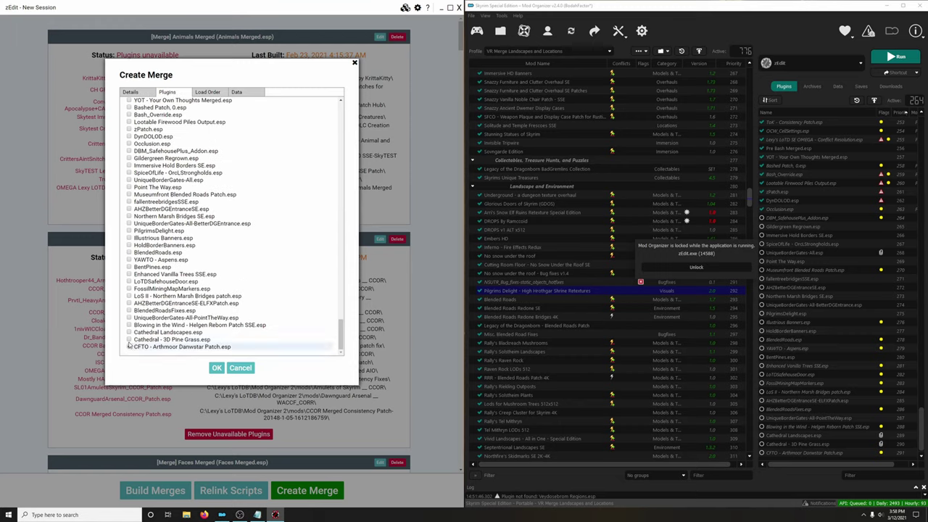
{"action": "left_click", "coordinate": [130, 340]}
{"action": "left_click", "coordinate": [130, 332]}
{"action": "left_click", "coordinate": [130, 325]}
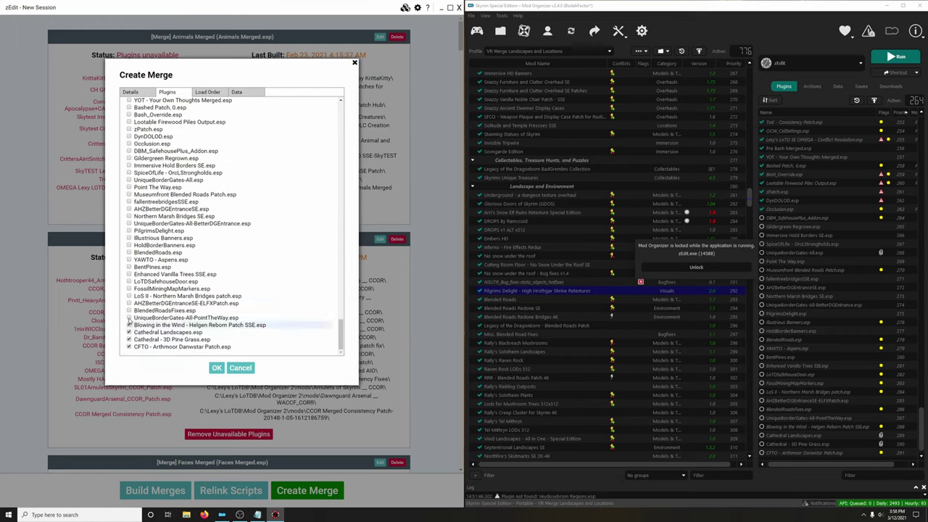
{"action": "left_click", "coordinate": [130, 318]}
{"action": "left_click", "coordinate": [130, 310]}
{"action": "left_click", "coordinate": [129, 151], "text": "shift"}
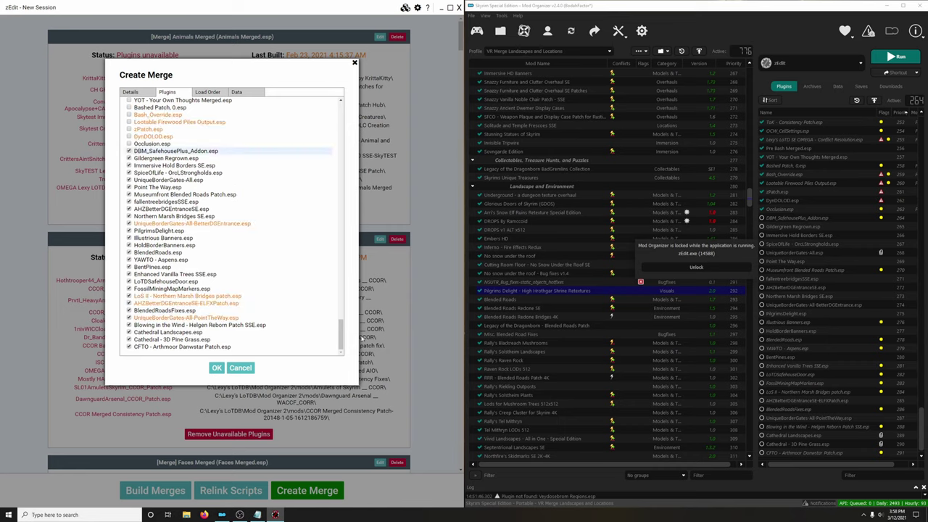
{"action": "left_click", "coordinate": [217, 370]}
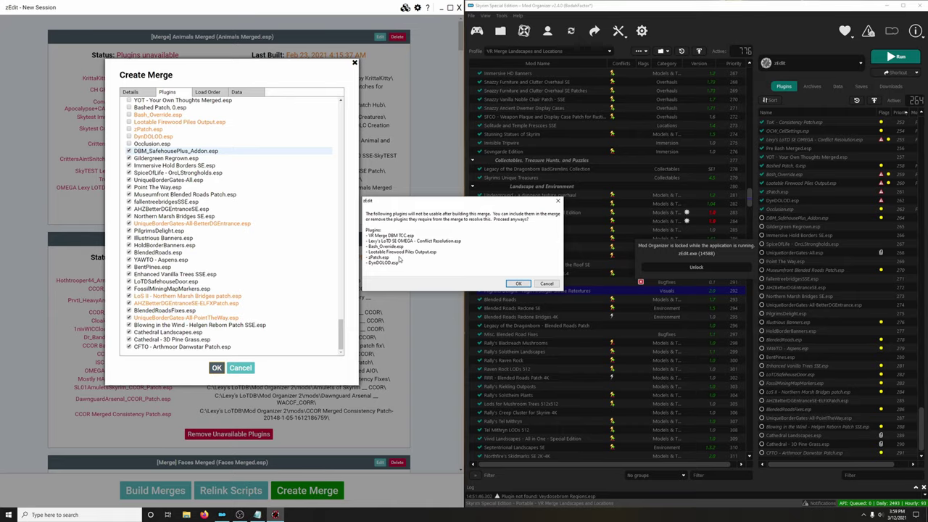
{"action": "left_click", "coordinate": [525, 285]}
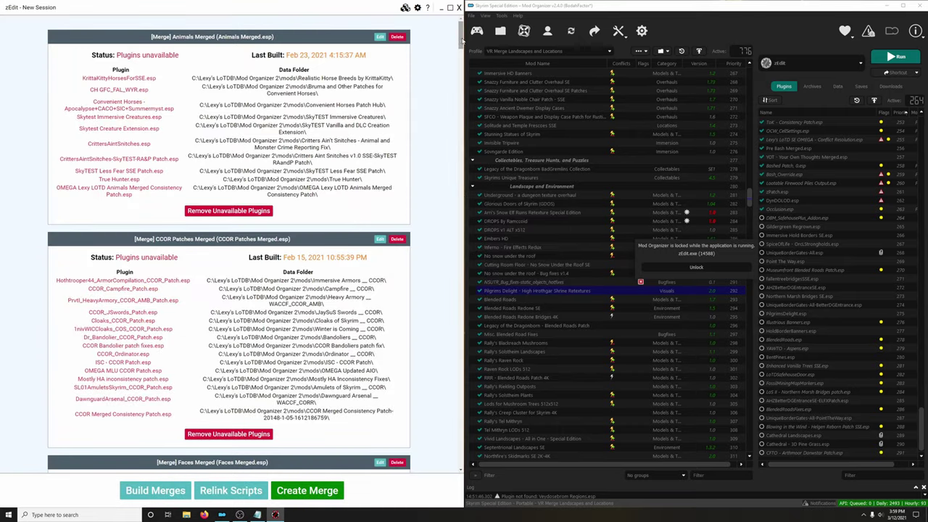
- Build the VR Merge Landscapes and Locations merge and close zEdit
{"action": "scroll", "coordinate": [69, 445], "scroll_direction": "down", "scroll_amount": 3}
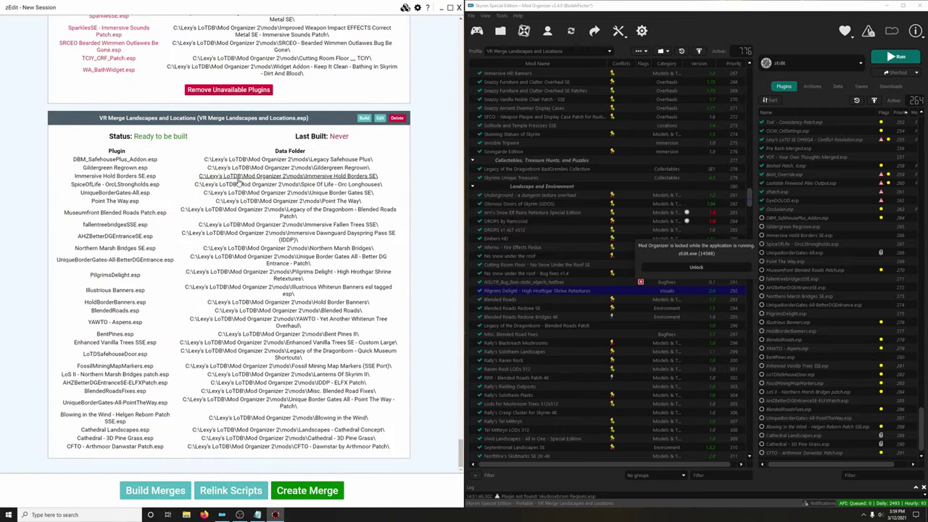
{"action": "left_click", "coordinate": [364, 118]}
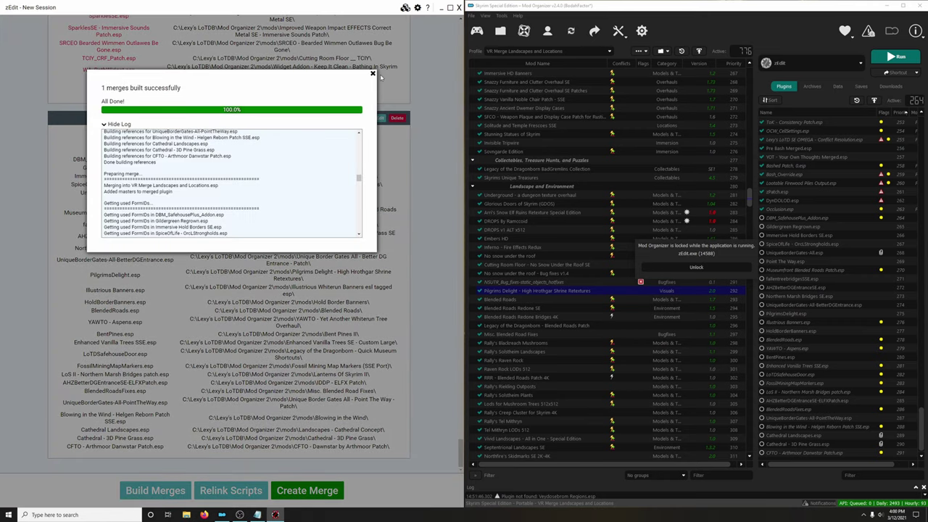
{"action": "left_click", "coordinate": [373, 74]}
{"action": "left_click", "coordinate": [458, 8]}
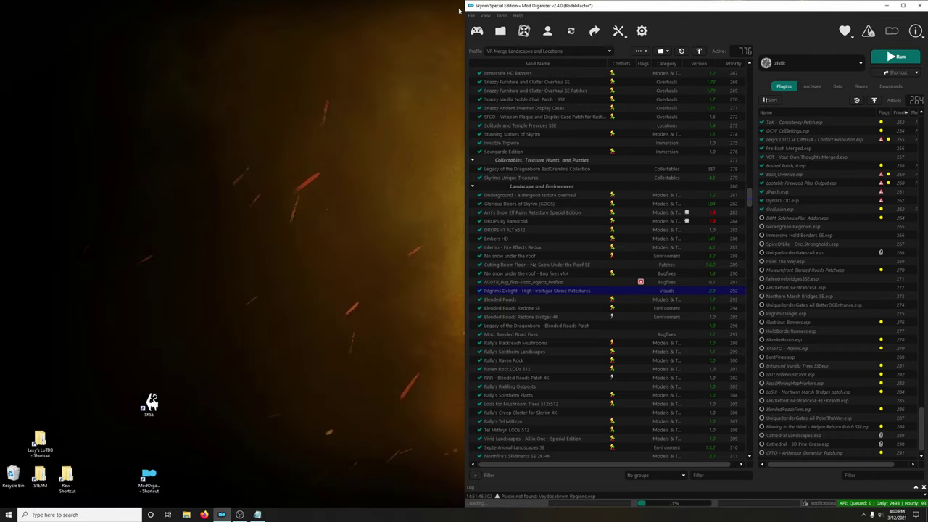
- In the Legacy of the Dragonborn - Special Edition profile, move the VR Merge Landscapes and Locations mod directly below VR Merge Misc Patches and enable it
{"action": "left_click", "coordinate": [537, 51]}
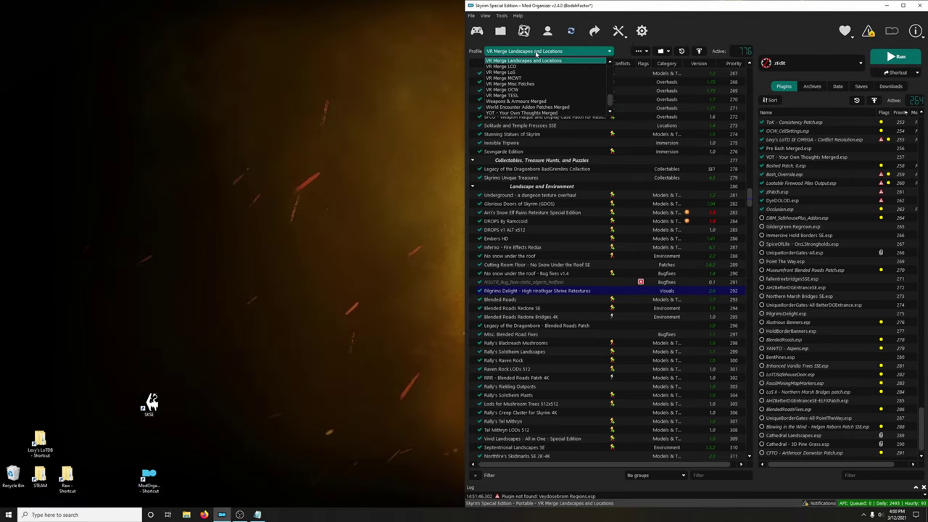
{"action": "scroll", "coordinate": [535, 82], "scroll_direction": "up", "scroll_amount": 3}
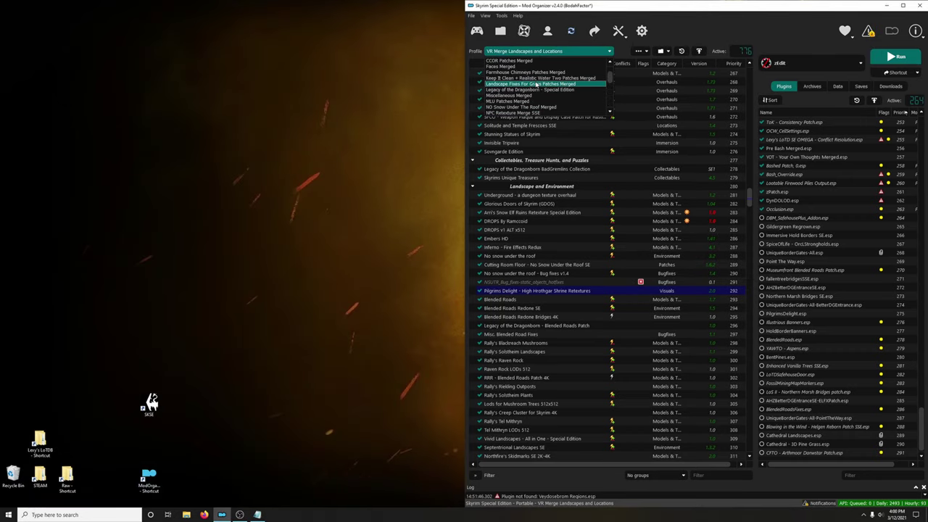
{"action": "left_click", "coordinate": [527, 94]}
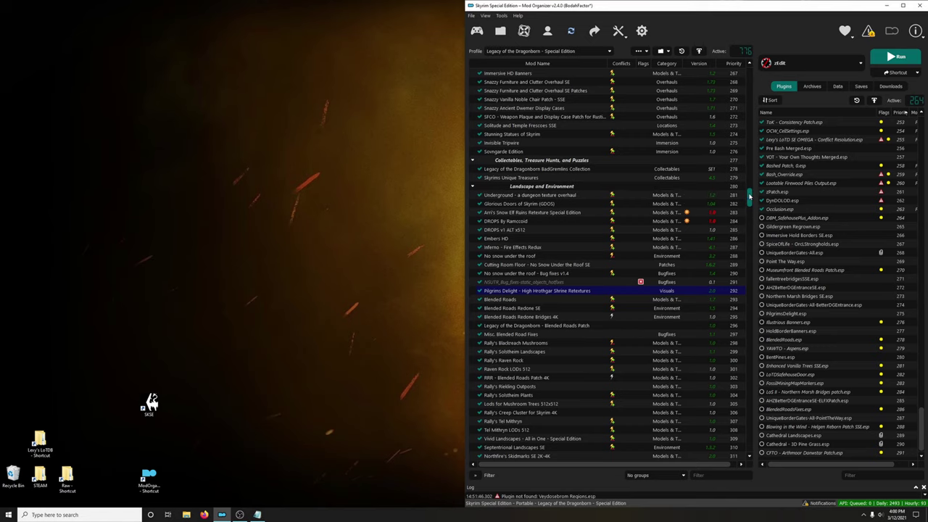
{"action": "left_click_drag", "start_coordinate": [751, 196], "coordinate": [692, 453]}
{"action": "left_click_drag", "start_coordinate": [544, 449], "coordinate": [492, 224]}
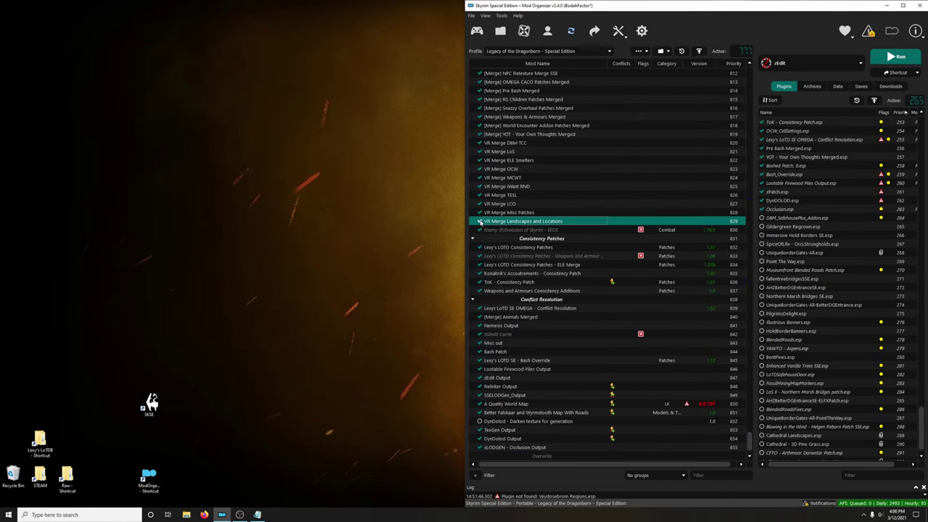
- Use Merge Plugins Hide to deactivate the source plugins of VR Merge Landscapes and Locations
{"action": "left_click", "coordinate": [624, 34]}
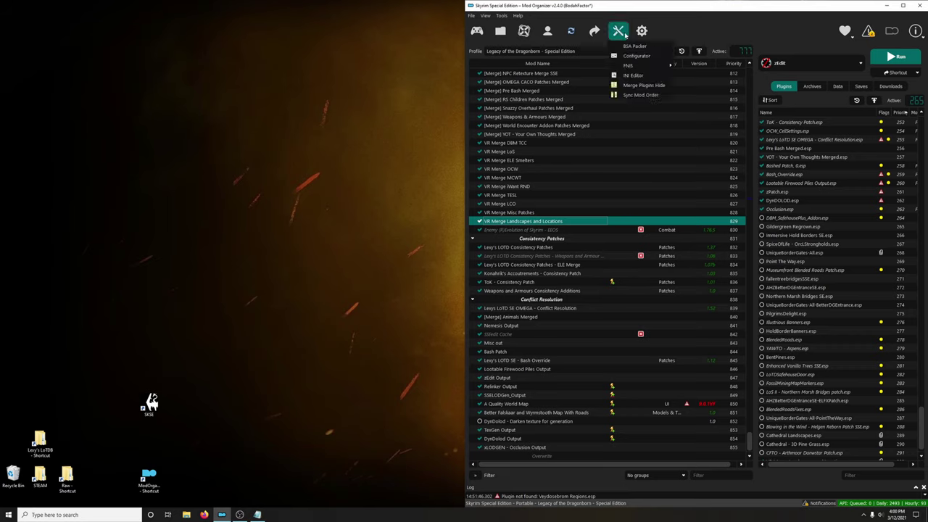
{"action": "left_click", "coordinate": [631, 90]}
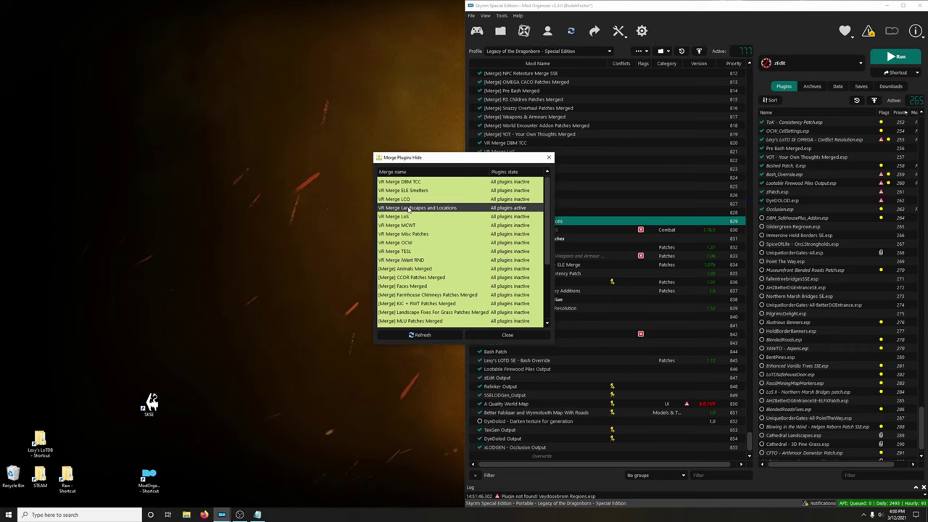
{"action": "right_click", "coordinate": [409, 209]}
{"action": "left_click", "coordinate": [428, 213]}
{"action": "left_click", "coordinate": [504, 335]}
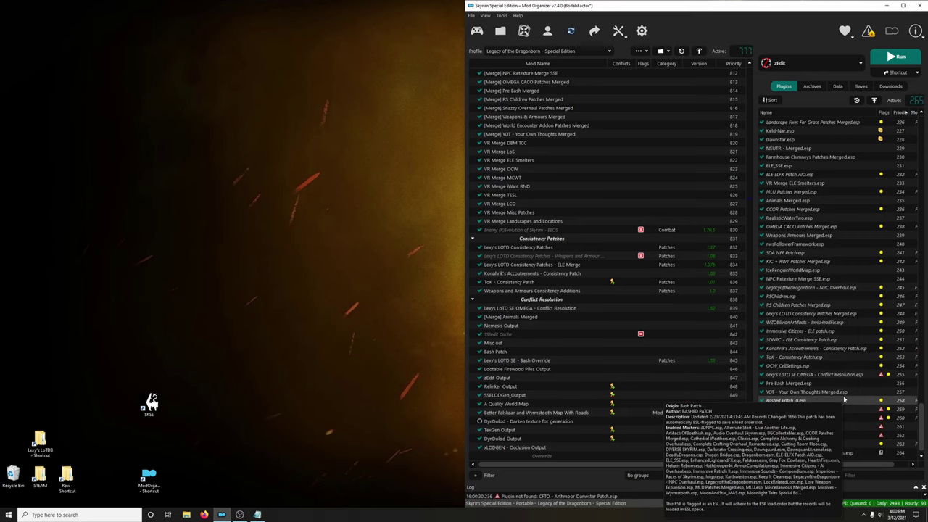
- Check VR Merge Landscapes and Locations.esp in the plugin list and run LOOT to sort the load order
{"action": "left_click", "coordinate": [802, 454]}
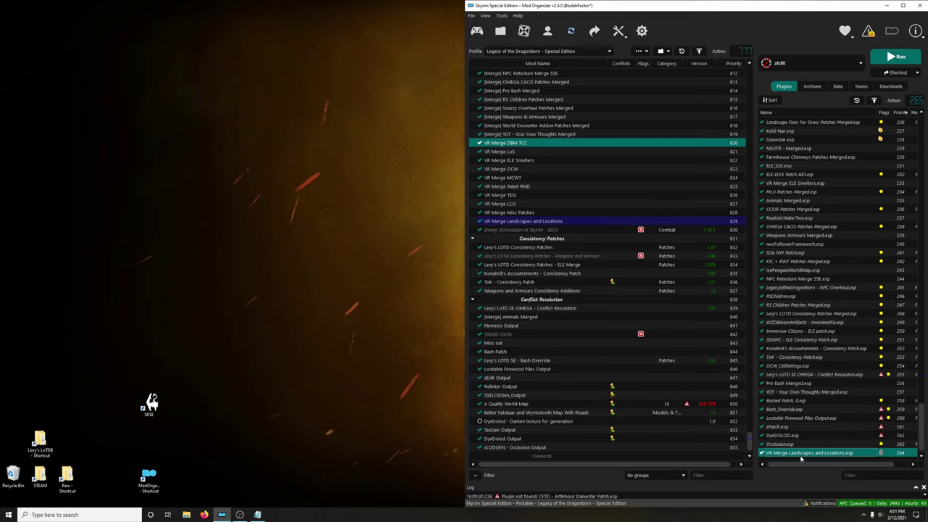
{"action": "left_click", "coordinate": [789, 64]}
{"action": "scroll", "coordinate": [794, 145], "scroll_direction": "up", "scroll_amount": 2}
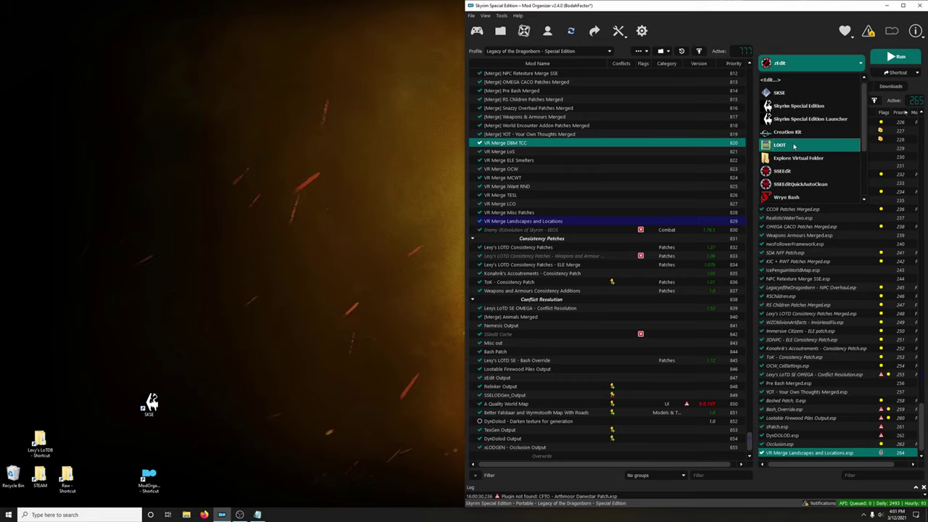
{"action": "left_click", "coordinate": [794, 146]}
{"action": "left_click", "coordinate": [900, 56]}
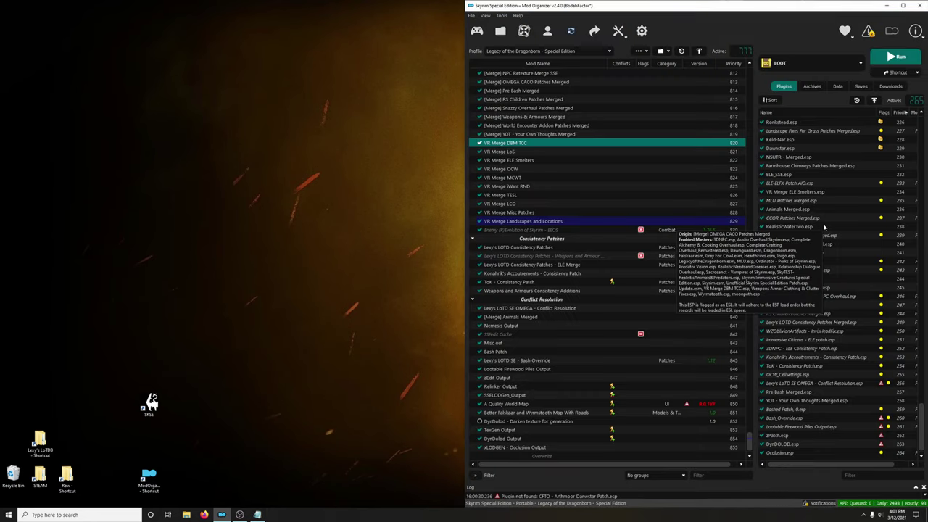
- Set Wrye Bash as the executable in Mod Organizer and launch it
{"action": "left_click", "coordinate": [815, 64]}
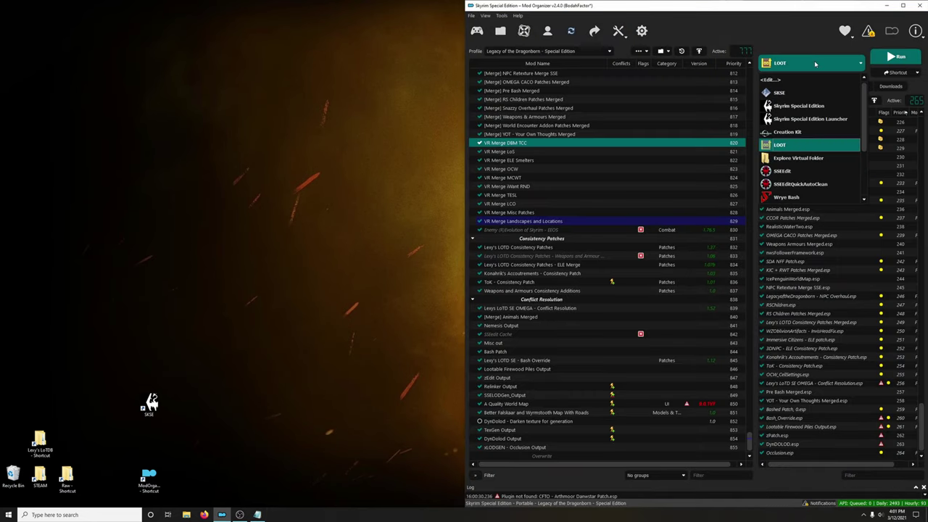
{"action": "scroll", "coordinate": [794, 119], "scroll_direction": "down", "scroll_amount": 2}
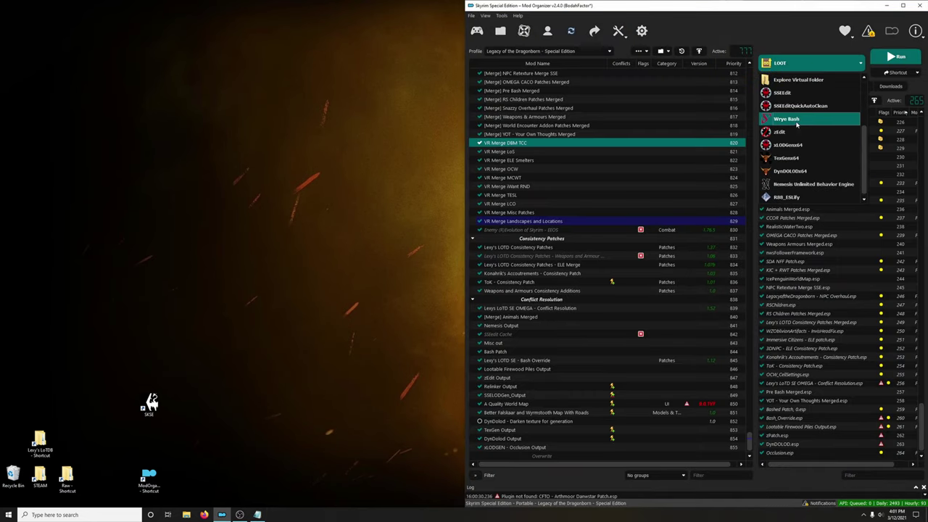
{"action": "left_click", "coordinate": [803, 120]}
{"action": "left_click", "coordinate": [899, 58]}
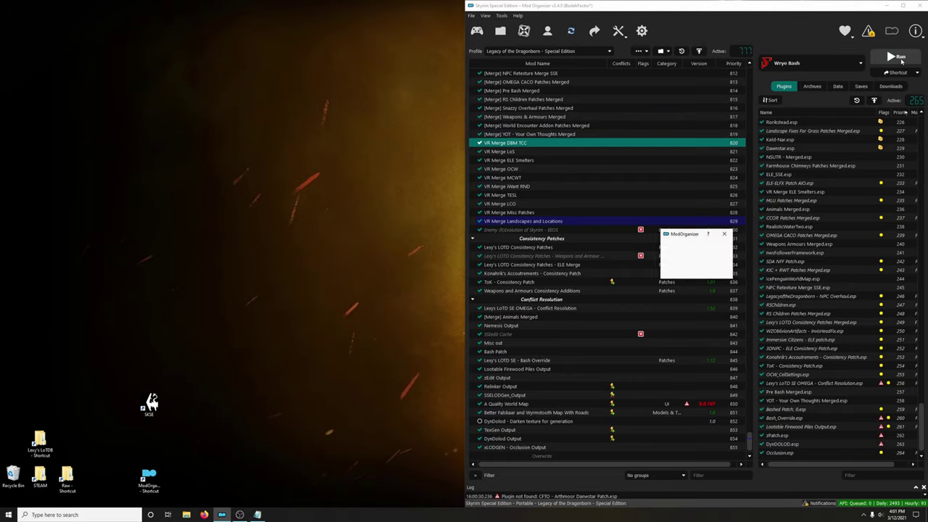
- In VR Merge DBM TCC.esp, replace the missing master DBM_SafehousePlus_Addon.esp with VR Merge Landscapes and Locations.esp and save the plugin
{"action": "scroll", "coordinate": [652, 150], "scroll_direction": "down", "scroll_amount": 5}
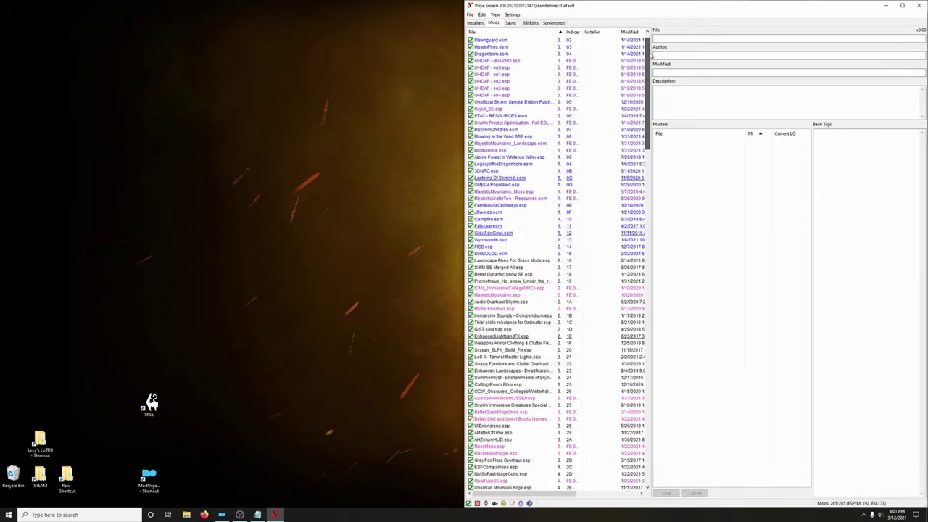
{"action": "scroll", "coordinate": [652, 150], "scroll_direction": "down", "scroll_amount": 20}
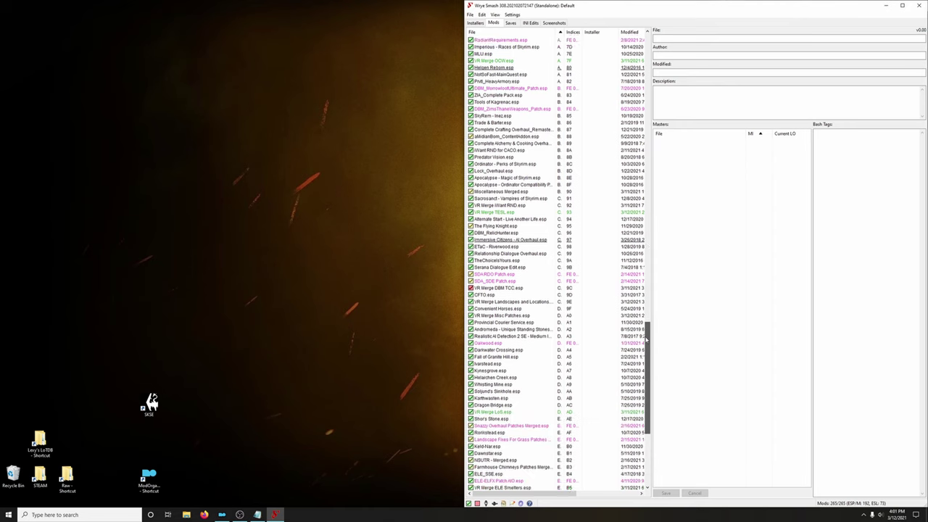
{"action": "left_click", "coordinate": [494, 262]}
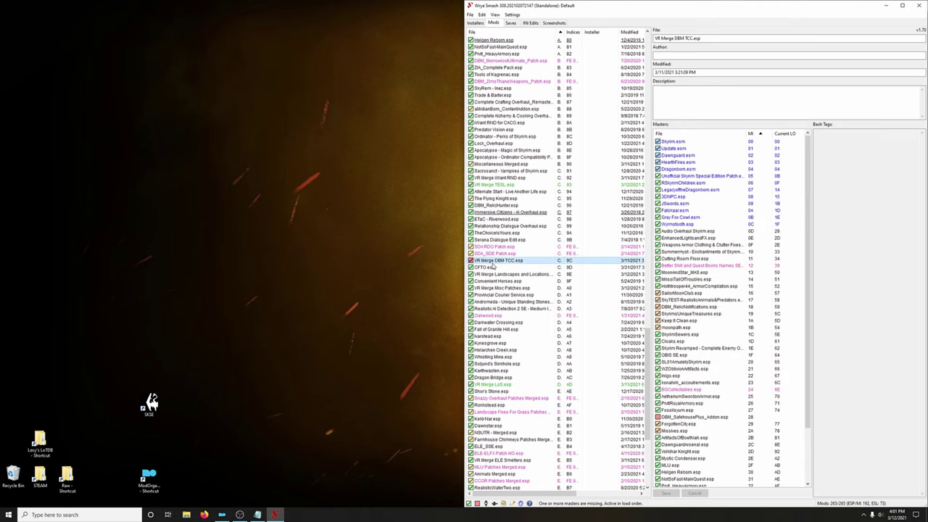
{"action": "scroll", "coordinate": [714, 426], "scroll_direction": "down", "scroll_amount": 3}
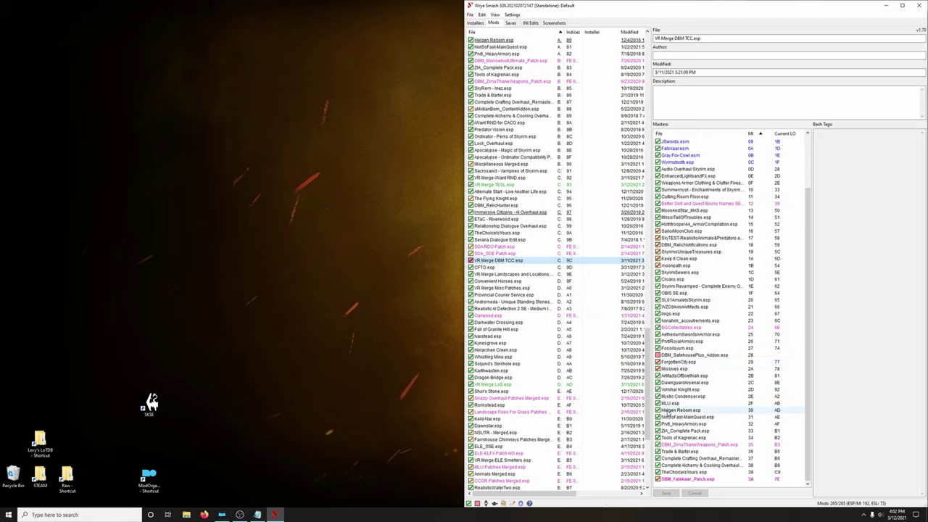
{"action": "left_click", "coordinate": [682, 356]}
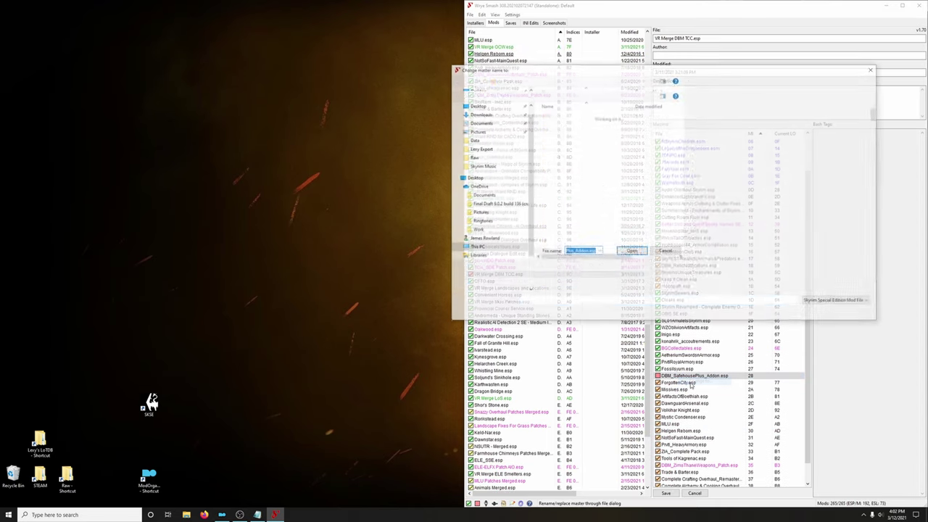
{"action": "type", "text": "vr"}
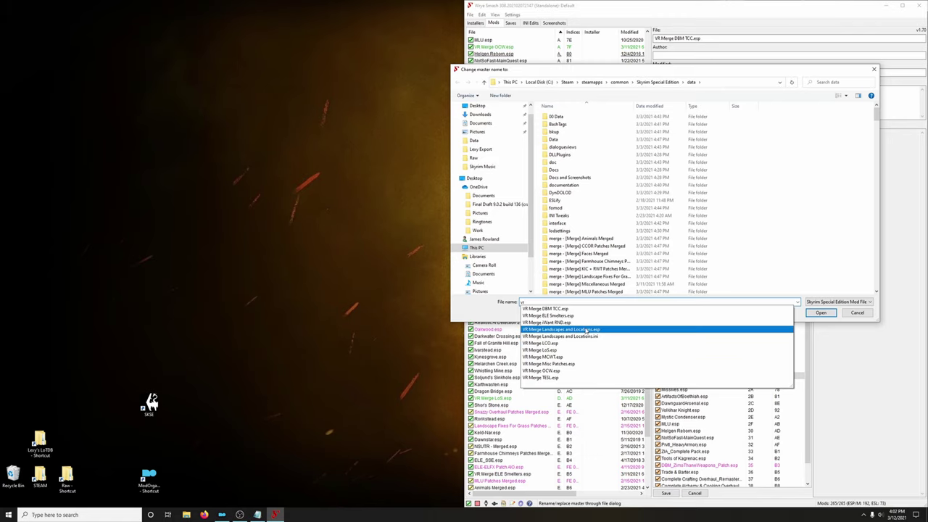
{"action": "left_click", "coordinate": [586, 330]}
{"action": "left_click", "coordinate": [830, 313]}
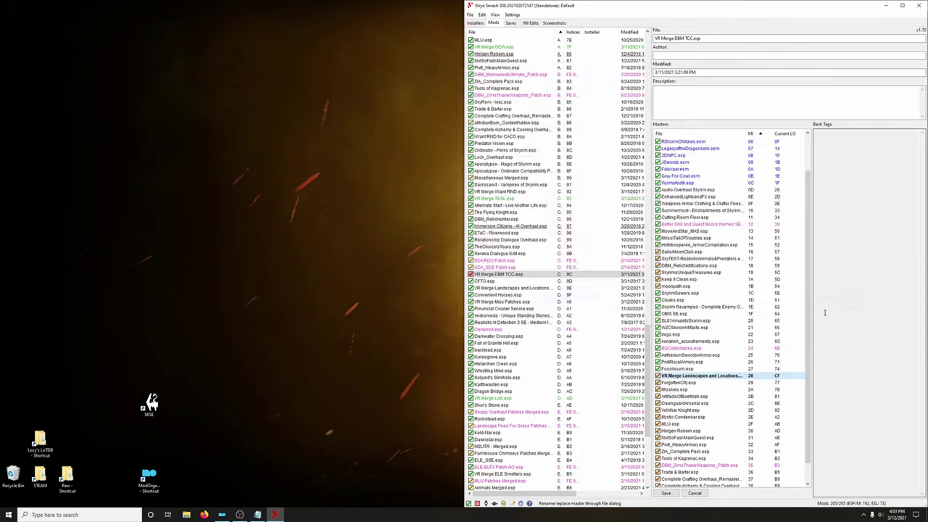
{"action": "left_click", "coordinate": [671, 494]}
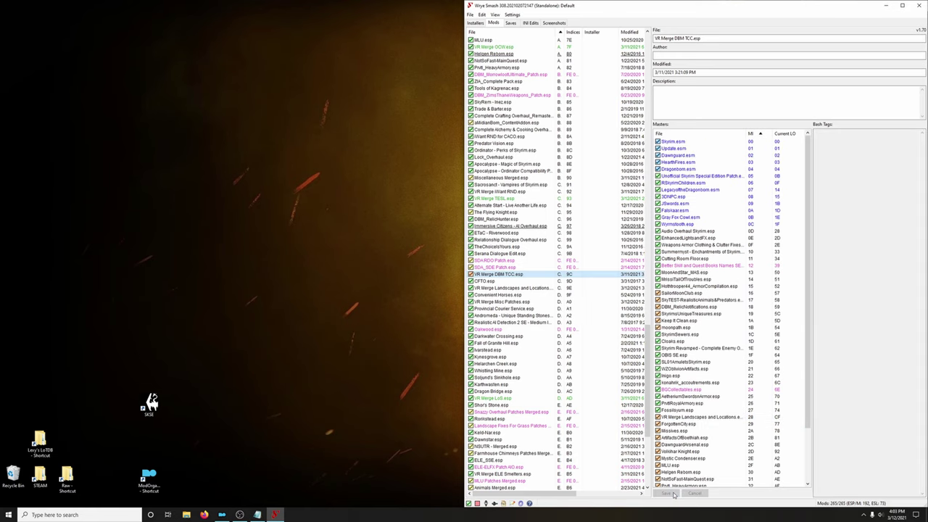
- In Lexy's LoTD SE OMEGA - Conflict Resolution.esp, change the missing master PilgrimsDelight.esp to VR Merge Landscapes and Locations.esp
{"action": "scroll", "coordinate": [605, 369], "scroll_direction": "down", "scroll_amount": 9}
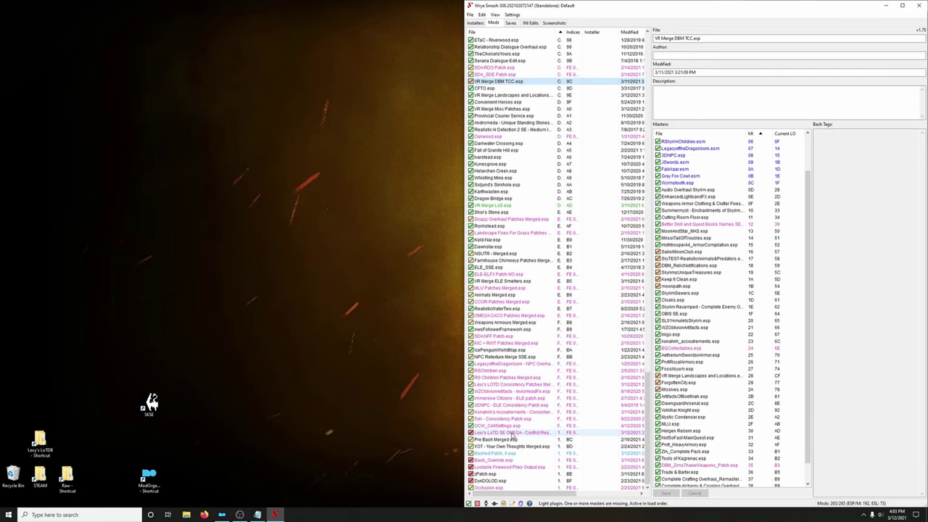
{"action": "left_click", "coordinate": [515, 433]}
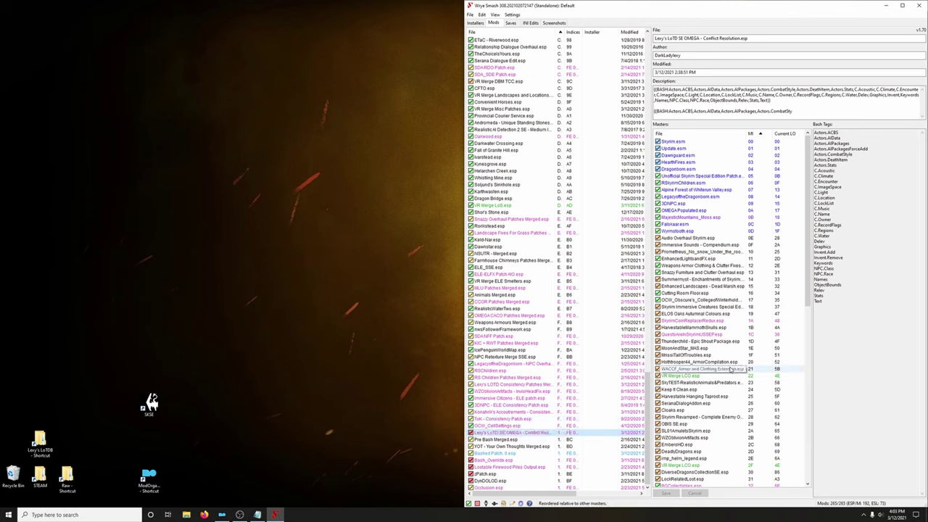
{"action": "scroll", "coordinate": [729, 380], "scroll_direction": "down", "scroll_amount": 7}
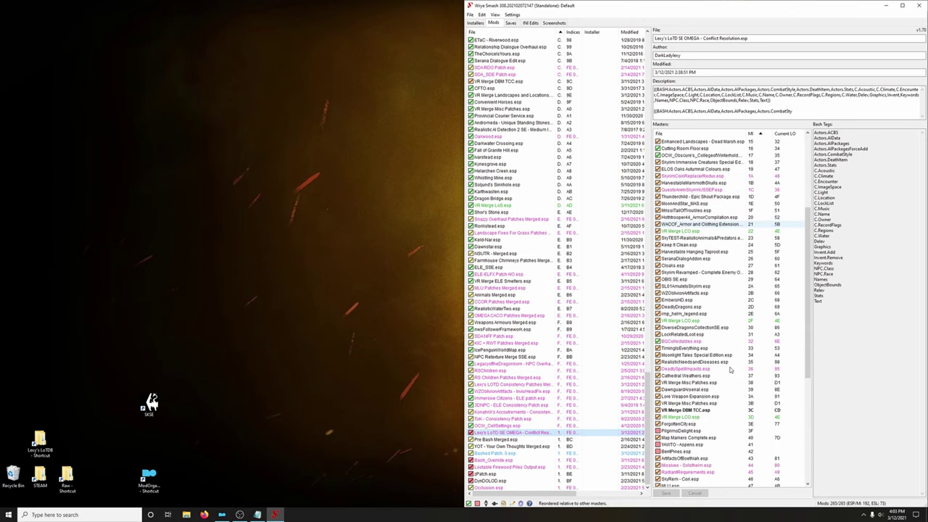
{"action": "scroll", "coordinate": [730, 370], "scroll_direction": "down", "scroll_amount": 3}
{"action": "scroll", "coordinate": [731, 370], "scroll_direction": "down", "scroll_amount": 1}
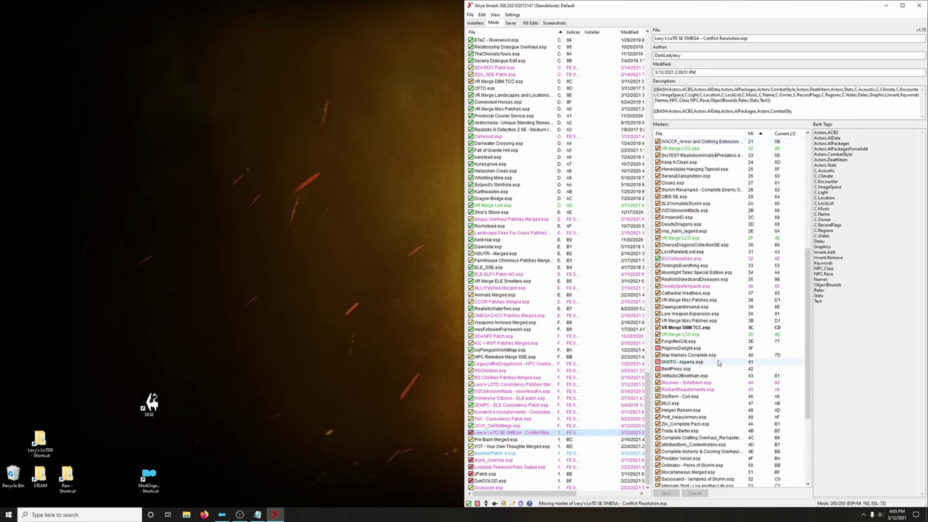
{"action": "left_click", "coordinate": [692, 349]}
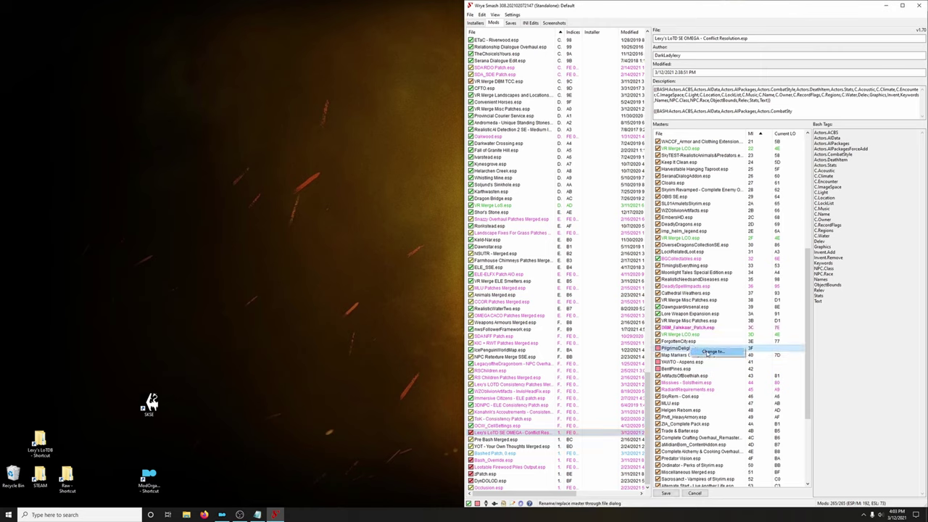
{"action": "type", "text": "vr"}
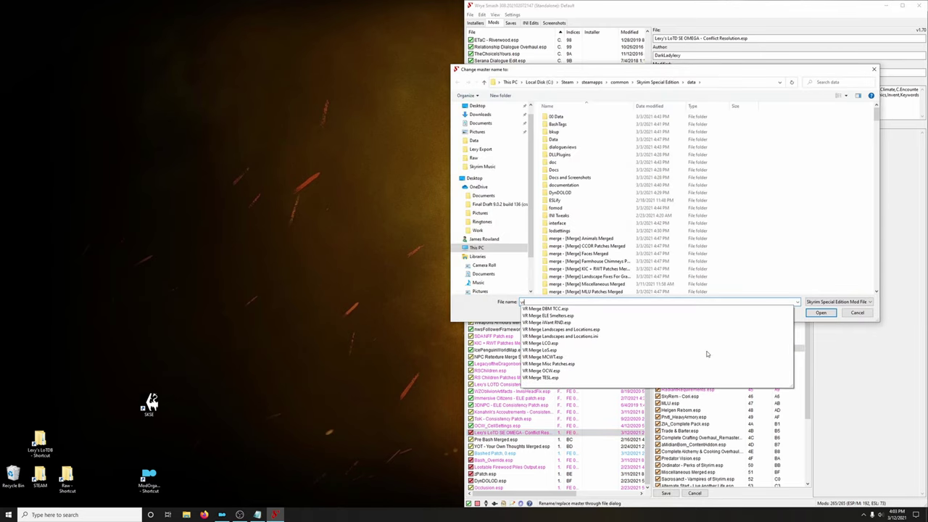
{"action": "left_click", "coordinate": [587, 330]}
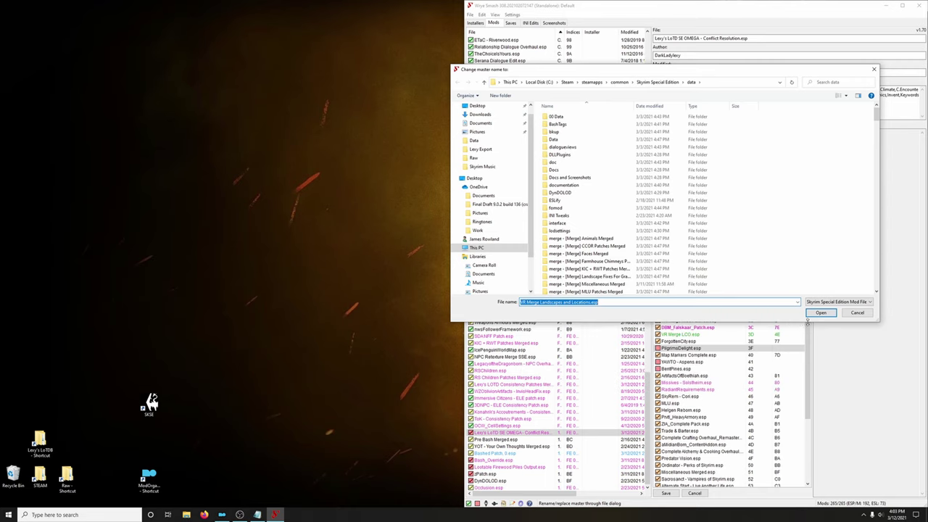
{"action": "left_click", "coordinate": [821, 313]}
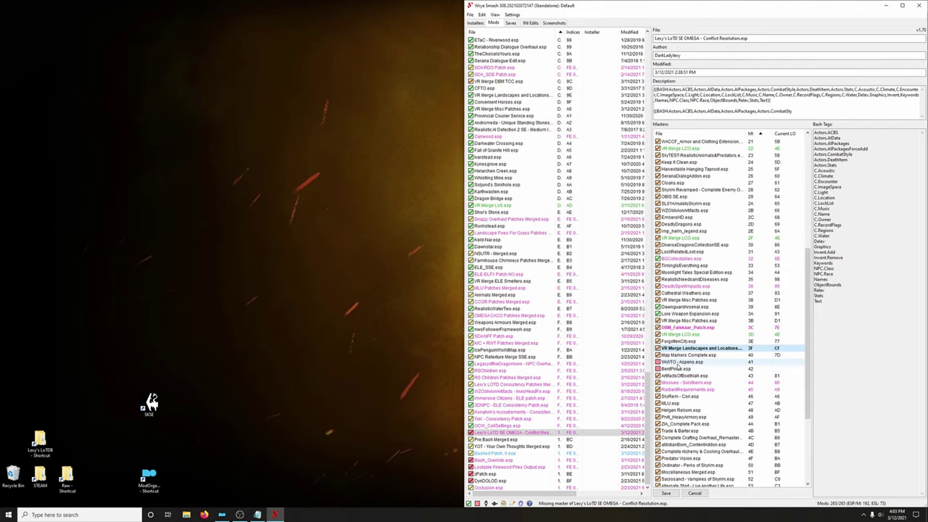
- Change the missing master YAWTO - Aspens.esp of the Conflict Resolution plugin to VR Merge Landscapes and Locations.esp
{"action": "left_click", "coordinate": [676, 362]}
{"action": "left_click", "coordinate": [683, 364]}
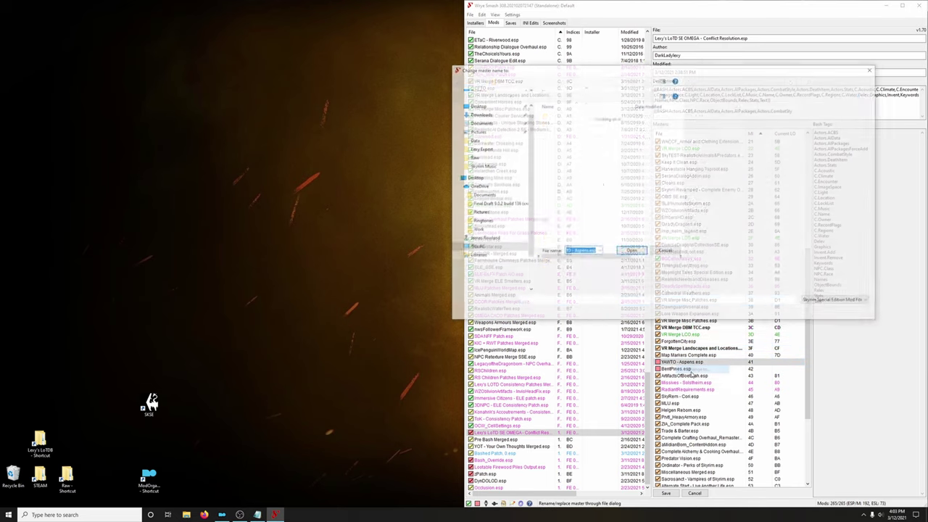
{"action": "type", "text": "vr"}
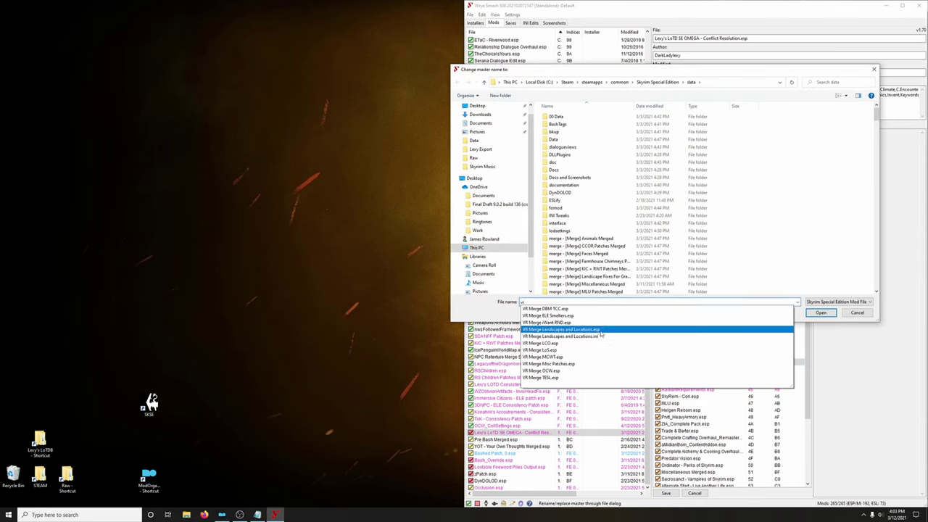
{"action": "left_click", "coordinate": [601, 331]}
{"action": "left_click", "coordinate": [821, 313]}
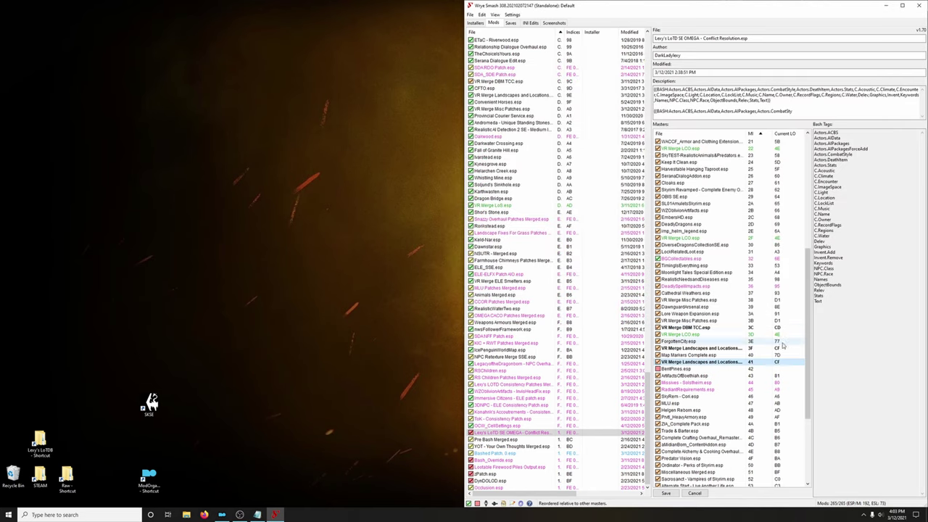
- Replace the missing BentPines.esp master of the Conflict Resolution plugin with VR Merge Landscapes and Locations.esp and save the plugin
{"action": "left_click", "coordinate": [685, 370]}
{"action": "left_click", "coordinate": [684, 370]}
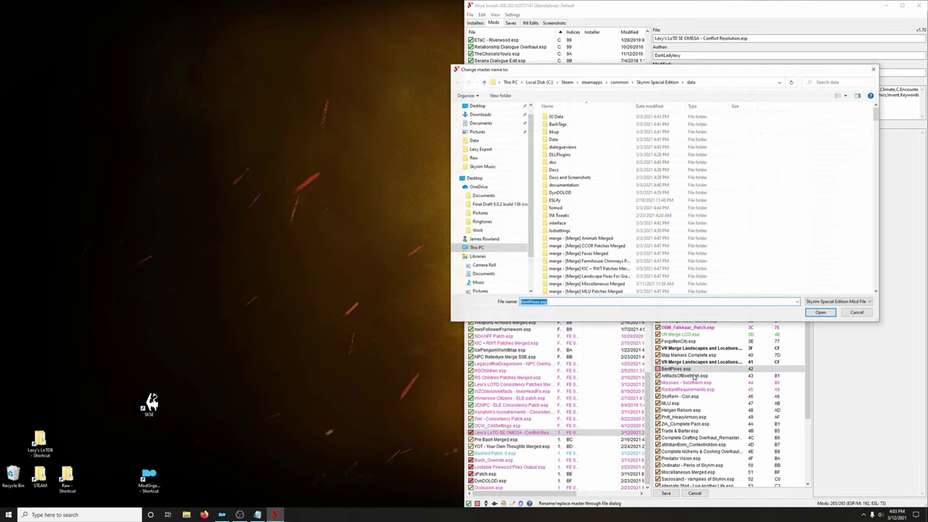
{"action": "type", "text": "vr"}
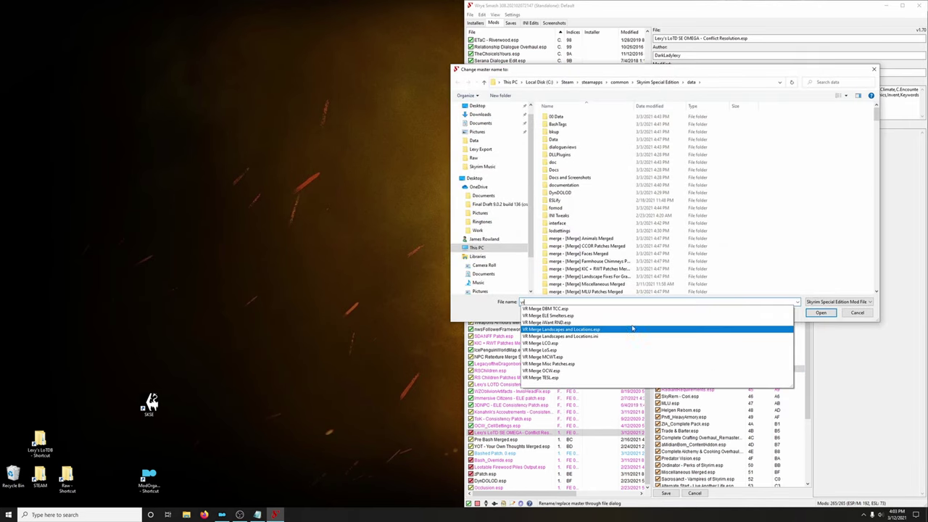
{"action": "left_click", "coordinate": [618, 331]}
{"action": "left_click", "coordinate": [821, 314]}
{"action": "scroll", "coordinate": [768, 391], "scroll_direction": "down", "scroll_amount": 2}
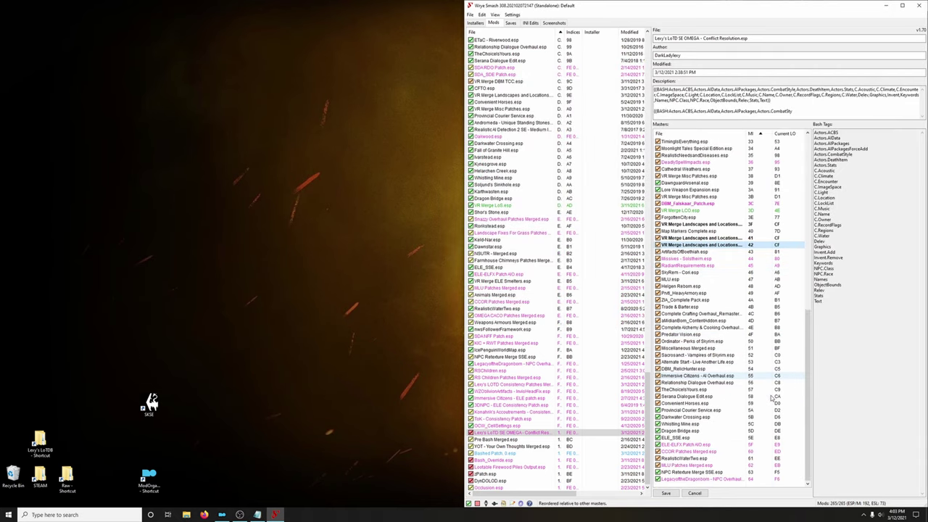
{"action": "left_click", "coordinate": [666, 493]}
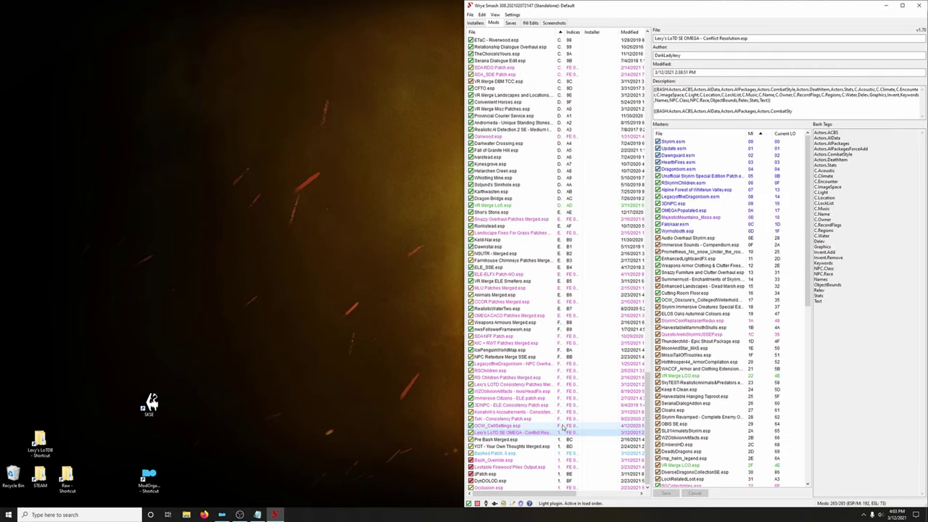
- Change the missing Immersive Hold Borders SE.esp master of Bash_Override.esp to VR Merge Landscapes and Locations.esp and save it
{"action": "left_click", "coordinate": [512, 461]}
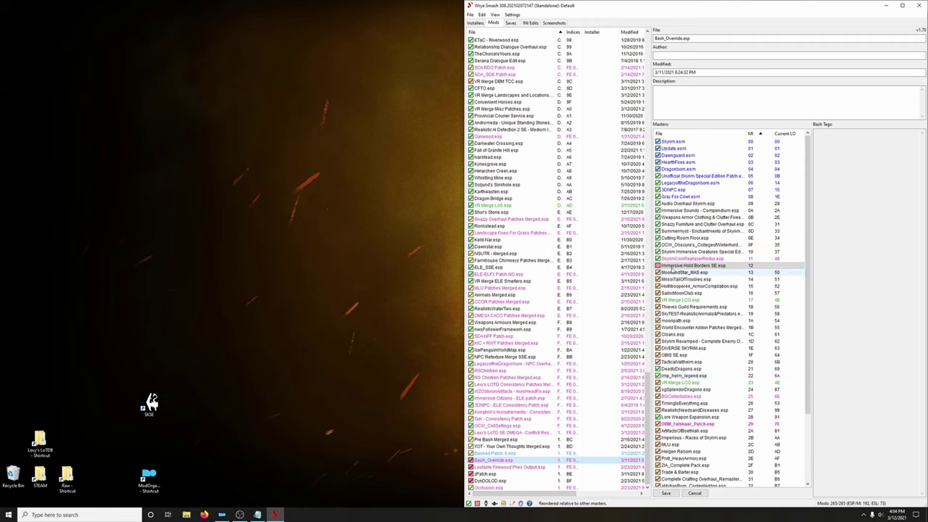
{"action": "right_click", "coordinate": [696, 267]}
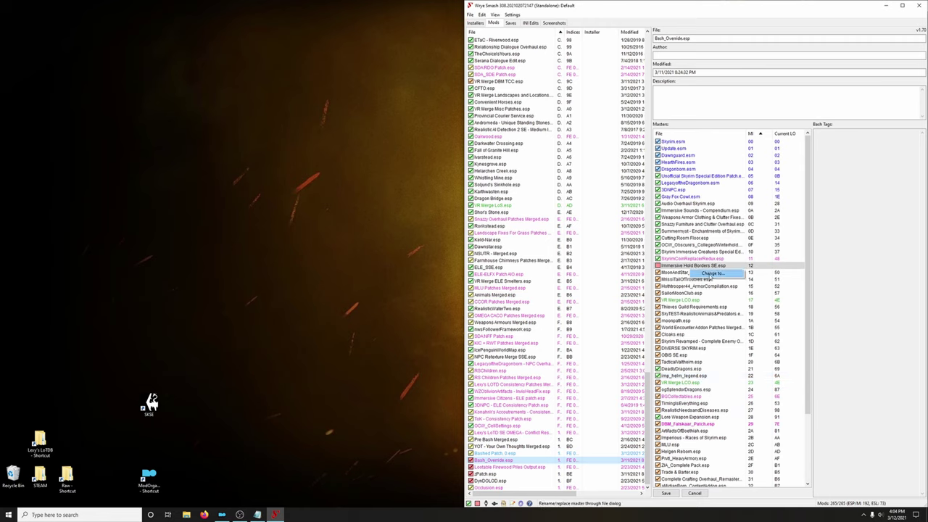
{"action": "left_click", "coordinate": [713, 281]}
{"action": "type", "text": "vr"}
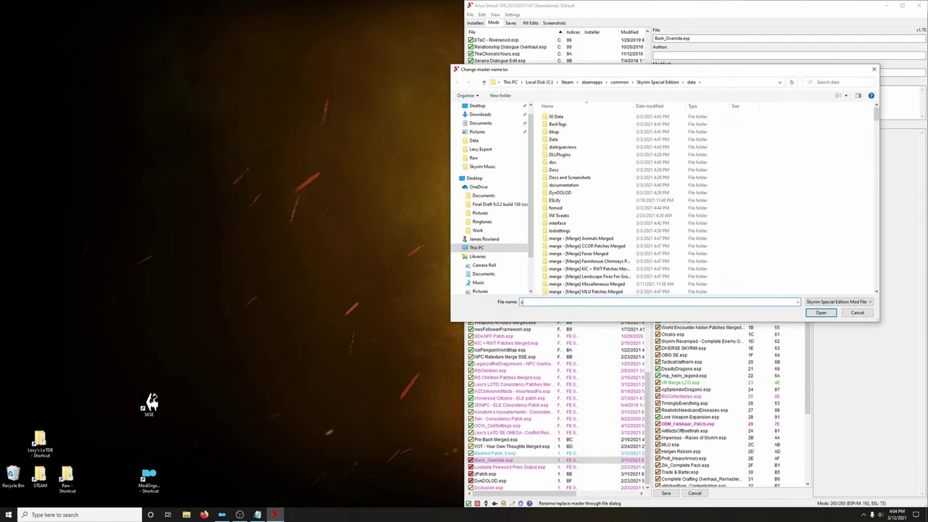
{"action": "left_click", "coordinate": [574, 330]}
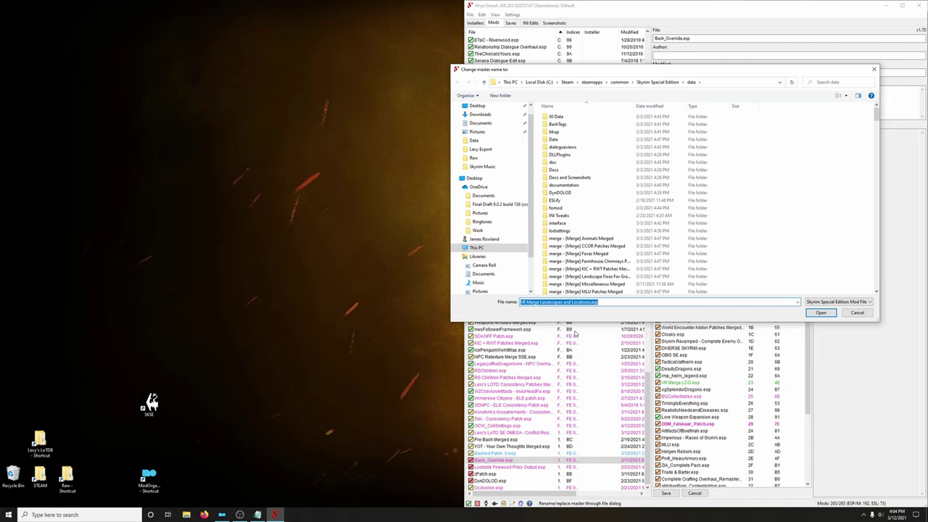
{"action": "left_click", "coordinate": [821, 312]}
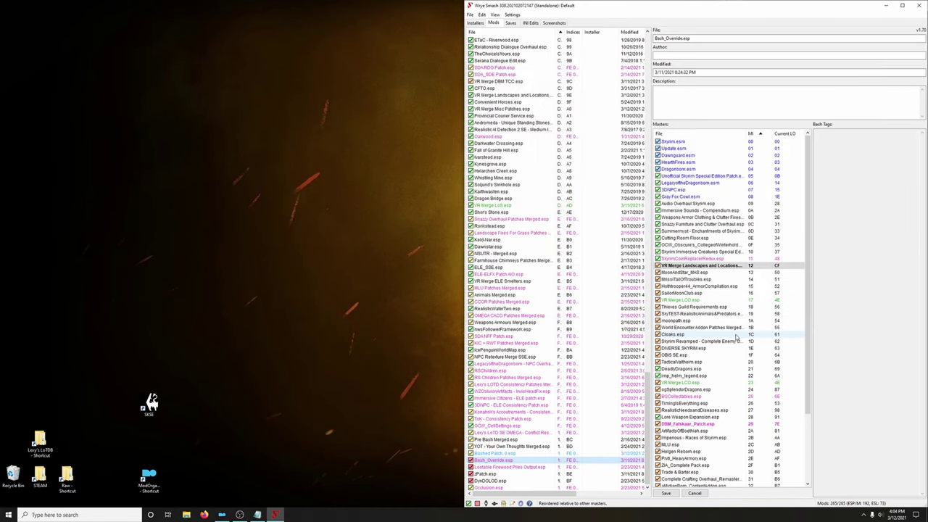
{"action": "left_click", "coordinate": [666, 493]}
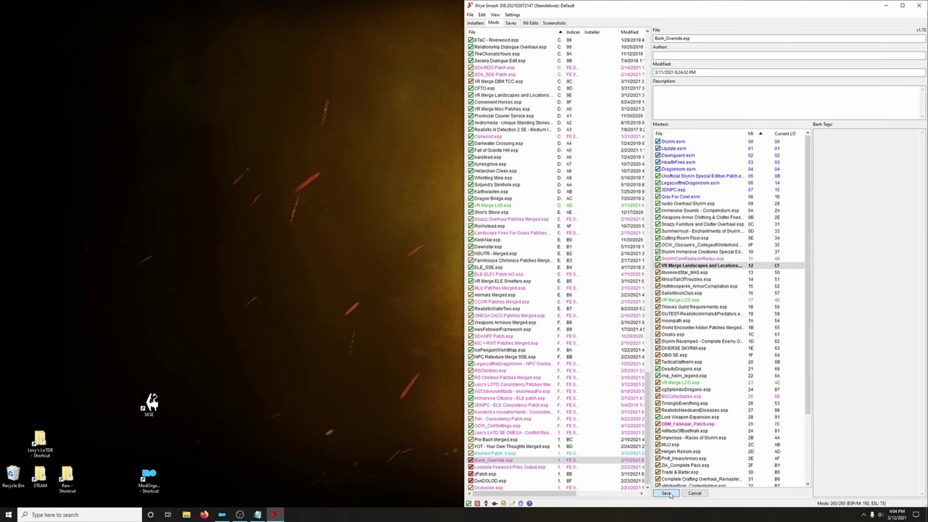
- Change the missing UniqueBorderGates-All.esp master of Lootable Firewood Piles Output.esp to VR Merge Landscapes and Locations.esp and save it
{"action": "left_click", "coordinate": [505, 468]}
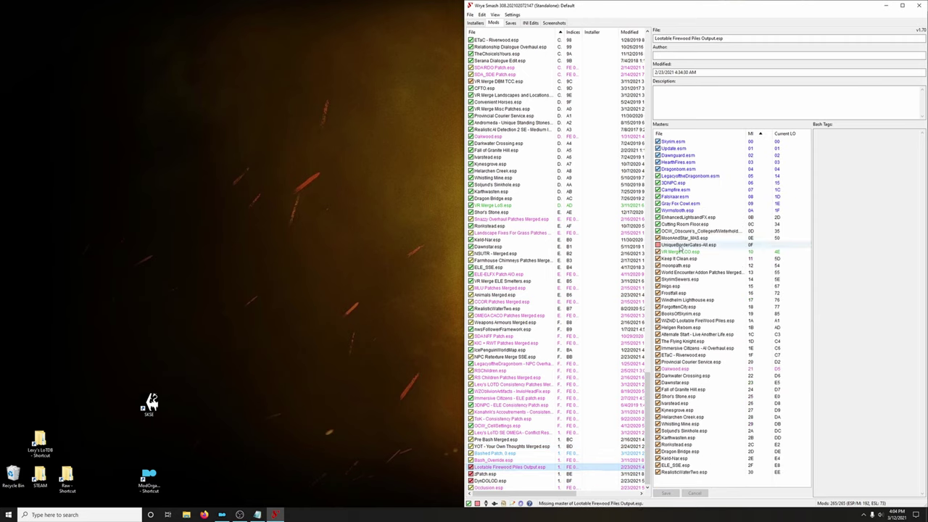
{"action": "right_click", "coordinate": [682, 247]}
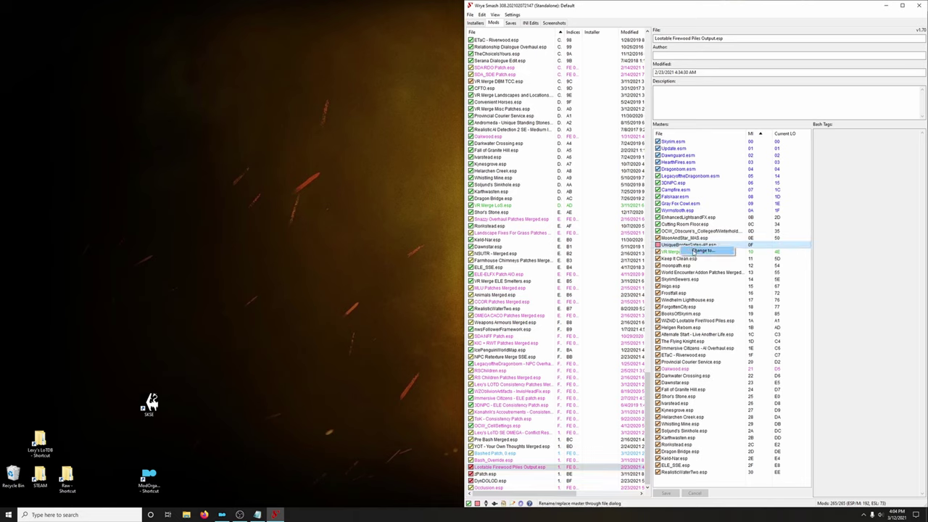
{"action": "left_click", "coordinate": [696, 254]}
{"action": "type", "text": "vr"}
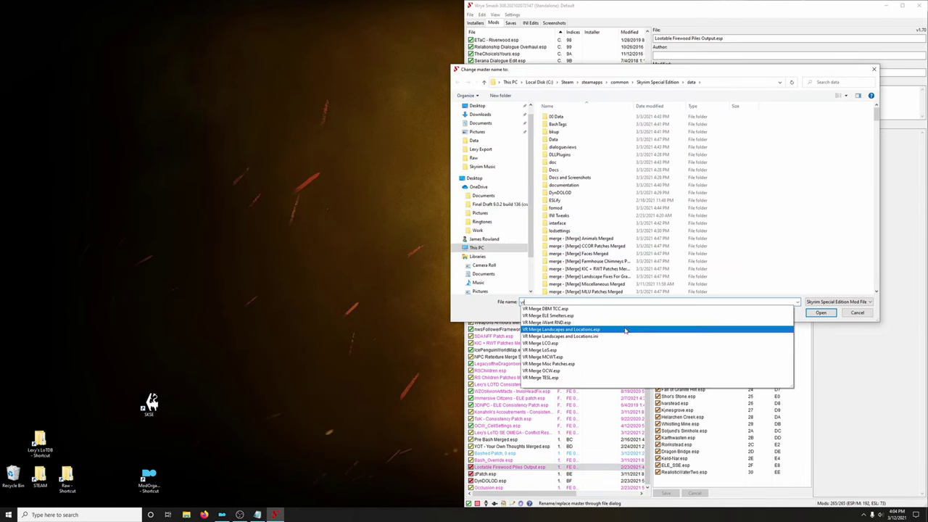
{"action": "left_click", "coordinate": [572, 331]}
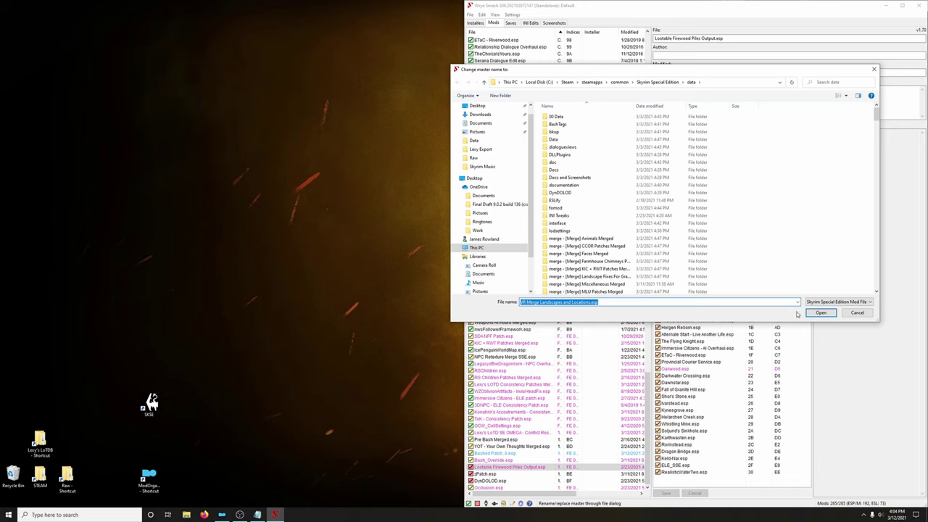
{"action": "left_click", "coordinate": [820, 312]}
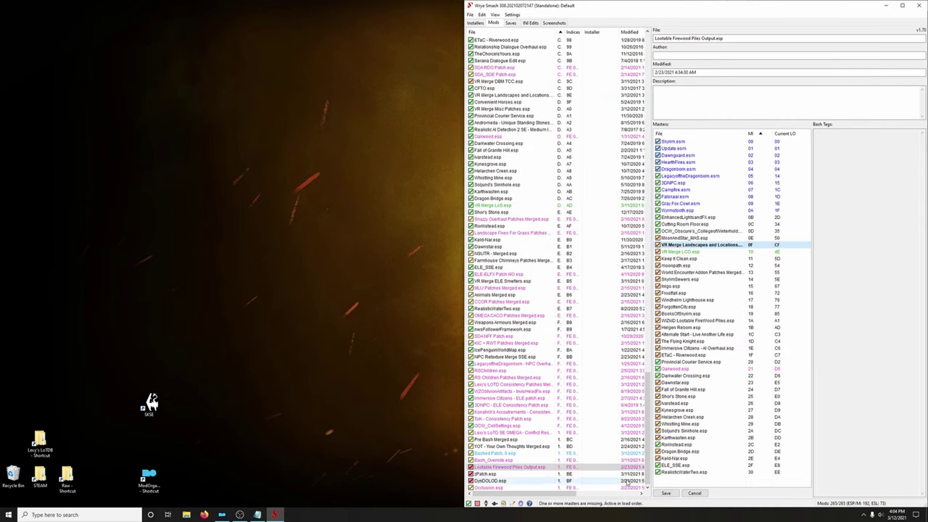
{"action": "left_click", "coordinate": [665, 493]}
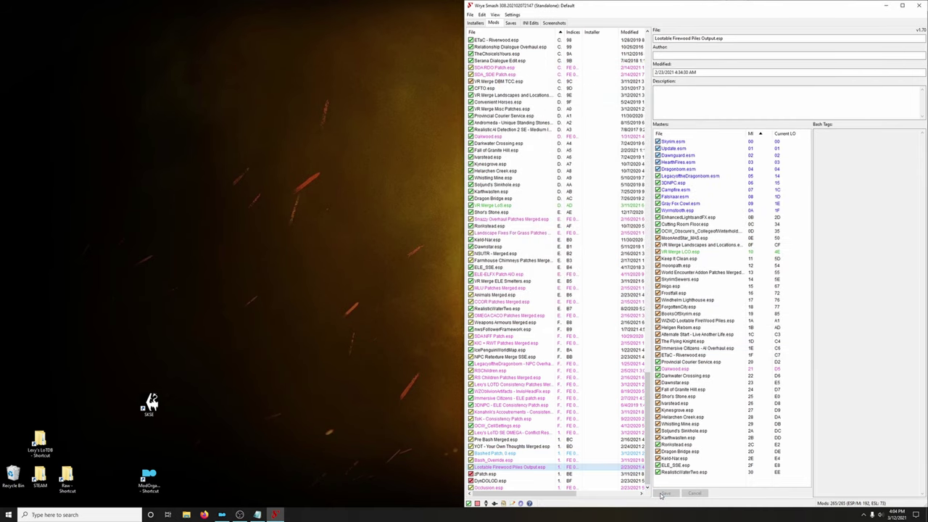
- In zPatch.esp, replace the Immersive Hold Borders SE.esp and UniqueBorderGates-All.esp masters with VR Merge Landscapes and Locations.esp and save
{"action": "left_click", "coordinate": [506, 475]}
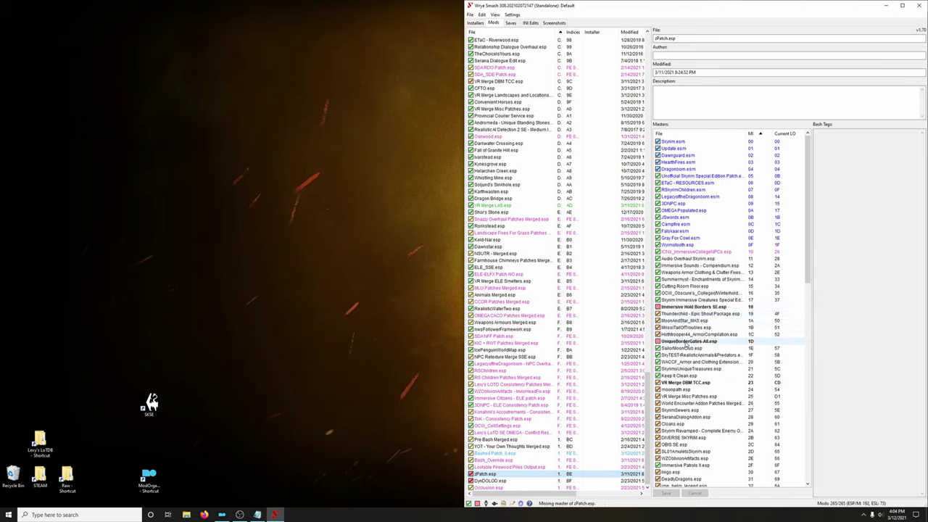
{"action": "left_click_drag", "start_coordinate": [687, 345], "coordinate": [695, 309]}
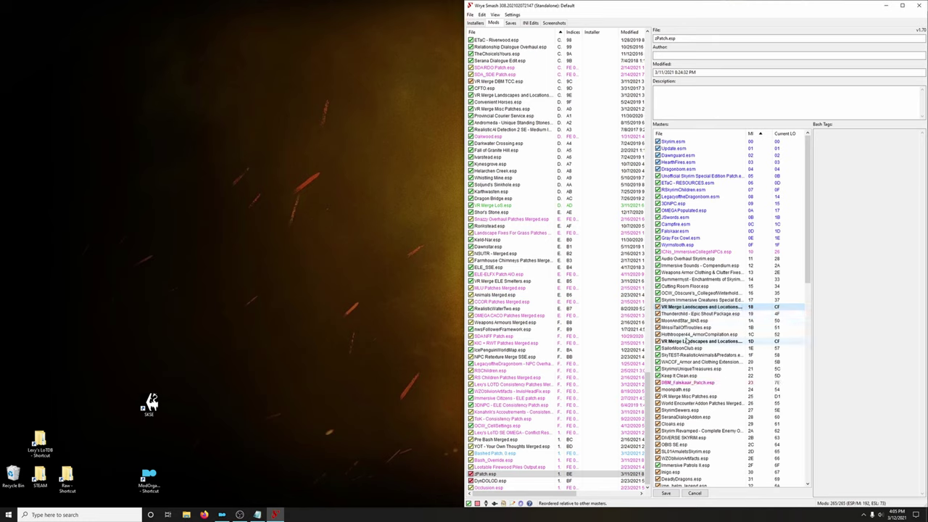
{"action": "left_click", "coordinate": [696, 335]}
{"action": "left_click_drag", "start_coordinate": [678, 310], "coordinate": [725, 312]}
{"action": "left_click", "coordinate": [666, 494]}
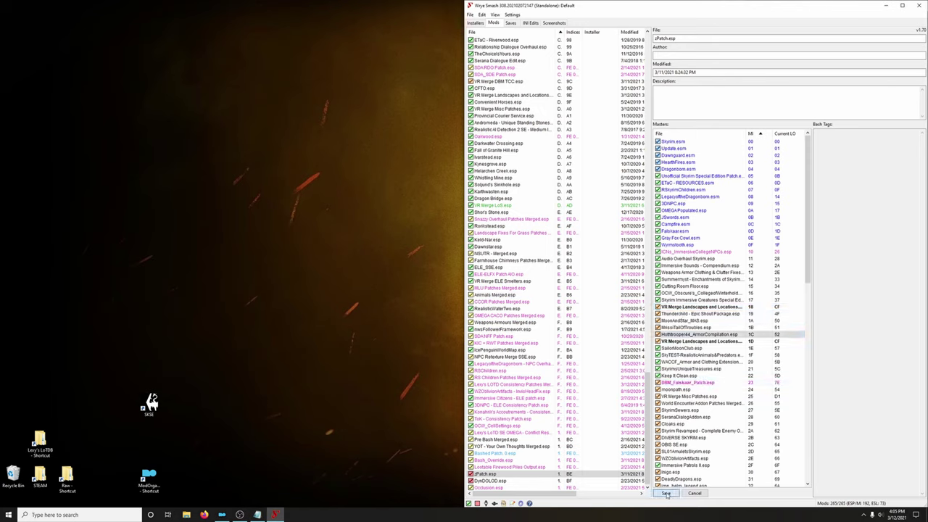
- Replace DynDOLOD.esp's missing Immersive Hold Borders, SpiceOfLife Orc Strongholds, UniqueBorderGates-All and BentPines masters with VR Merge Landscapes and Locations.esp and save
{"action": "left_click", "coordinate": [514, 481]}
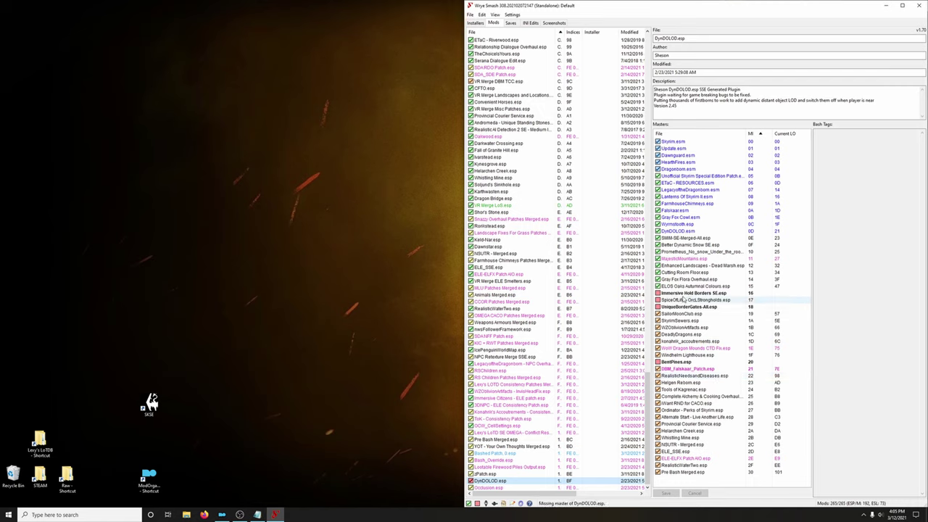
{"action": "left_click", "coordinate": [683, 296]}
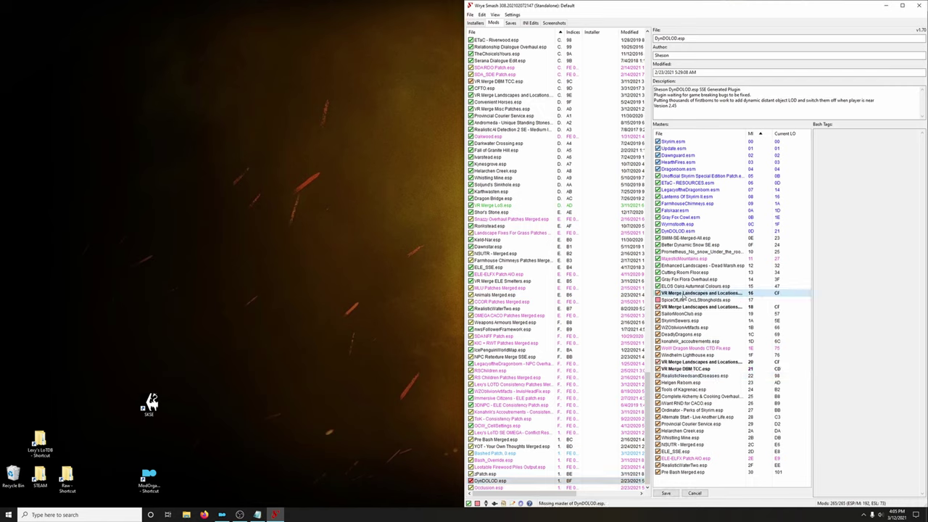
{"action": "key", "text": "Return"}
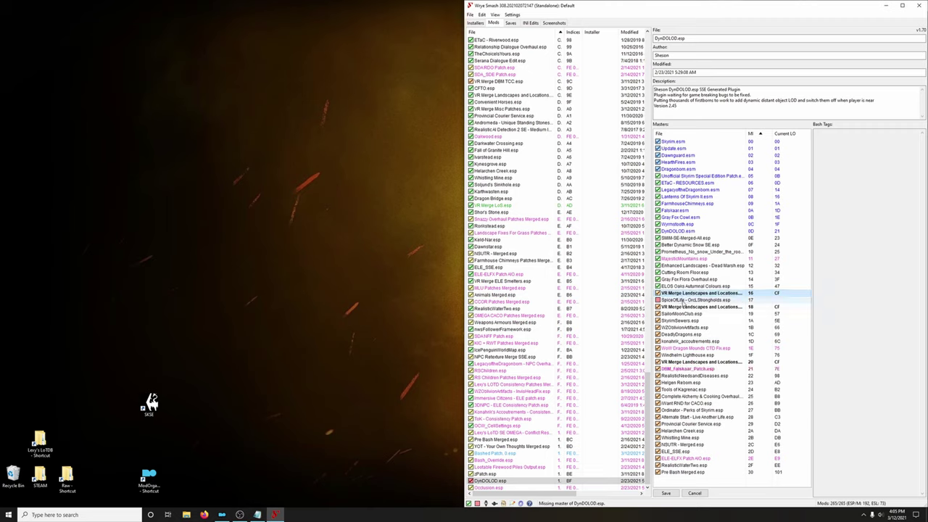
{"action": "left_click", "coordinate": [686, 301]}
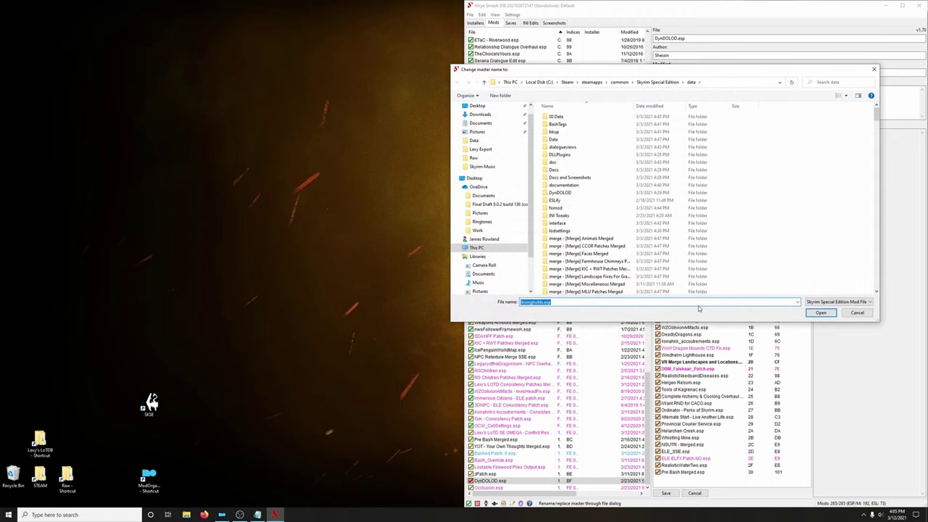
{"action": "type", "text": "vr"}
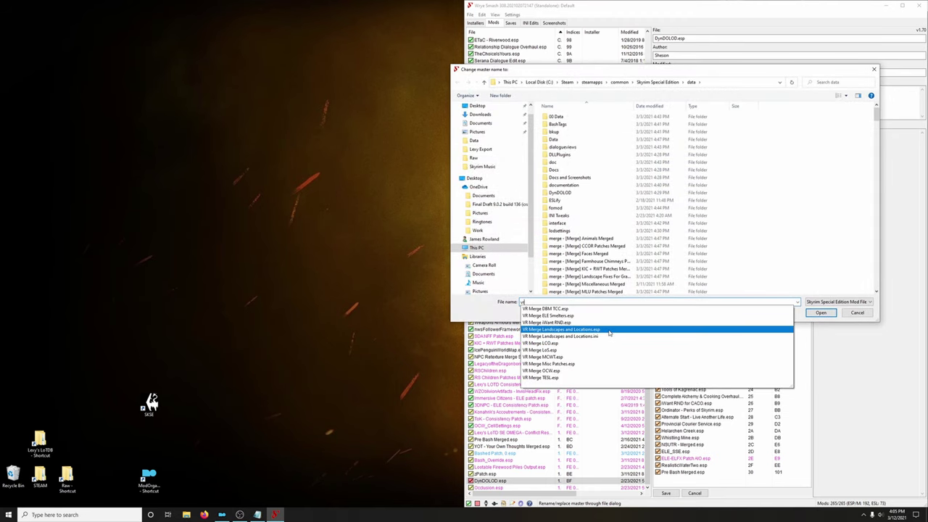
{"action": "left_click", "coordinate": [609, 330]}
{"action": "left_click", "coordinate": [820, 314]}
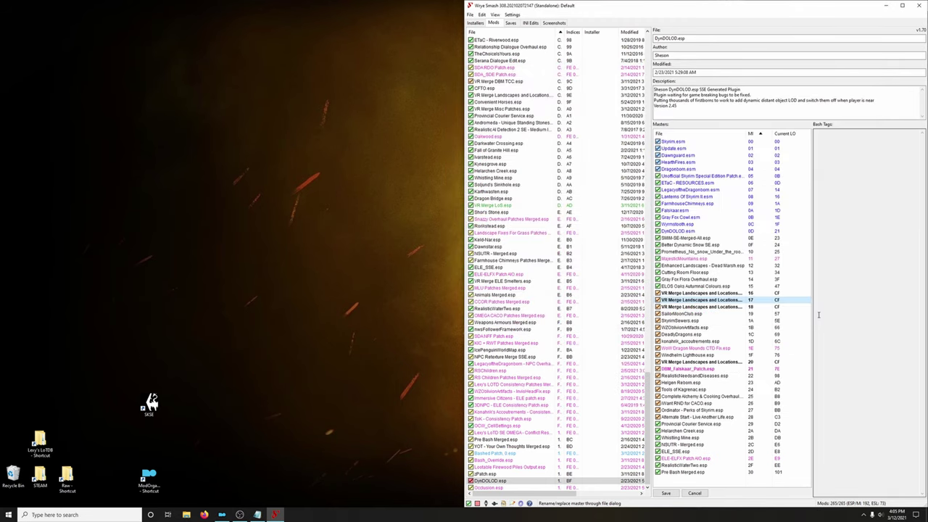
{"action": "left_click", "coordinate": [666, 494]}
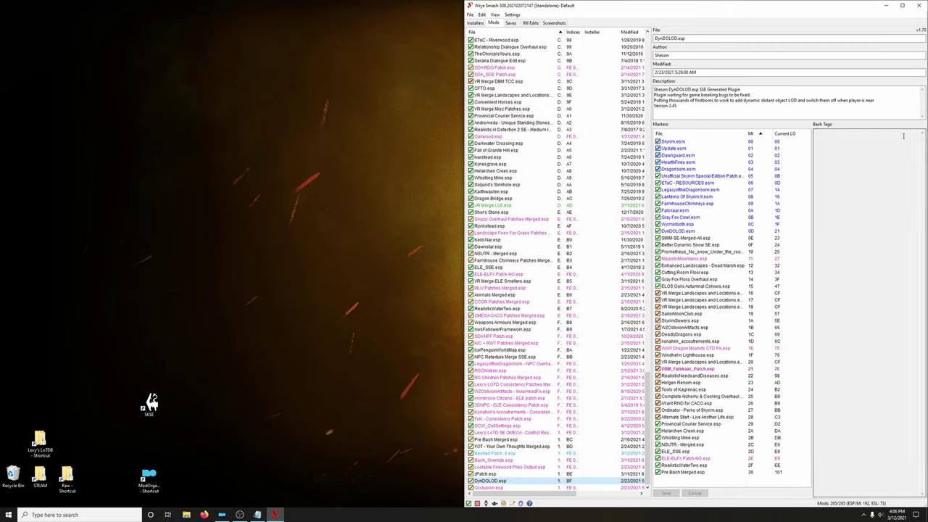
- Close Wrye Smash and launch SSEEdit from Mod Organizer, loading all the active plugins
{"action": "left_click", "coordinate": [916, 5]}
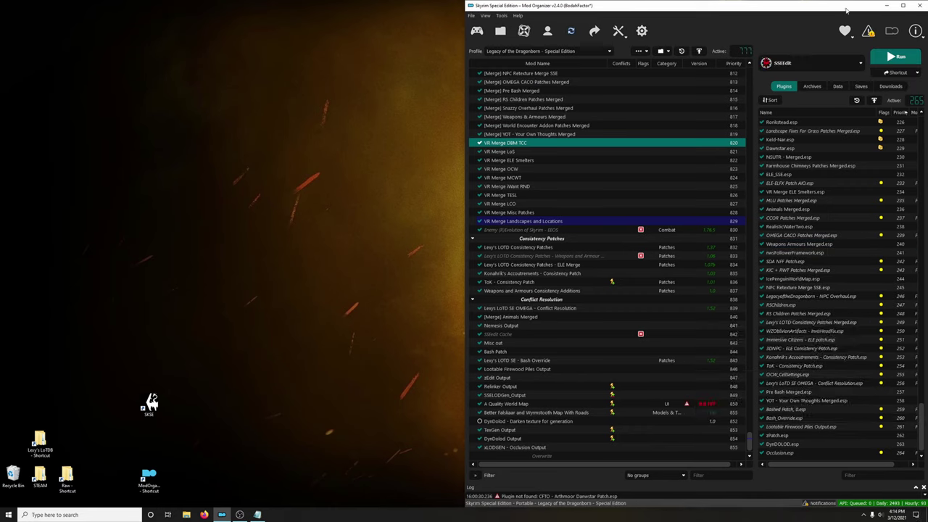
{"action": "left_click", "coordinate": [876, 58]}
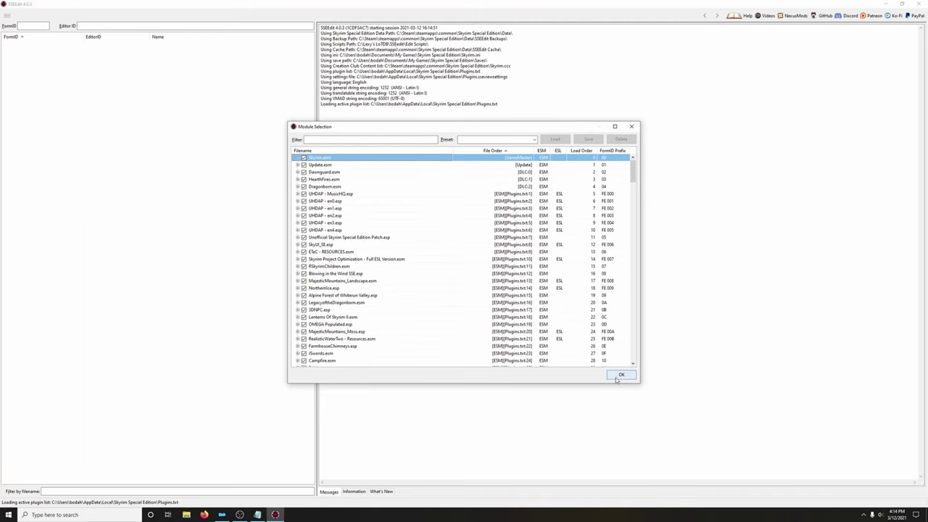
{"action": "left_click", "coordinate": [615, 378]}
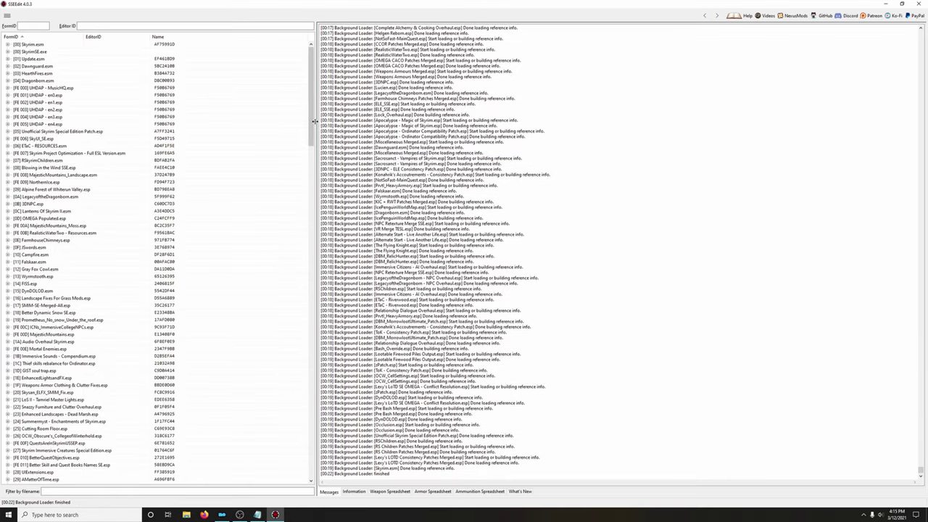
- Check Lexy's LoTD SE OMEGA - Conflict Resolution.esp for errors
{"action": "left_click_drag", "start_coordinate": [312, 122], "coordinate": [311, 449]}
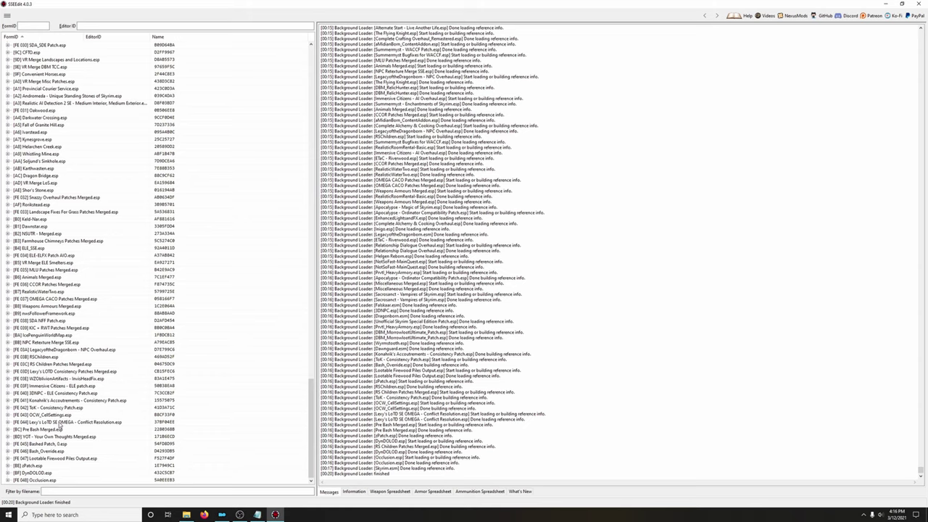
{"action": "left_click", "coordinate": [77, 425]}
{"action": "right_click", "coordinate": [77, 425]}
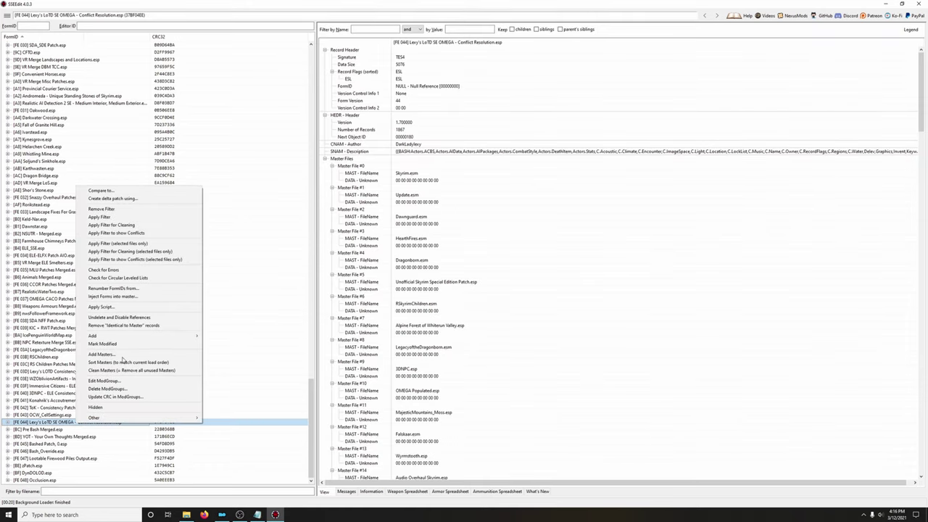
{"action": "left_click", "coordinate": [123, 270]}
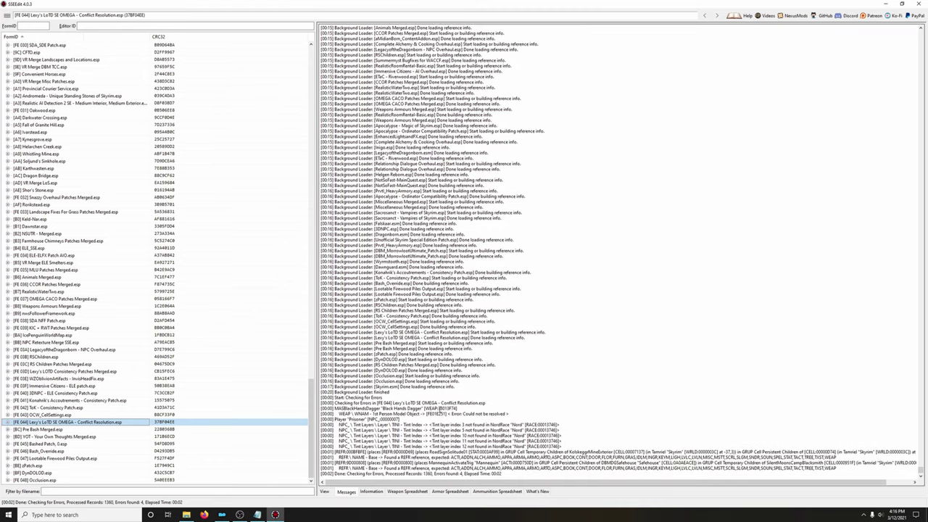
- Look up the Black Hands Dagger weapon record by its FormID 38013F74 from the error report
{"action": "left_click_drag", "start_coordinate": [438, 409], "coordinate": [457, 409]}
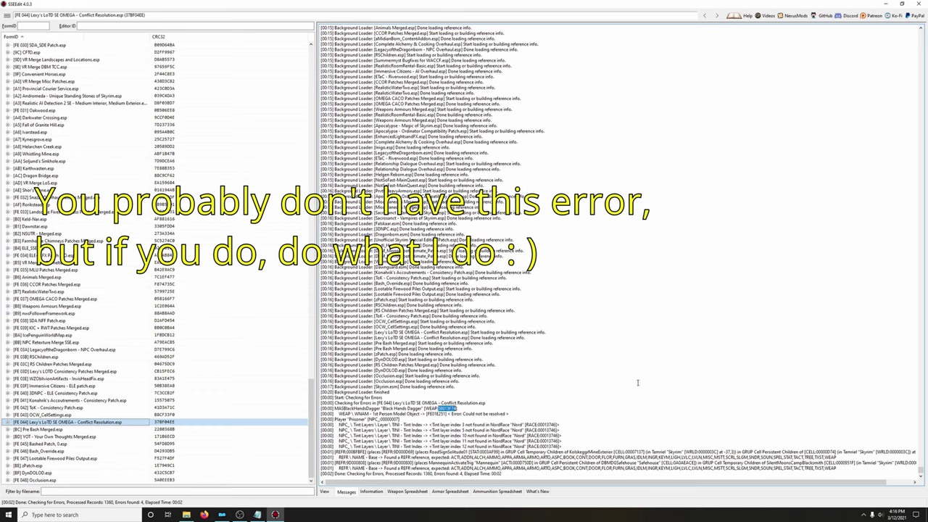
{"action": "left_click", "coordinate": [33, 26]}
{"action": "type", "text": "00013F74"}
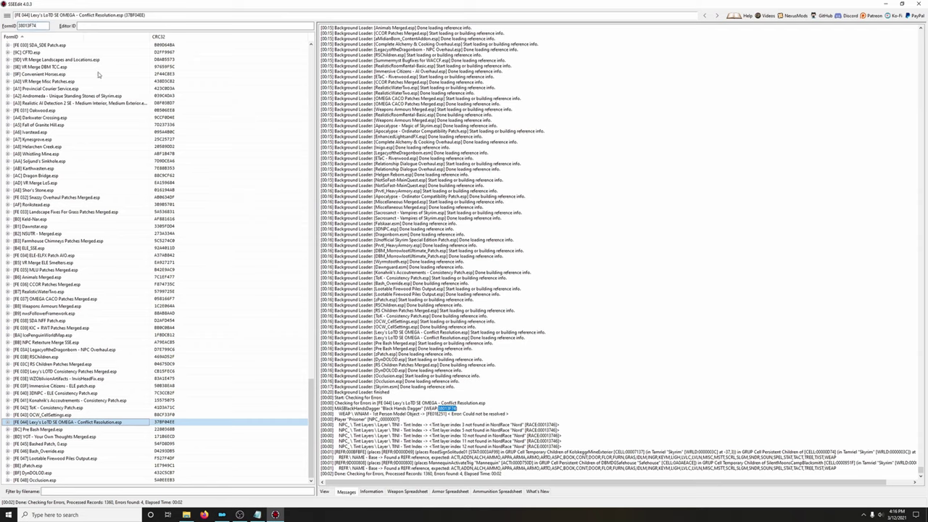
{"action": "key", "text": "Return"}
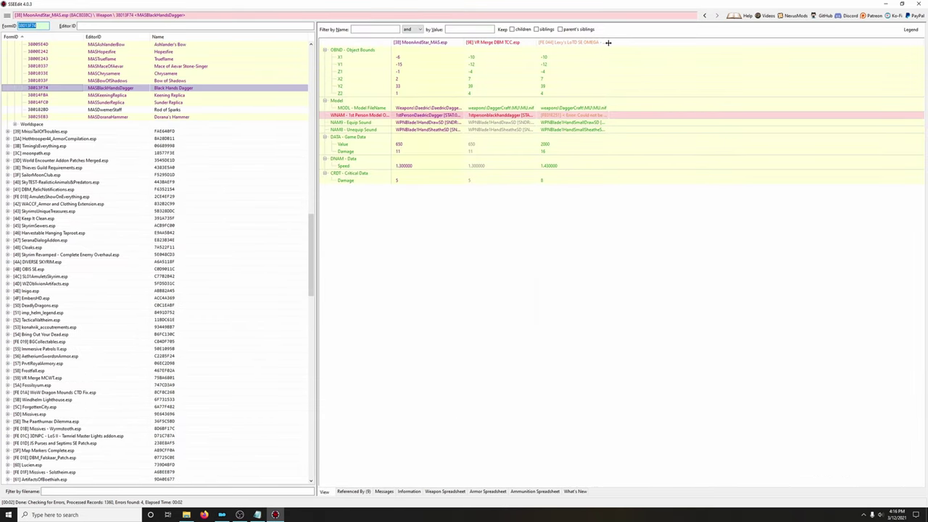
- Copy the 1st Person Model value from VR Merge DBM TCC.esp into the Conflict Resolution override, adding VR Merge DBM TCC.esp as a master
{"action": "left_click_drag", "start_coordinate": [610, 42], "coordinate": [645, 43]}
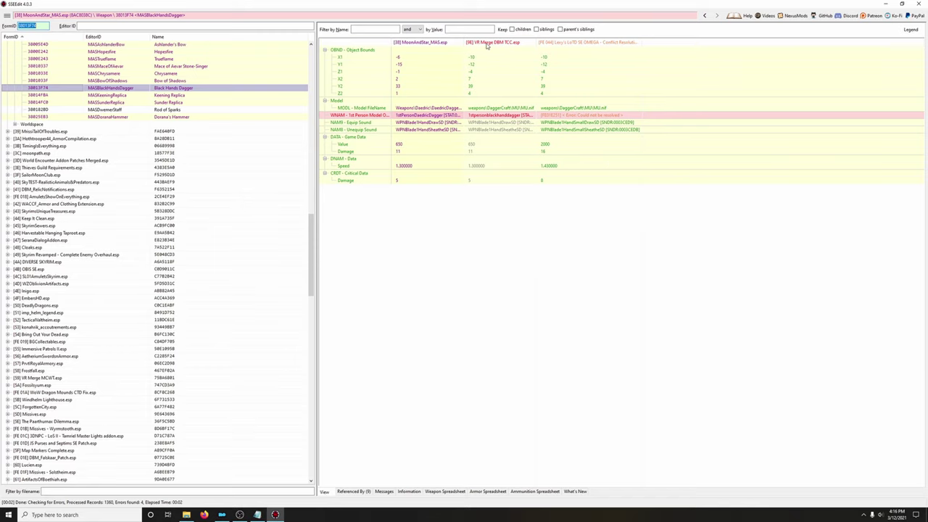
{"action": "left_click", "coordinate": [500, 116]}
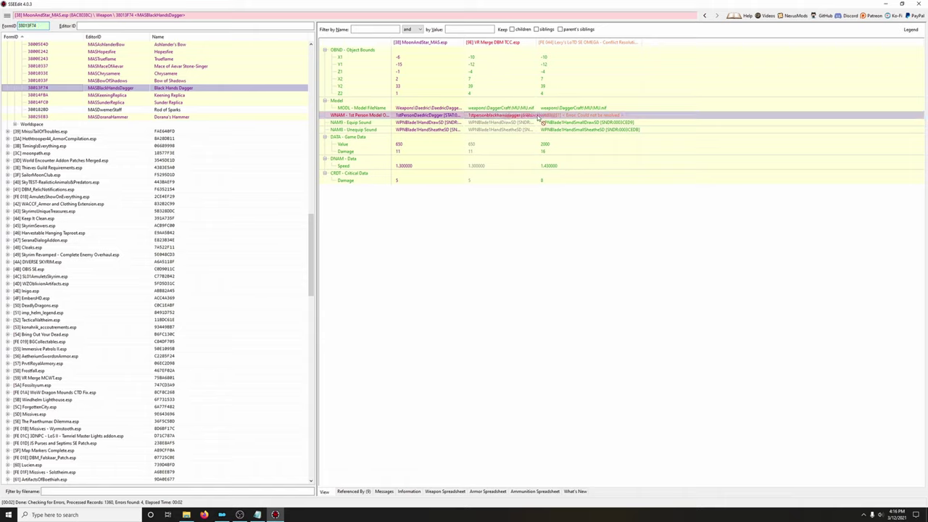
{"action": "double_click", "coordinate": [588, 117]}
{"action": "left_click", "coordinate": [531, 297]}
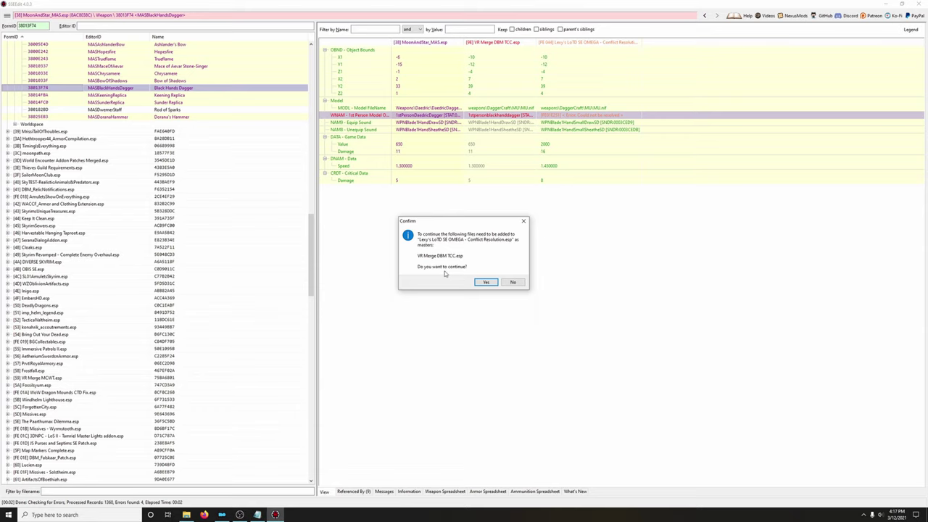
{"action": "left_click", "coordinate": [485, 282]}
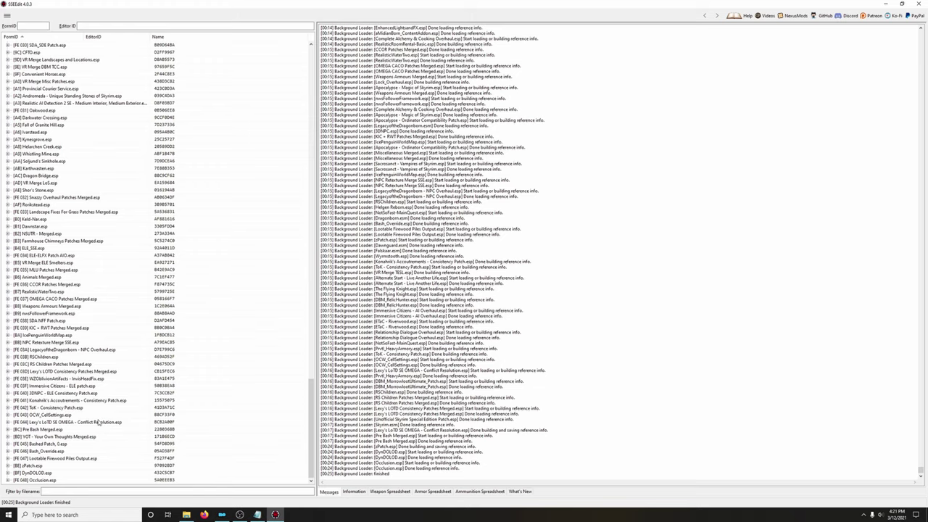
- Check Lexy's LoTD SE OMEGA - Conflict Resolution.esp for errors again in the reloaded session
{"action": "left_click", "coordinate": [79, 423]}
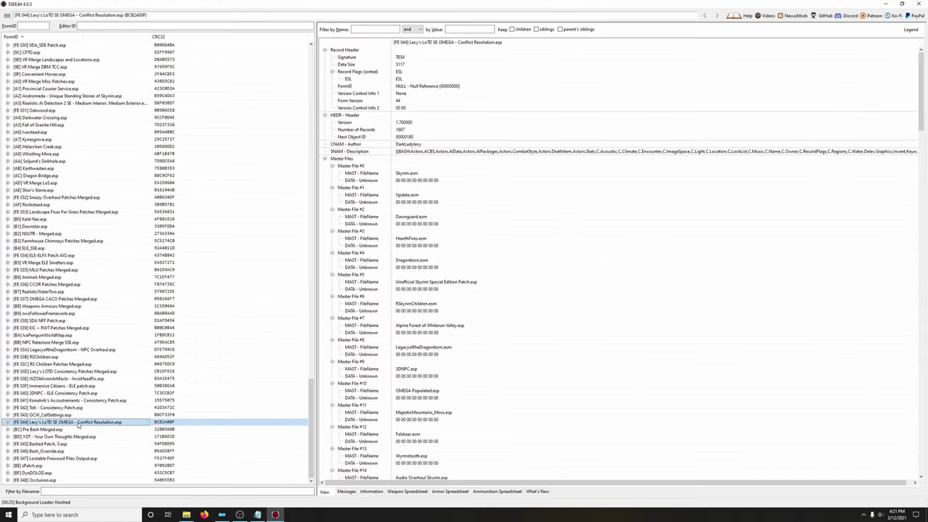
{"action": "right_click", "coordinate": [78, 425]}
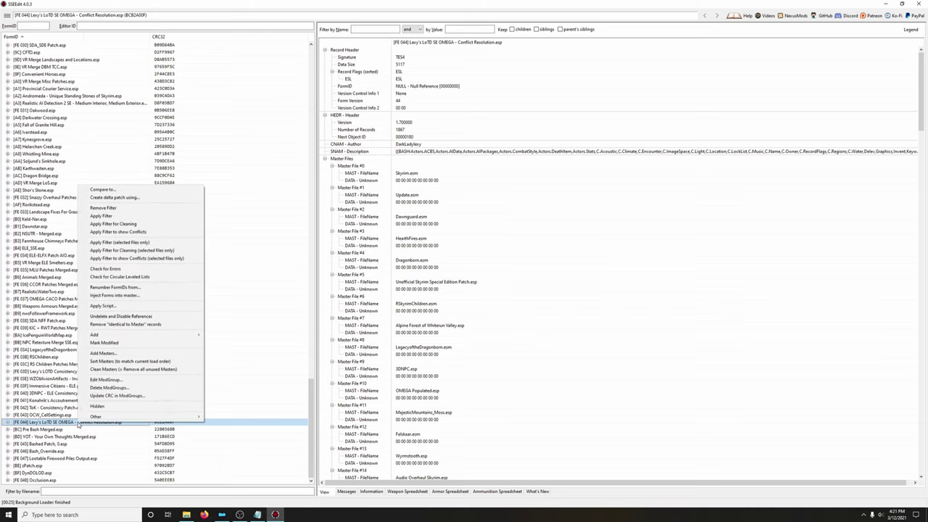
{"action": "left_click", "coordinate": [81, 269]}
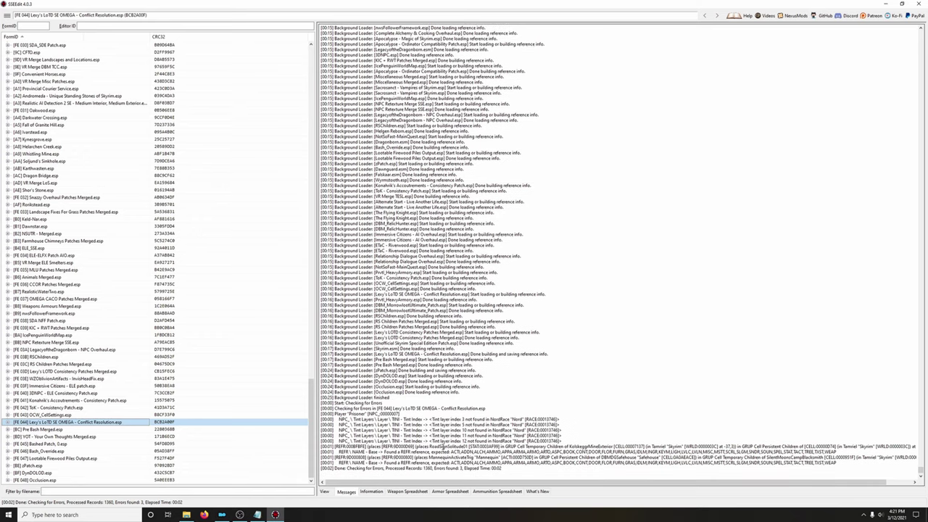
- Look up the Etched Tablet placed object by its FormID 000BFBFE from the error report and widen its plugin columns
{"action": "left_click_drag", "start_coordinate": [346, 446], "coordinate": [363, 447]}
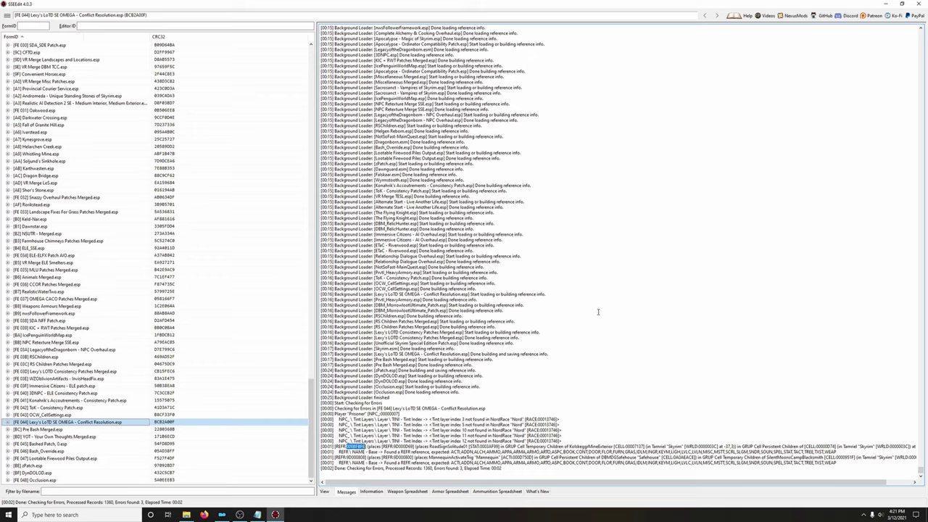
{"action": "left_click", "coordinate": [32, 26]}
{"action": "type", "text": "0008FBFE"}
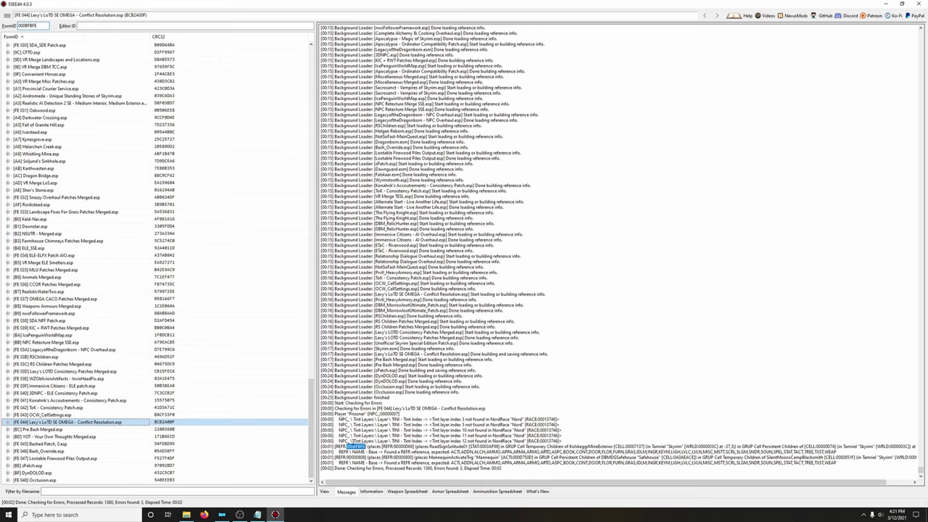
{"action": "key", "text": "Return"}
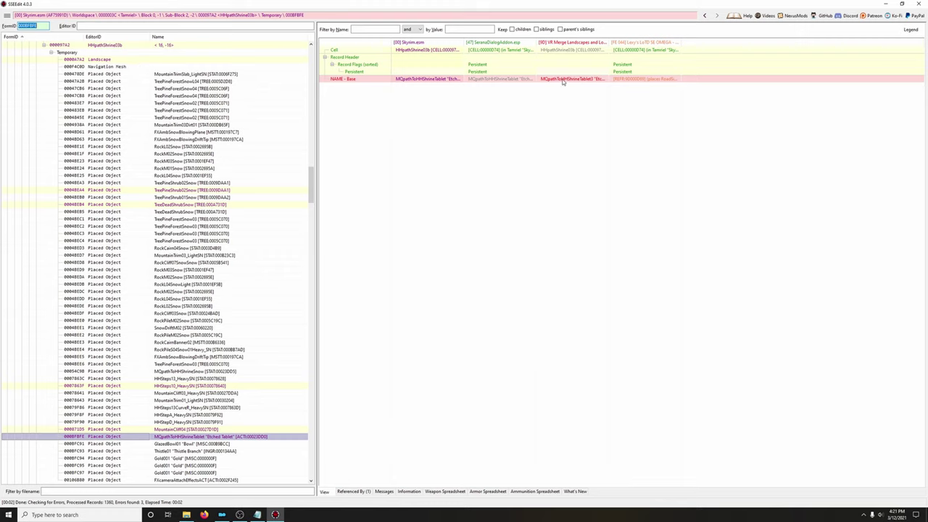
{"action": "left_click", "coordinate": [689, 45]}
{"action": "left_click_drag", "start_coordinate": [684, 45], "coordinate": [720, 45]}
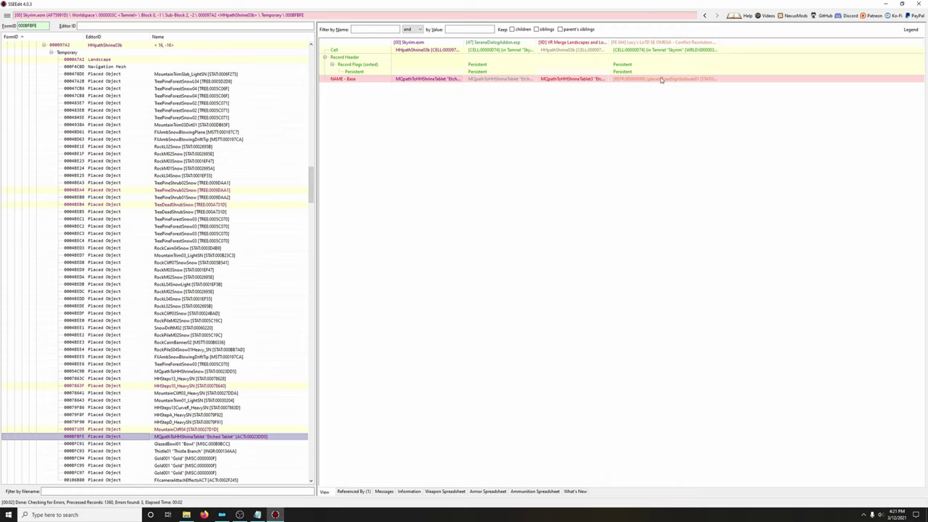
{"action": "left_click_drag", "start_coordinate": [611, 42], "coordinate": [648, 40]}
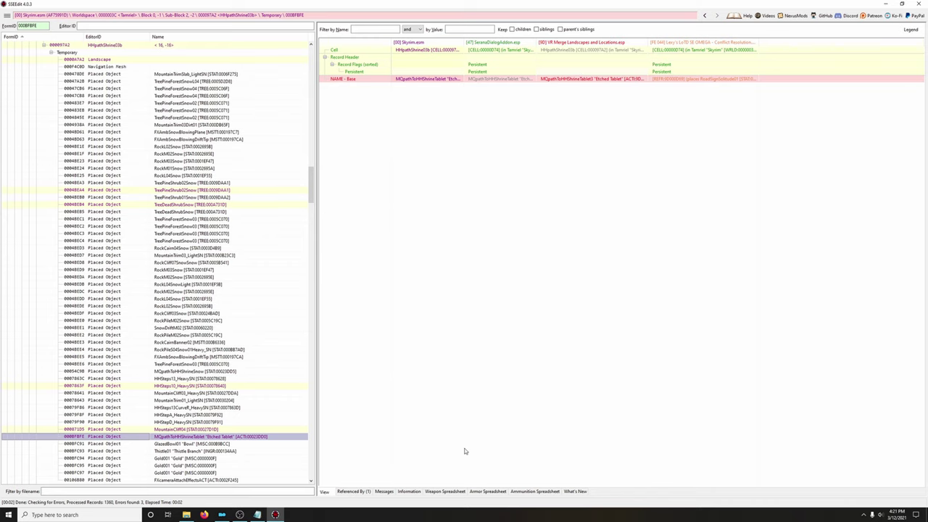
- Copy the NAME - Base value MQpathToHHShrineTablet3 from VR Merge Landscapes and Locations.esp into the Conflict Resolution override
{"action": "left_click", "coordinate": [384, 492]}
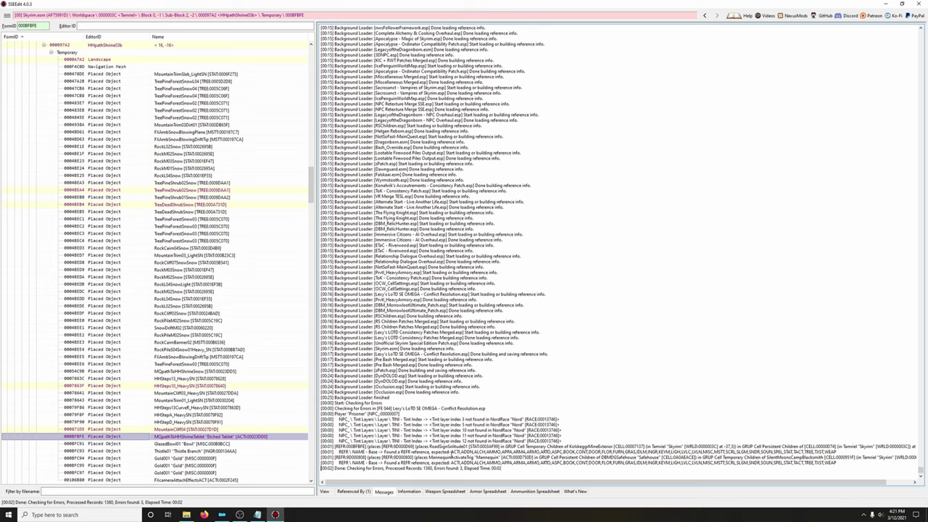
{"action": "left_click", "coordinate": [326, 491]}
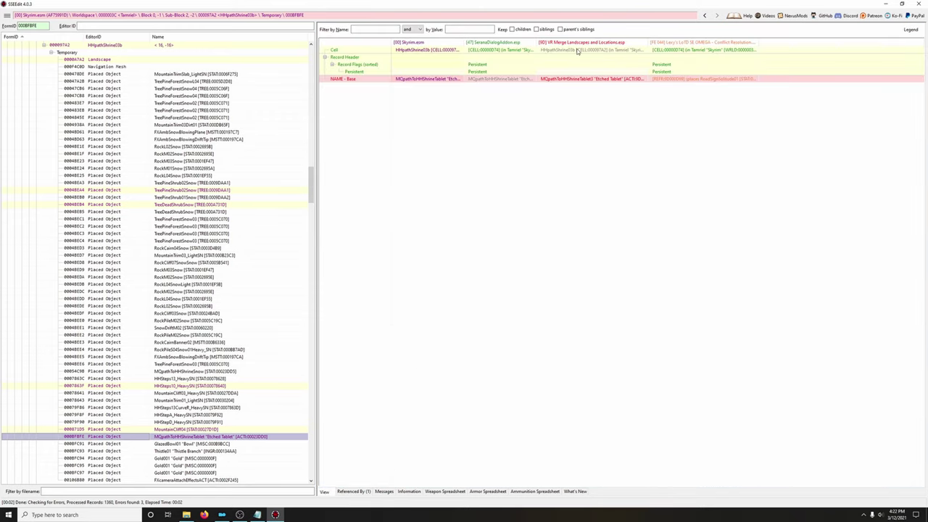
{"action": "double_click", "coordinate": [641, 79]}
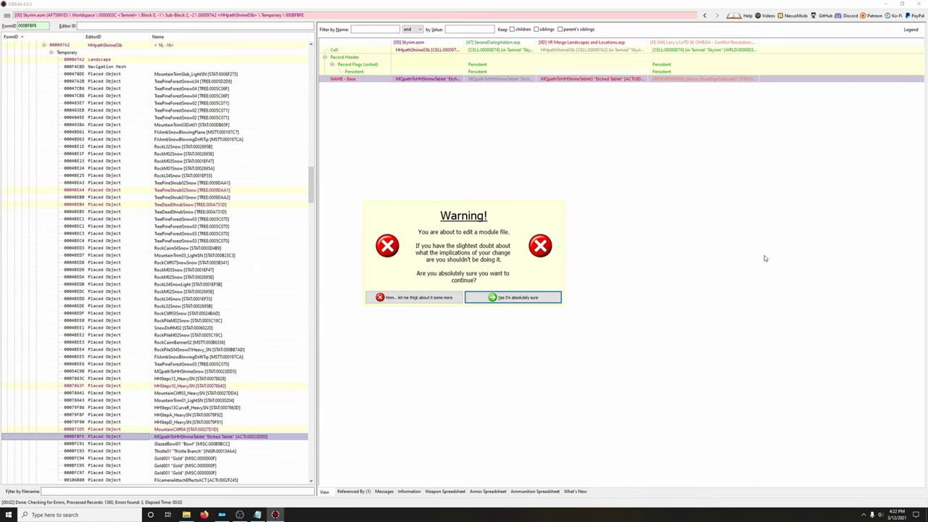
{"action": "left_click", "coordinate": [516, 304]}
{"action": "left_click", "coordinate": [922, 306]}
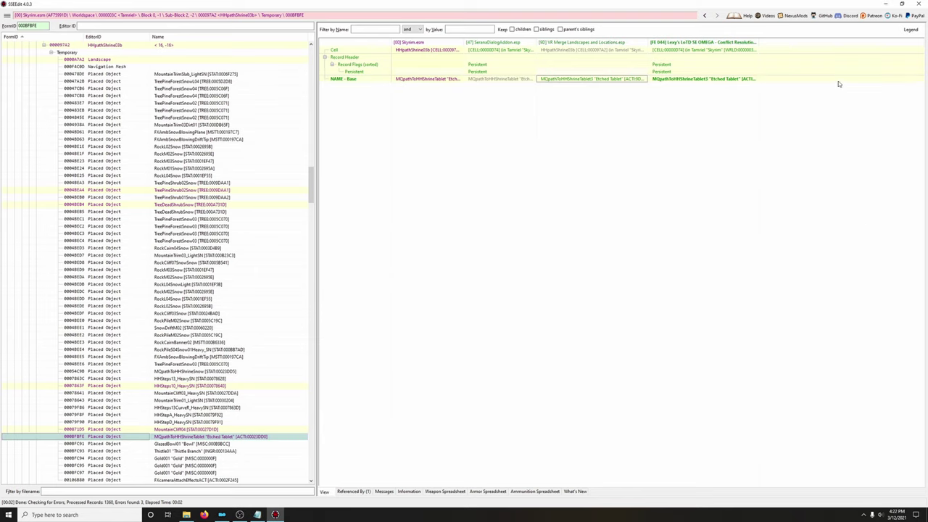
- Return to the error report and look up reference 000BFBFE once more
{"action": "left_click", "coordinate": [384, 492]}
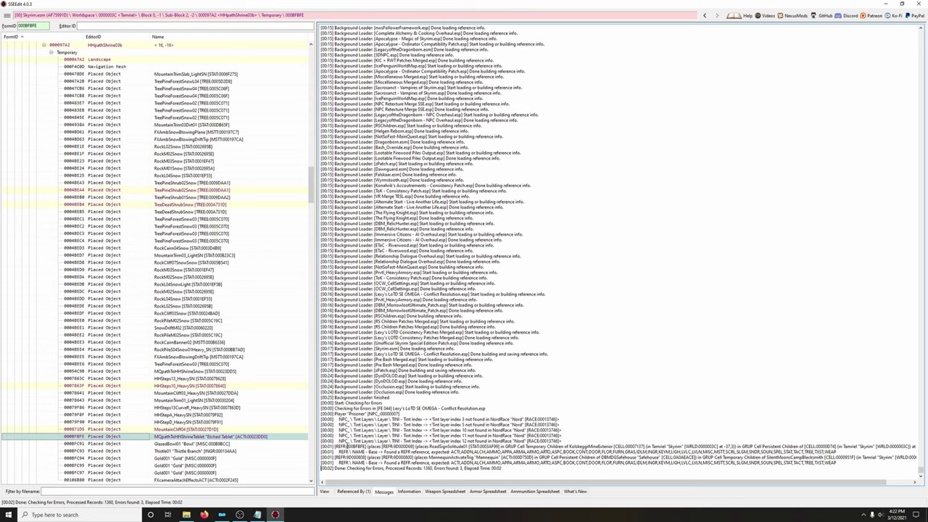
{"action": "left_click_drag", "start_coordinate": [346, 446], "coordinate": [365, 447]}
{"action": "key", "text": "ctrl+c"}
{"action": "double_click", "coordinate": [29, 26]}
{"action": "key", "text": "ctrl+v"}
{"action": "key", "text": "Return"}
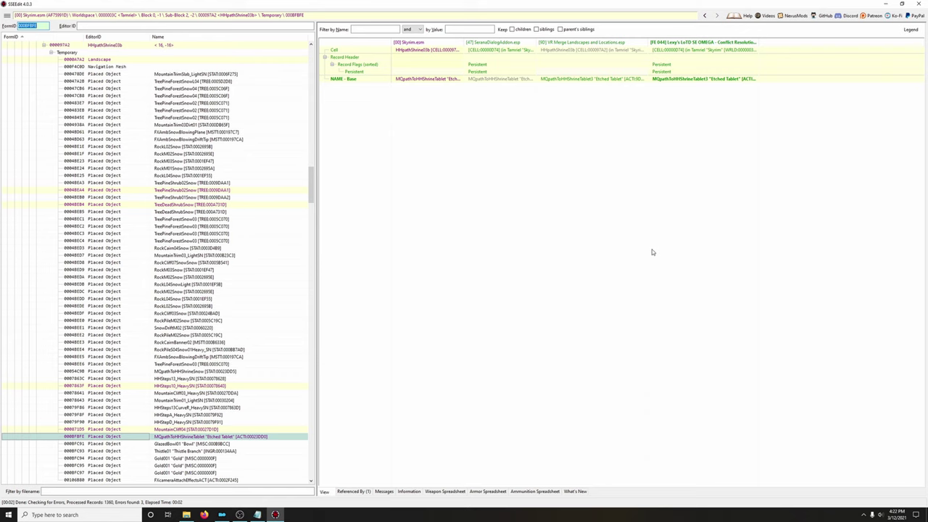
- Look up the DBM_PlaqueWall placed object by its FormID 9D000808 from the error report and widen both plugin columns
{"action": "left_click", "coordinate": [381, 493]}
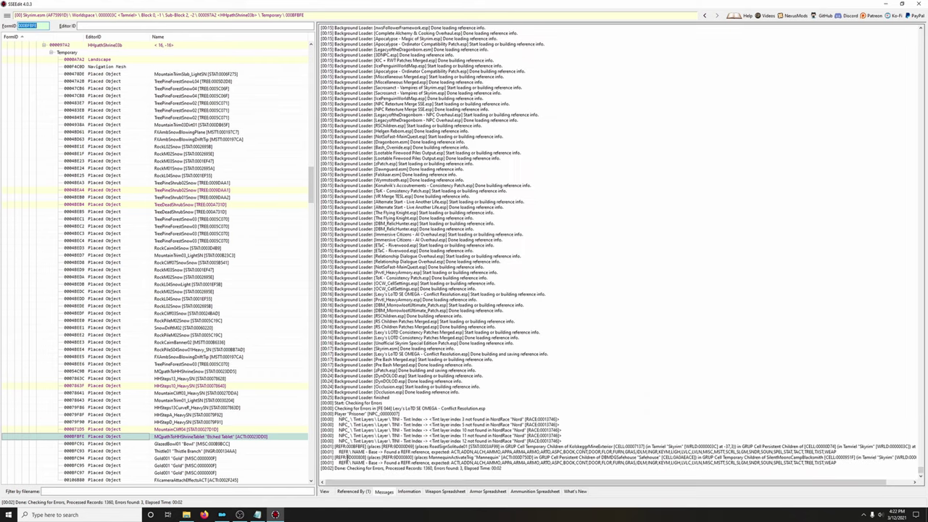
{"action": "left_click_drag", "start_coordinate": [347, 458], "coordinate": [366, 458]}
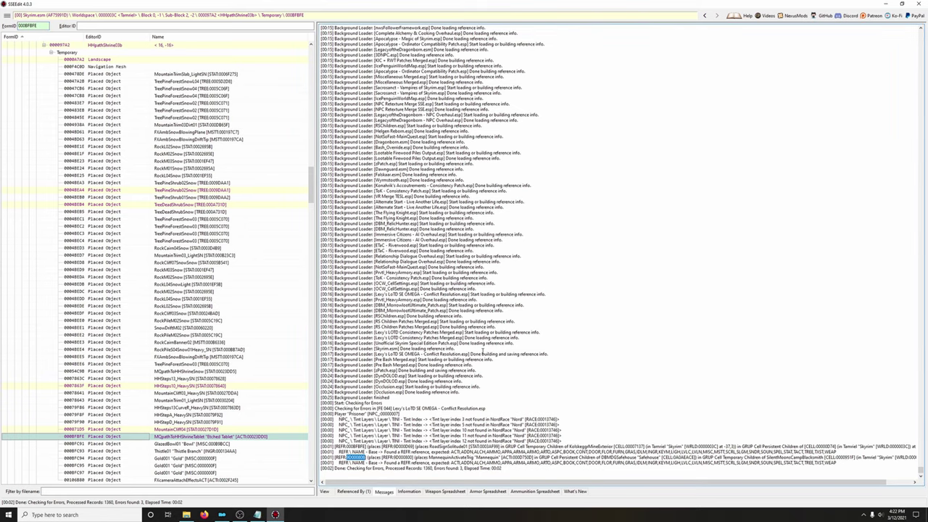
{"action": "left_click", "coordinate": [33, 26]}
{"action": "type", "text": "9D000808"}
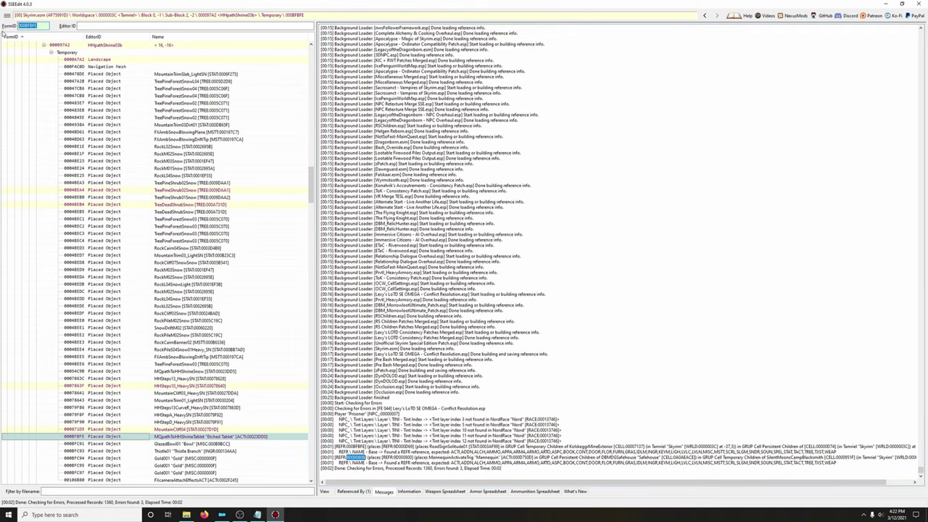
{"action": "key", "text": "Return"}
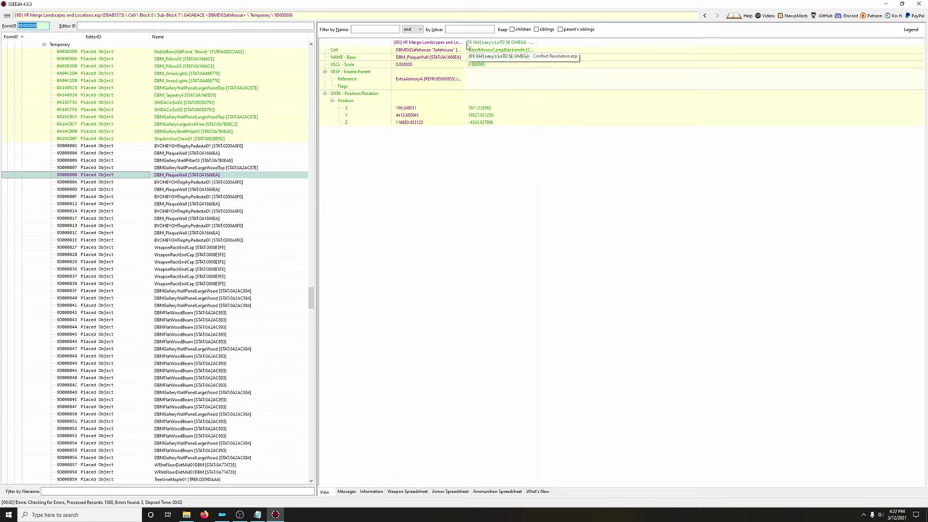
{"action": "left_click_drag", "start_coordinate": [465, 42], "coordinate": [515, 42]}
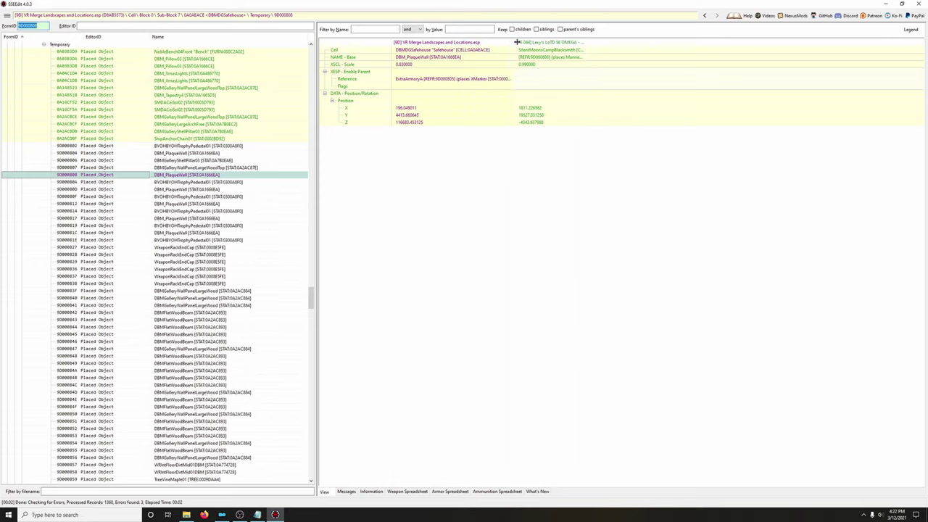
{"action": "left_click_drag", "start_coordinate": [580, 42], "coordinate": [661, 43]}
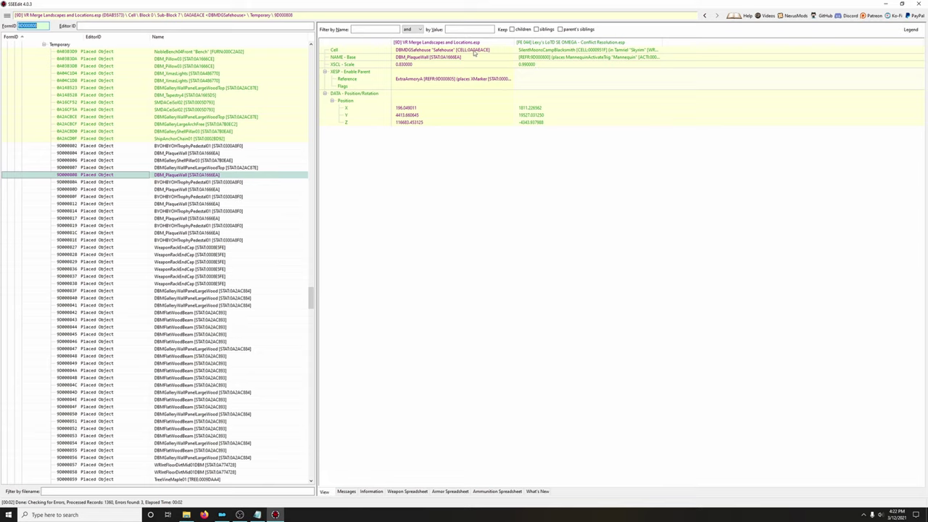
- Copy the Cell and NAME - Base values of DBM_PlaqueWall from VR Merge Landscapes and Locations.esp into the Conflict Resolution override
{"action": "left_click", "coordinate": [500, 52]}
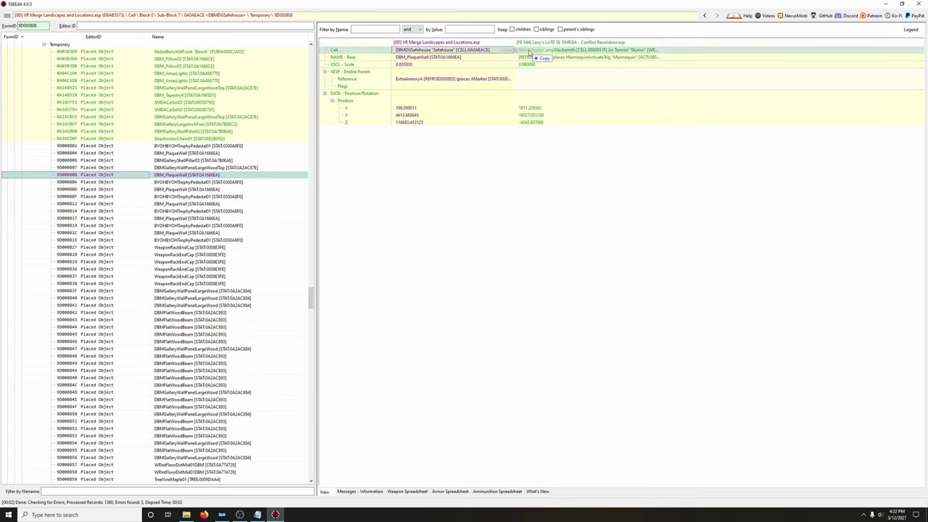
{"action": "scroll", "coordinate": [784, 138], "scroll_direction": "down", "scroll_amount": 1}
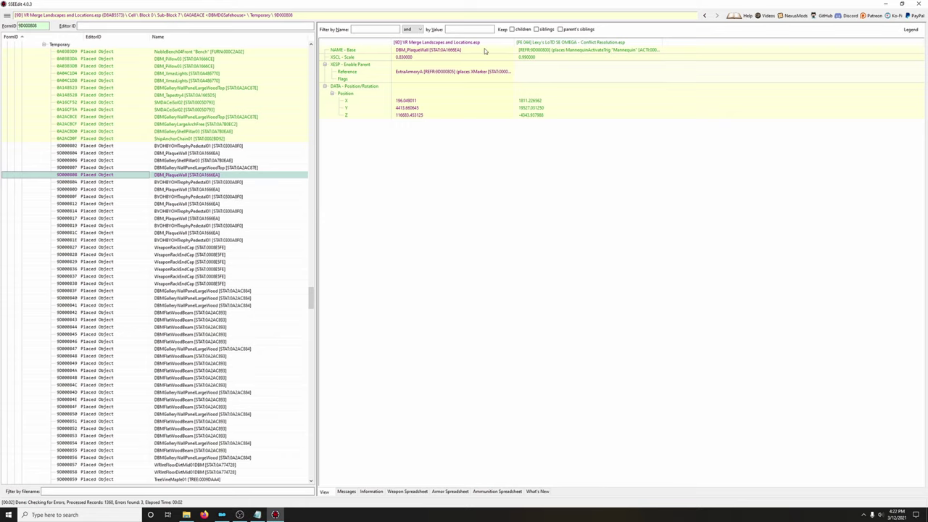
{"action": "scroll", "coordinate": [535, 55], "scroll_direction": "down", "scroll_amount": 1}
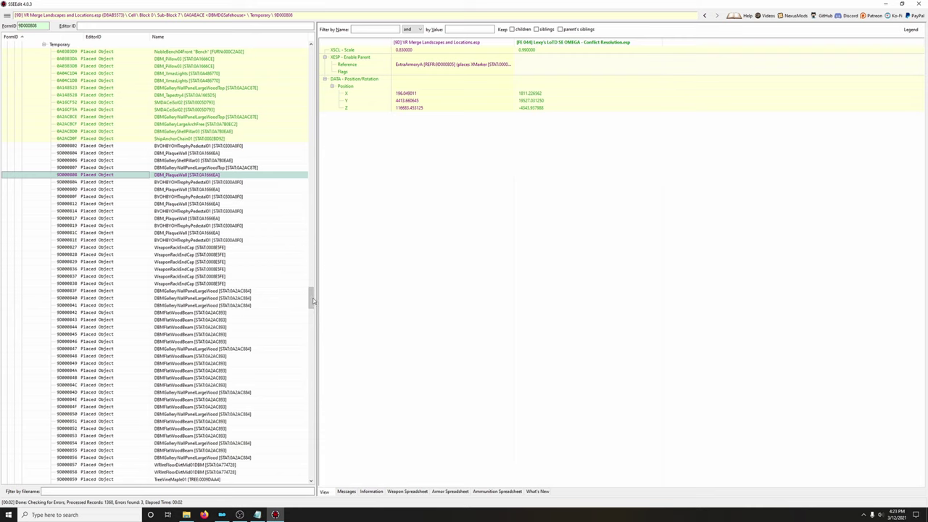
- Check zPatch.esp for errors
{"action": "left_click_drag", "start_coordinate": [313, 297], "coordinate": [312, 466]}
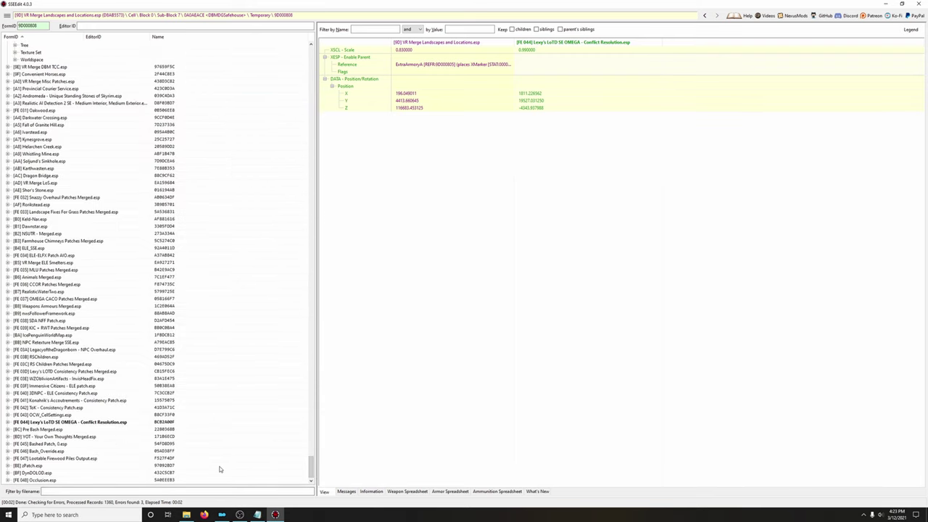
{"action": "left_click", "coordinate": [34, 465]}
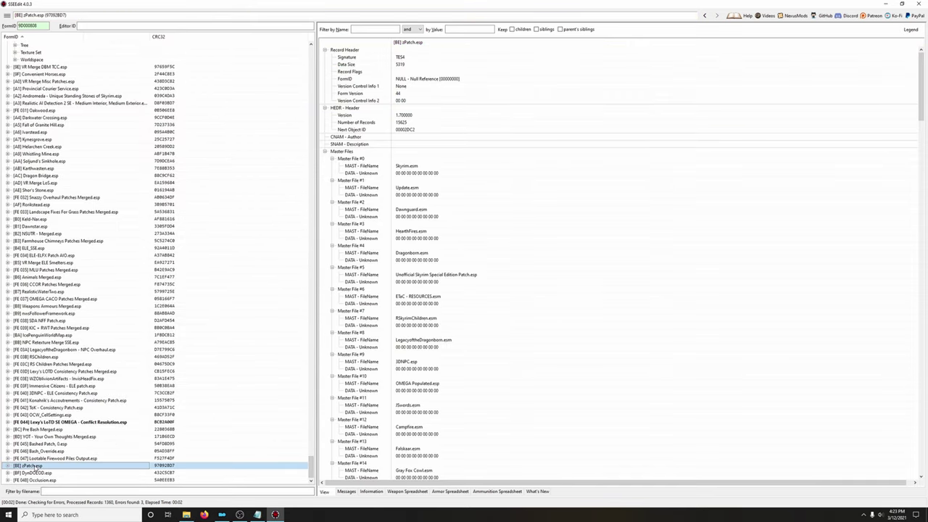
{"action": "right_click", "coordinate": [33, 466]}
{"action": "left_click", "coordinate": [111, 306]}
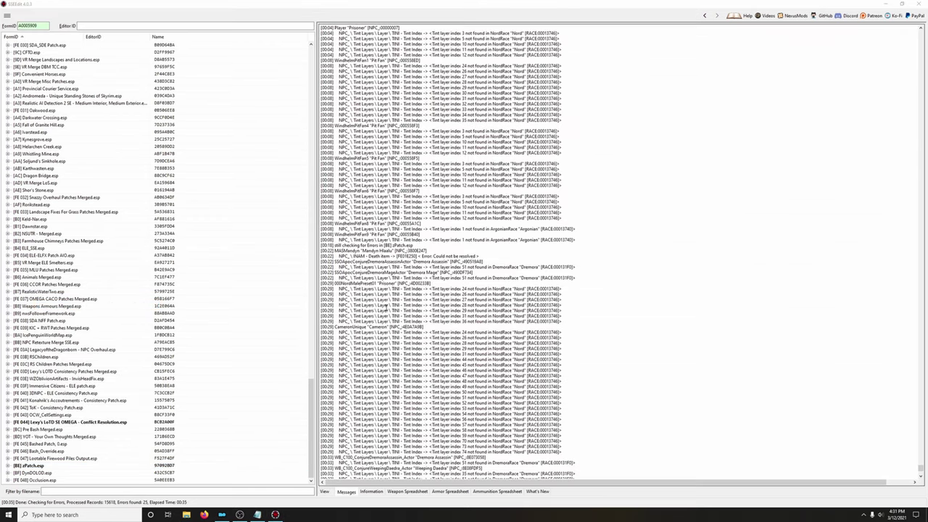
- Check DynDOLOD.esp for errors
{"action": "left_click", "coordinate": [49, 473]}
{"action": "right_click", "coordinate": [48, 473]}
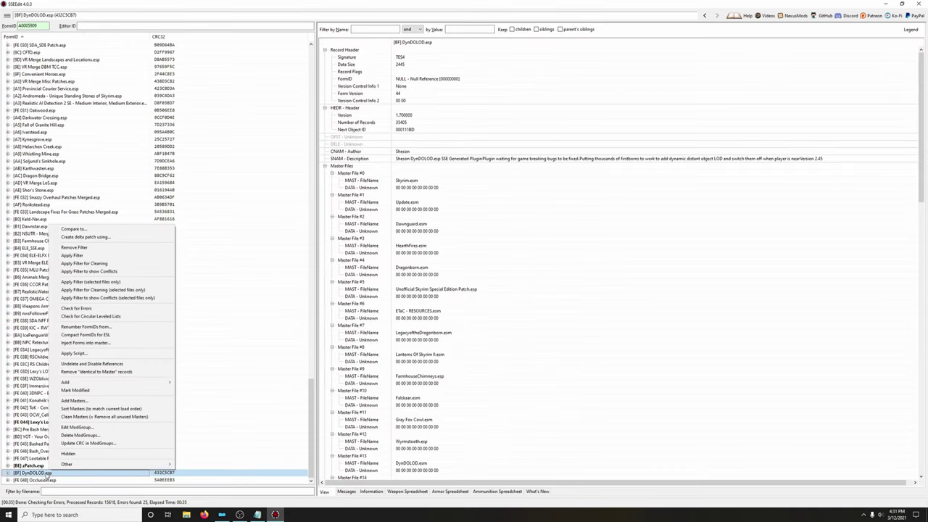
{"action": "left_click", "coordinate": [90, 309]}
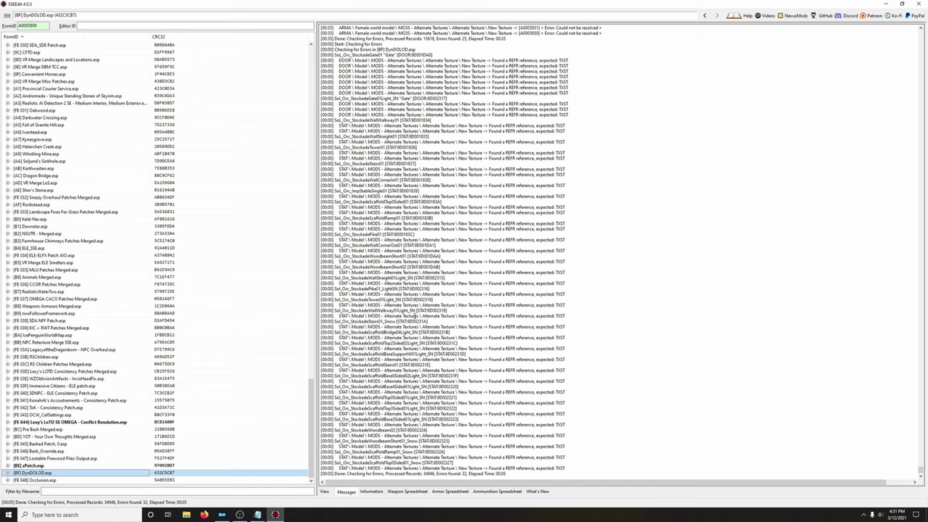
- Look up the door SoL_Orc_StockadeGate01 by its FormID 9D001DA0 from the DynDOLOD.esp error report
{"action": "left_click_drag", "start_coordinate": [411, 55], "coordinate": [432, 55]}
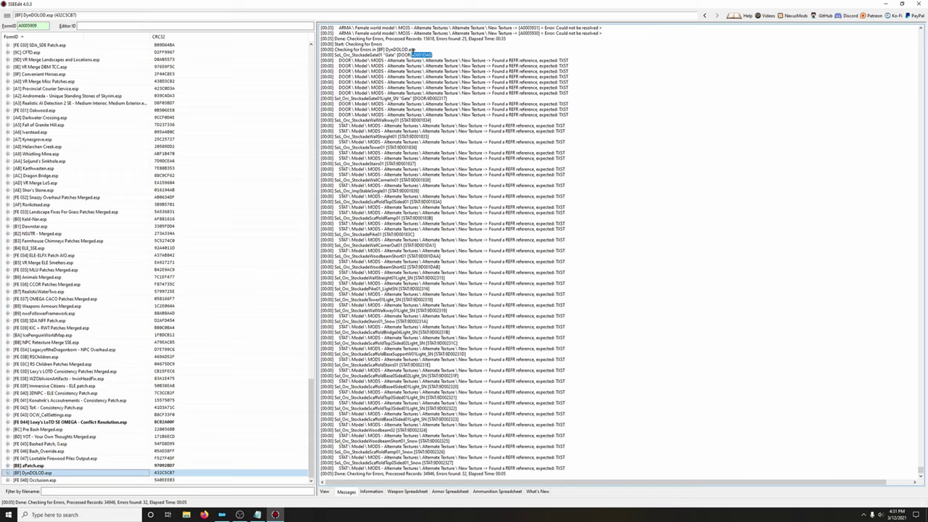
{"action": "double_click", "coordinate": [32, 26]}
{"action": "type", "text": "9D0013D0"}
{"action": "key", "text": "Return"}
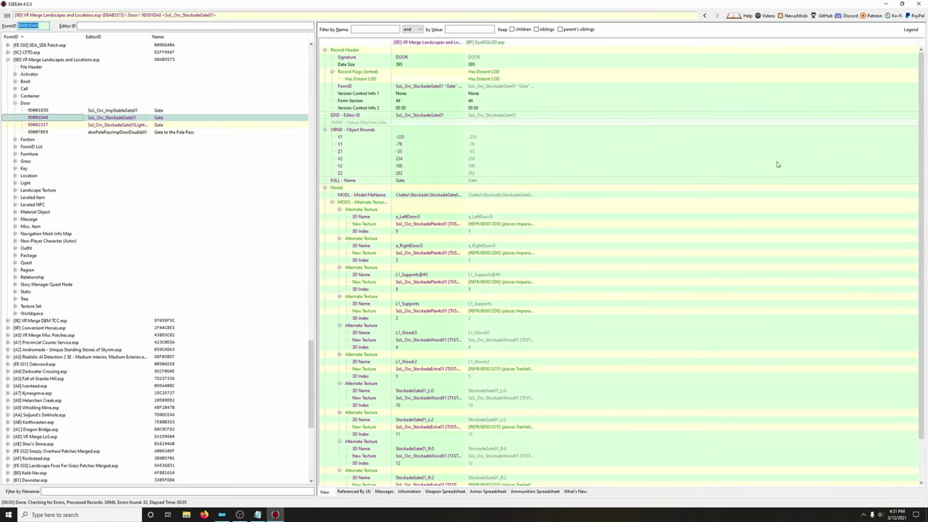
- Hide the no-conflict and empty rows of the gate record and widen both plugin columns
{"action": "right_click", "coordinate": [566, 197]}
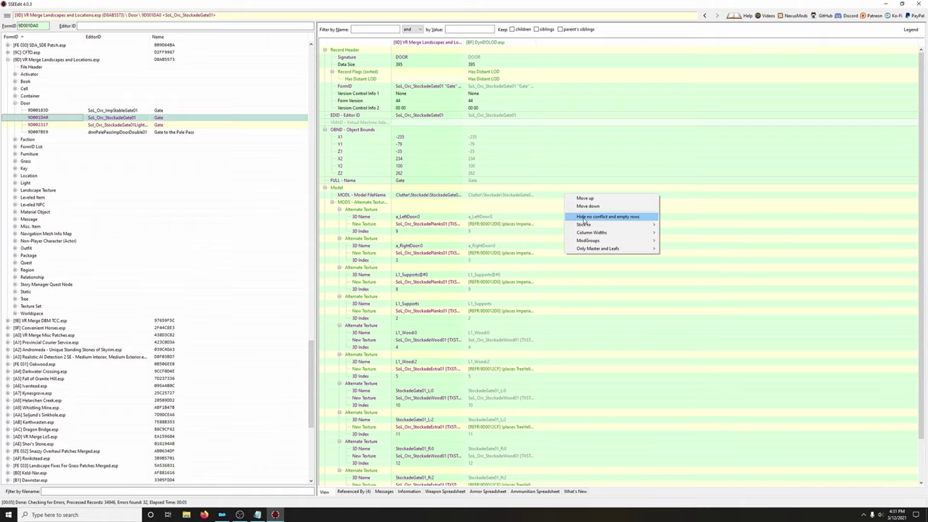
{"action": "left_click", "coordinate": [584, 217]}
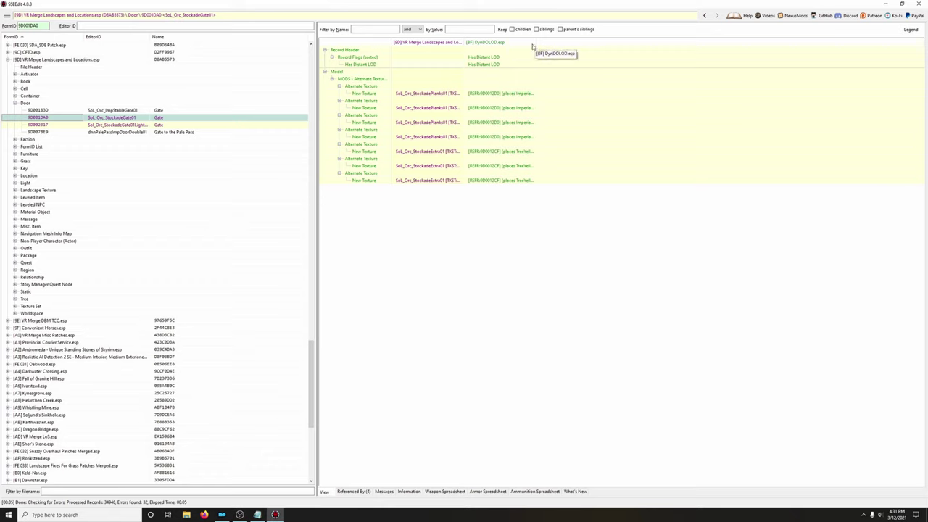
{"action": "left_click_drag", "start_coordinate": [536, 43], "coordinate": [622, 39]}
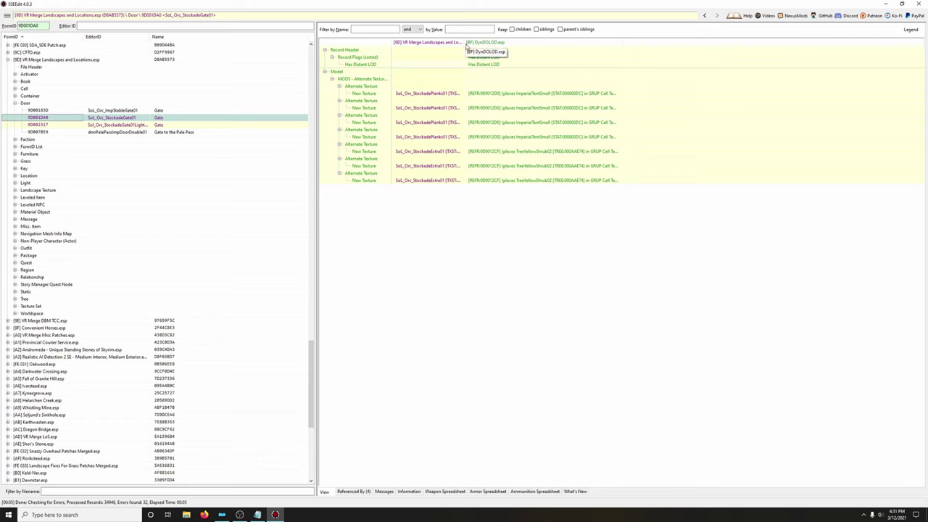
{"action": "left_click_drag", "start_coordinate": [465, 42], "coordinate": [500, 42]}
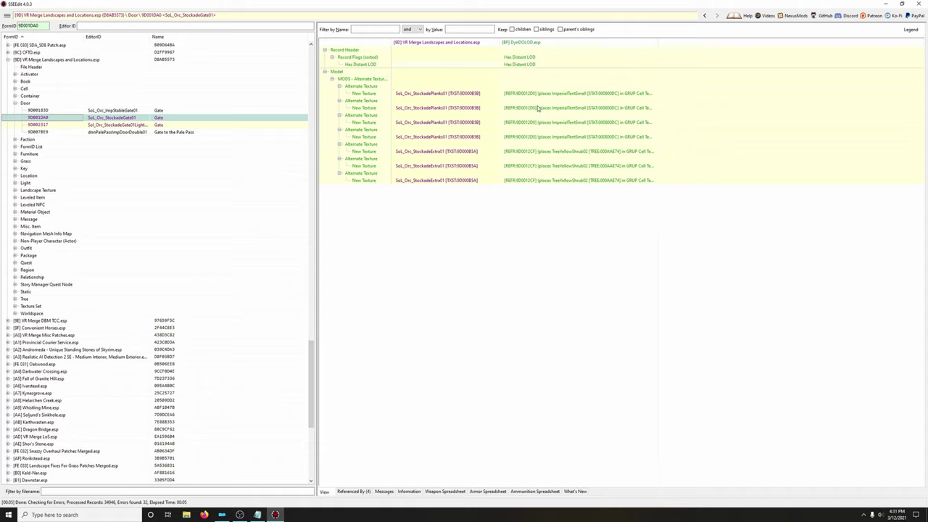
- Copy the whole Model entry from VR Merge Landscapes and Locations.esp into DynDOLOD.esp for SoL_Orc_StockadeGate01 and Sol_Orc_StockadeGate01Light_SN
{"action": "left_click", "coordinate": [340, 72]}
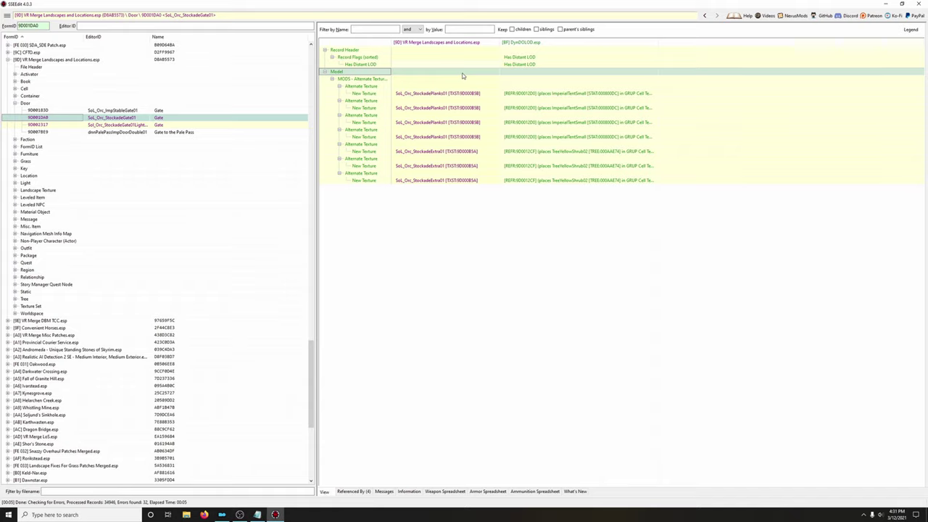
{"action": "key", "text": "Delete"}
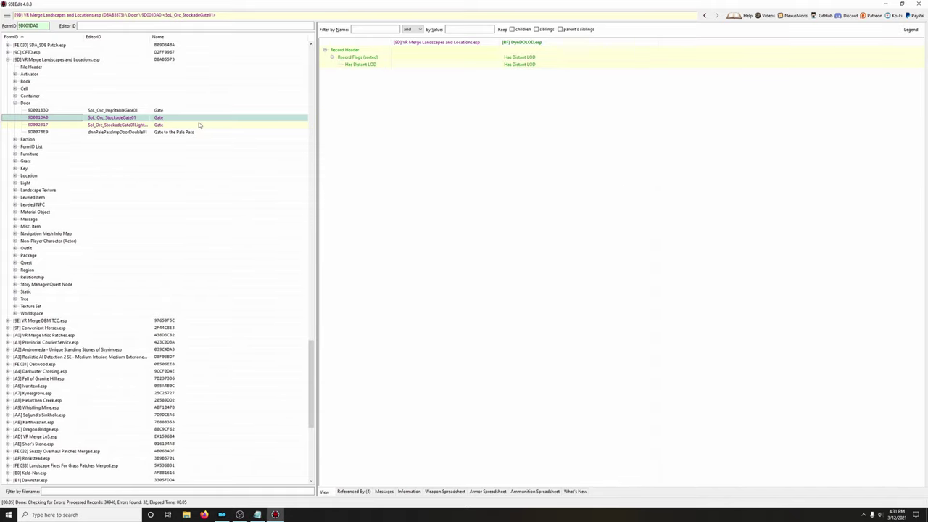
{"action": "left_click", "coordinate": [105, 127]}
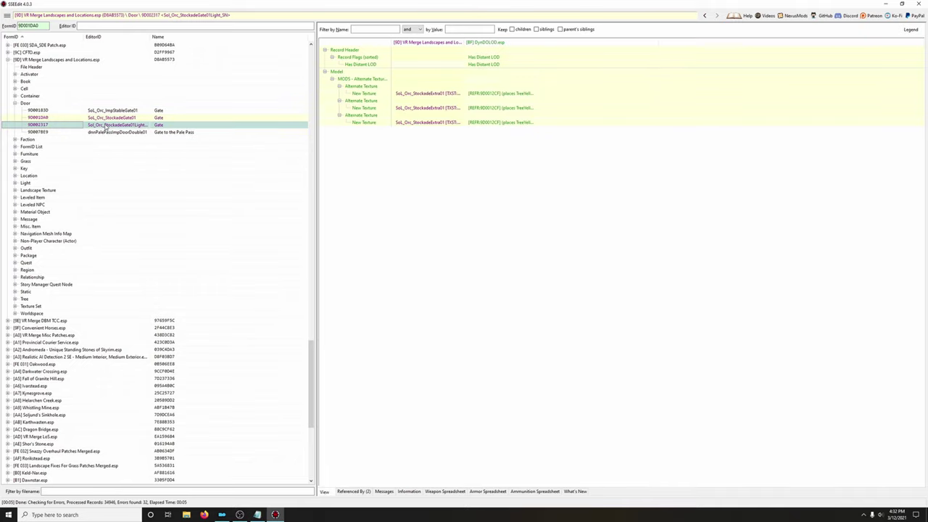
{"action": "left_click", "coordinate": [463, 73]}
{"action": "key", "text": "Delete"}
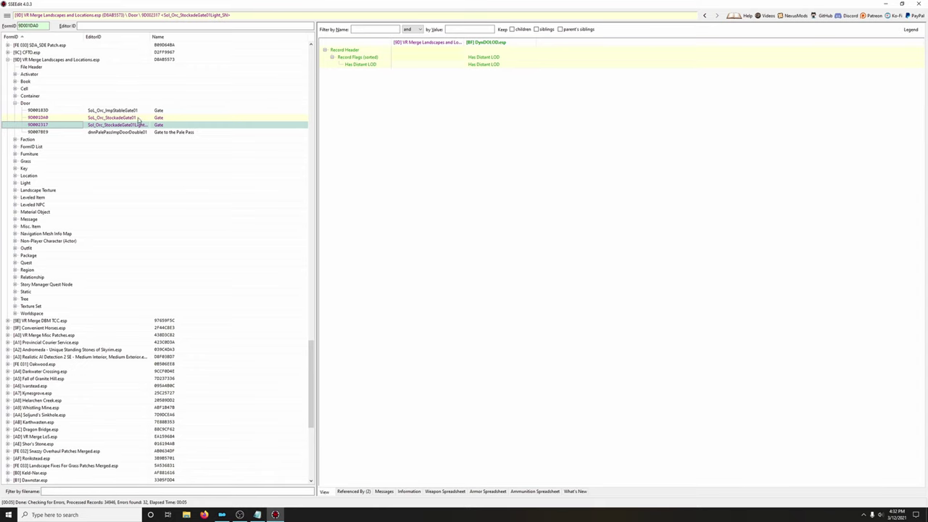
- Look up the static SoL_Orc_StockadeWallWalkway01 by its FormID 9D001834 from the error report
{"action": "left_click", "coordinate": [383, 492]}
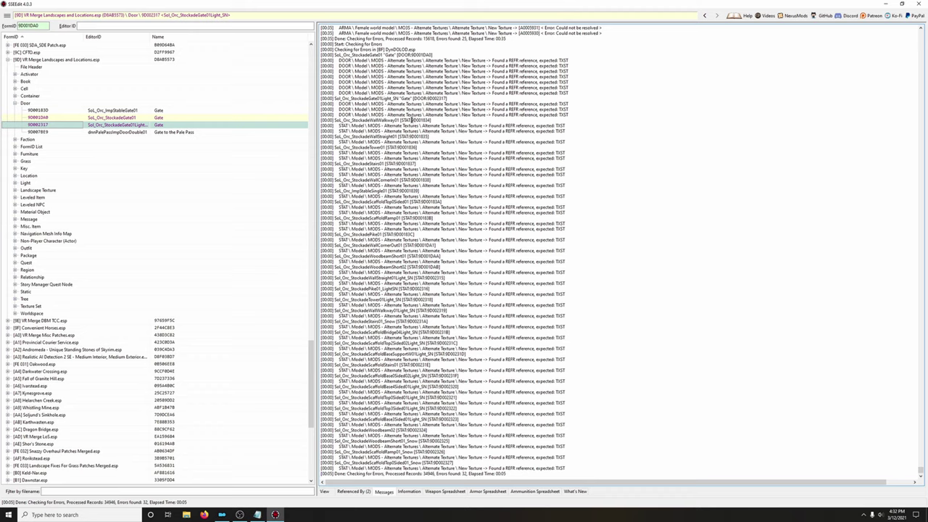
{"action": "double_click", "coordinate": [427, 119]}
{"action": "key", "text": "ctrl+c"}
{"action": "left_click_drag", "start_coordinate": [52, 25], "coordinate": [20, 25]}
{"action": "key", "text": "ctrl+v"}
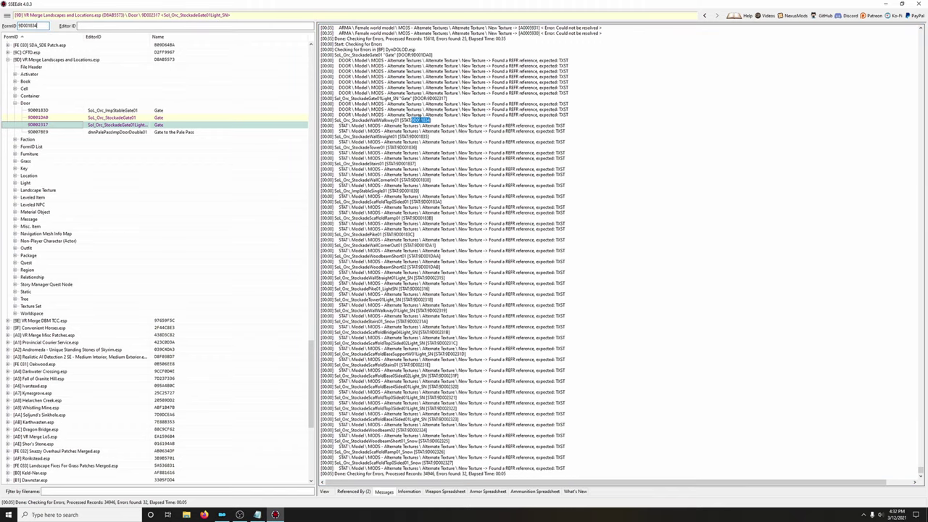
{"action": "key", "text": "Return"}
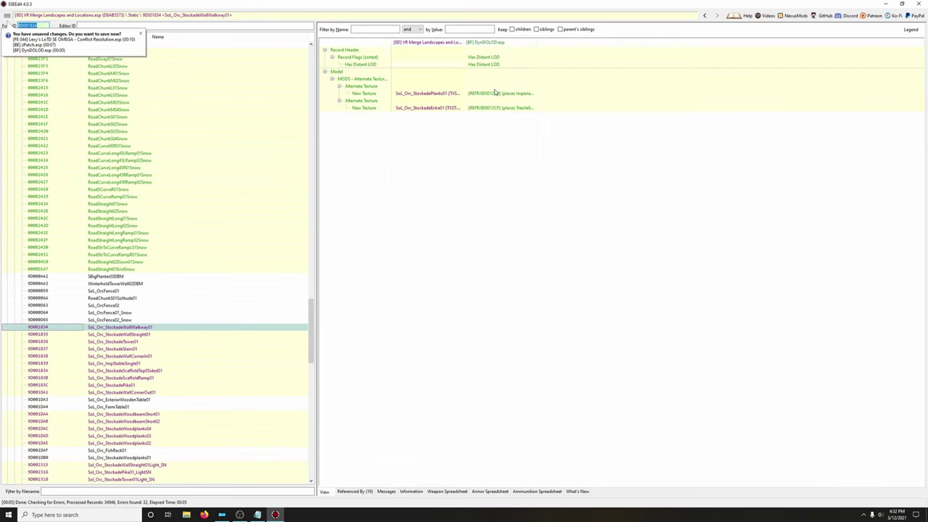
- Copy the Model entries of SoL_Orc_StockadeWallWalkway01 and SoL_Orc_StockadeWallStraight01 from VR Merge Landscapes and Locations.esp into DynDOLOD.esp
{"action": "left_click_drag", "start_coordinate": [535, 45], "coordinate": [579, 45]}
{"action": "left_click", "coordinate": [454, 75]}
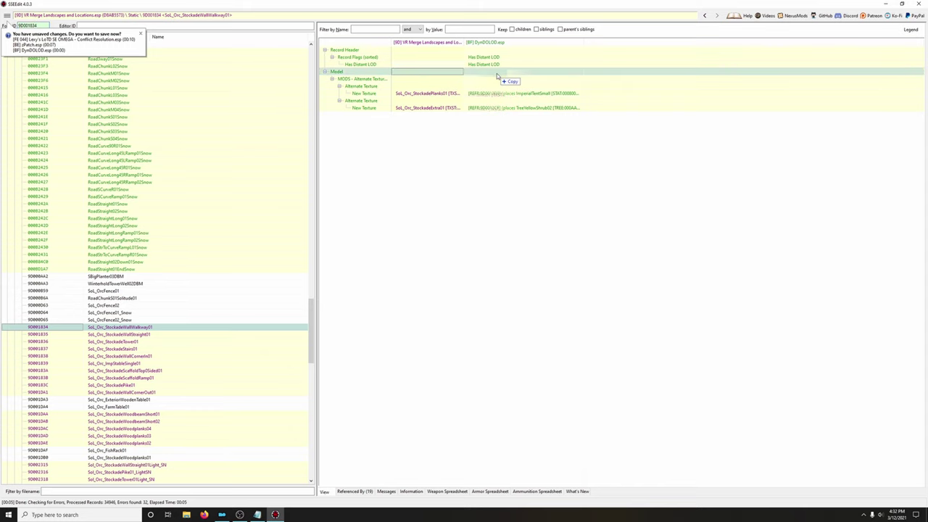
{"action": "key", "text": "Delete"}
{"action": "scroll", "coordinate": [154, 472], "scroll_direction": "down", "scroll_amount": 6}
{"action": "scroll", "coordinate": [155, 472], "scroll_direction": "down", "scroll_amount": 3}
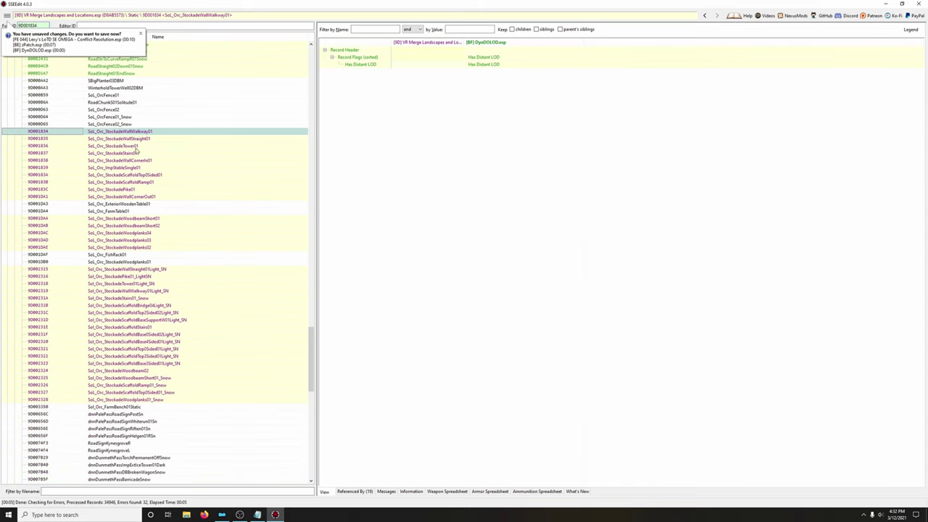
{"action": "left_click", "coordinate": [154, 138]}
{"action": "left_click", "coordinate": [460, 74]}
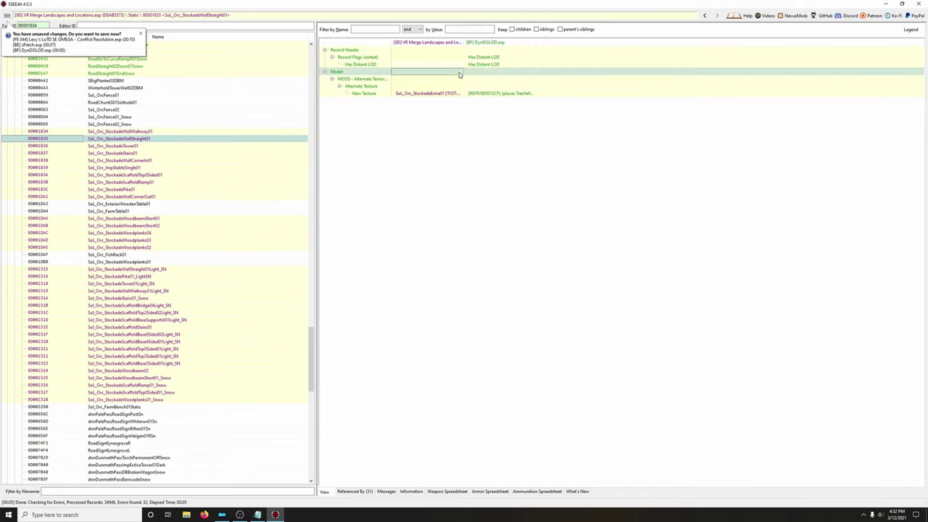
{"action": "key", "text": "Delete"}
- Copy the Model entries of SoL_Orc_StockadeTower01 and SoL_Orc_StockadeStairs01 from the VR Merge plugin into DynDOLOD.esp
{"action": "left_click", "coordinate": [164, 146]}
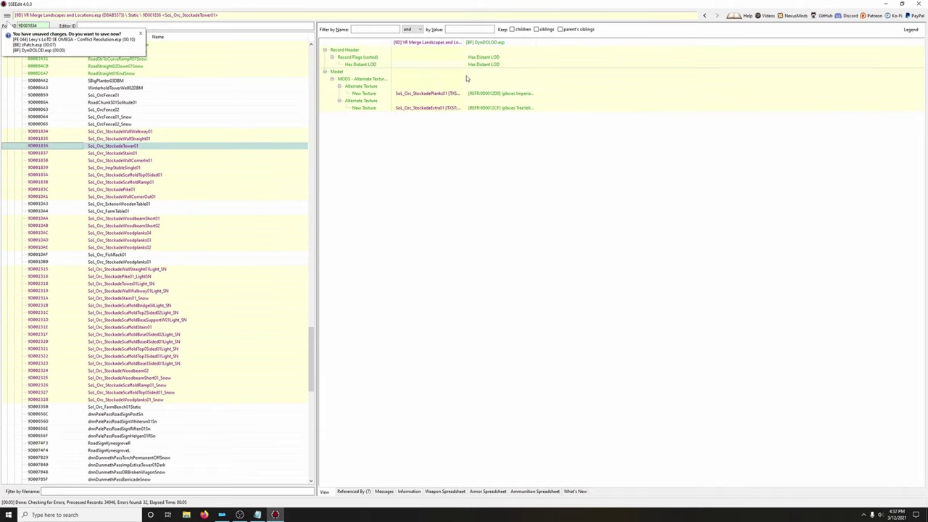
{"action": "left_click", "coordinate": [466, 75]}
{"action": "key", "text": "Delete"}
{"action": "left_click", "coordinate": [183, 154]}
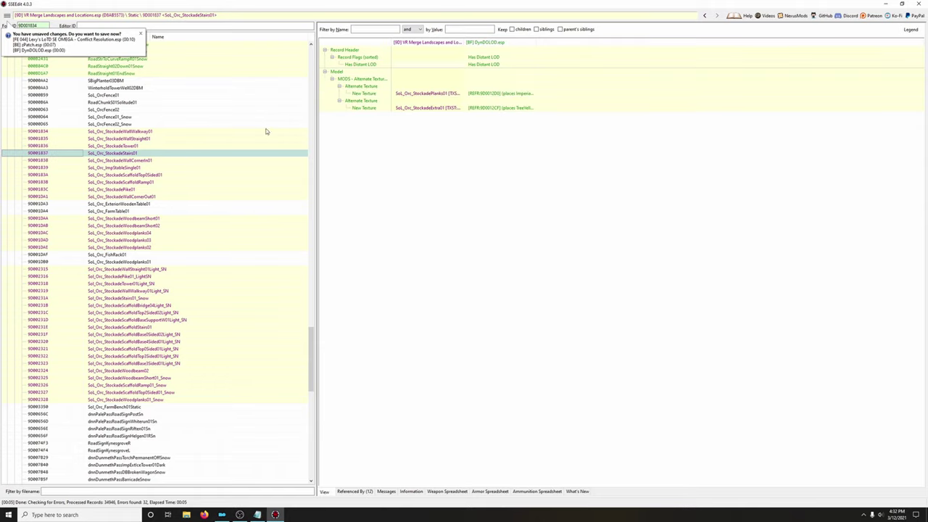
{"action": "left_click", "coordinate": [461, 73]}
{"action": "key", "text": "Delete"}
- Copy the Model entries of SoL_Orc_StockadeWallCornerIn01 and SoL_Orc_ImpStableSingle01 from the VR Merge plugin into DynDOLOD.esp
{"action": "left_click", "coordinate": [171, 161]}
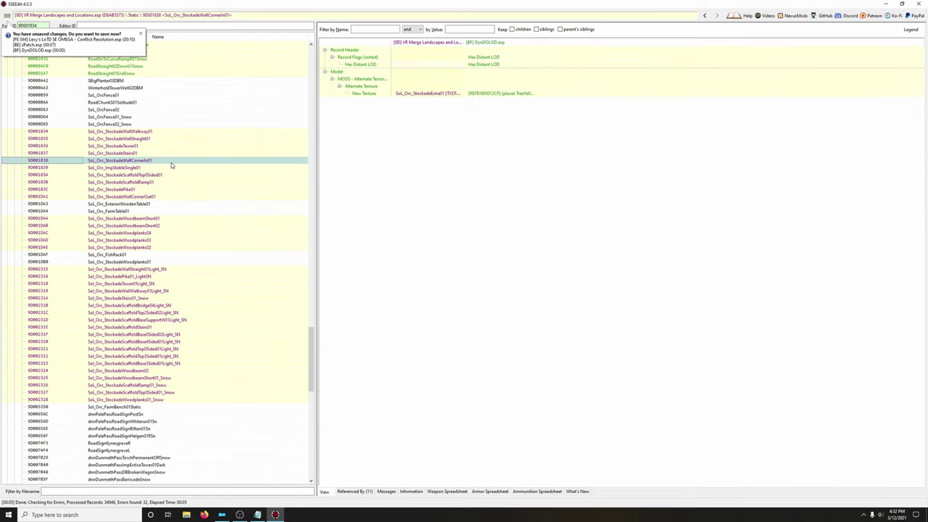
{"action": "left_click", "coordinate": [473, 74]}
{"action": "key", "text": "Delete"}
{"action": "left_click", "coordinate": [220, 168]}
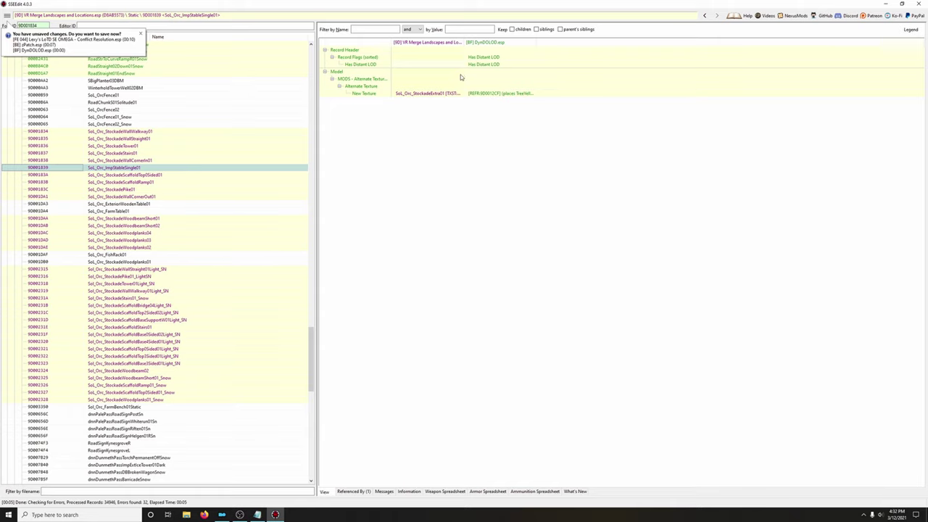
{"action": "left_click", "coordinate": [461, 74]}
{"action": "key", "text": "Delete"}
- Copy the Model entries of SoL_Orc_StockadeScaffoldTop0Sided01 and SoL_Orc_StockadeScaffoldRamp01 from the VR Merge plugin into DynDOLOD.esp
{"action": "left_click", "coordinate": [212, 176]}
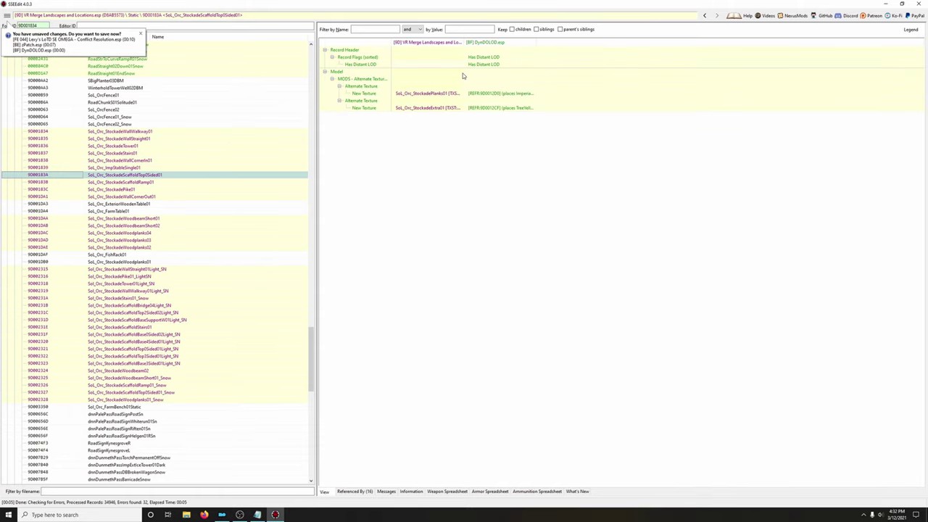
{"action": "left_click", "coordinate": [463, 75]}
{"action": "key", "text": "Delete"}
{"action": "left_click", "coordinate": [220, 184]}
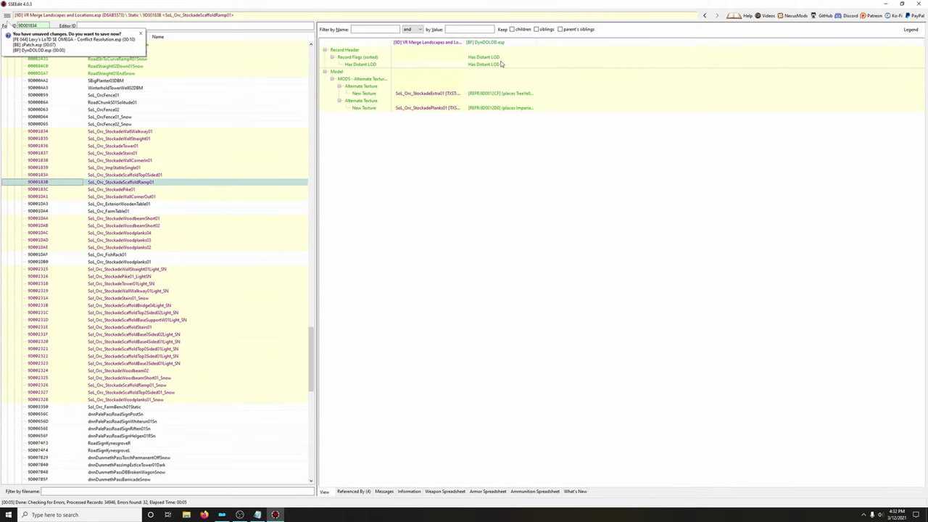
{"action": "left_click", "coordinate": [457, 74]}
{"action": "key", "text": "Delete"}
- Copy the Model entries of SoL_Orc_StockadePike01 and SoL_Orc_StockadeWallCornerOut01 from the VR Merge plugin into DynDOLOD.esp
{"action": "left_click", "coordinate": [205, 189]}
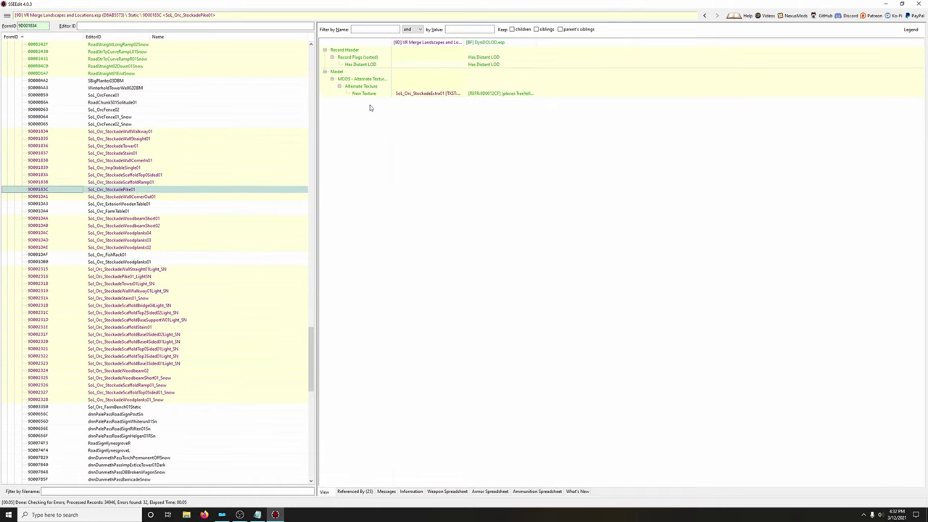
{"action": "left_click", "coordinate": [458, 73]}
{"action": "key", "text": "Delete"}
{"action": "left_click", "coordinate": [169, 198]}
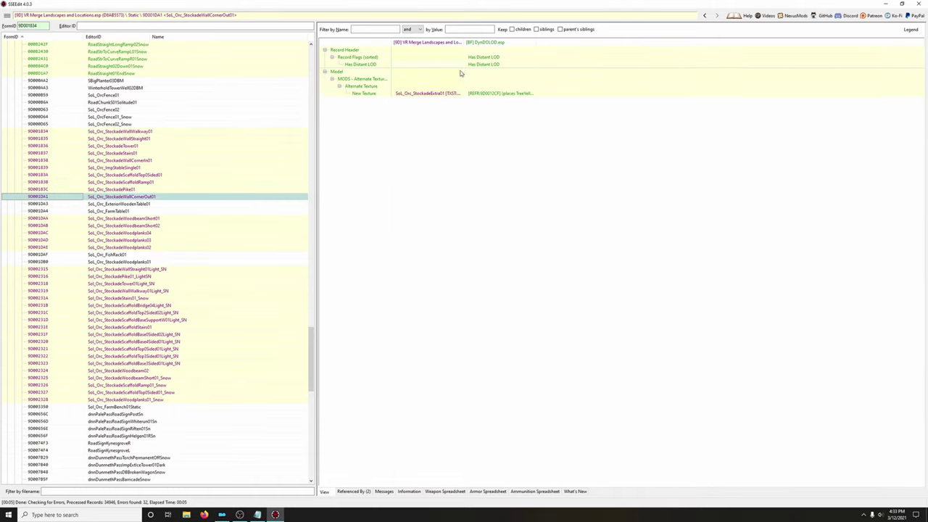
{"action": "left_click", "coordinate": [460, 74]}
{"action": "key", "text": "Delete"}
- Copy the Model entries of SoL_Orc_StockadeWoodbeamShort01 and SoL_Orc_StockadeWoodbeamShort02 from the VR Merge plugin into DynDOLOD.esp
{"action": "left_click", "coordinate": [170, 218]}
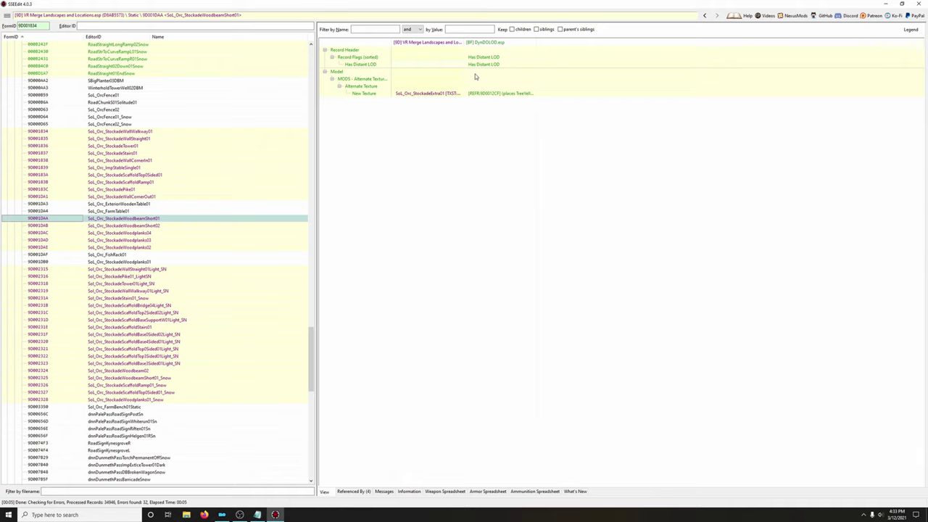
{"action": "left_click", "coordinate": [460, 74]}
{"action": "key", "text": "Delete"}
{"action": "left_click", "coordinate": [172, 225]}
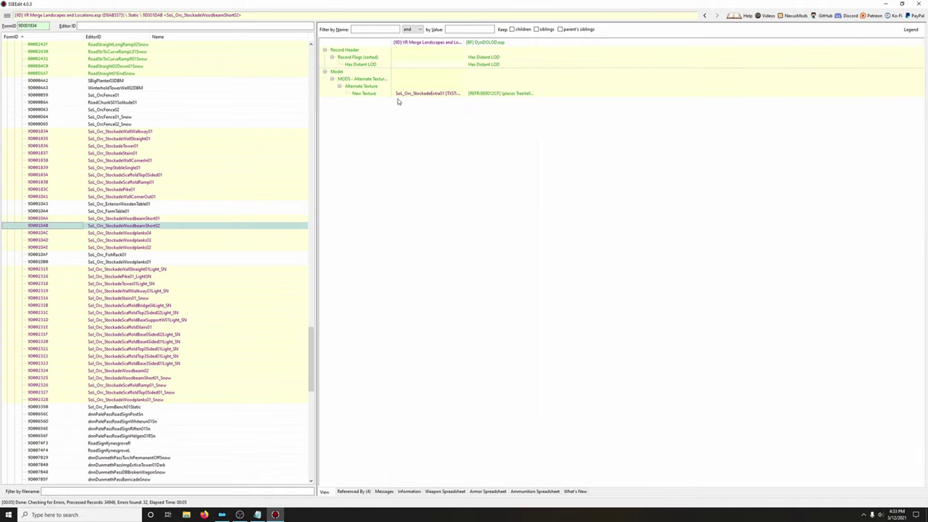
{"action": "left_click_drag", "start_coordinate": [458, 72], "coordinate": [465, 75]}
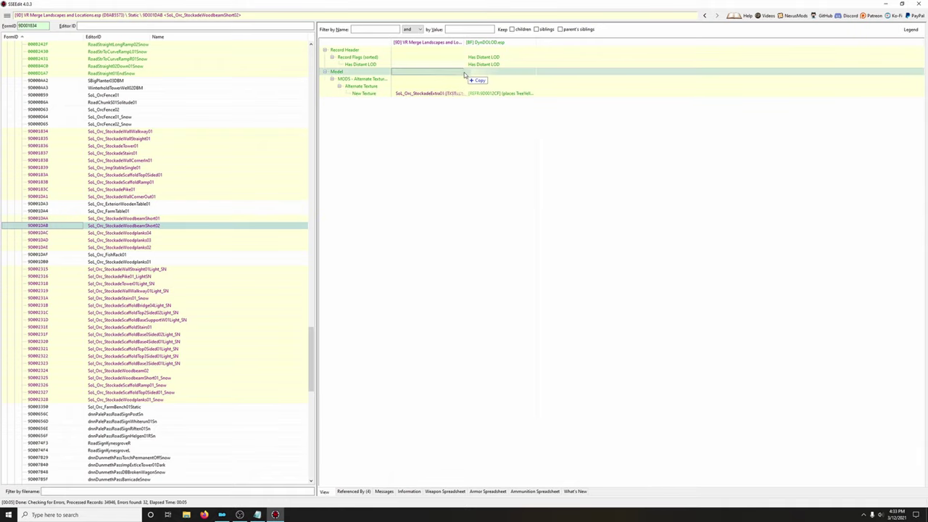
- Review the StockadeWoodplanks04, 03 and 02 records, and copy the Model entries of Sol_Orc_StockadeWallStraight01Light_SN and Sol_Orc_StockadePike01_LightSN into DynDOLOD.esp
{"action": "left_click", "coordinate": [150, 233]}
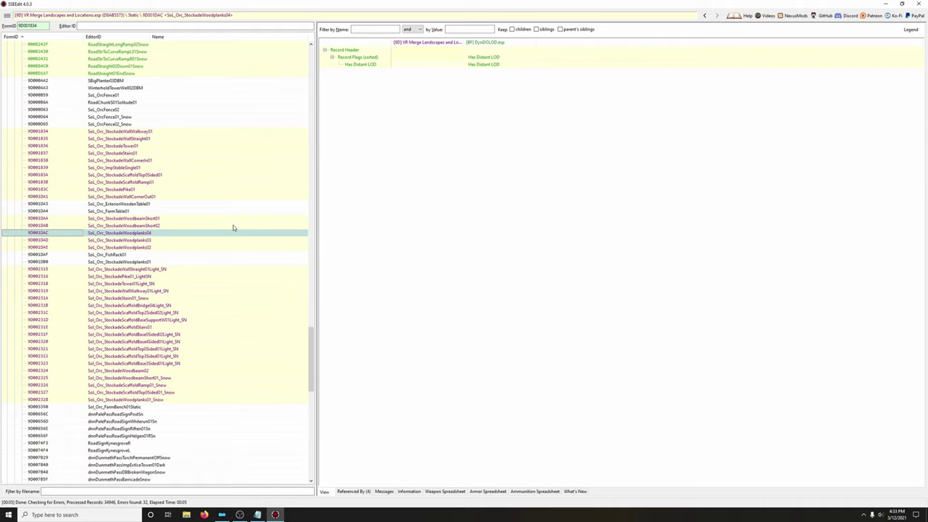
{"action": "left_click", "coordinate": [165, 240]}
{"action": "left_click", "coordinate": [160, 247]}
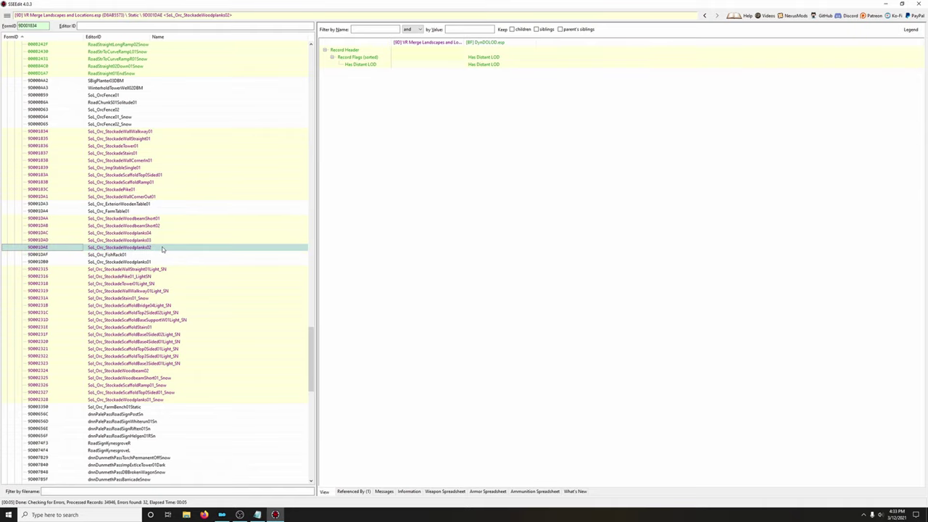
{"action": "left_click", "coordinate": [163, 269]}
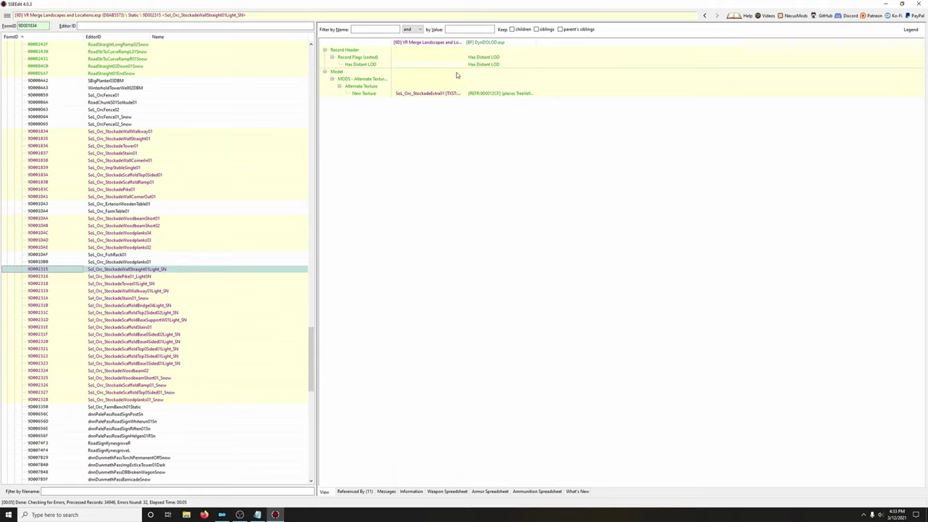
{"action": "left_click", "coordinate": [458, 71]}
{"action": "key", "text": "Delete"}
{"action": "left_click", "coordinate": [176, 277]}
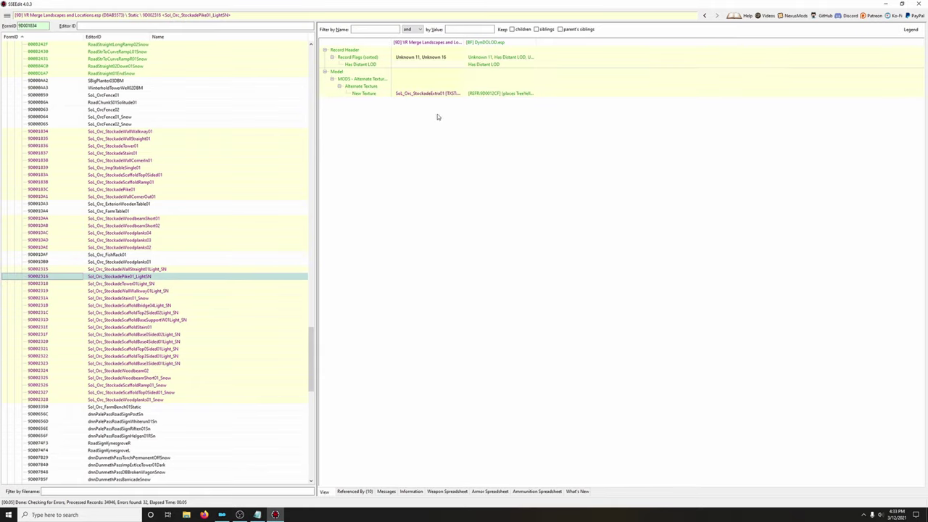
{"action": "left_click", "coordinate": [465, 79]}
{"action": "key", "text": "Delete"}
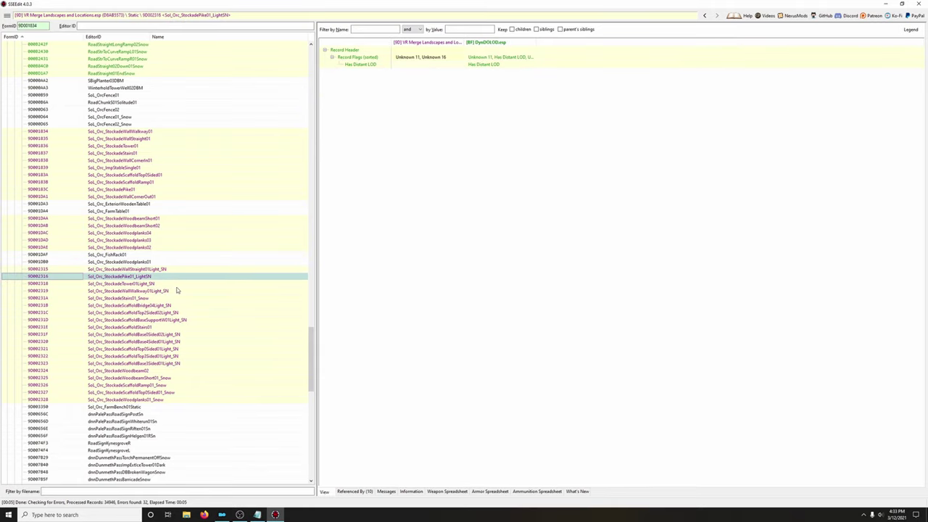
- Copy the Model entries of Sol_Orc_StockadeTower01Light_SN and Sol_Orc_StockadeWallWalkway01Light_SN from the VR Merge plugin into DynDOLOD.esp
{"action": "left_click", "coordinate": [176, 285]}
{"action": "left_click", "coordinate": [466, 73]}
{"action": "key", "text": "Delete"}
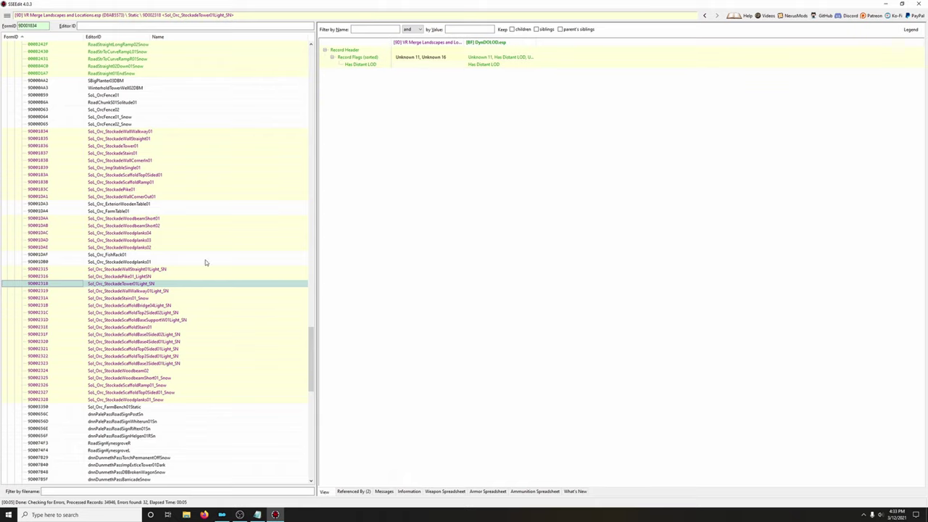
{"action": "left_click", "coordinate": [143, 290]}
{"action": "left_click", "coordinate": [458, 73]}
{"action": "key", "text": "Delete"}
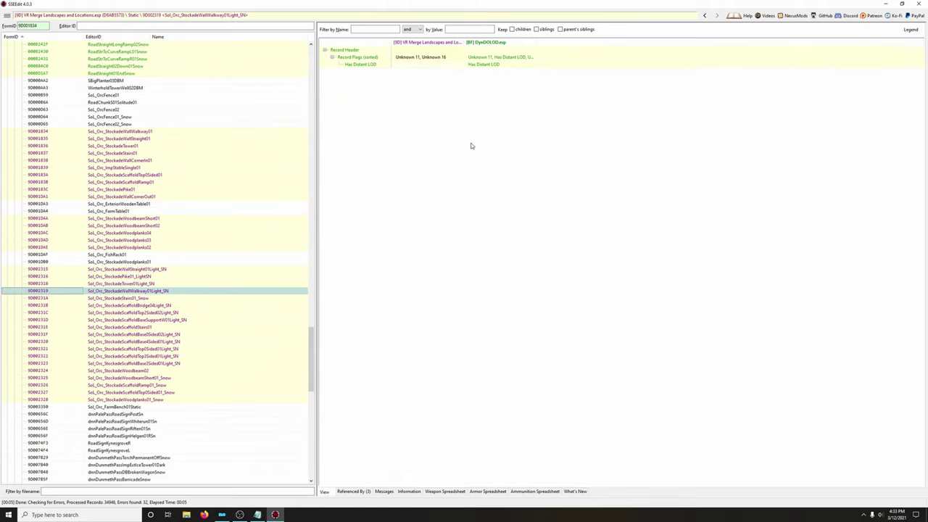
- Copy the Model entries of Sol_Orc_StockadeStairs01_Snow and Sol_Orc_StockadeScaffoldBridge04Light_SN from the VR Merge plugin into DynDOLOD.esp
{"action": "left_click", "coordinate": [193, 299]}
{"action": "left_click", "coordinate": [460, 71]}
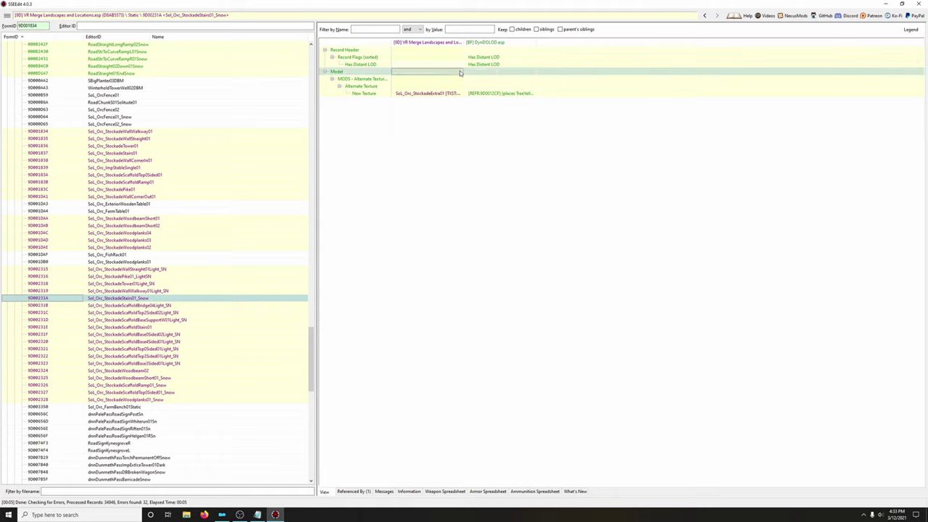
{"action": "key", "text": "Delete"}
{"action": "left_click", "coordinate": [167, 307]}
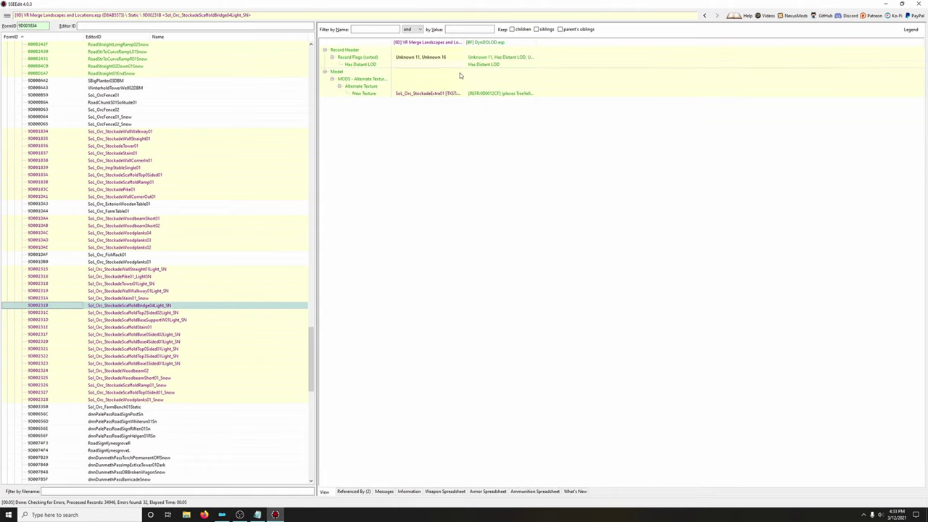
{"action": "left_click", "coordinate": [460, 72]}
{"action": "key", "text": "Delete"}
- Copy the Model entries of Sol_Orc_StockadeScaffoldTop2Sided02Light_SN and Sol_Orc_StockadeScaffoldBaseSupportW01Light_SN from the VR Merge plugin into DynDOLOD.esp
{"action": "left_click", "coordinate": [203, 313]}
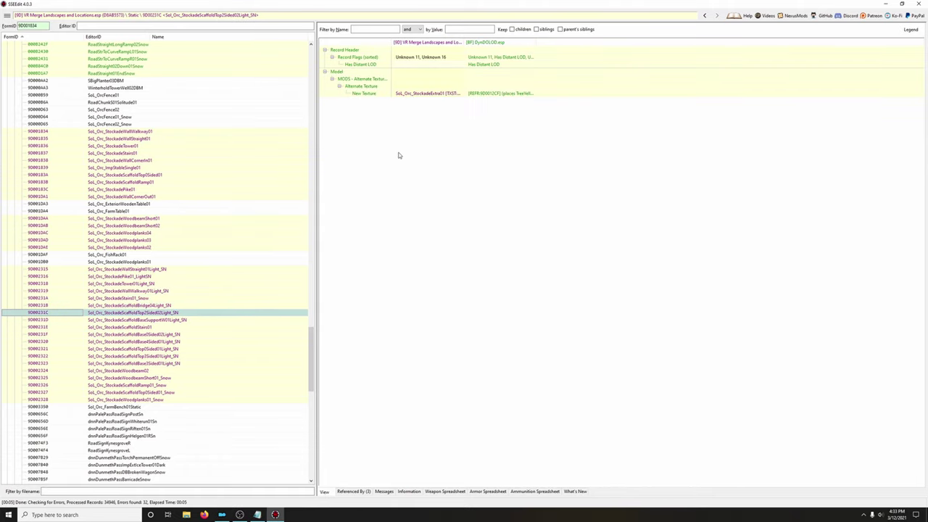
{"action": "left_click", "coordinate": [481, 75]}
{"action": "key", "text": "Delete"}
{"action": "left_click", "coordinate": [198, 320]}
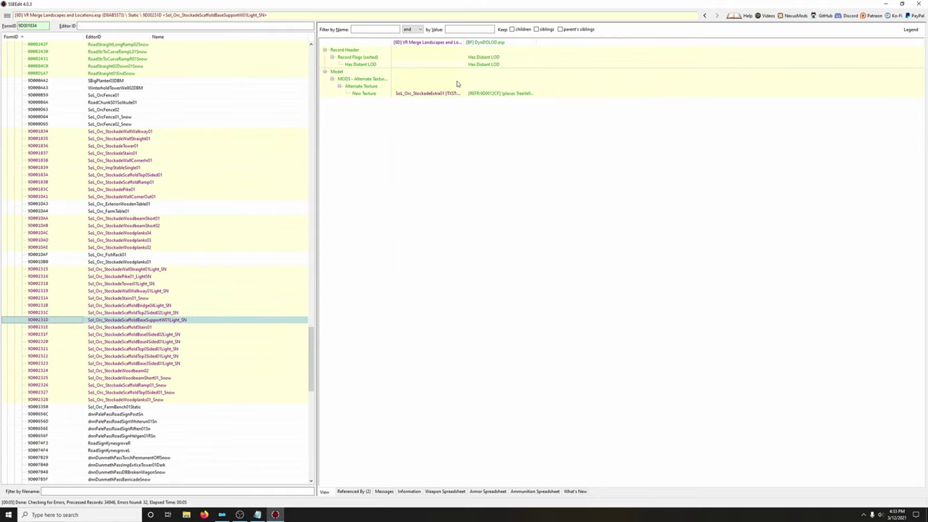
{"action": "left_click", "coordinate": [460, 71]}
{"action": "key", "text": "Delete"}
- Copy the Model entries of Sol_Orc_StockadeScaffoldStairs01 and Sol_Orc_StockadeScaffoldBase0Sided02Light_SN from the VR Merge plugin into DynDOLOD.esp
{"action": "left_click", "coordinate": [216, 327]}
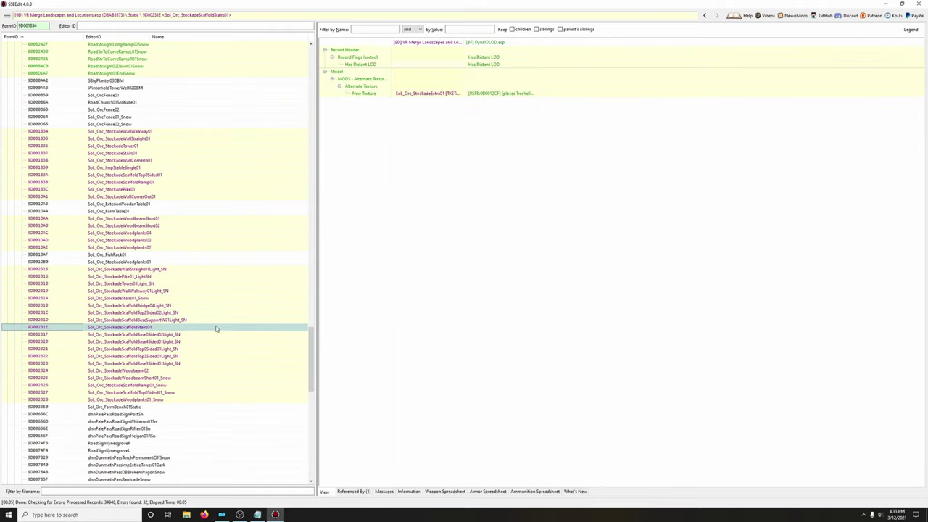
{"action": "left_click", "coordinate": [460, 71]}
{"action": "key", "text": "Delete"}
{"action": "left_click", "coordinate": [204, 335]}
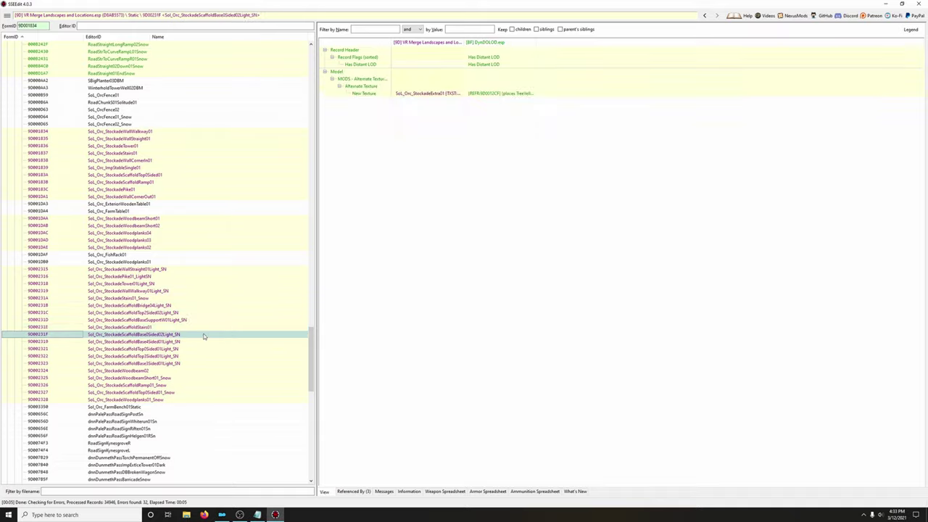
{"action": "left_click", "coordinate": [457, 74]}
{"action": "key", "text": "Delete"}
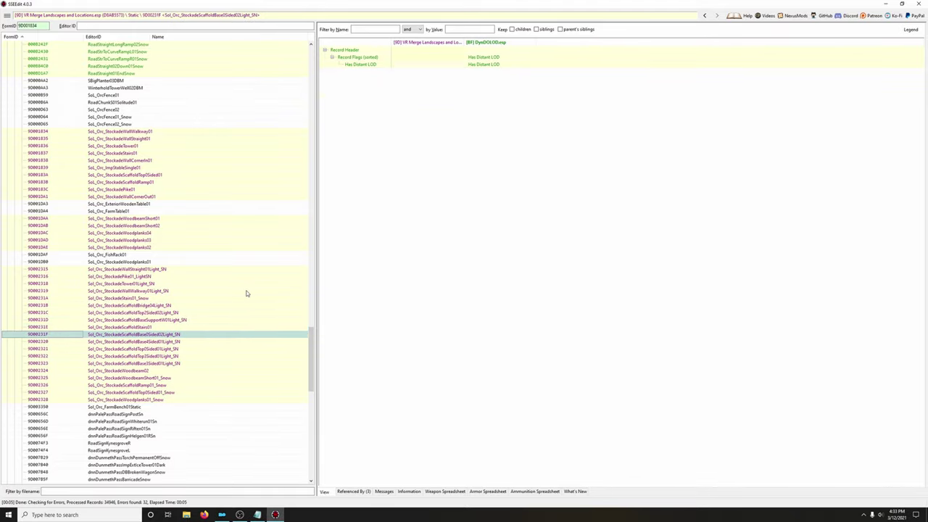
- Copy the Model entries of Sol_Orc_StockadeScaffoldBase4Sided01Light_SN and Sol_Orc_StockadeScaffoldTop0Sided01Light_SN from the VR Merge plugin into DynDOLOD.esp
{"action": "left_click", "coordinate": [192, 343]}
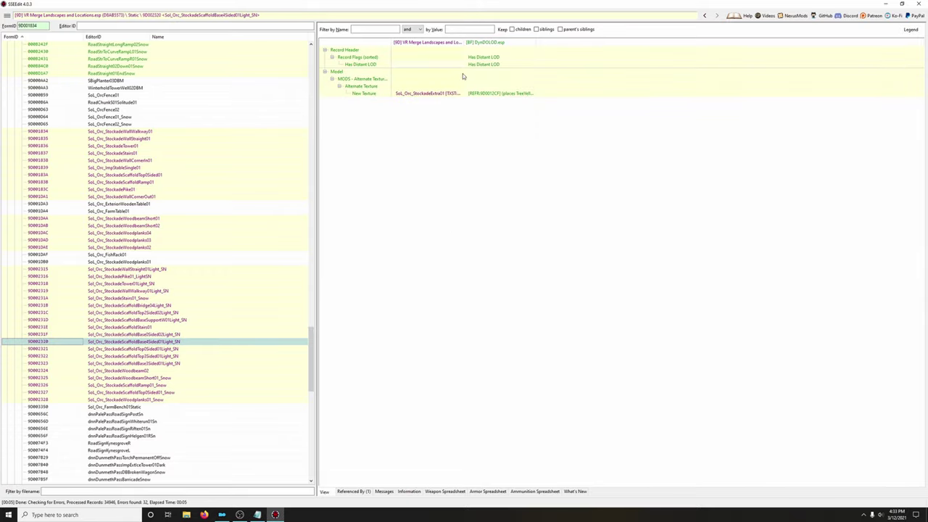
{"action": "left_click", "coordinate": [459, 74]}
{"action": "key", "text": "Delete"}
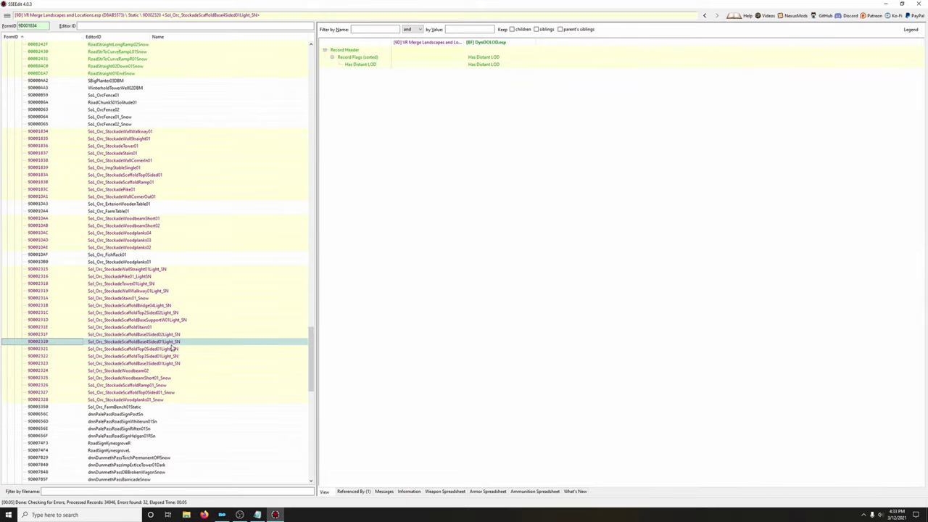
{"action": "left_click", "coordinate": [173, 349]}
{"action": "left_click", "coordinate": [458, 74]}
{"action": "key", "text": "Delete"}
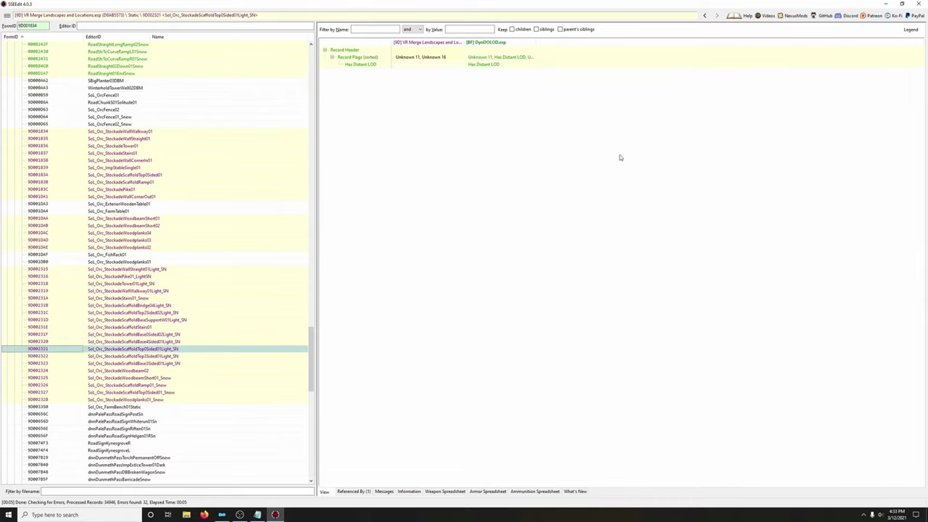
- Copy the Model entries of Sol_Orc_StockadeScaffoldTop3Sided01Light_SN and Sol_Orc_StockadeScaffoldBase3Sided01Light_SN from the VR Merge plugin into DynDOLOD.esp
{"action": "left_click", "coordinate": [174, 356]}
{"action": "left_click", "coordinate": [459, 74]}
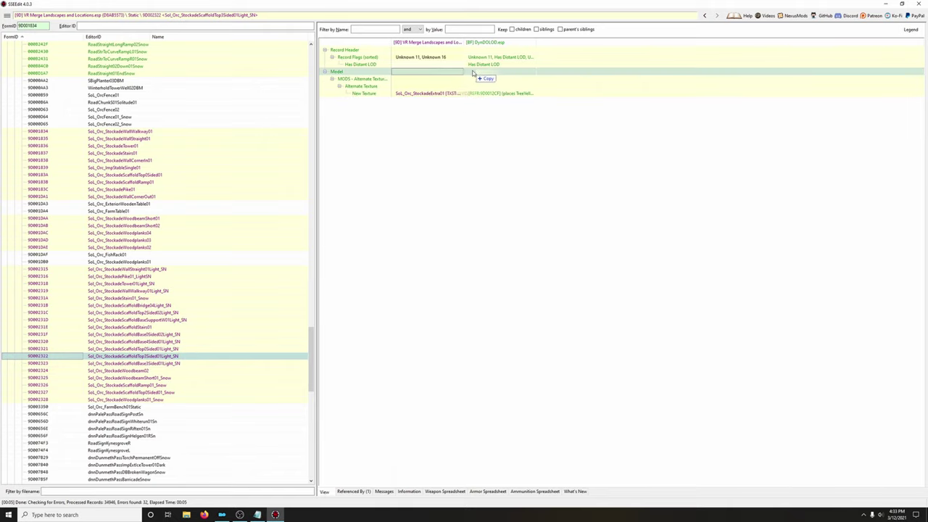
{"action": "key", "text": "Delete"}
{"action": "left_click", "coordinate": [187, 363]}
{"action": "left_click", "coordinate": [451, 74]}
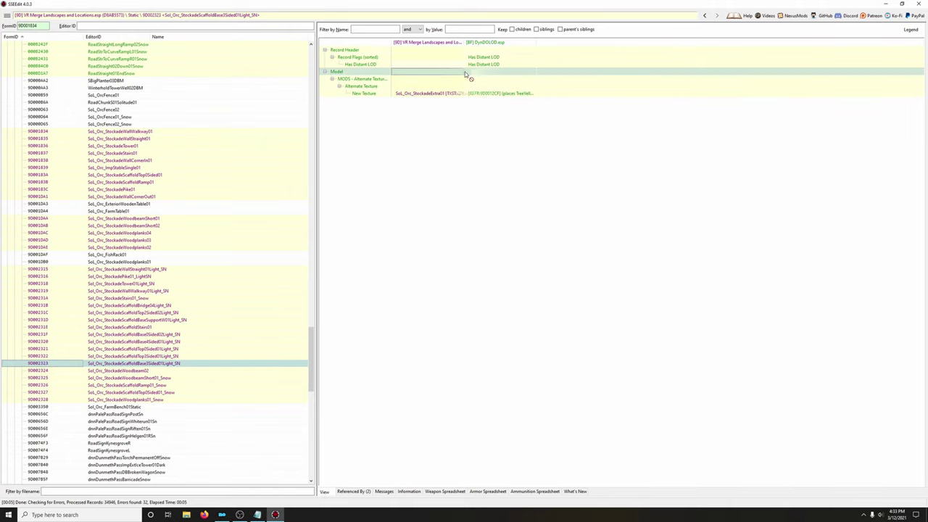
{"action": "key", "text": "Delete"}
- Copy the Model entries of Sol_Orc_StockadeWoodbeam02 and Sol_Orc_StockadeWoodbeamShort01_Snow from the VR Merge plugin into DynDOLOD.esp
{"action": "left_click", "coordinate": [202, 371]}
{"action": "left_click", "coordinate": [456, 76]}
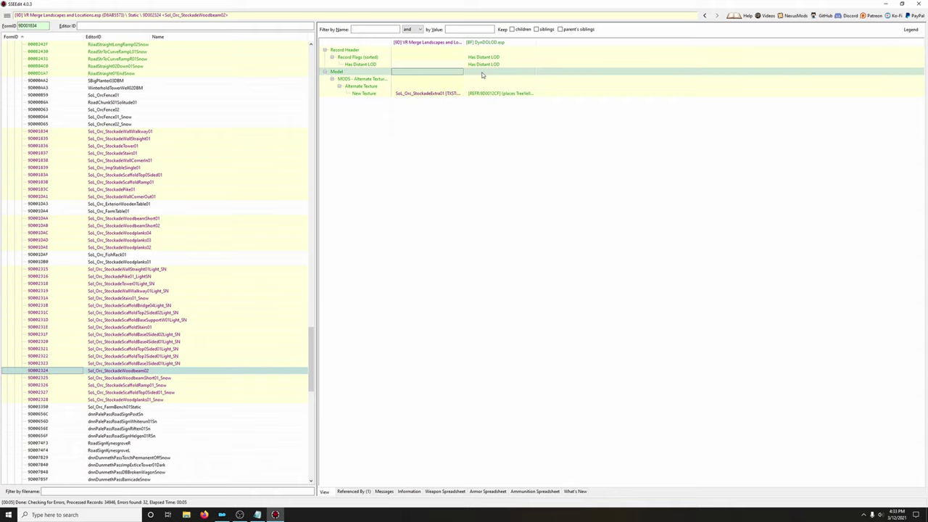
{"action": "key", "text": "Delete"}
{"action": "left_click", "coordinate": [186, 378]}
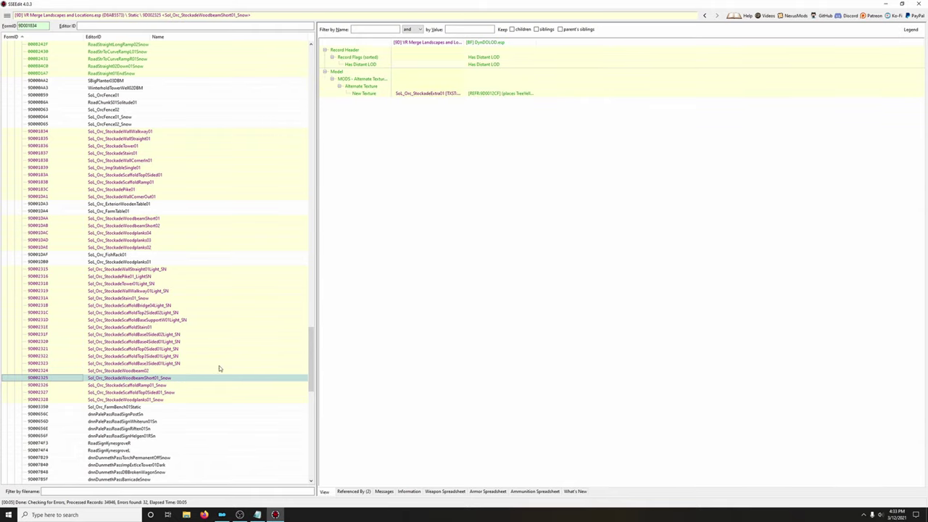
{"action": "left_click", "coordinate": [471, 75]}
{"action": "key", "text": "Delete"}
- Copy the Model entries of Sol_Orc_StockadeScaffoldRamp01_Snow and Sol_Orc_StockadeScaffoldTop0Sided01_Snow from the VR Merge plugin into DynDOLOD.esp
{"action": "left_click", "coordinate": [187, 385]}
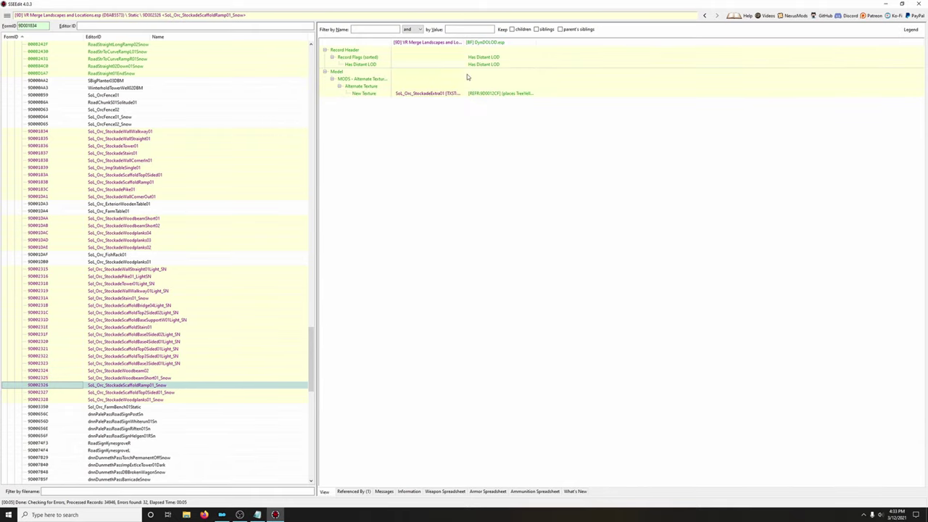
{"action": "left_click", "coordinate": [467, 74]}
{"action": "key", "text": "Delete"}
{"action": "left_click", "coordinate": [196, 392]}
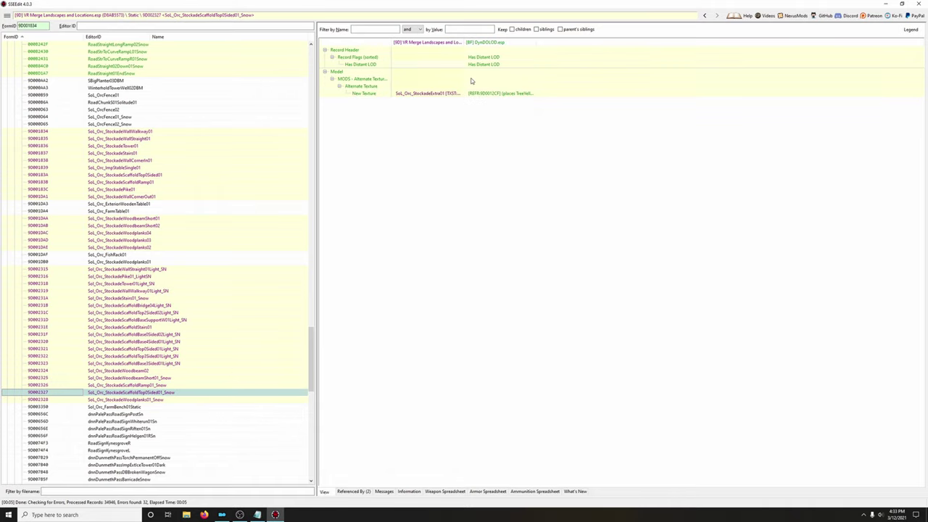
{"action": "left_click", "coordinate": [464, 73]}
{"action": "key", "text": "Delete"}
- Review SoL_Orc_StockadeWoodplanks01_Snow and the highlighted dnnPalePass, dnnSilgradPassGateTower and zzzDock static records for Model texture conflicts with DynDOLOD.esp
{"action": "left_click", "coordinate": [181, 400]}
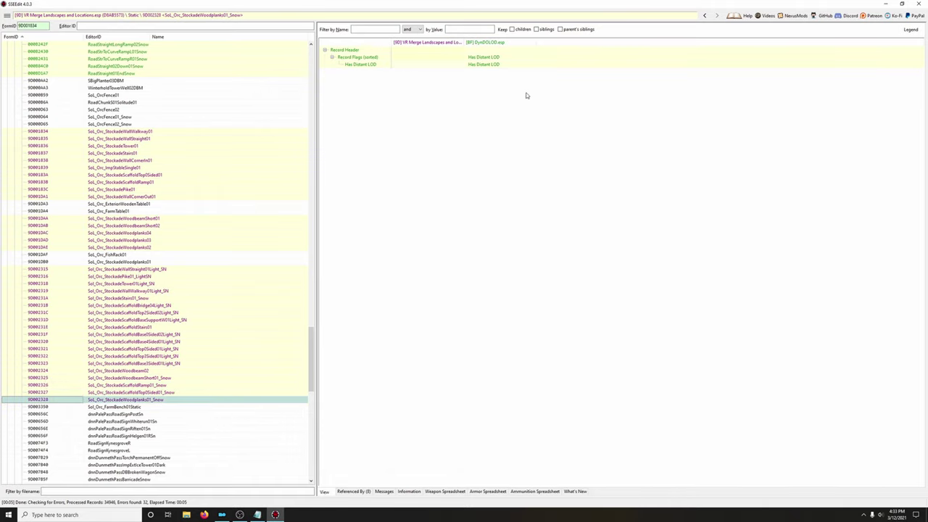
{"action": "scroll", "coordinate": [242, 398], "scroll_direction": "down", "scroll_amount": 13}
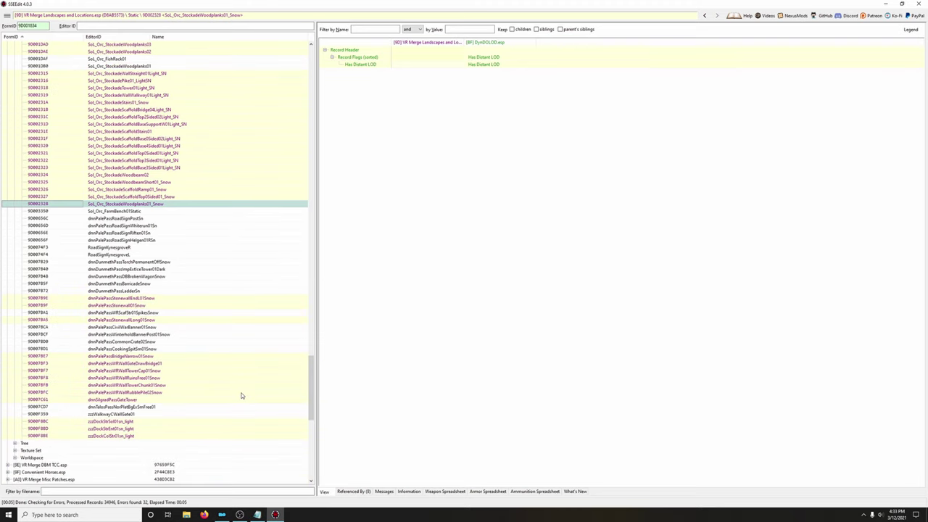
{"action": "left_click", "coordinate": [166, 212]}
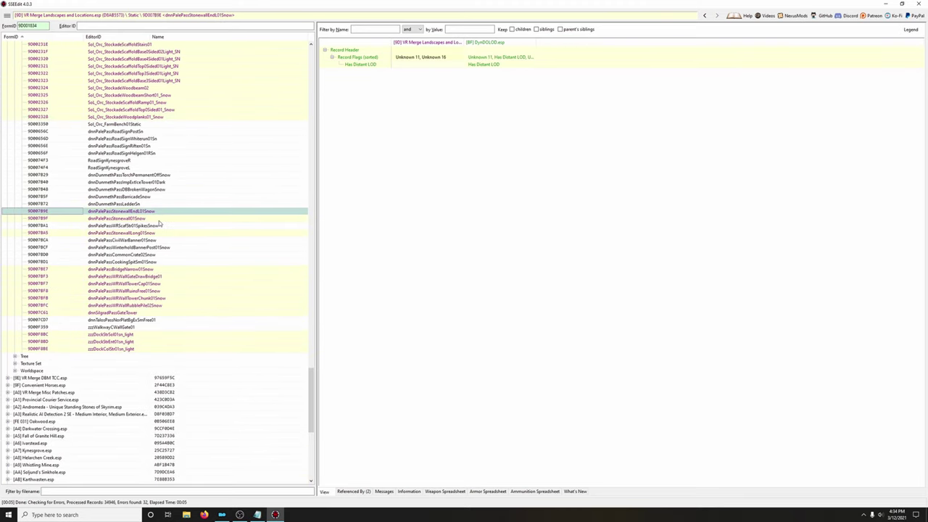
{"action": "left_click", "coordinate": [159, 221]}
{"action": "left_click", "coordinate": [163, 234]}
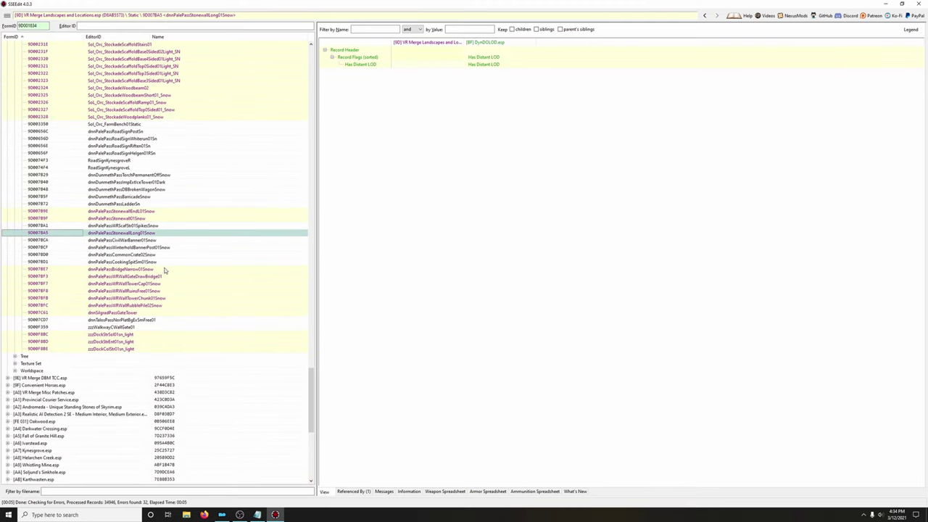
{"action": "left_click", "coordinate": [166, 269]}
{"action": "left_click", "coordinate": [165, 277]}
{"action": "left_click", "coordinate": [164, 284]}
{"action": "left_click", "coordinate": [163, 291]}
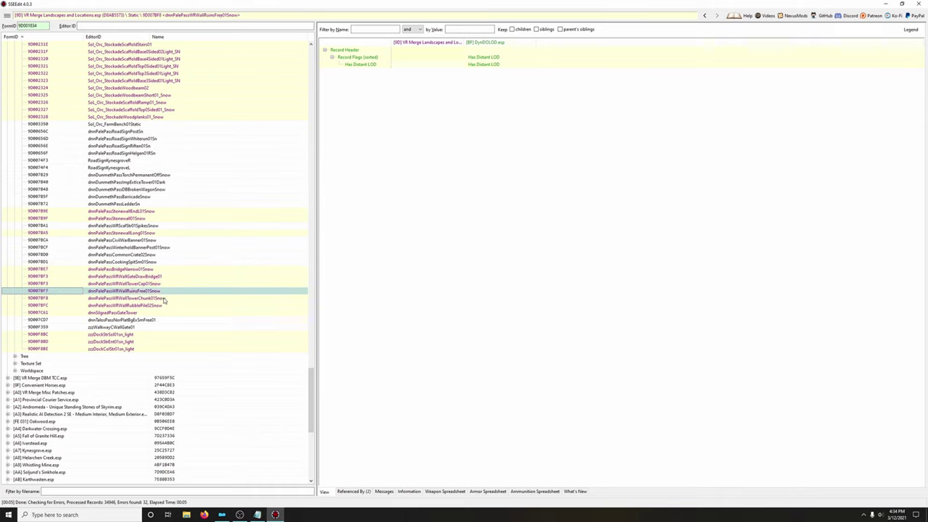
{"action": "left_click", "coordinate": [162, 299]}
{"action": "left_click", "coordinate": [161, 306]}
{"action": "left_click", "coordinate": [160, 314]}
{"action": "left_click", "coordinate": [155, 333]}
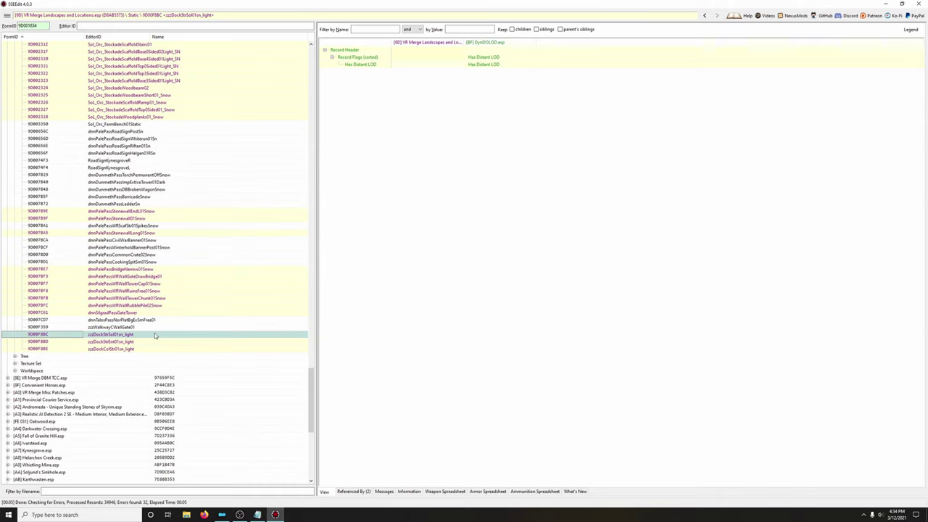
{"action": "left_click", "coordinate": [152, 342]}
{"action": "left_click", "coordinate": [147, 349]}
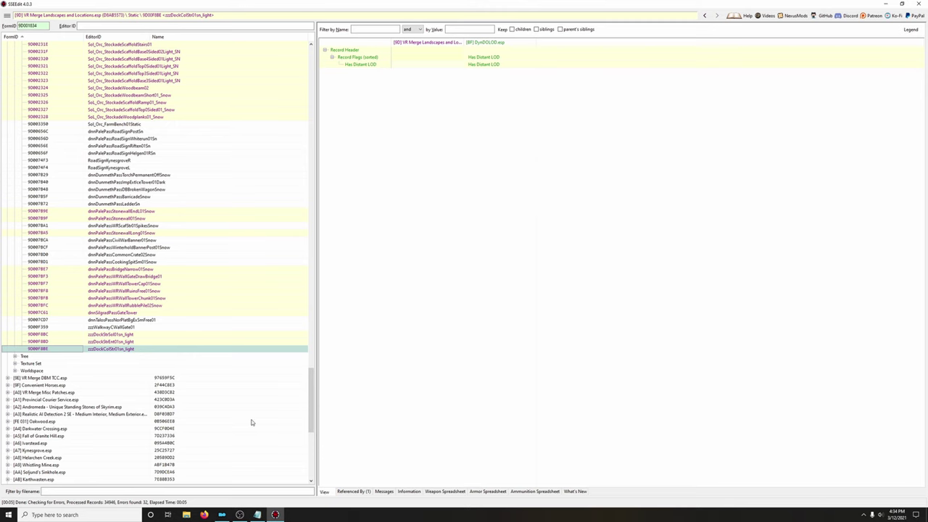
- Check DynDOLOD.esp for errors again
{"action": "scroll", "coordinate": [252, 423], "scroll_direction": "down", "scroll_amount": 5}
{"action": "left_click_drag", "start_coordinate": [312, 417], "coordinate": [308, 459]}
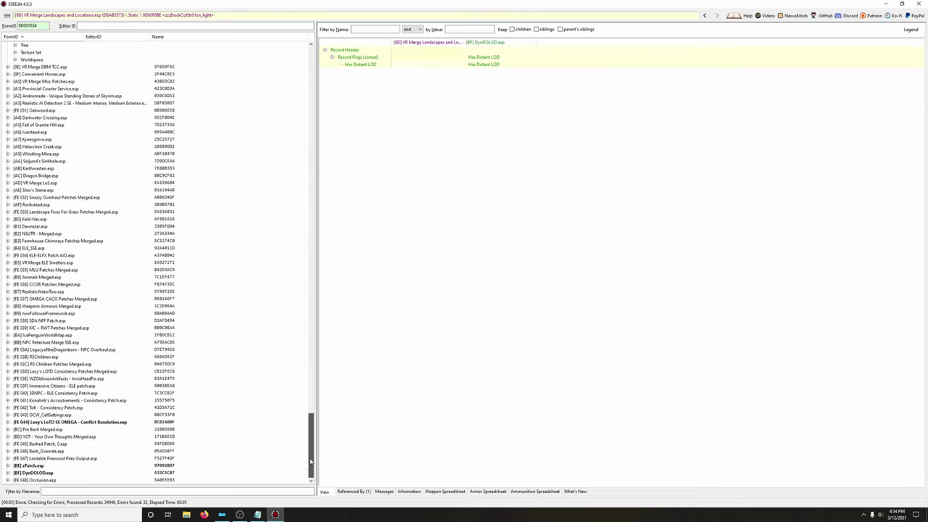
{"action": "left_click", "coordinate": [44, 473]}
{"action": "right_click", "coordinate": [48, 474]}
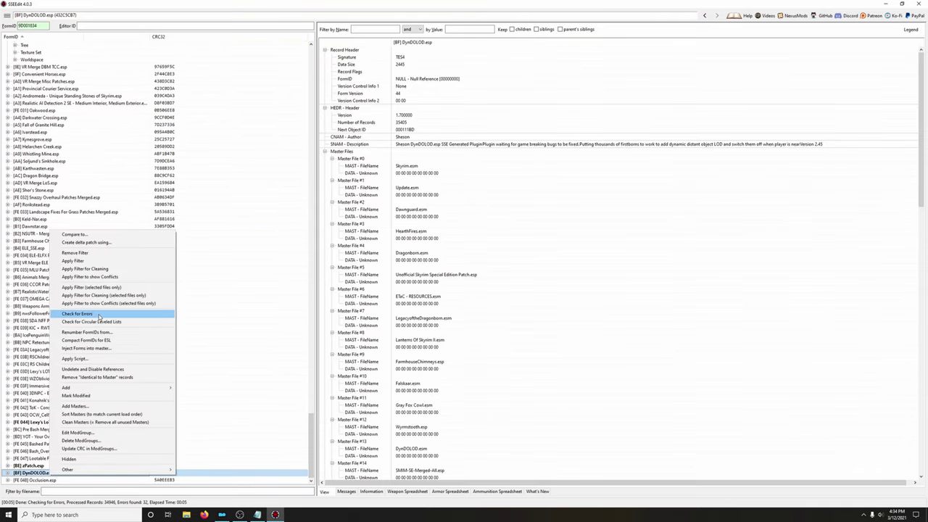
{"action": "left_click", "coordinate": [99, 314]}
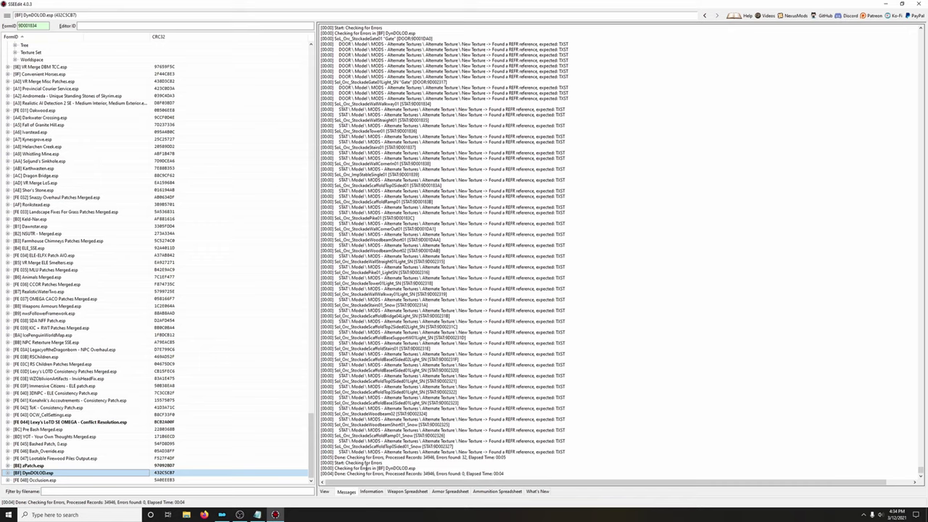
- Exit the editor, saving Lexy's LoTD SE OMEGA - Conflict Resolution.esp, zPatch.esp and DynDOLOD.esp without backing up the plugins
{"action": "left_click", "coordinate": [922, 5]}
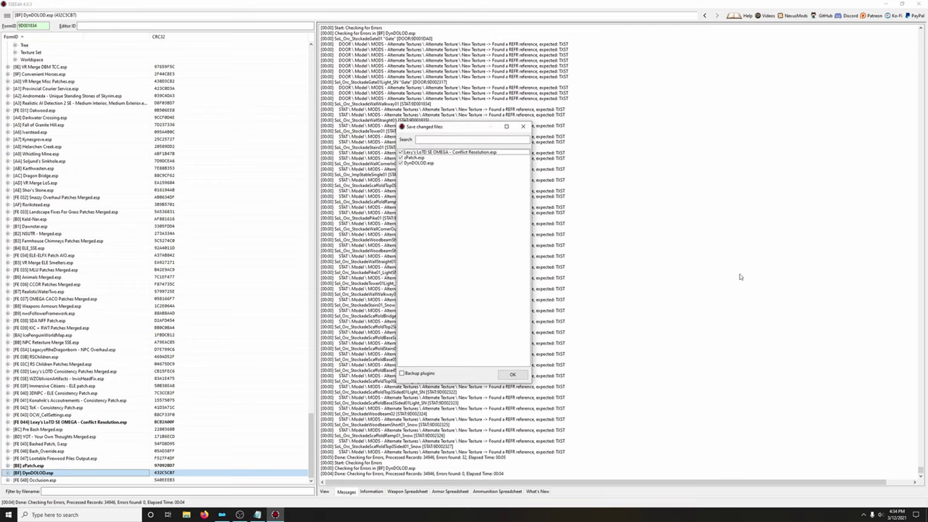
{"action": "left_click", "coordinate": [510, 375]}
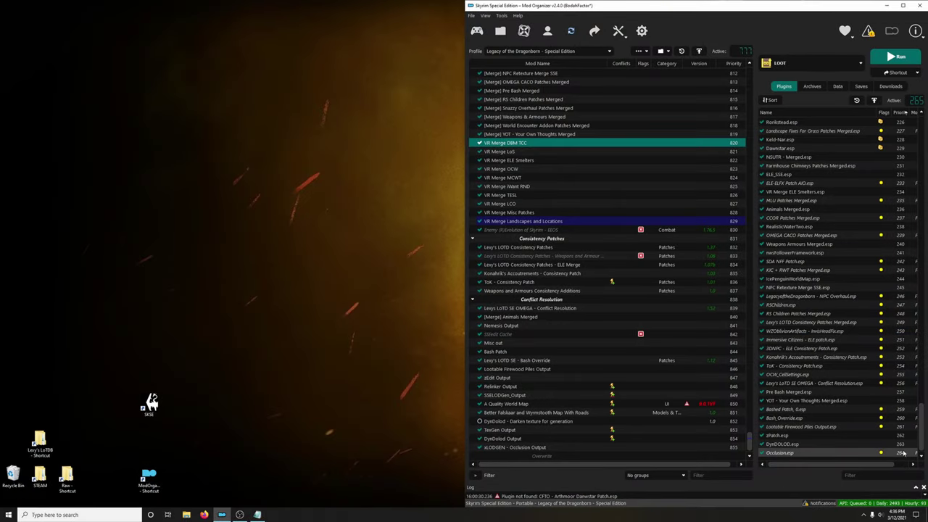
{"action": "mouse_move", "coordinate": [900, 454]}
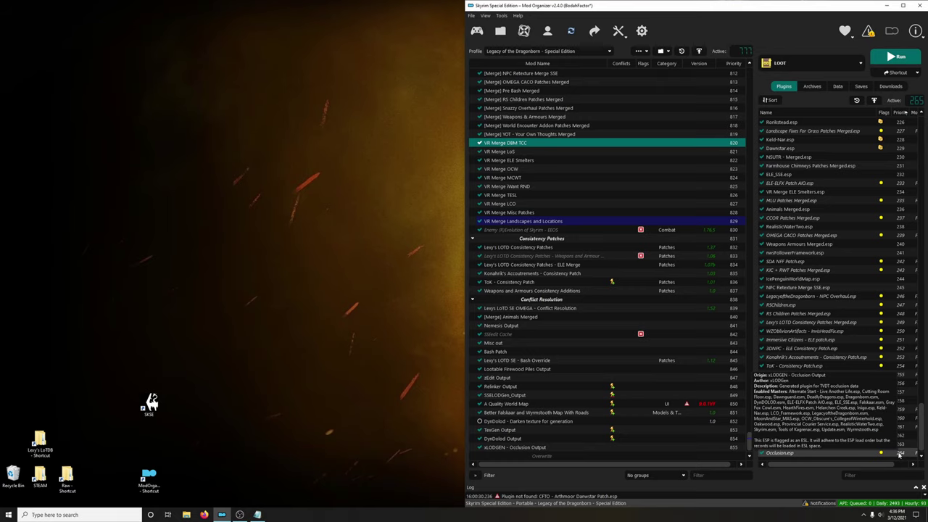
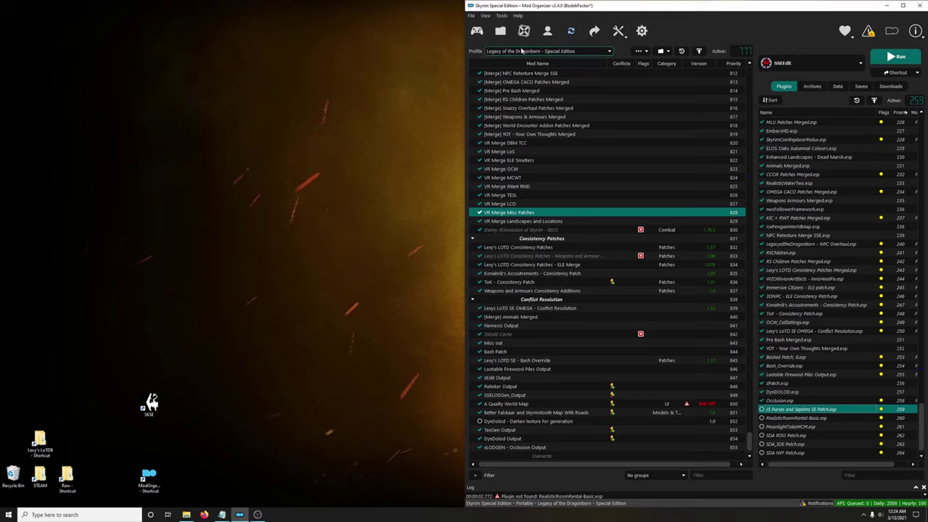
- In Mod Organizer, unhide the source plugins of VR Merge Misc Patches using the Merge Plugins Hide tool
{"action": "left_click", "coordinate": [619, 31]}
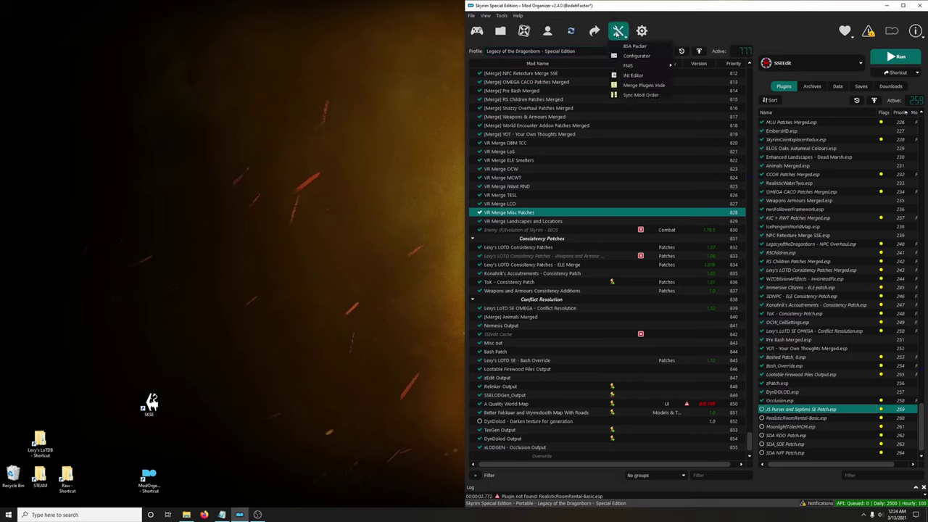
{"action": "left_click", "coordinate": [634, 87]}
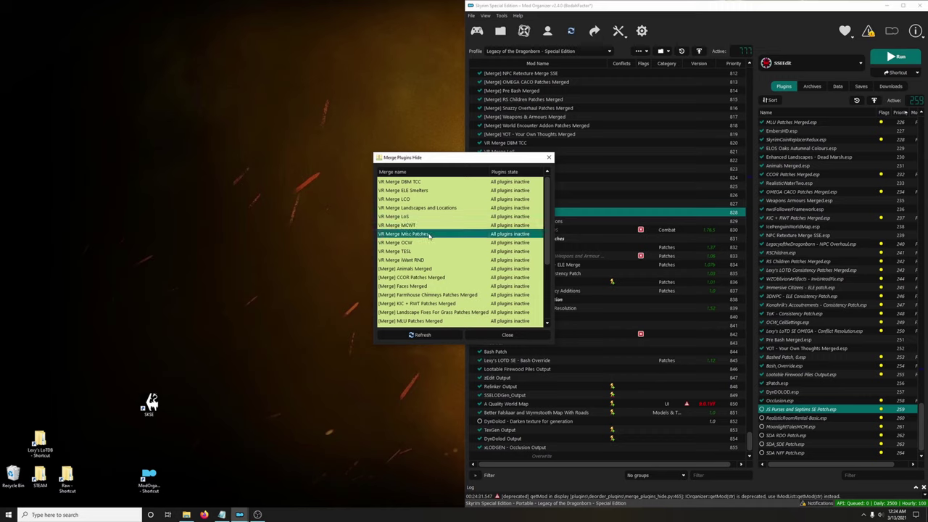
{"action": "right_click", "coordinate": [429, 237]}
{"action": "left_click", "coordinate": [444, 239]}
{"action": "left_click", "coordinate": [507, 335]}
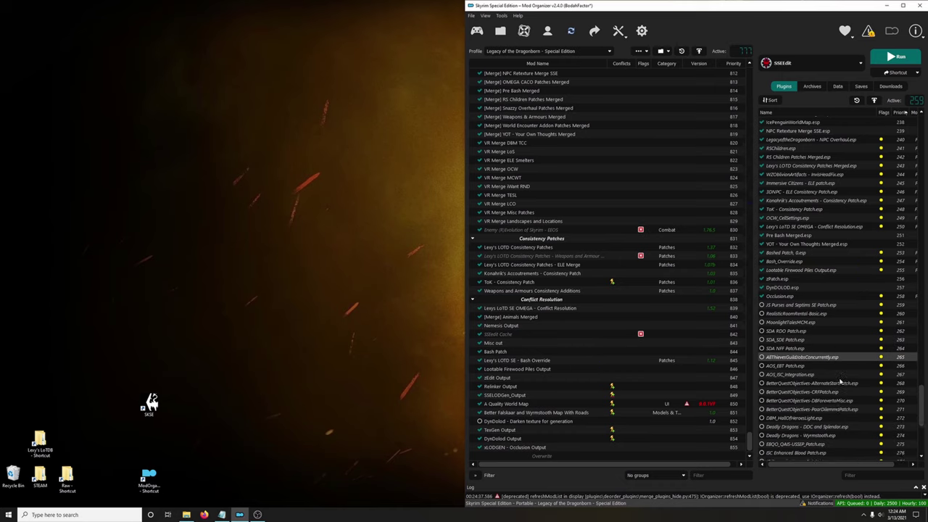
- Move SparklesSE.esp above SparklesSE - Immersive Sounds Patch.esp in the plugin load order
{"action": "scroll", "coordinate": [842, 382], "scroll_direction": "down", "scroll_amount": 7}
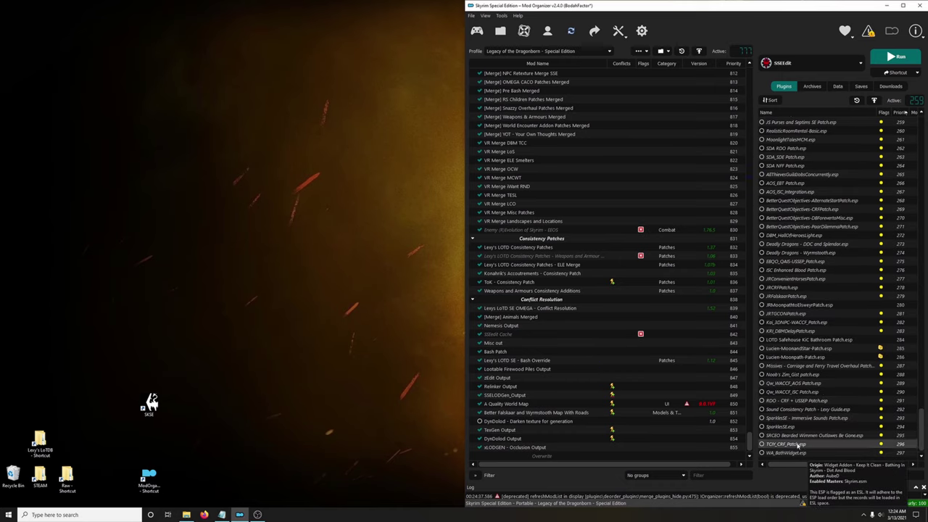
{"action": "left_click", "coordinate": [784, 428]}
{"action": "left_click_drag", "start_coordinate": [793, 428], "coordinate": [791, 415]}
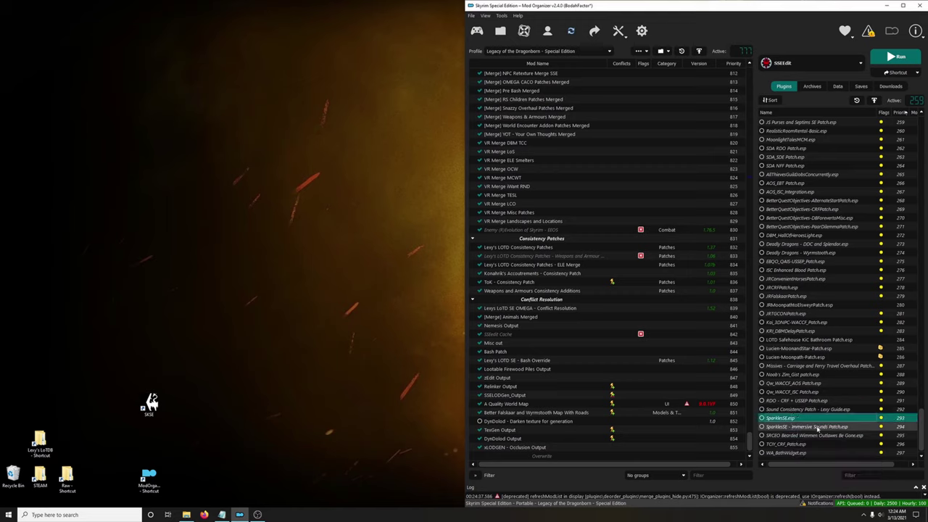
- Move SDA NFF Patch.esp, SDA RDO Patch.esp and SDA_SDE Patch.esp, in that order, below RDO - CRF + USSEP Patch.esp in the plugin load order
{"action": "scroll", "coordinate": [834, 428], "scroll_direction": "up", "scroll_amount": 3}
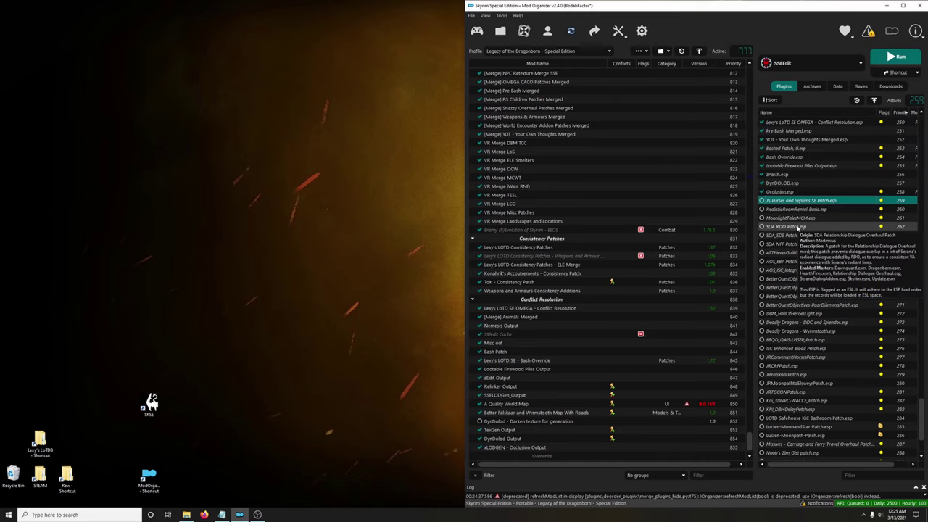
{"action": "left_click", "coordinate": [799, 228]}
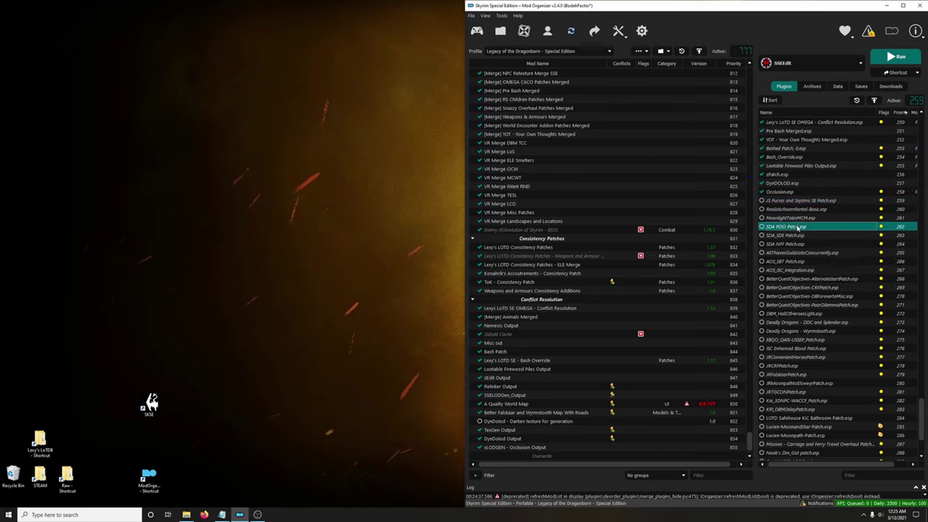
{"action": "left_click", "coordinate": [789, 235], "text": "shift"}
{"action": "left_click", "coordinate": [785, 244], "text": "shift"}
{"action": "left_click_drag", "start_coordinate": [785, 246], "coordinate": [798, 404]}
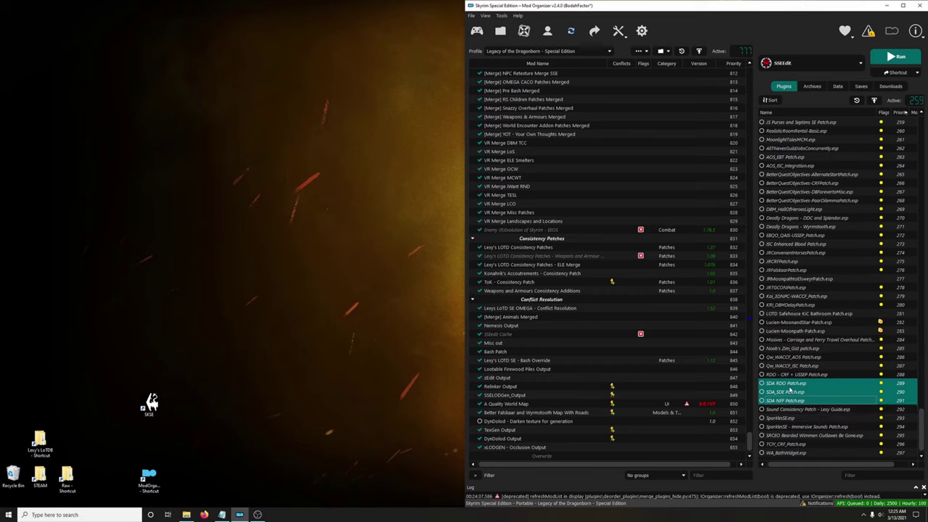
{"action": "left_click_drag", "start_coordinate": [782, 403], "coordinate": [797, 383]}
- Move JS Purses and Septims SE Patch.esp below JRTGCONPatch.esp and RealisticRoomRental-Basic.esp below Qw_WACCF_ISC Patch.esp
{"action": "scroll", "coordinate": [805, 326], "scroll_direction": "up", "scroll_amount": 6}
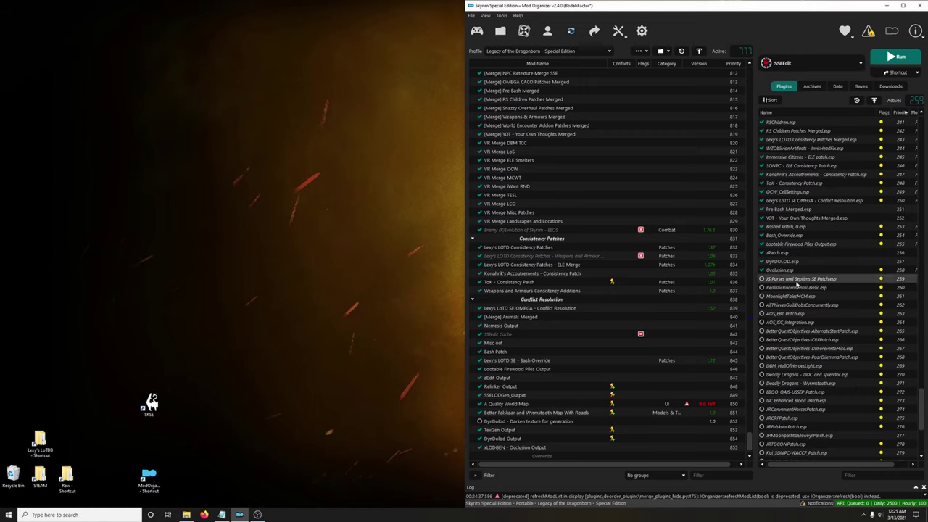
{"action": "left_click_drag", "start_coordinate": [798, 280], "coordinate": [819, 451]}
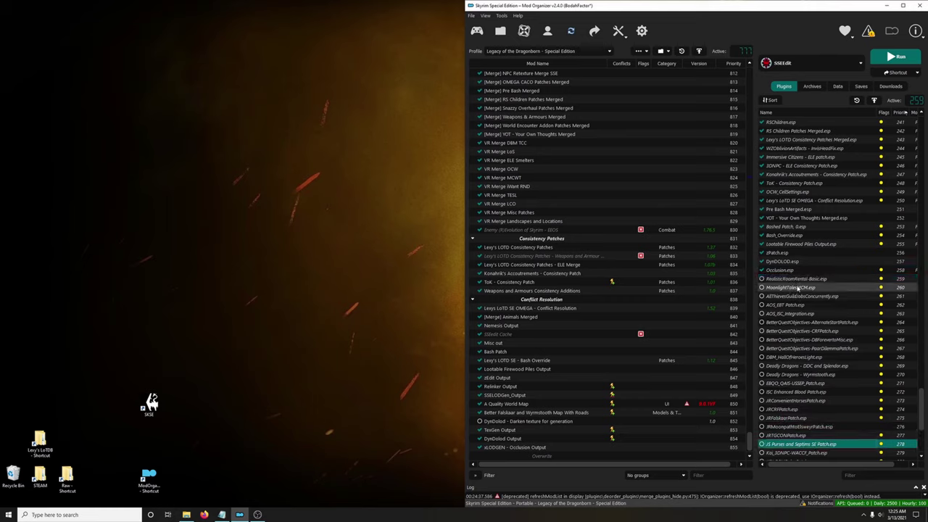
{"action": "left_click", "coordinate": [798, 280]}
{"action": "left_click_drag", "start_coordinate": [797, 282], "coordinate": [829, 370]}
{"action": "scroll", "coordinate": [829, 385], "scroll_direction": "up", "scroll_amount": 8}
{"action": "scroll", "coordinate": [805, 305], "scroll_direction": "down", "scroll_amount": 2}
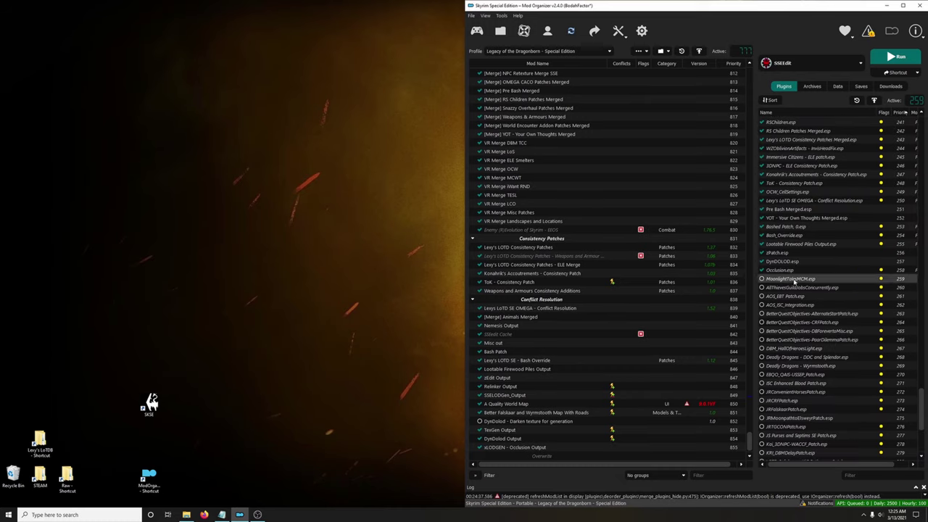
- Move MoonlightTalesMCM.esp between Missives - Carriage and Ferry Travel Overhaul Patch.esp and Noob's Zim_Gist patch.esp
{"action": "left_click_drag", "start_coordinate": [792, 280], "coordinate": [827, 405]}
{"action": "scroll", "coordinate": [864, 453], "scroll_direction": "down", "scroll_amount": 3}
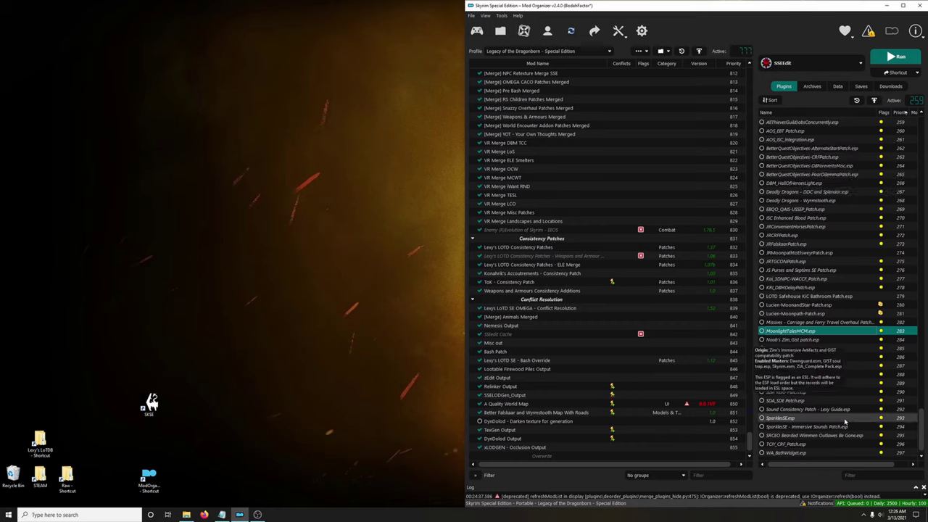
{"action": "left_click", "coordinate": [804, 454]}
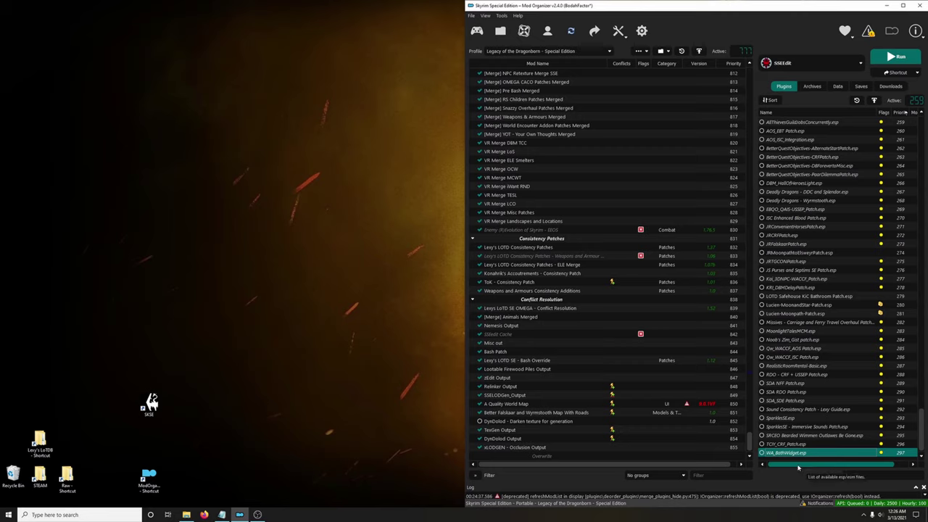
- Launch zEdit from Mod Organizer and start a zMerge session for Skyrim SE
{"action": "left_click", "coordinate": [816, 64]}
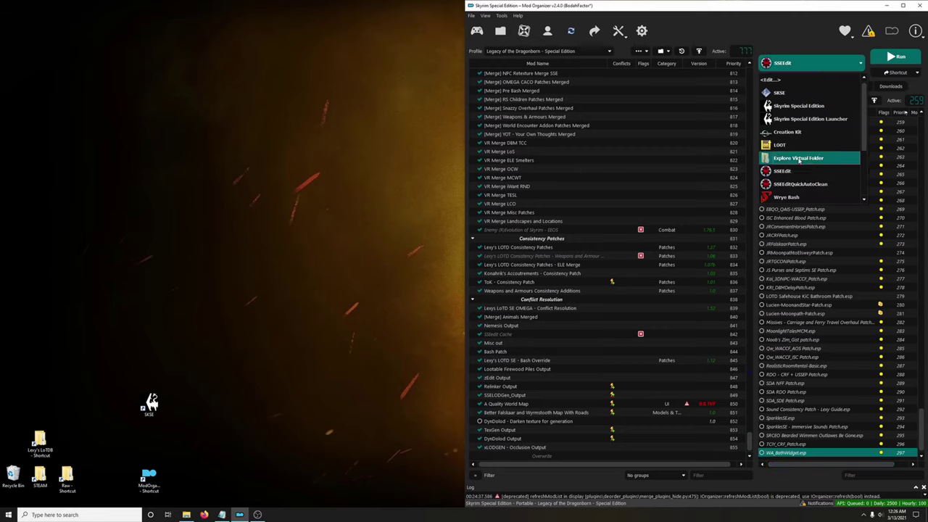
{"action": "left_click", "coordinate": [783, 132]}
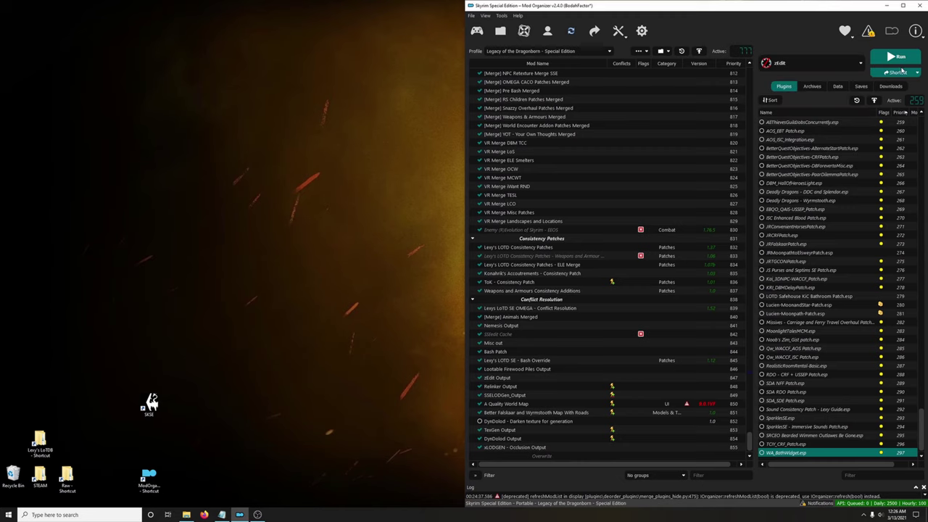
{"action": "left_click", "coordinate": [892, 57]}
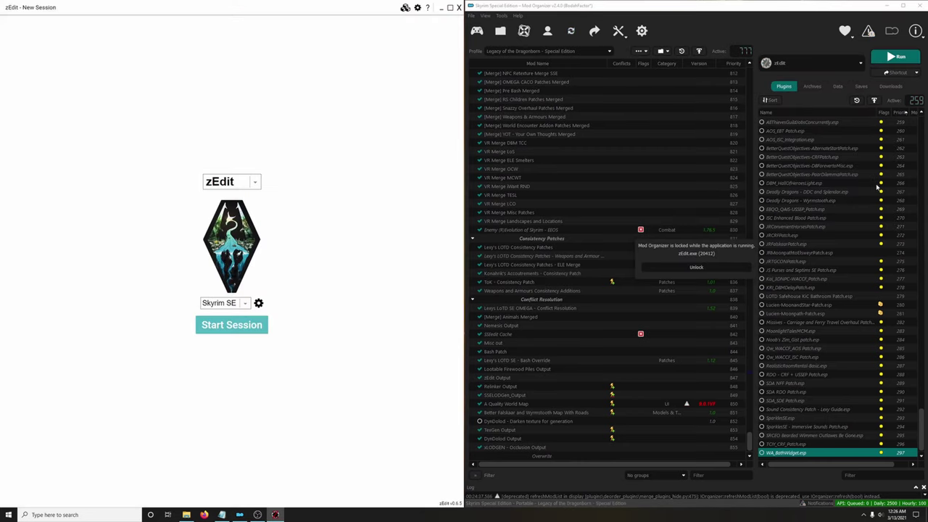
{"action": "left_click", "coordinate": [238, 184]}
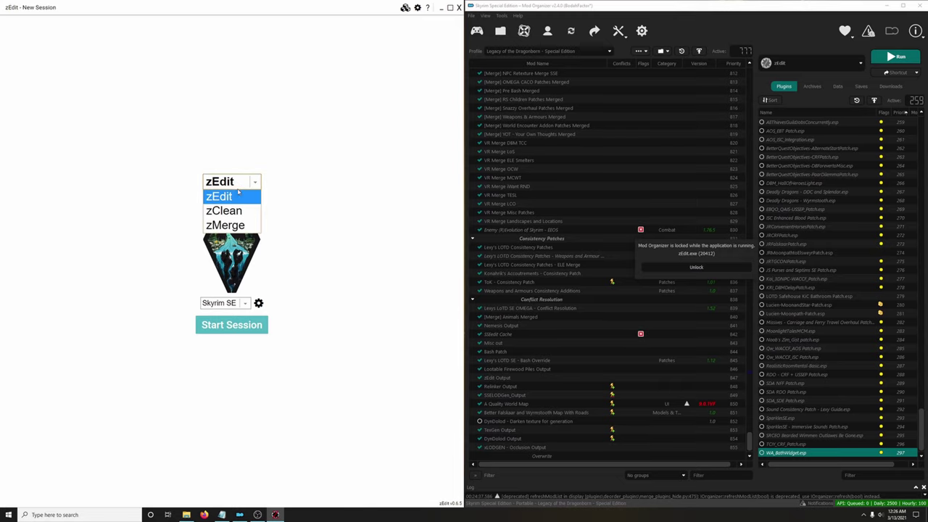
{"action": "left_click", "coordinate": [247, 331]}
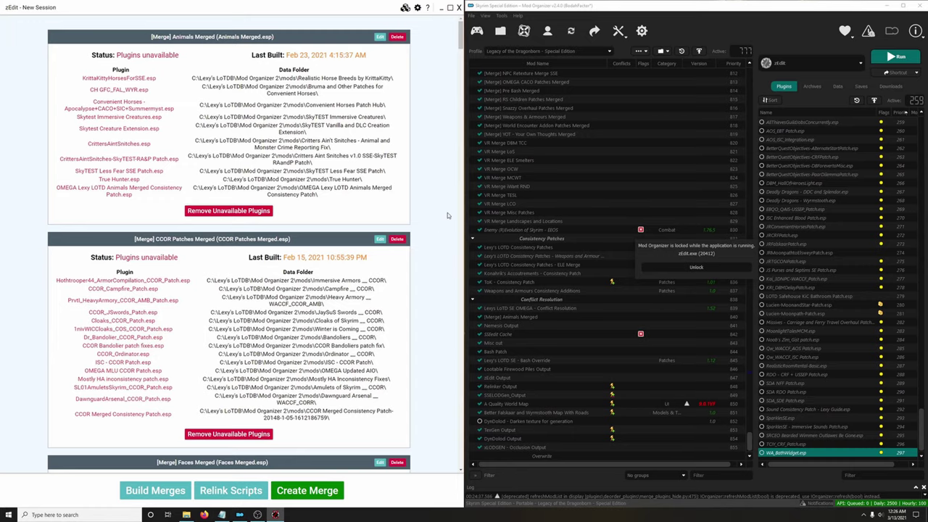
- Edit VR Merge Misc Patches and add SDA_SDE Patch.esp, SDA RDO Patch.esp and SDA NFF Patch.esp to its plugins
{"action": "left_click_drag", "start_coordinate": [461, 36], "coordinate": [458, 441]}
{"action": "scroll", "coordinate": [366, 137], "scroll_direction": "up", "scroll_amount": 4}
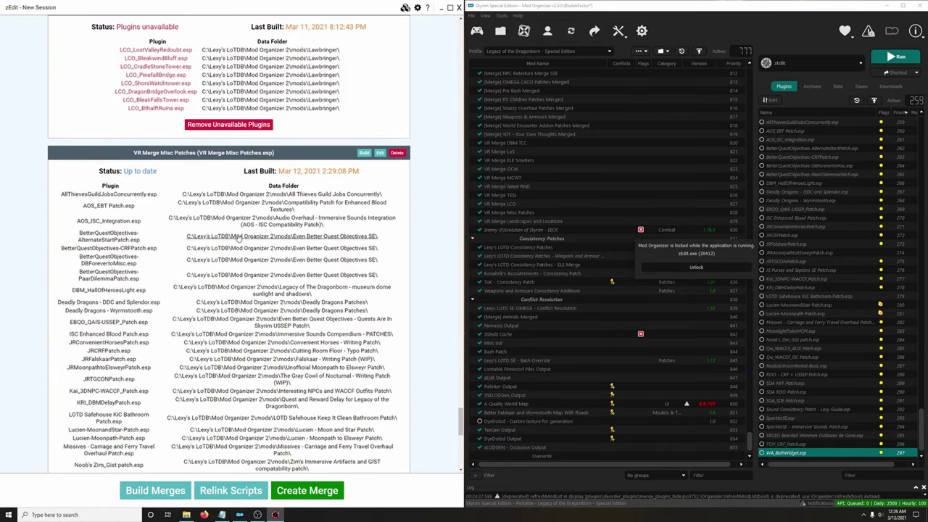
{"action": "left_click", "coordinate": [380, 81]}
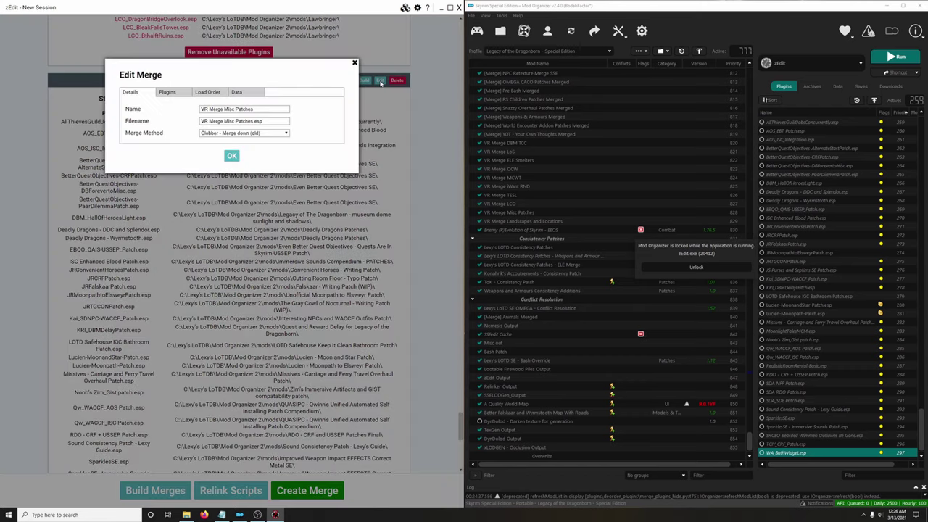
{"action": "left_click", "coordinate": [160, 94]}
{"action": "left_click_drag", "start_coordinate": [342, 118], "coordinate": [338, 354]}
{"action": "left_click", "coordinate": [129, 303]}
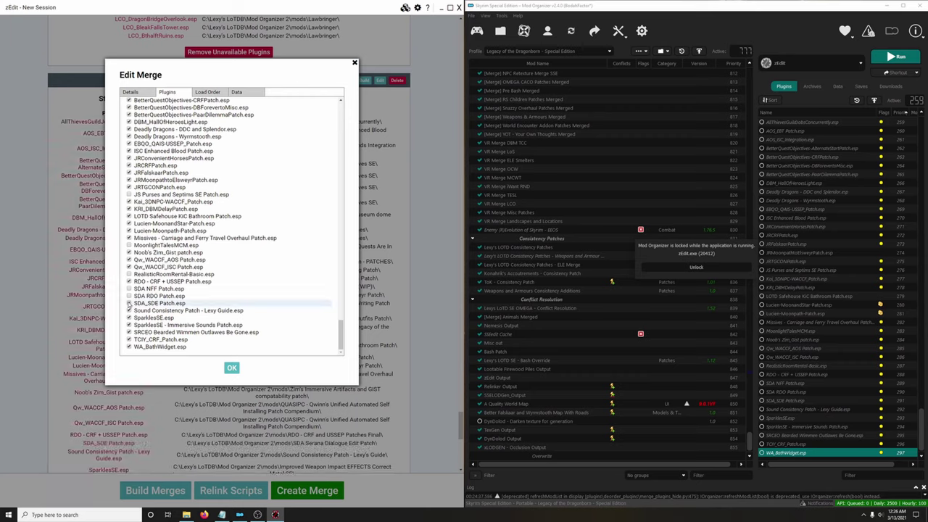
{"action": "left_click", "coordinate": [129, 296]}
{"action": "left_click", "coordinate": [129, 289]}
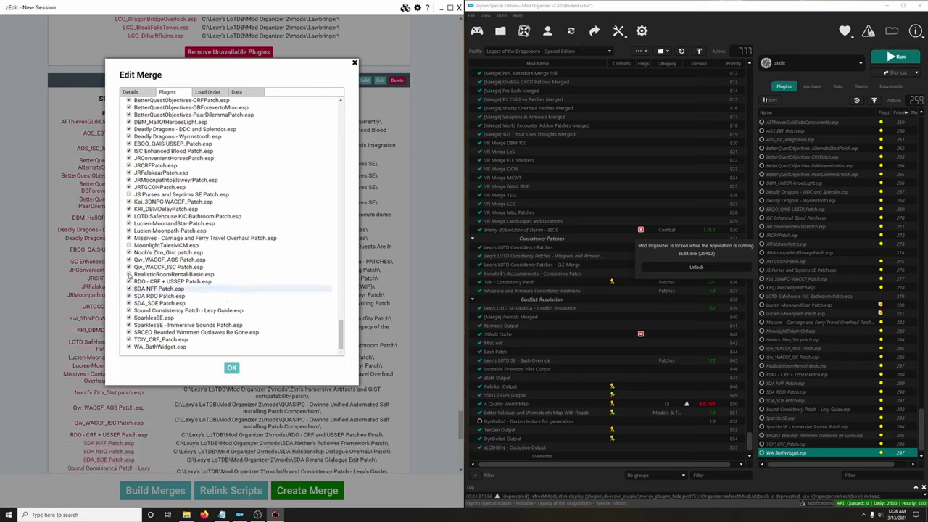
- Add RealisticRoomRental-Basic.esp, MoonlightTalesMCM.esp and JS Purses and Septims SE Patch.esp to the merge and accept the plugin selection
{"action": "left_click", "coordinate": [129, 274]}
{"action": "left_click", "coordinate": [129, 245]}
{"action": "left_click", "coordinate": [129, 194]}
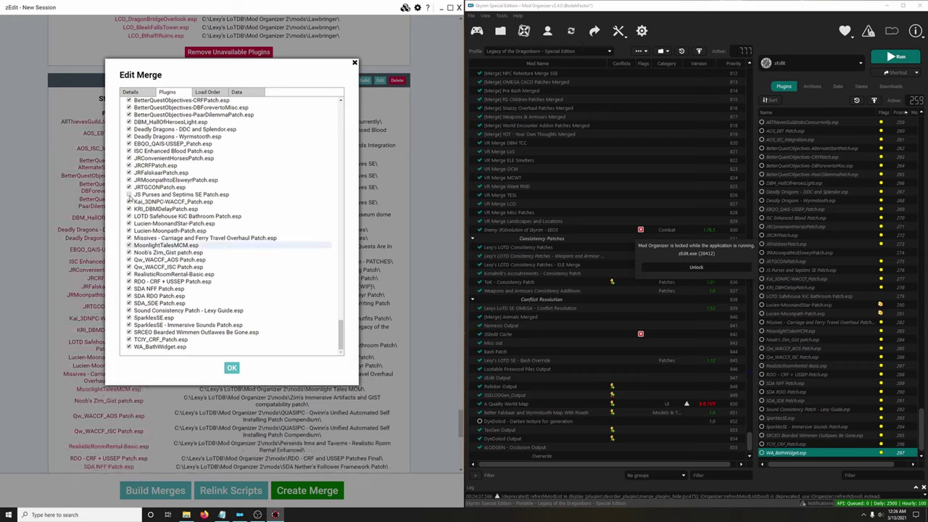
{"action": "scroll", "coordinate": [184, 288], "scroll_direction": "up", "scroll_amount": 5}
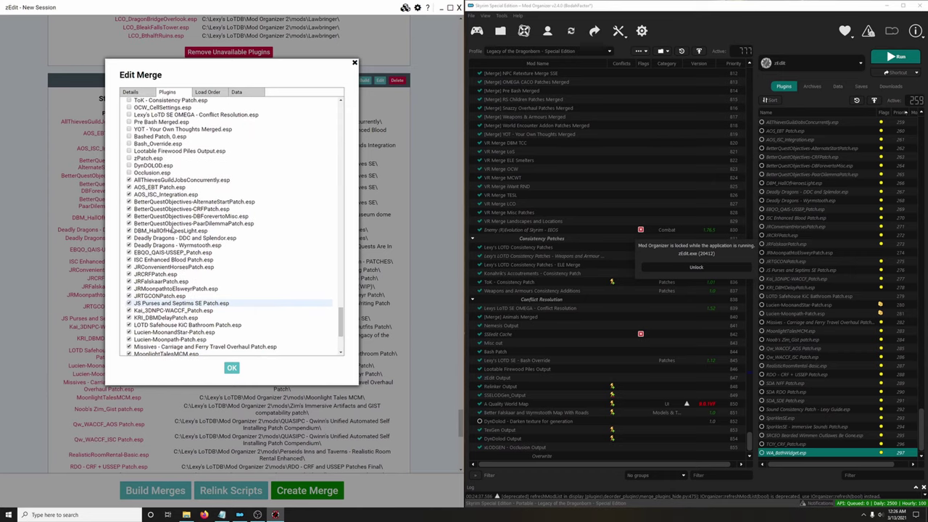
{"action": "scroll", "coordinate": [190, 281], "scroll_direction": "down", "scroll_amount": 5}
{"action": "left_click", "coordinate": [232, 368]}
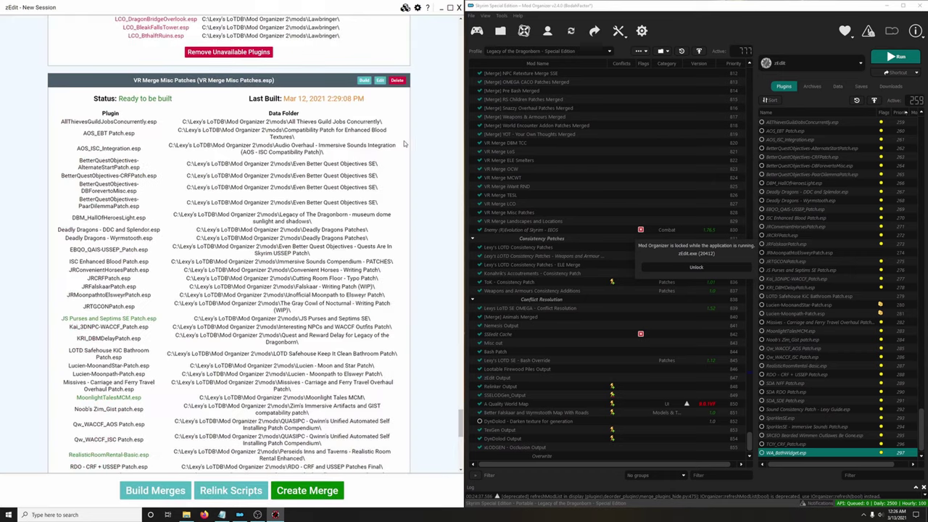
- Build VR Merge Misc Patches with the build log shown, and close zEdit once it is done
{"action": "left_click", "coordinate": [364, 81]}
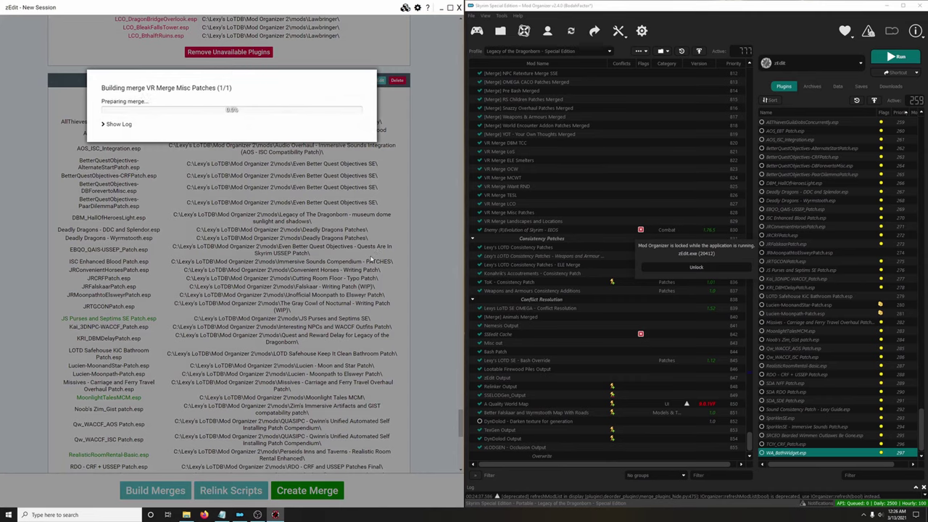
{"action": "left_click", "coordinate": [129, 124]}
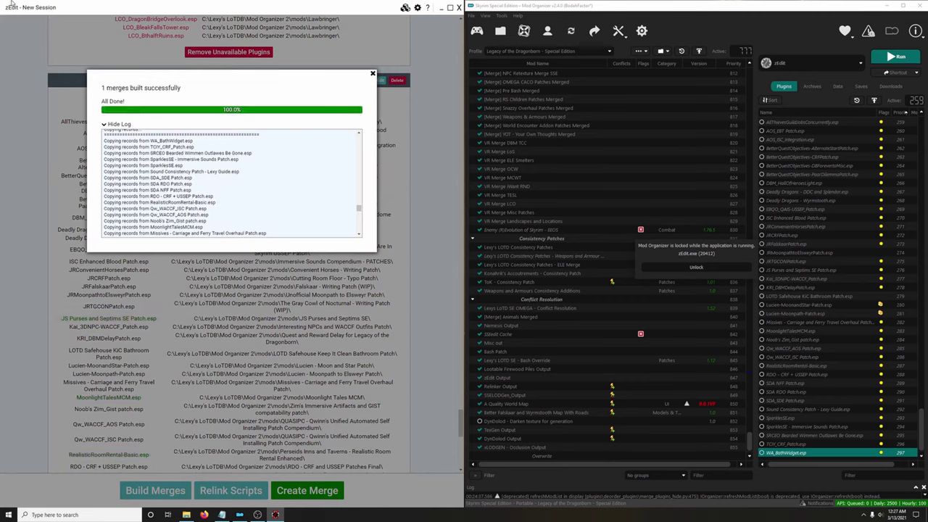
{"action": "left_click", "coordinate": [373, 74]}
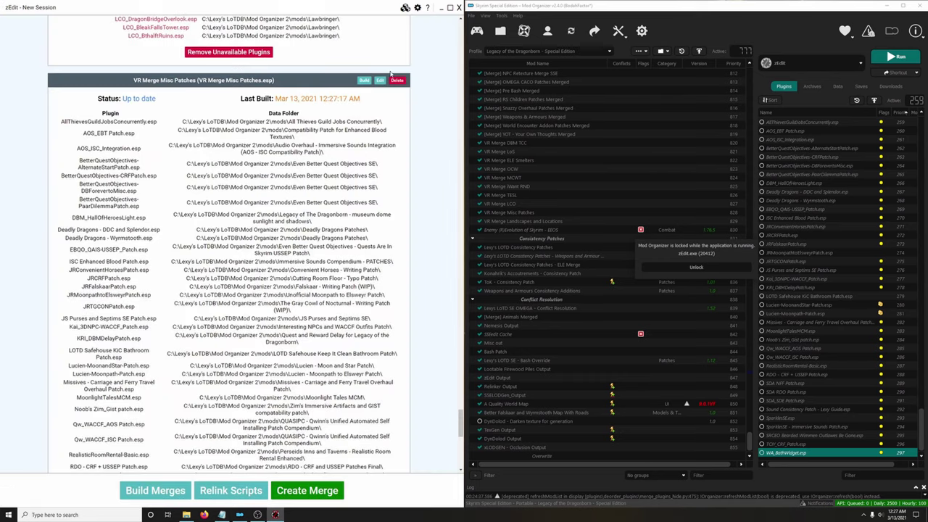
{"action": "left_click", "coordinate": [458, 8]}
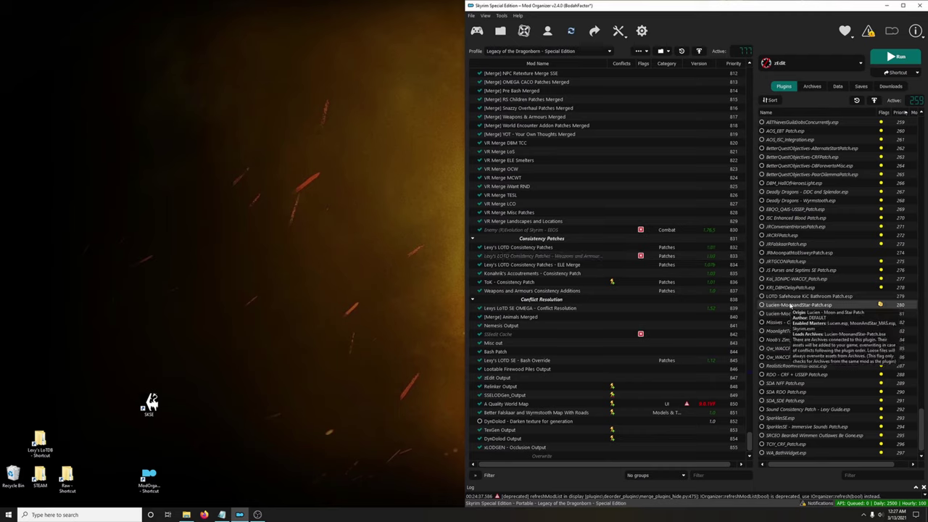
- In Mod Organizer, extract Lucien-MoonandStar-Patch.bsa into the Lucien - Moon and Star Patch mod folder
{"action": "mouse_move", "coordinate": [879, 310]}
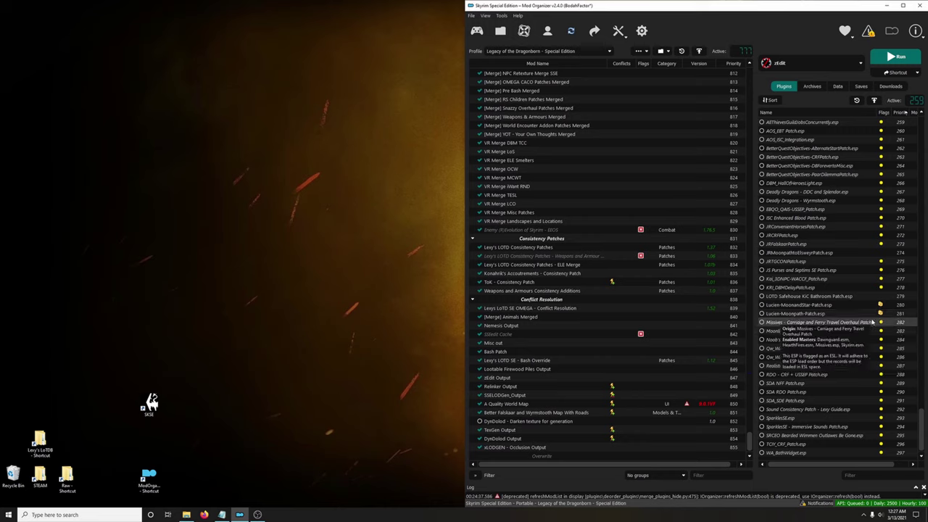
{"action": "scroll", "coordinate": [871, 328], "scroll_direction": "up", "scroll_amount": 2}
{"action": "scroll", "coordinate": [869, 319], "scroll_direction": "down", "scroll_amount": 2}
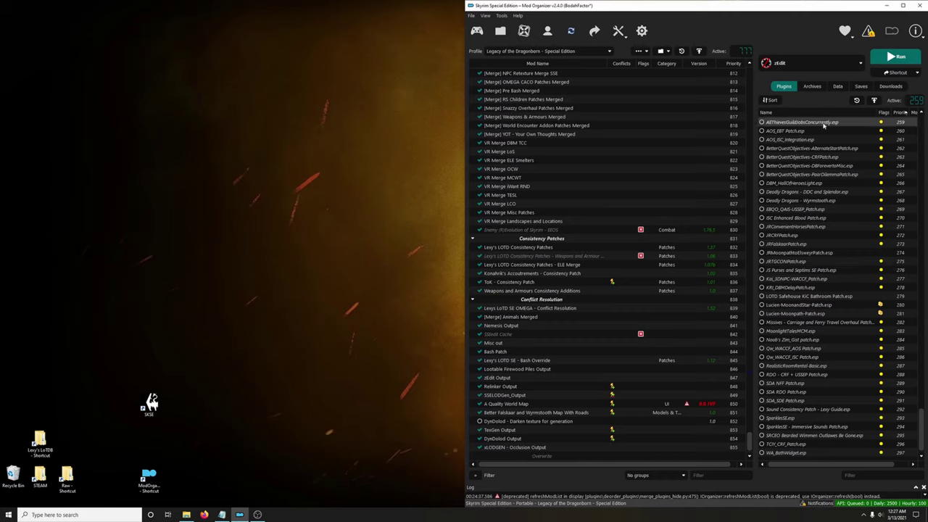
{"action": "left_click", "coordinate": [812, 87]}
{"action": "scroll", "coordinate": [862, 234], "scroll_direction": "down", "scroll_amount": 11}
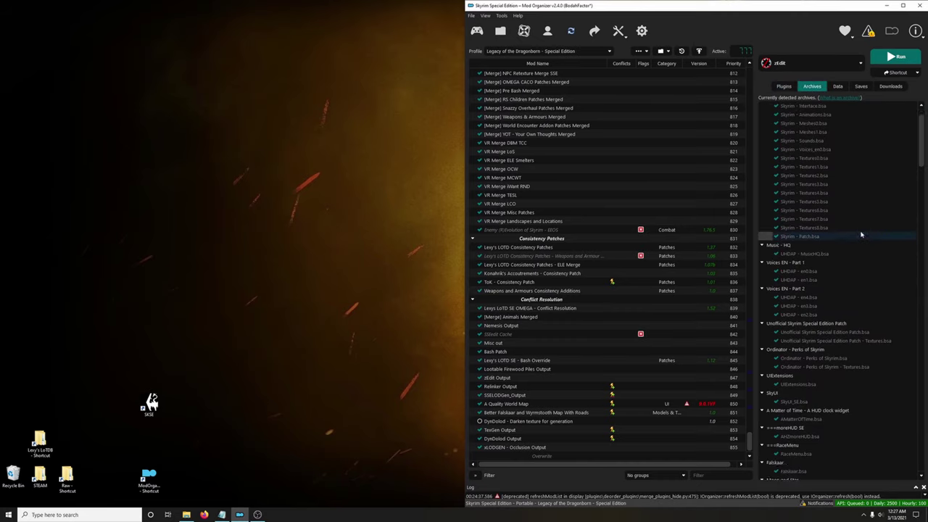
{"action": "scroll", "coordinate": [862, 233], "scroll_direction": "down", "scroll_amount": 15}
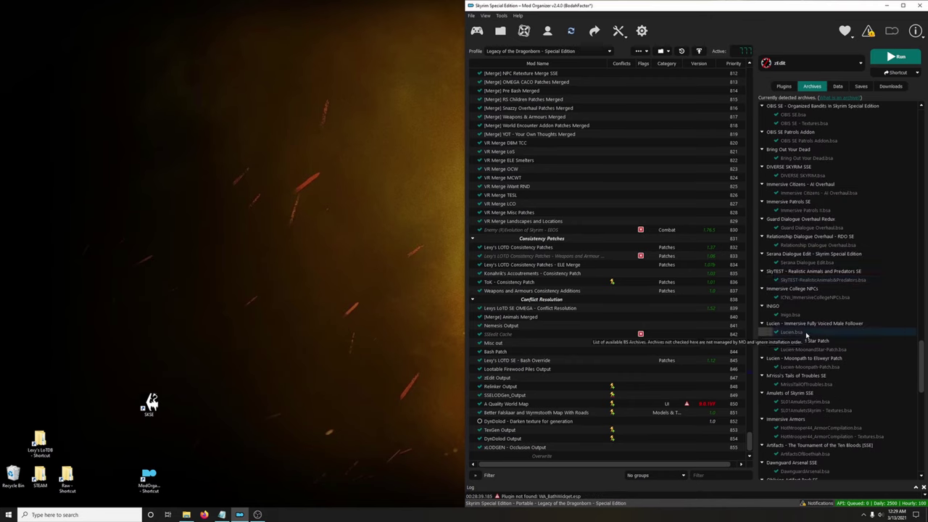
{"action": "scroll", "coordinate": [801, 330], "scroll_direction": "down", "scroll_amount": 1}
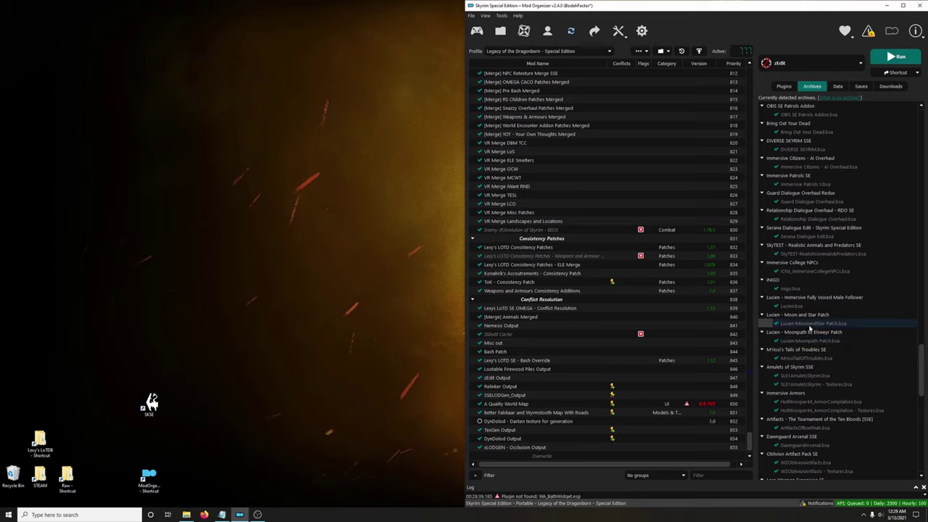
{"action": "right_click", "coordinate": [810, 329]}
{"action": "left_click", "coordinate": [820, 333]}
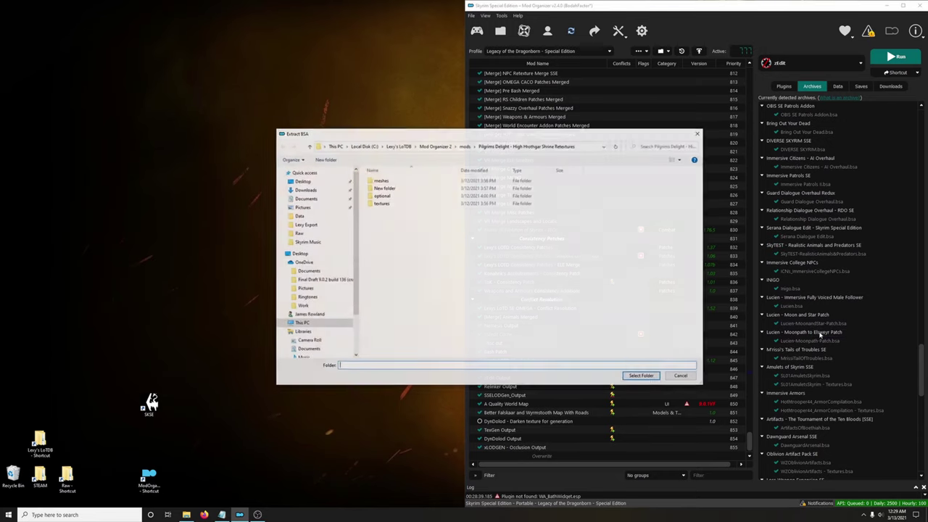
{"action": "left_click", "coordinate": [465, 146]}
{"action": "type", "text": "luc"}
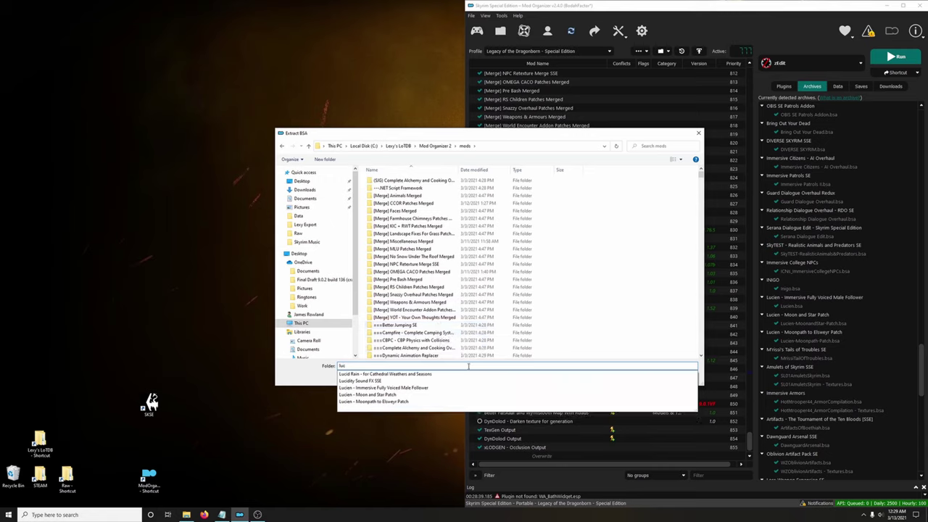
{"action": "left_click", "coordinate": [393, 398]}
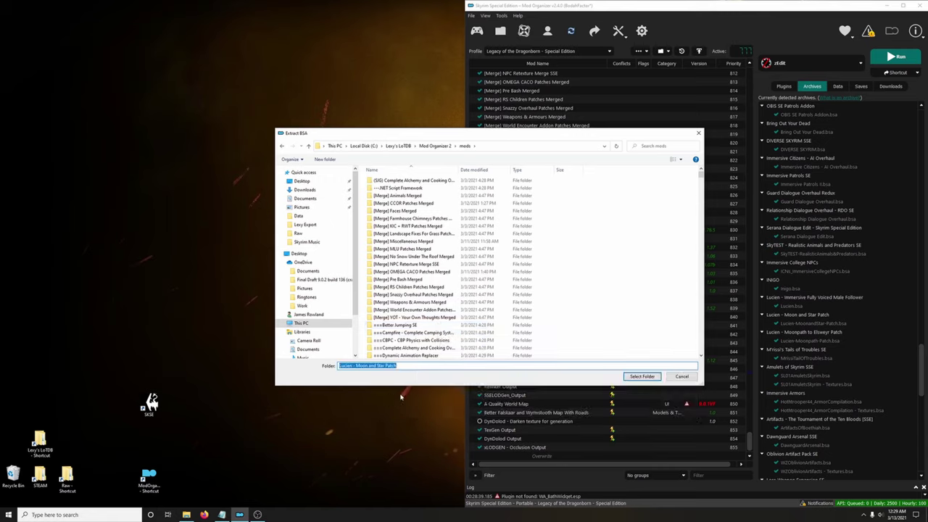
{"action": "left_click", "coordinate": [641, 377]}
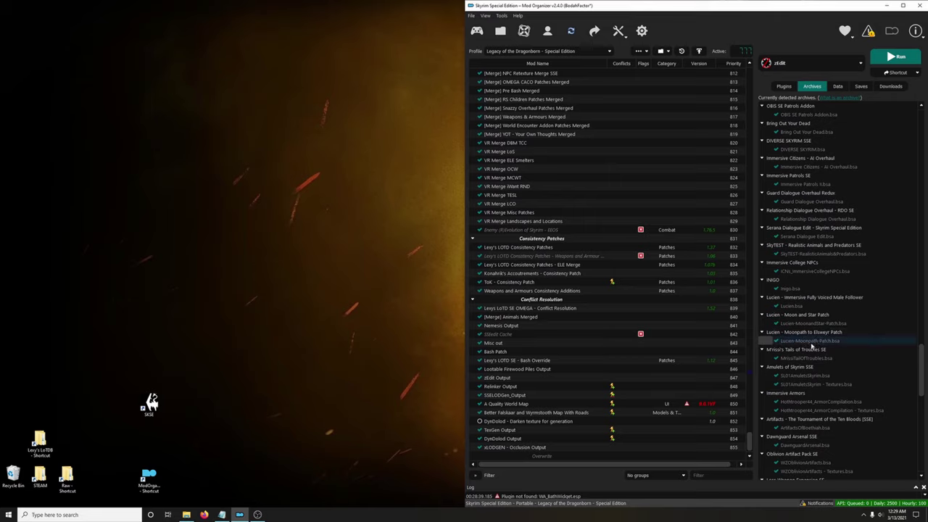
- Extract Lucien-Moonpath-Patch.bsa into the Lucien - Moonpath to Elsweyr Patch mod folder
{"action": "right_click", "coordinate": [811, 346]}
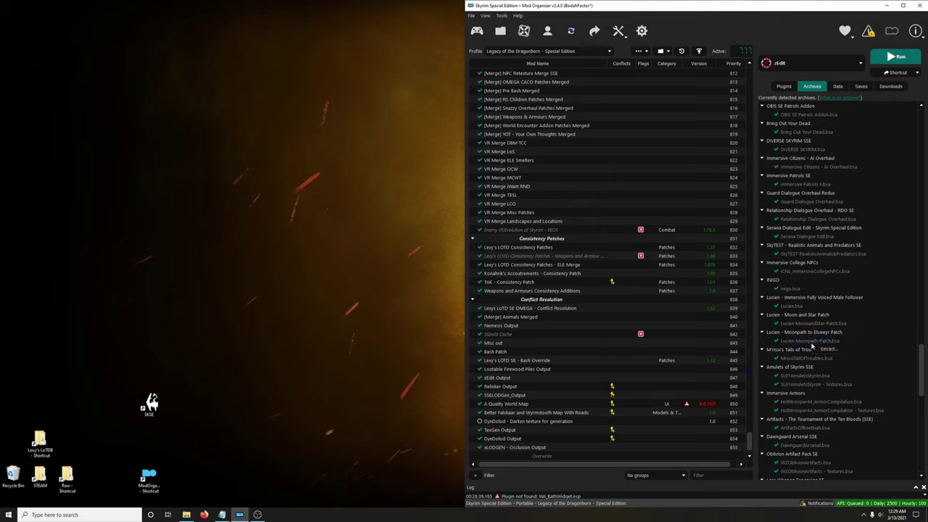
{"action": "left_click", "coordinate": [829, 349]}
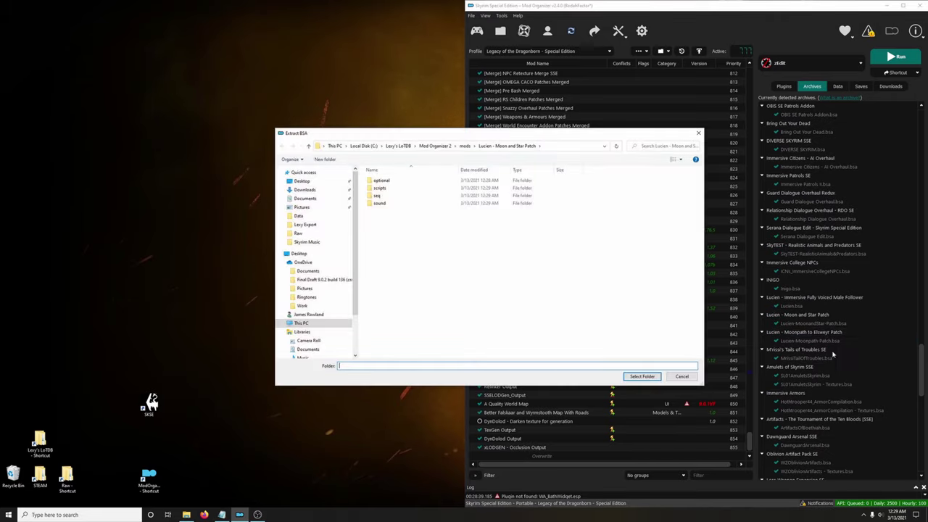
{"action": "left_click", "coordinate": [465, 146]}
{"action": "type", "text": "luci"}
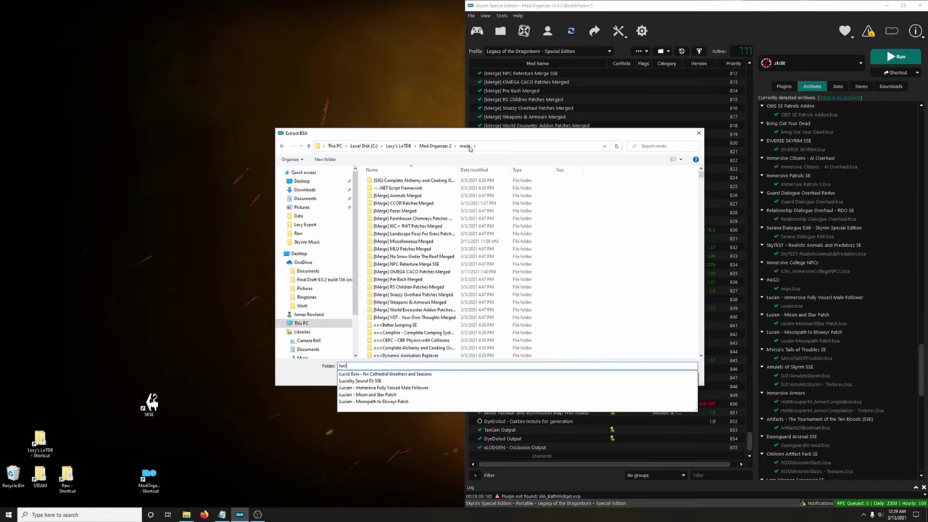
{"action": "left_click", "coordinate": [377, 403]}
{"action": "left_click", "coordinate": [646, 377]}
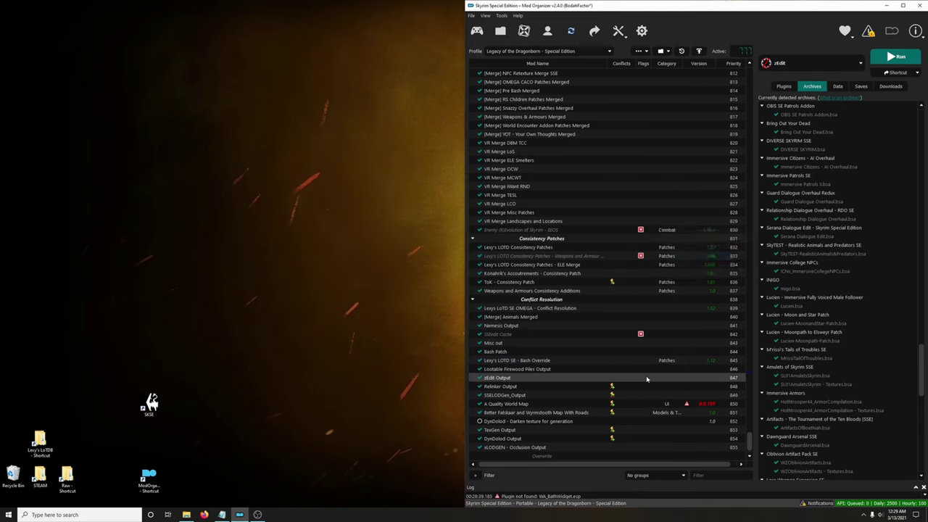
- Hide the inactive source plugins of VR Merge Misc Patches using the Merge Plugins Hide tool, and close the tool
{"action": "left_click", "coordinate": [784, 86]}
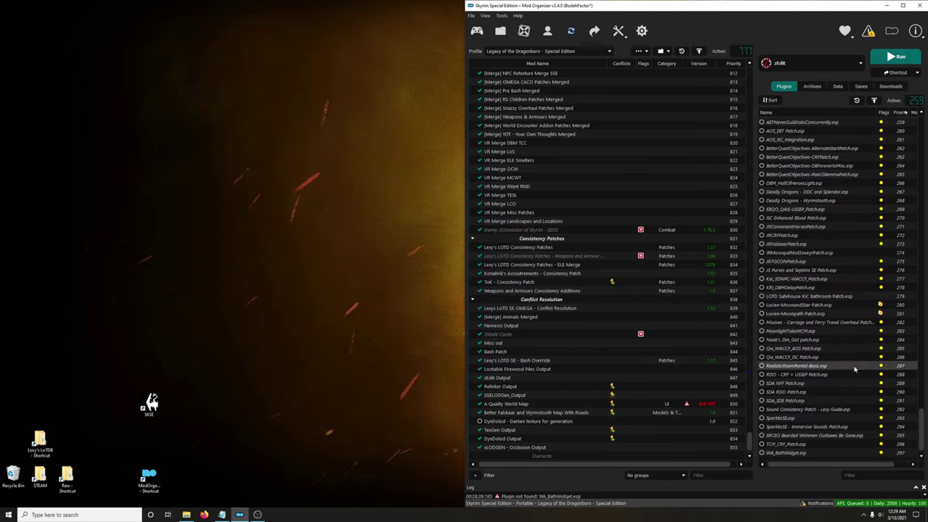
{"action": "left_click", "coordinate": [619, 30]}
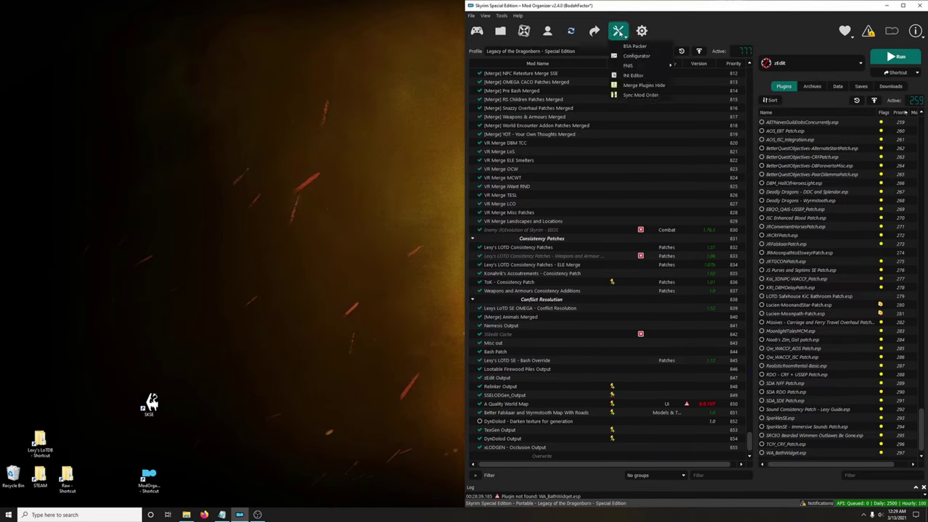
{"action": "left_click", "coordinate": [633, 86]}
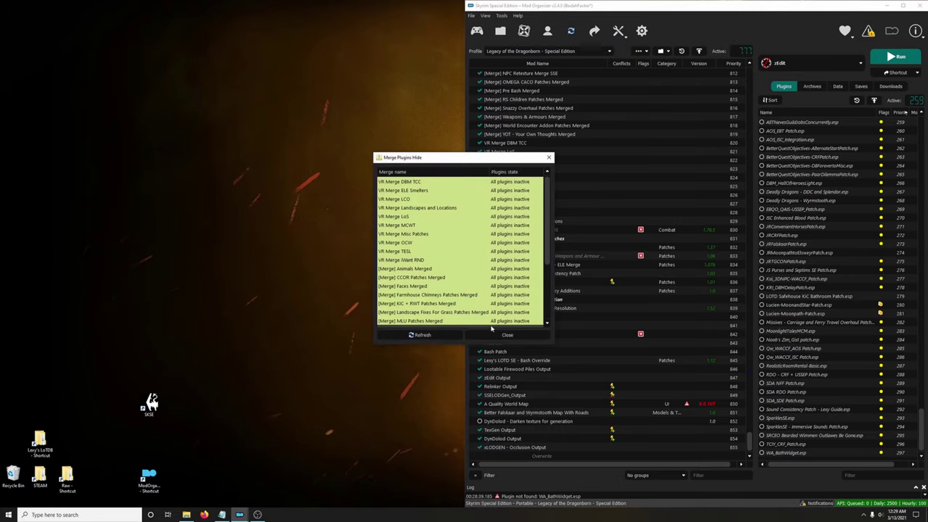
{"action": "left_click", "coordinate": [507, 334]}
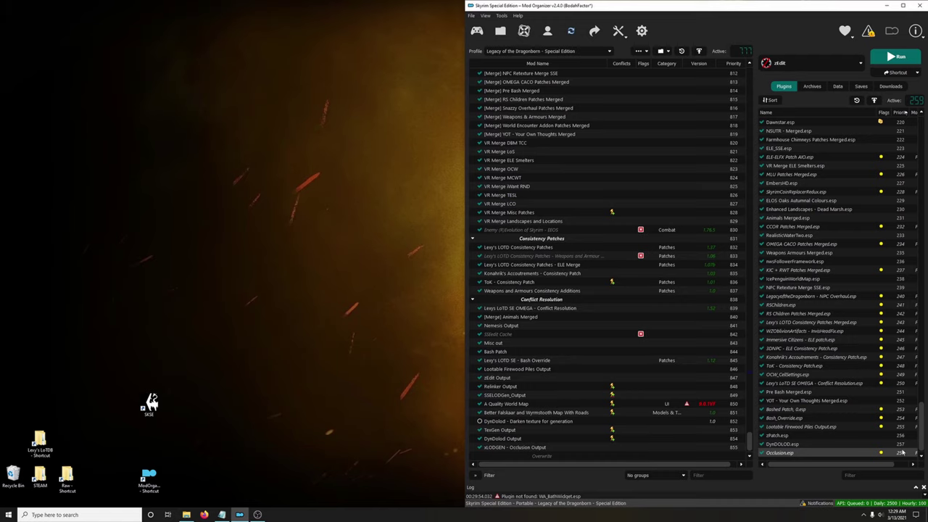
{"action": "mouse_move", "coordinate": [900, 452]}
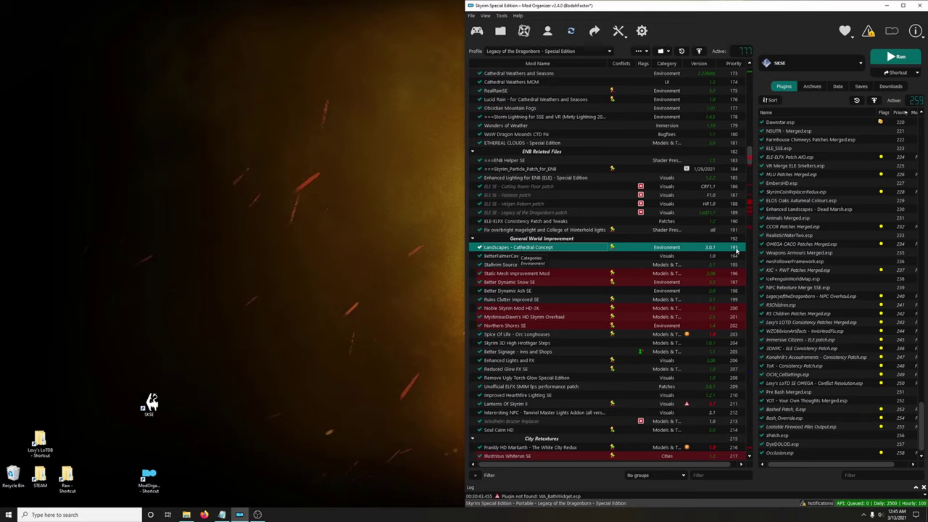
- Copy the Legacy of the Dragonborn - Special Edition profile as a new profile named VR Merge Weather
{"action": "scroll", "coordinate": [544, 151], "scroll_direction": "up", "scroll_amount": 4}
{"action": "left_click", "coordinate": [544, 151]}
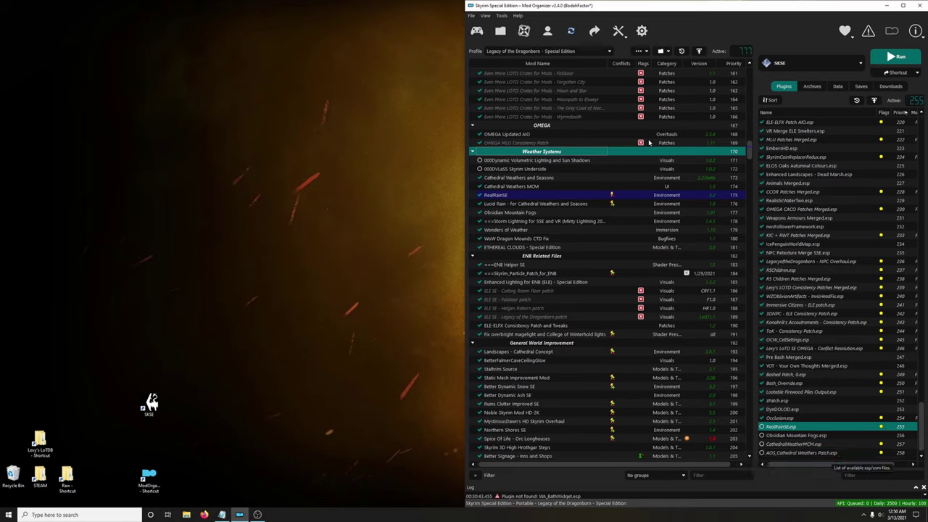
{"action": "left_click", "coordinate": [563, 51]}
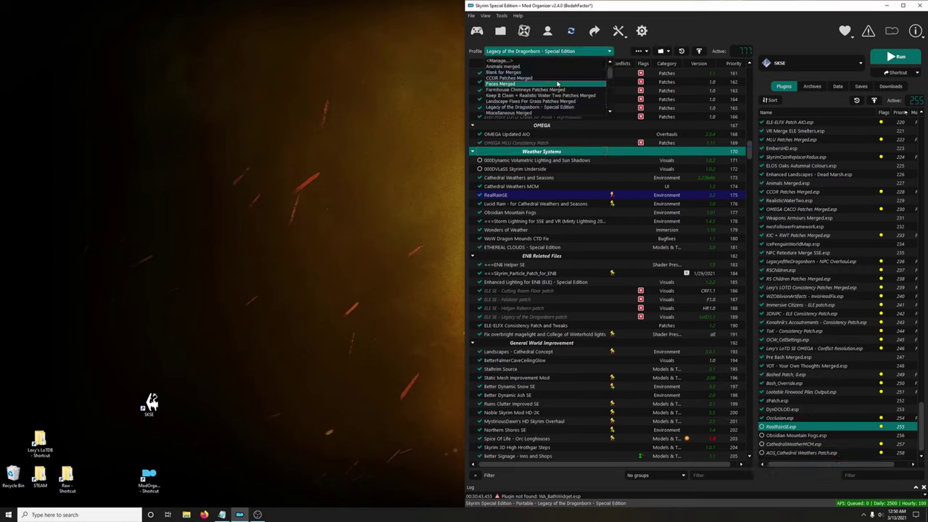
{"action": "left_click", "coordinate": [528, 64]}
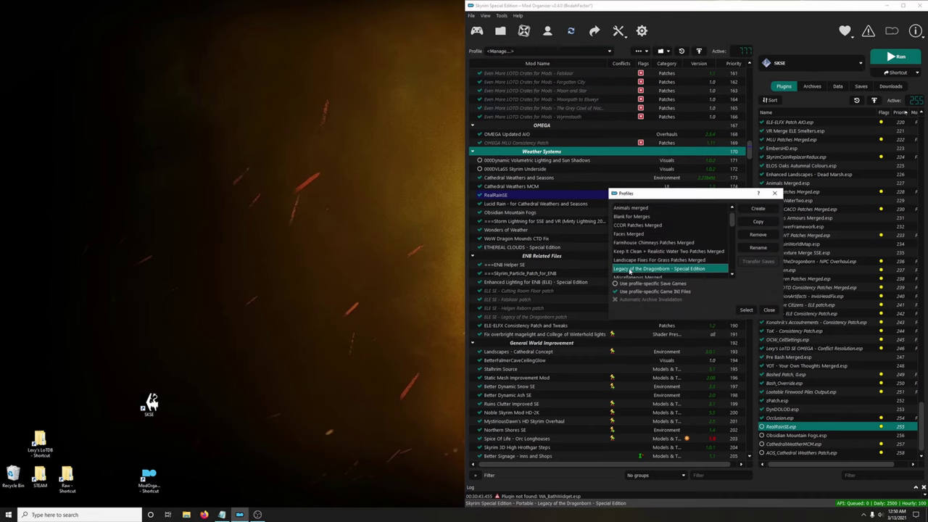
{"action": "left_click", "coordinate": [758, 222]}
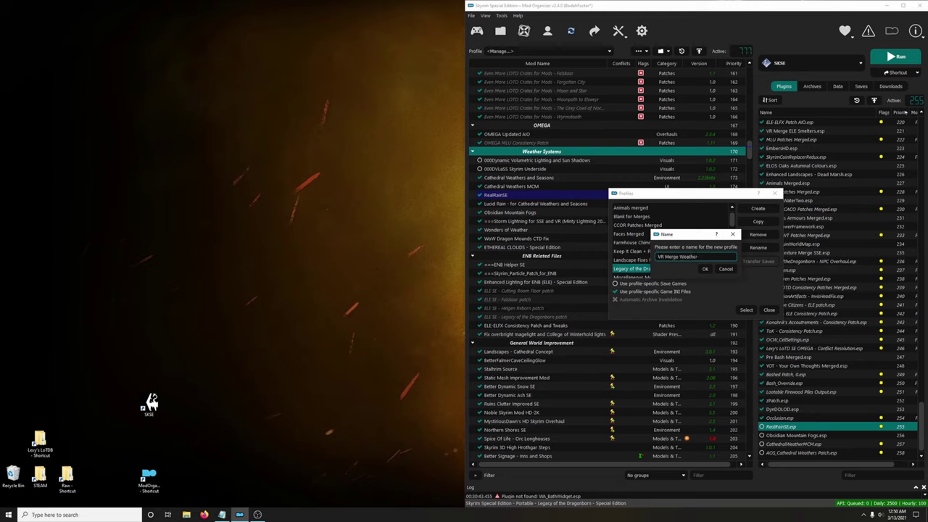
{"action": "left_click", "coordinate": [705, 269]}
{"action": "left_click", "coordinate": [767, 310]}
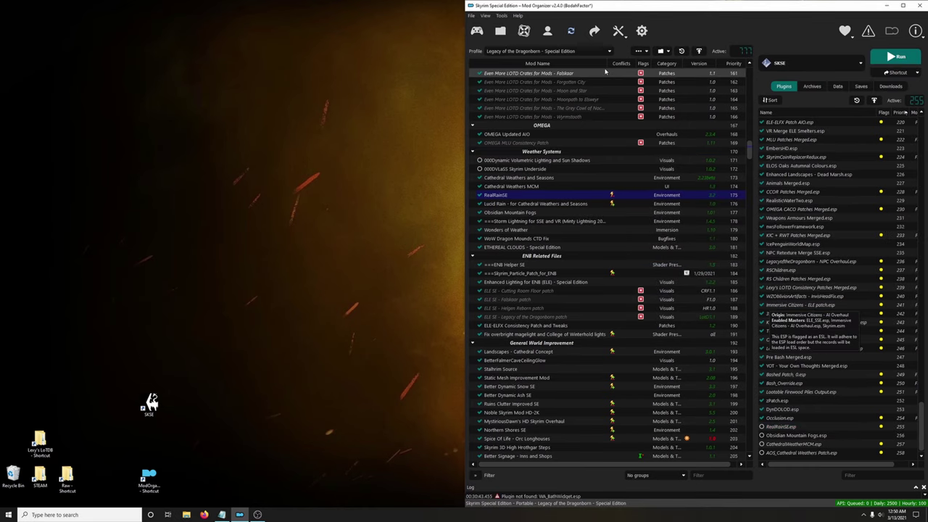
- Switch Mod Organizer's active profile to VR Merge Weather
{"action": "left_click", "coordinate": [547, 51]}
{"action": "scroll", "coordinate": [589, 92], "scroll_direction": "down", "scroll_amount": 2}
{"action": "scroll", "coordinate": [588, 92], "scroll_direction": "down", "scroll_amount": 3}
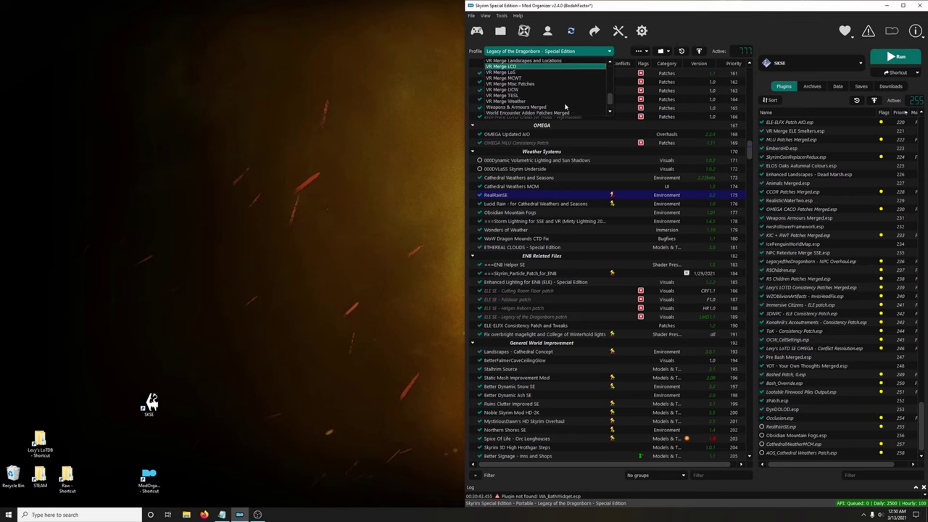
{"action": "left_click", "coordinate": [534, 97]}
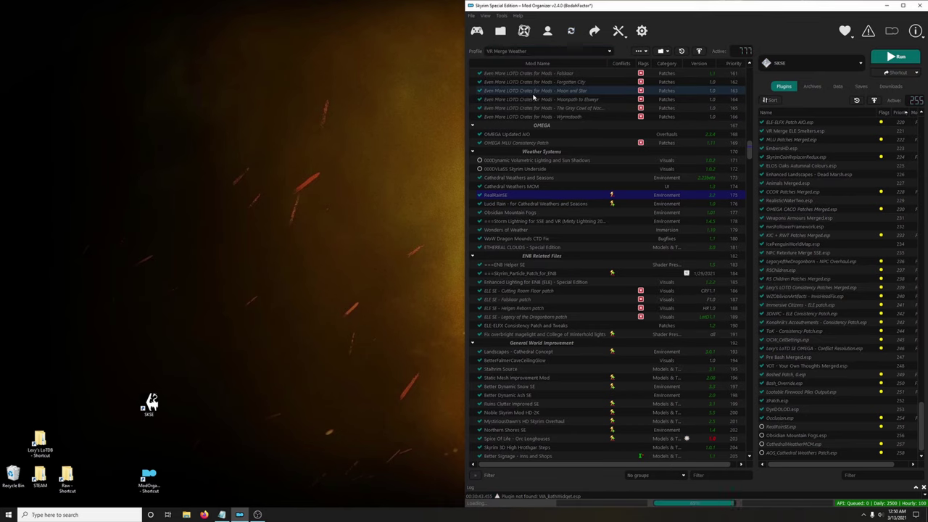
- Launch zEdit from Mod Organizer and start a merge session for Skyrim SE
{"action": "left_click", "coordinate": [807, 64]}
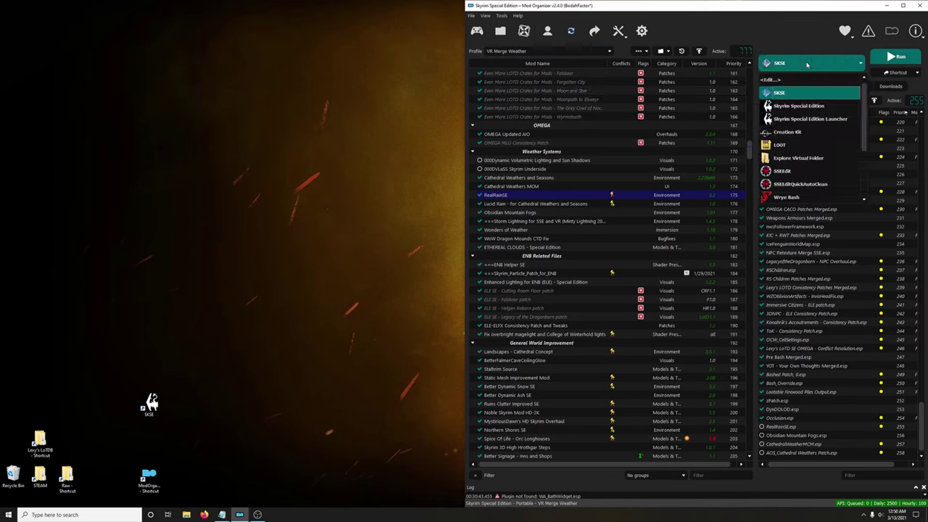
{"action": "scroll", "coordinate": [804, 184], "scroll_direction": "down", "scroll_amount": 1}
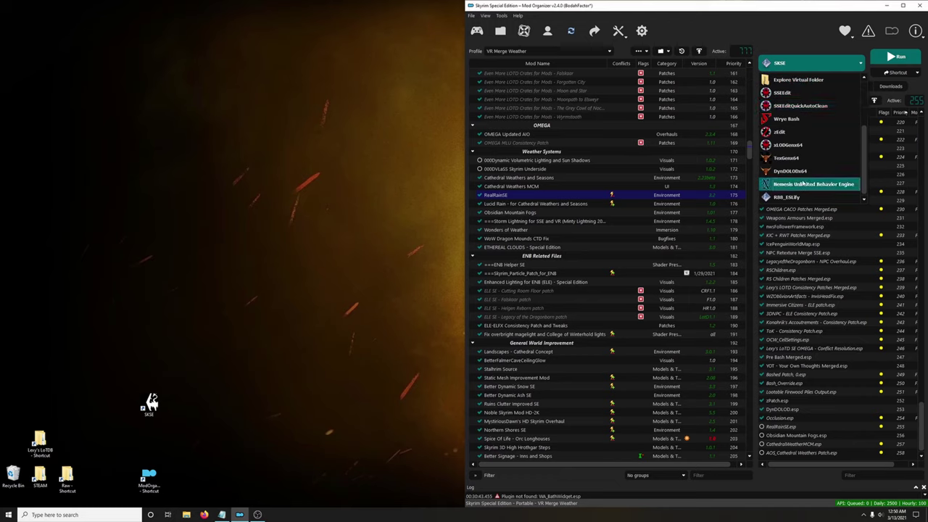
{"action": "left_click", "coordinate": [782, 131]}
{"action": "left_click", "coordinate": [898, 58]}
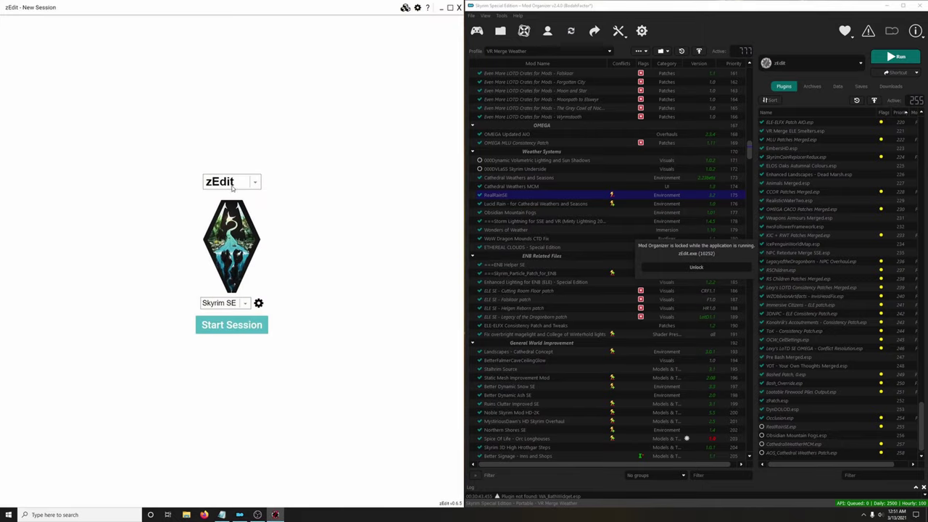
{"action": "left_click", "coordinate": [232, 185]}
{"action": "left_click", "coordinate": [233, 226]}
{"action": "left_click", "coordinate": [265, 325]}
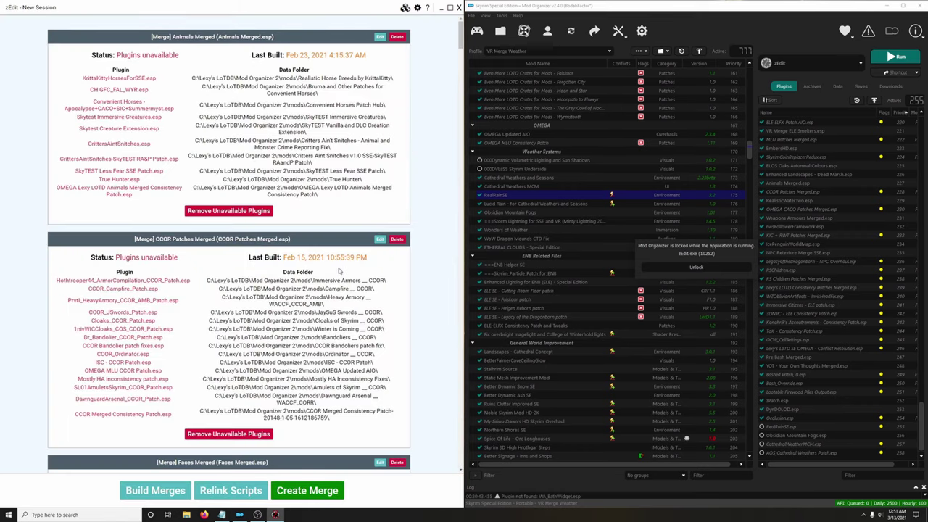
- Create a new merge named VR Merge Weather
{"action": "left_click", "coordinate": [334, 492]}
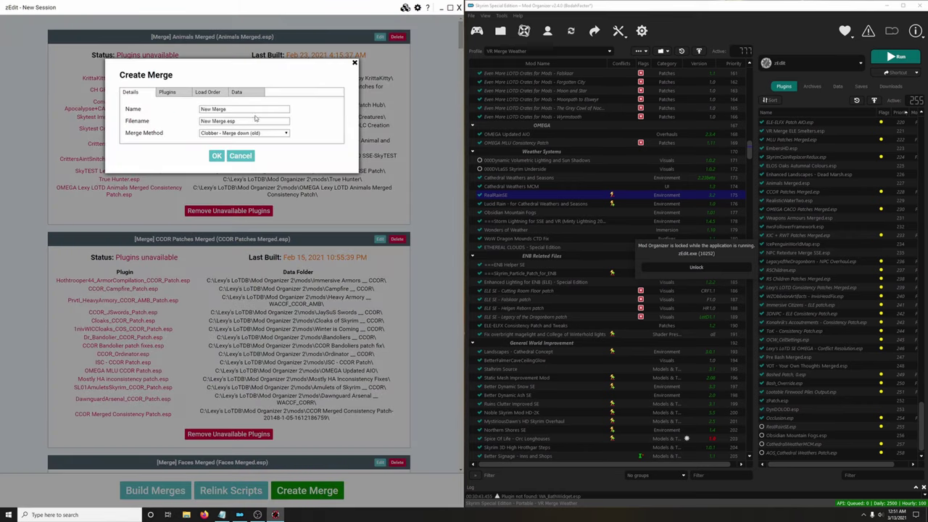
{"action": "left_click_drag", "start_coordinate": [250, 110], "coordinate": [160, 116]}
{"action": "type", "text": "VR"}
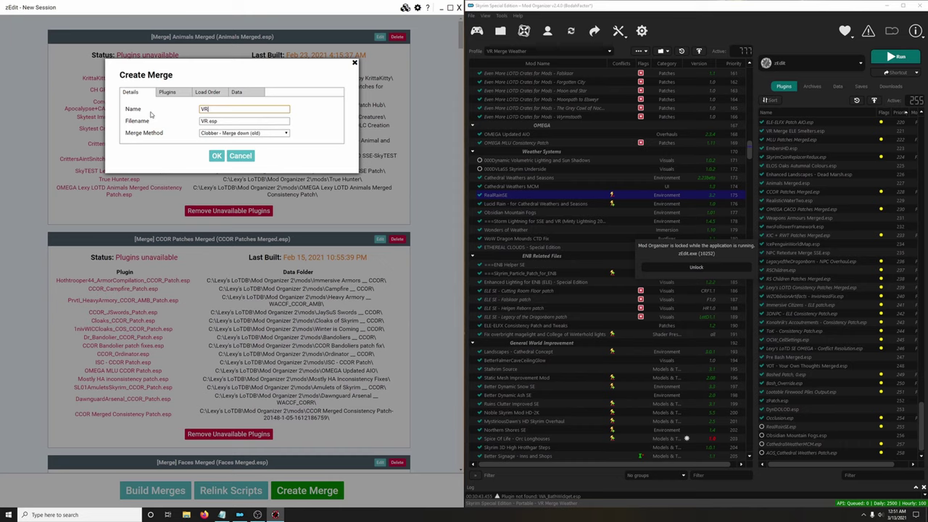
{"action": "type", "text": " Merge Weather"}
- Add RealRainSE.esp, Obsidian Mountain Fogs.esp, CathedralWeatherMCM.esp and AOS_Cathedral Weathers Patch.esp to the merge, check its load order and accept it
{"action": "left_click", "coordinate": [174, 94]}
{"action": "left_click_drag", "start_coordinate": [340, 109], "coordinate": [341, 335]}
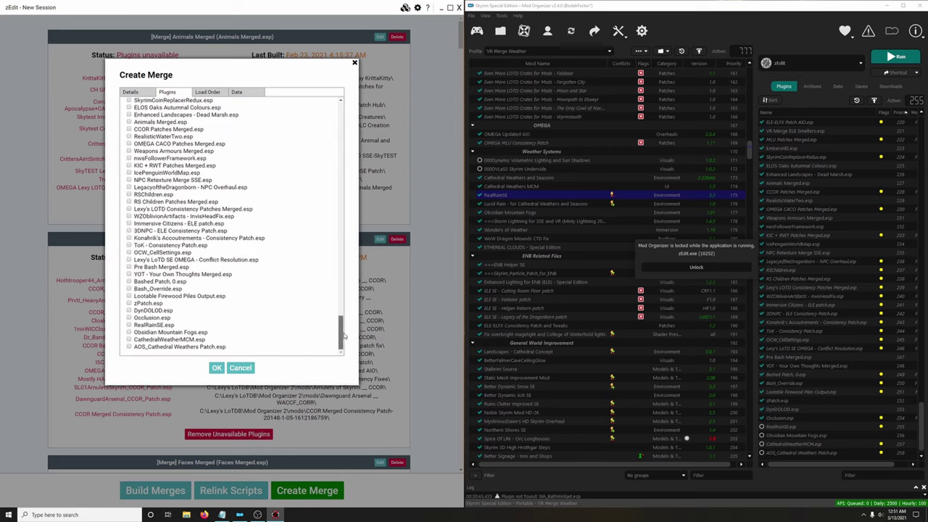
{"action": "left_click", "coordinate": [129, 325]}
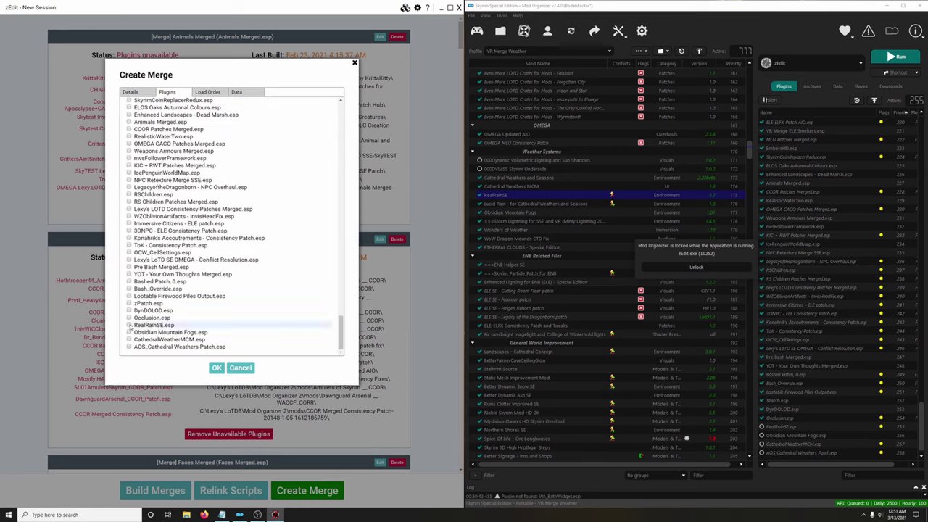
{"action": "left_click", "coordinate": [129, 332]}
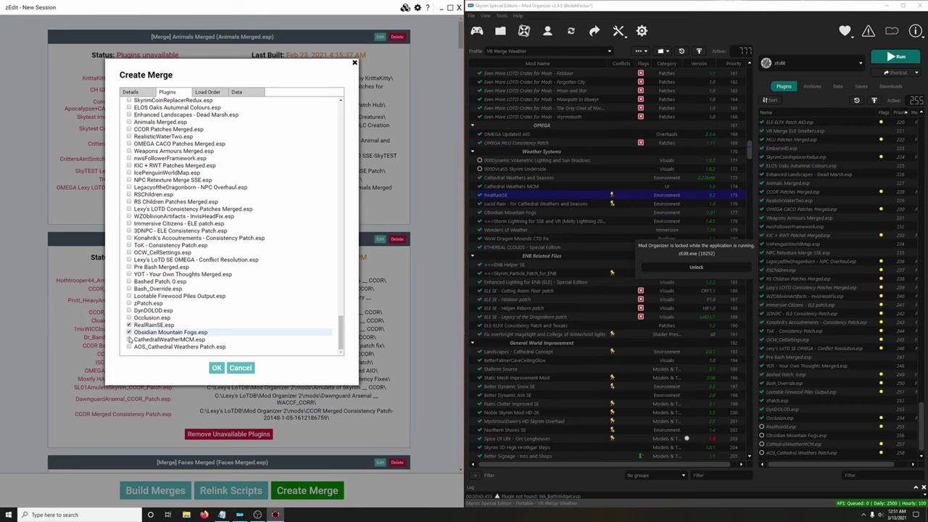
{"action": "left_click", "coordinate": [129, 339]}
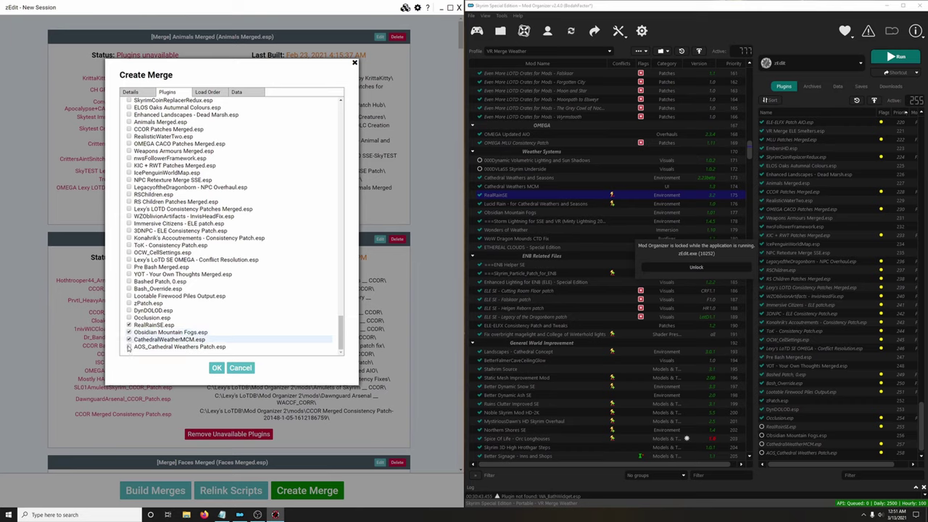
{"action": "left_click", "coordinate": [129, 346]}
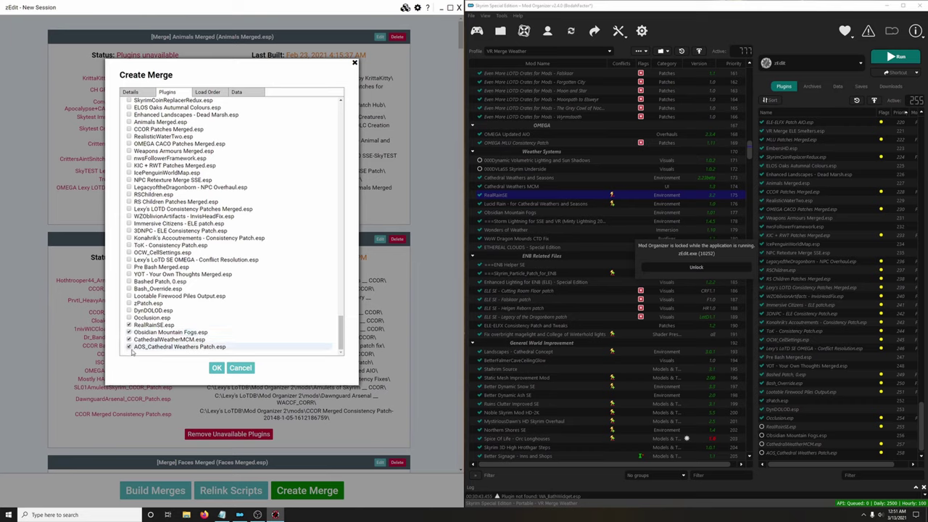
{"action": "left_click", "coordinate": [208, 92]}
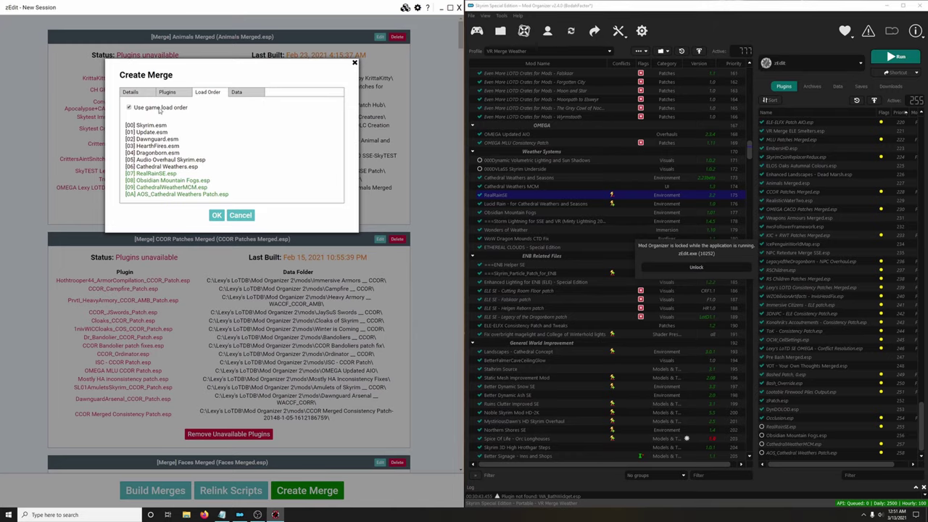
{"action": "left_click", "coordinate": [216, 214]}
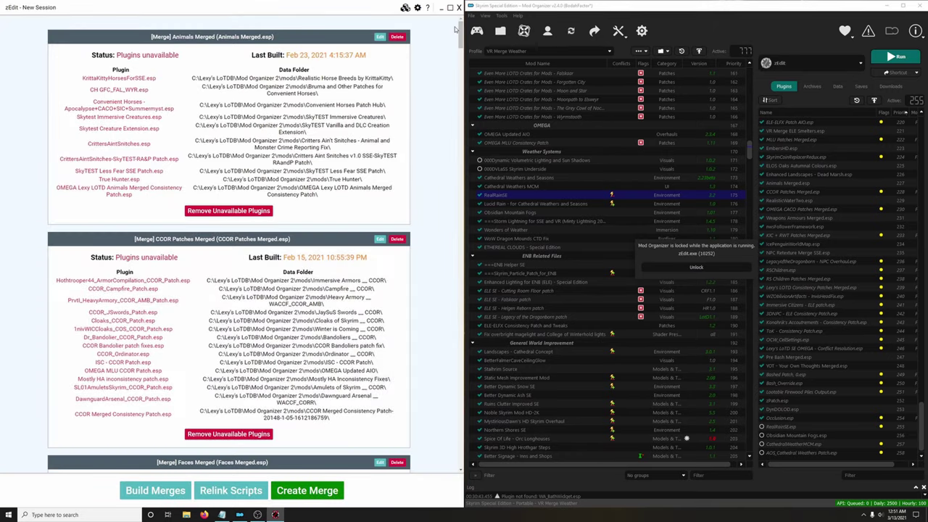
- Build the VR Merge Weather merge and close zEdit once it is done
{"action": "left_click_drag", "start_coordinate": [459, 33], "coordinate": [476, 453]}
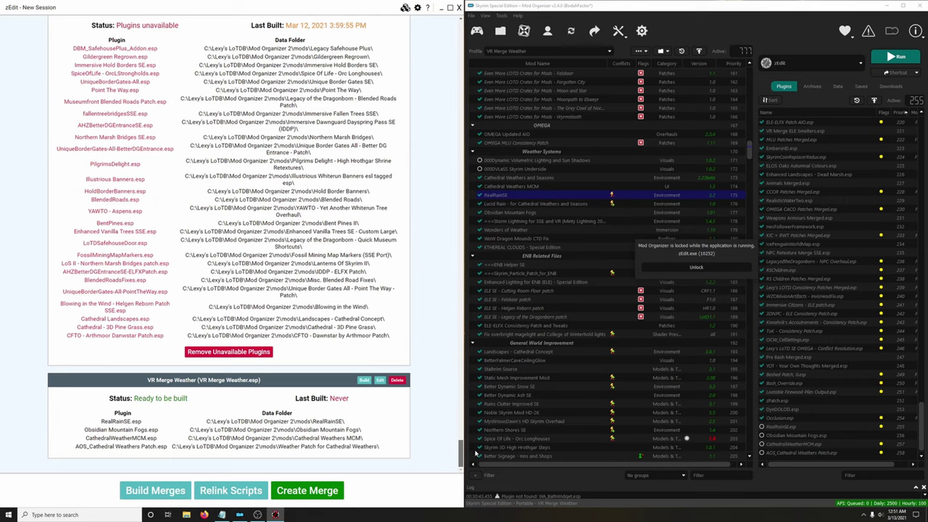
{"action": "left_click", "coordinate": [365, 382]}
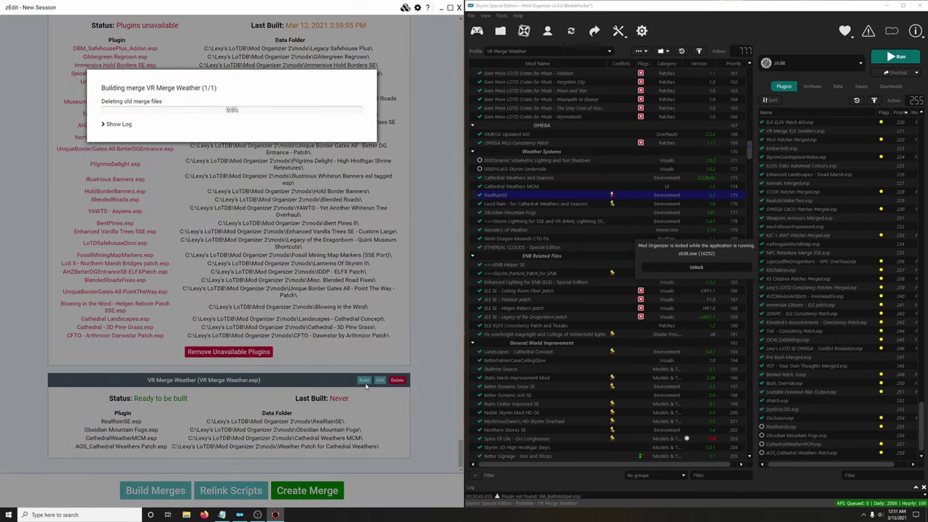
{"action": "left_click", "coordinate": [372, 79]}
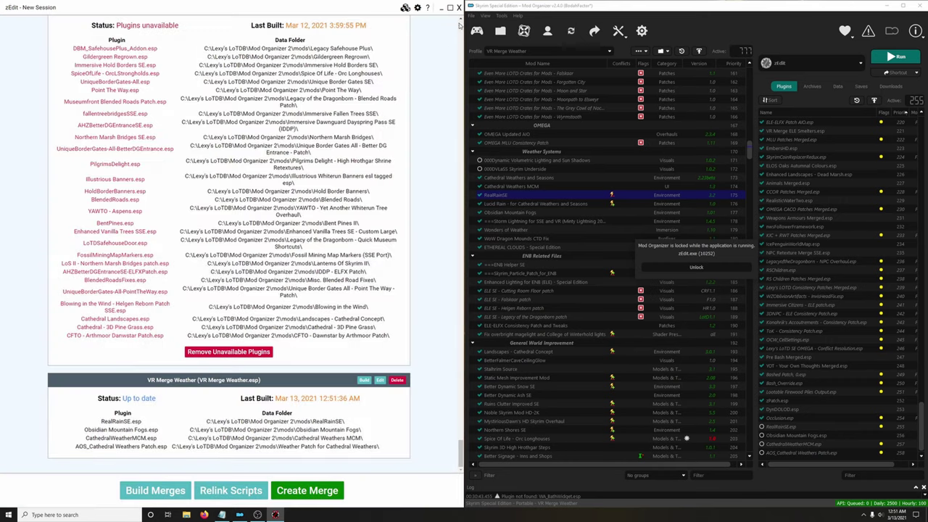
{"action": "left_click", "coordinate": [458, 8]}
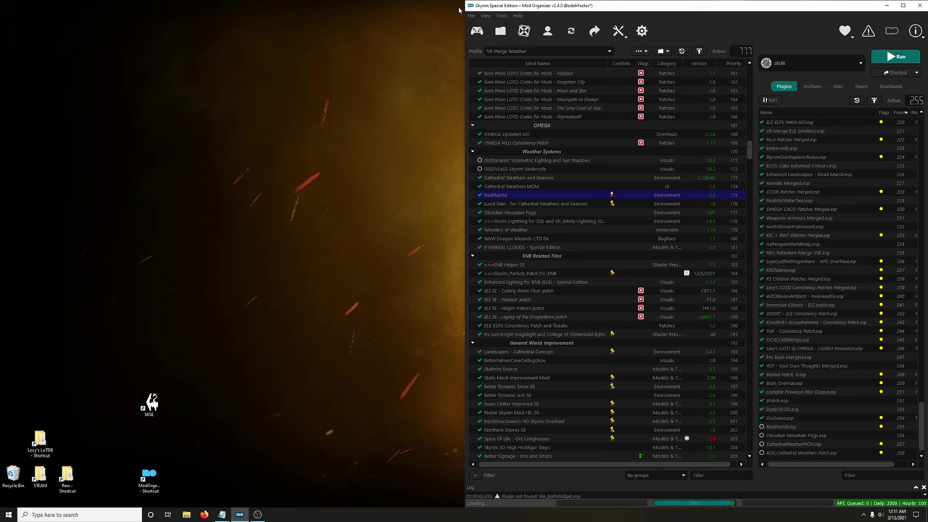
- Switch the active profile to Legacy of the Dragonborn - Special Edition
{"action": "left_click", "coordinate": [573, 50]}
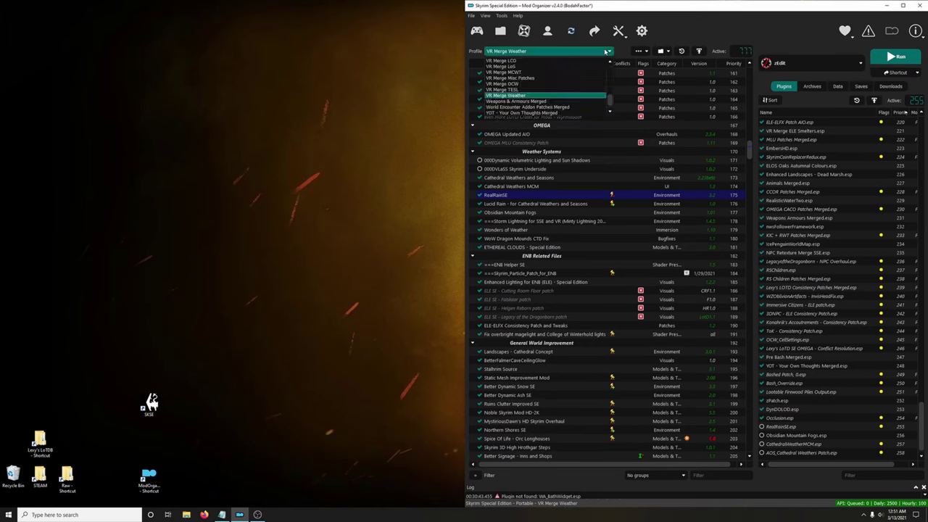
{"action": "scroll", "coordinate": [580, 88], "scroll_direction": "up", "scroll_amount": 2}
{"action": "scroll", "coordinate": [580, 89], "scroll_direction": "up", "scroll_amount": 2}
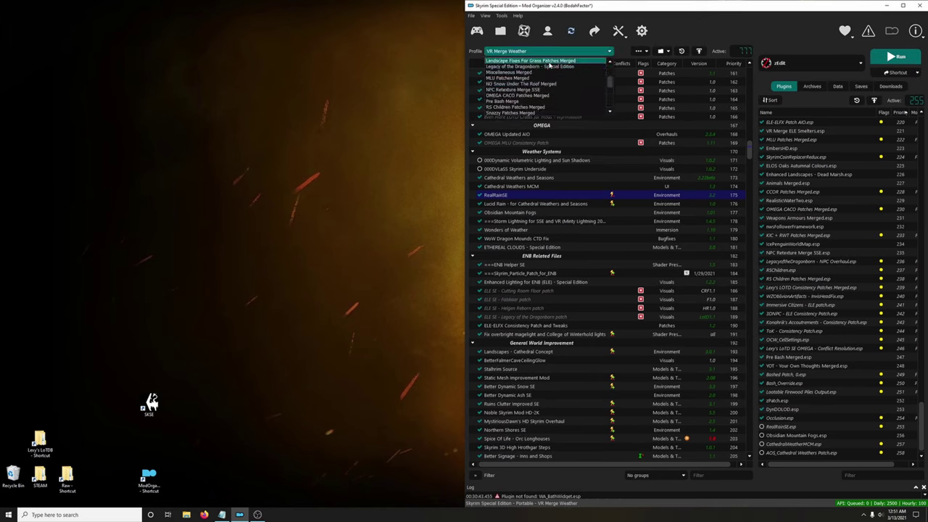
{"action": "left_click", "coordinate": [544, 67]}
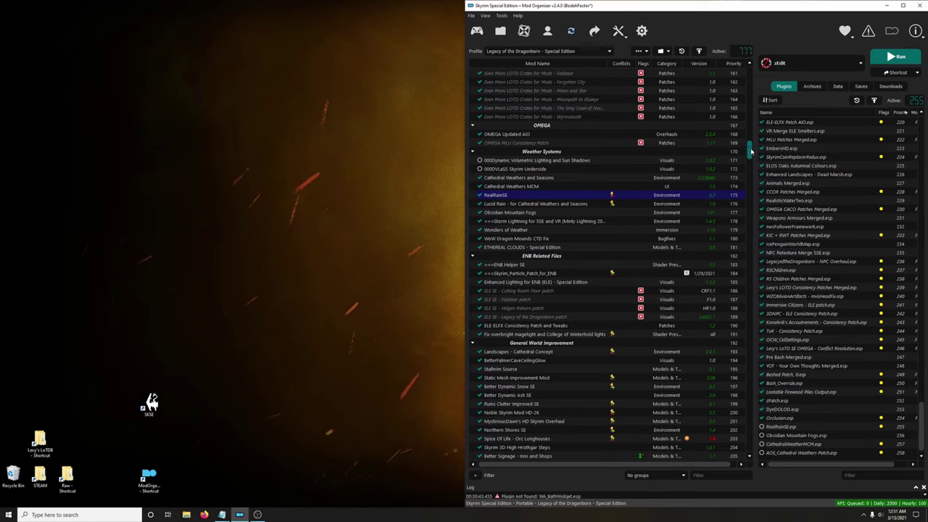
- Move the VR Merge Weather mod directly below VR Merge Landscapes and Locations and enable it
{"action": "left_click_drag", "start_coordinate": [751, 149], "coordinate": [770, 451]}
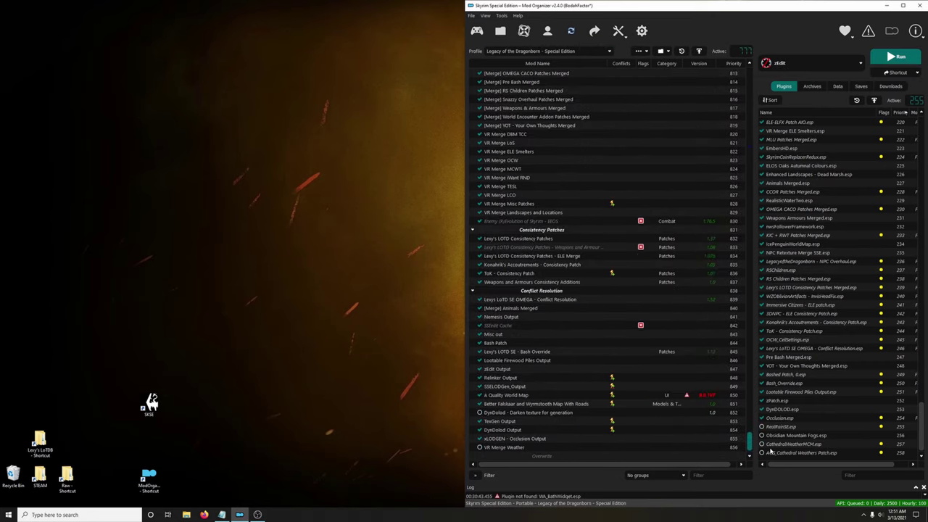
{"action": "left_click", "coordinate": [512, 447]}
{"action": "left_click_drag", "start_coordinate": [506, 456], "coordinate": [506, 220]}
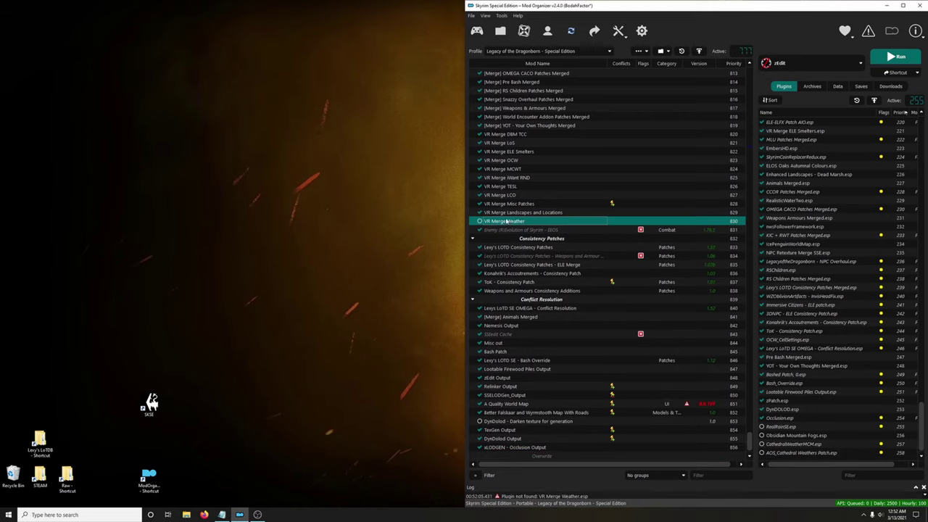
{"action": "left_click", "coordinate": [479, 221]}
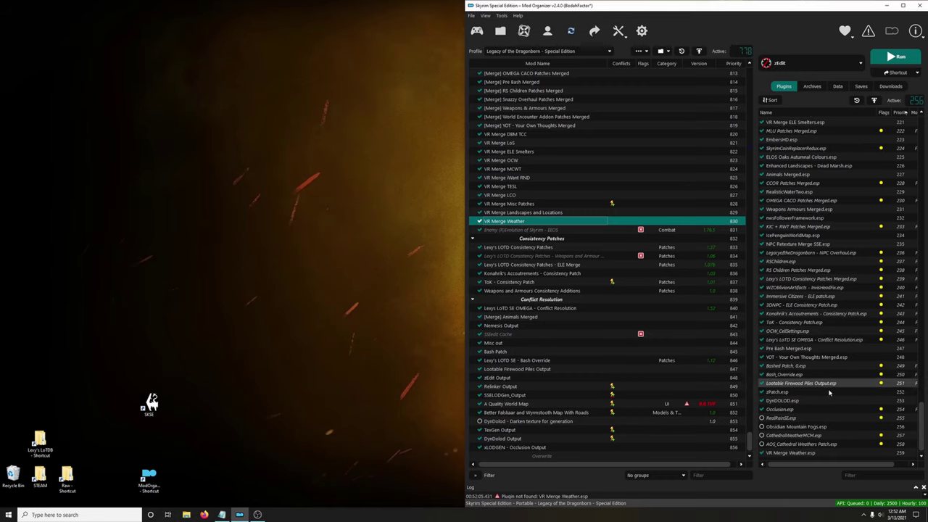
- Disable the source plugins of VR Merge Weather with Merge Plugins Hide and close that tool
{"action": "left_click", "coordinate": [619, 32]}
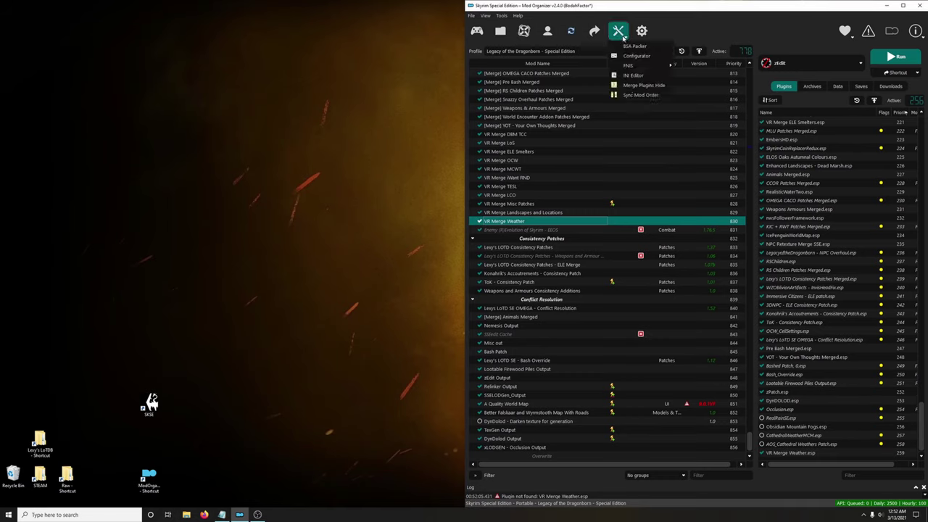
{"action": "left_click", "coordinate": [637, 86]}
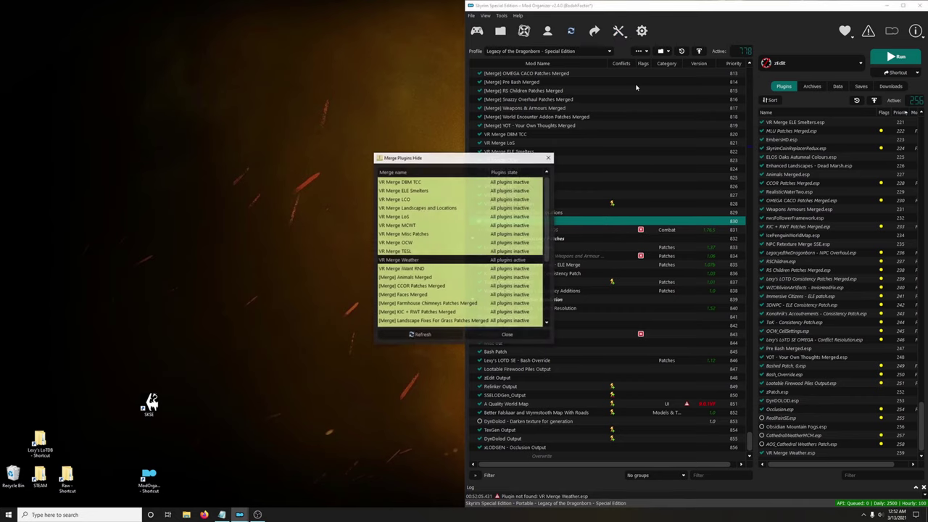
{"action": "right_click", "coordinate": [409, 261]}
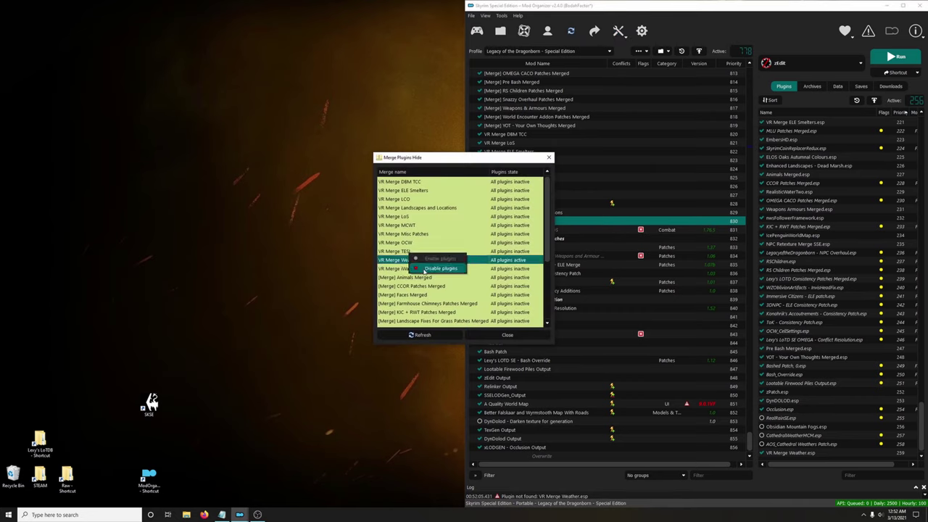
{"action": "left_click", "coordinate": [435, 269]}
{"action": "left_click", "coordinate": [506, 335]}
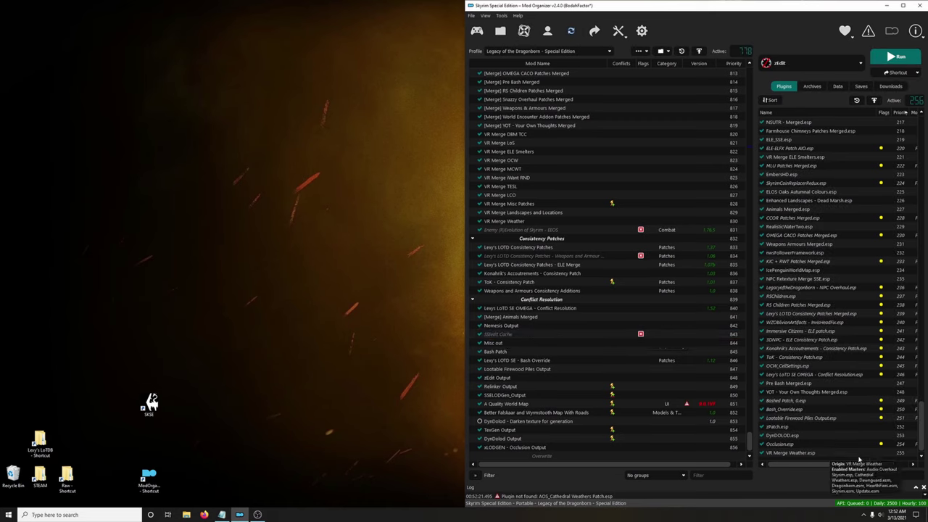
- Choose LOOT as the executable and run it to sort the plugin load order
{"action": "scroll", "coordinate": [862, 456], "scroll_direction": "right", "scroll_amount": 2}
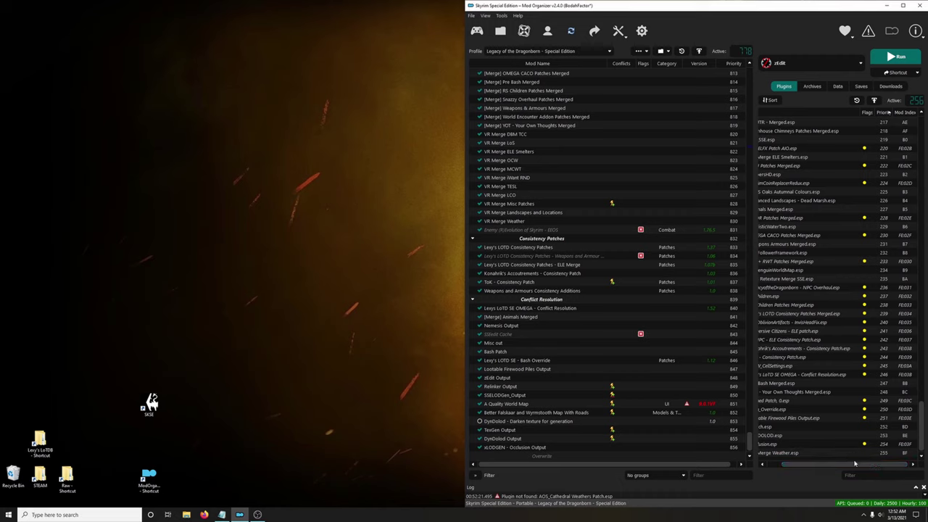
{"action": "scroll", "coordinate": [862, 456], "scroll_direction": "left", "scroll_amount": 2}
{"action": "left_click", "coordinate": [793, 64]}
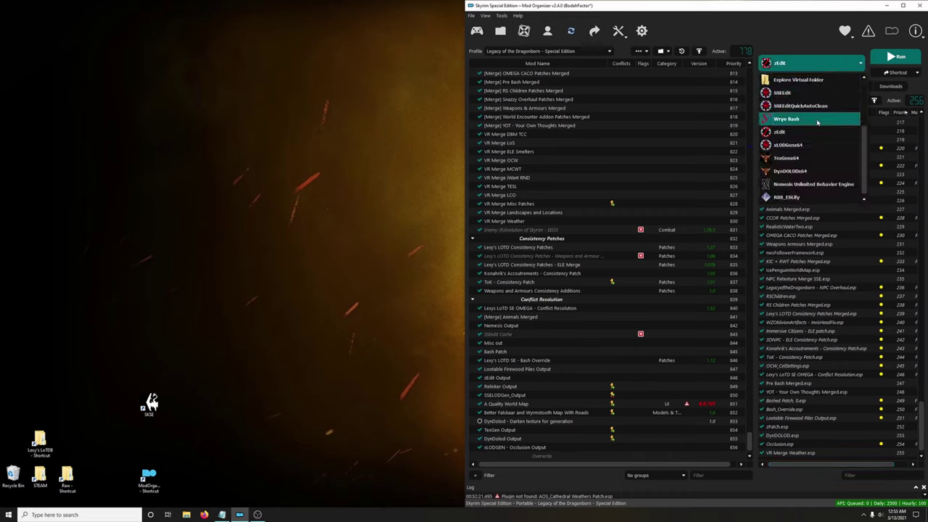
{"action": "scroll", "coordinate": [798, 145], "scroll_direction": "down", "scroll_amount": 3}
{"action": "left_click", "coordinate": [791, 147]}
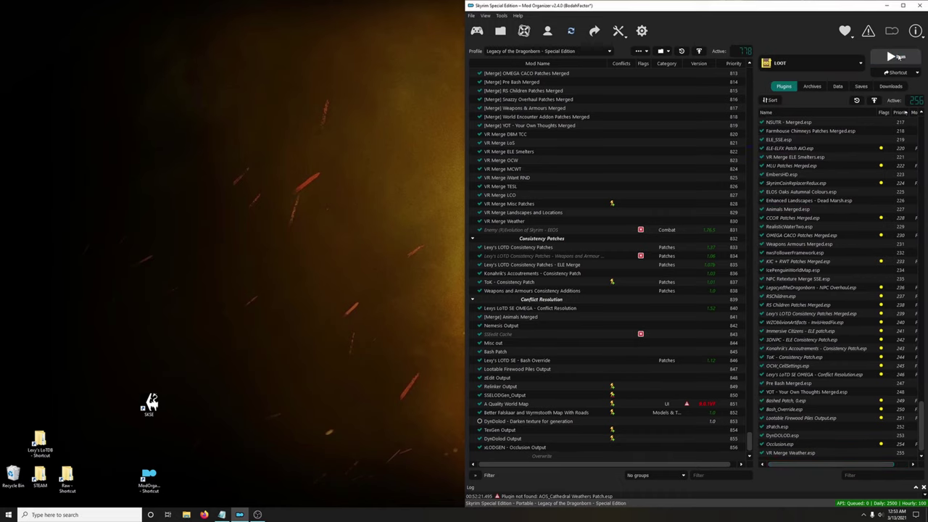
{"action": "left_click", "coordinate": [898, 57]}
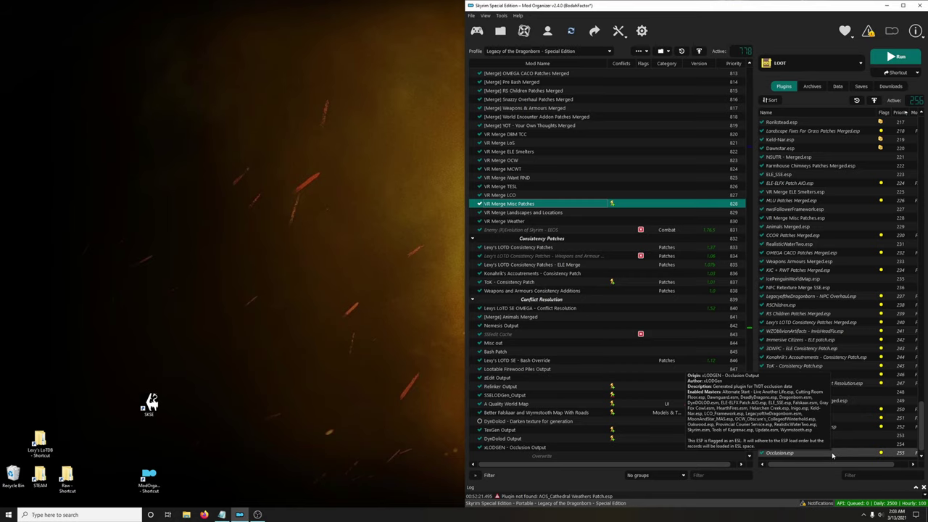
- Go through the late-loading patch plugins from Immersive Citizens - ELE patch.esp to OCW_CellSettings.esp and their source mods
{"action": "left_click", "coordinate": [834, 339]}
{"action": "left_click", "coordinate": [834, 349]}
{"action": "left_click", "coordinate": [830, 358]}
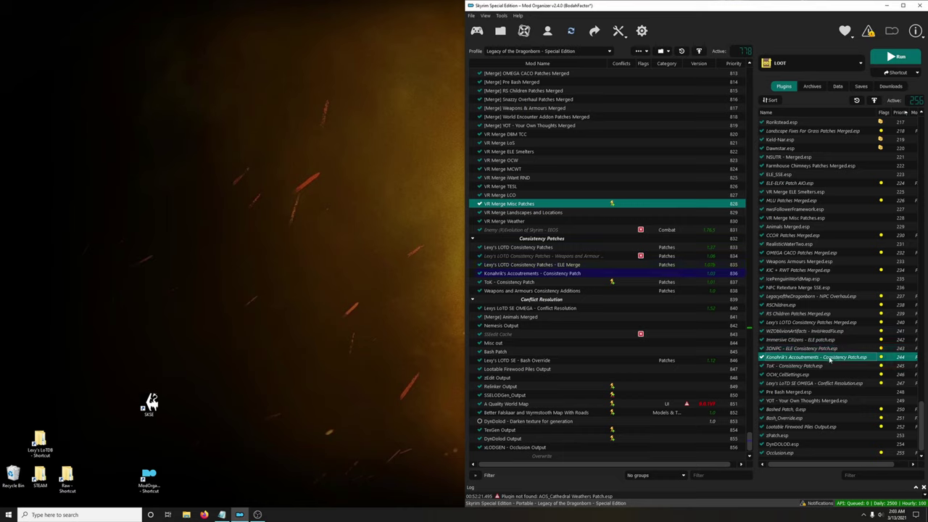
{"action": "left_click", "coordinate": [827, 367]}
{"action": "left_click", "coordinate": [824, 375]}
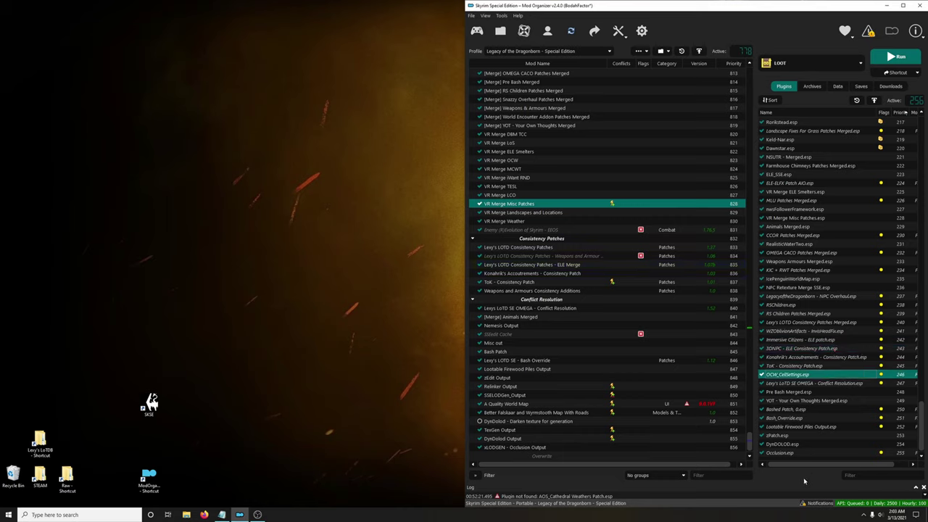
- Copy the Legacy of the Dragonborn - Special Edition profile as VR Merge Late Patches and close profile management
{"action": "left_click", "coordinate": [557, 51]}
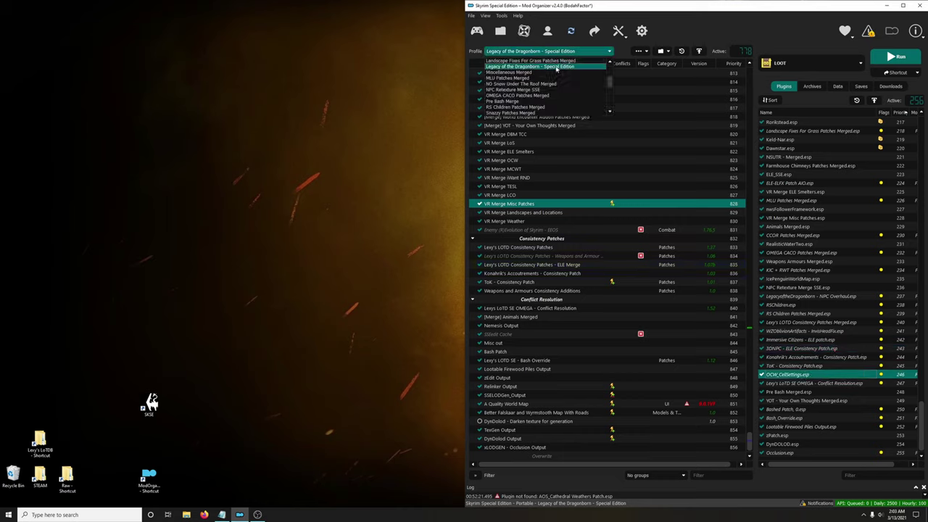
{"action": "scroll", "coordinate": [554, 79], "scroll_direction": "down", "scroll_amount": 3}
{"action": "left_click", "coordinate": [555, 112]}
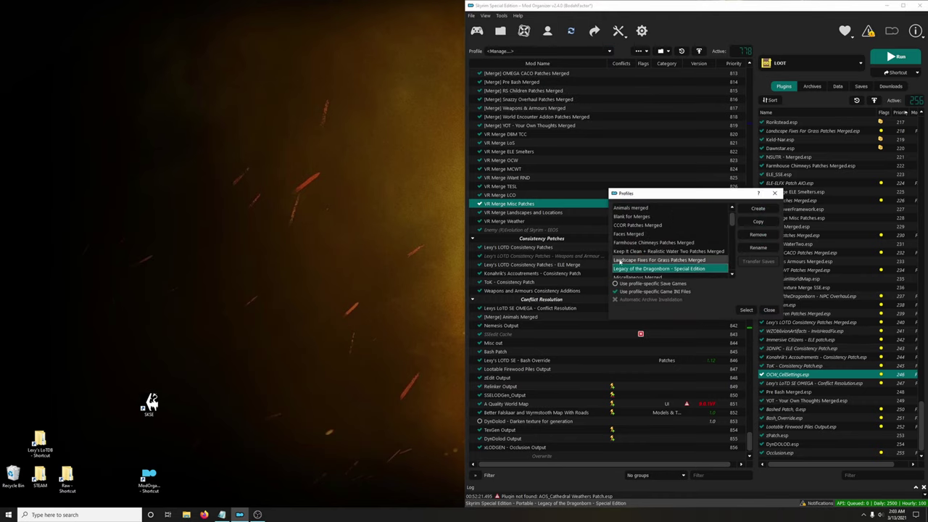
{"action": "left_click", "coordinate": [749, 222]}
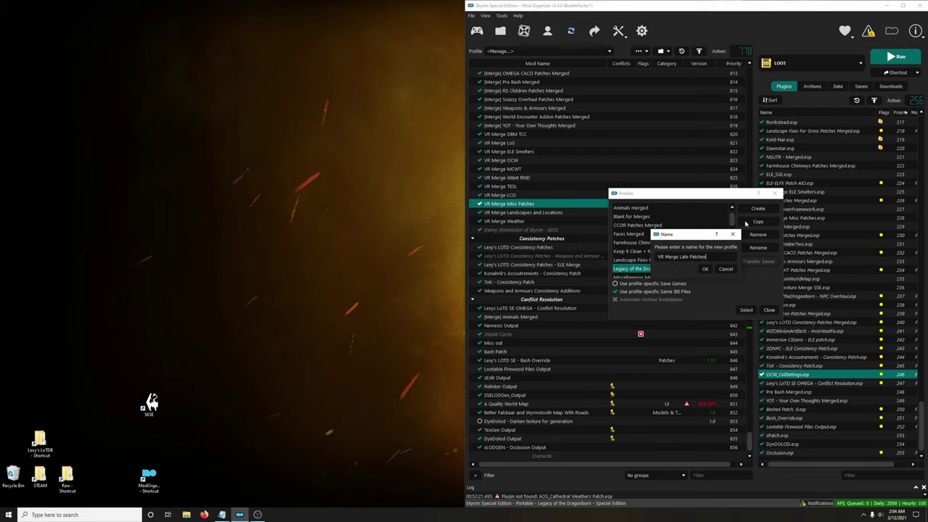
{"action": "left_click", "coordinate": [705, 269]}
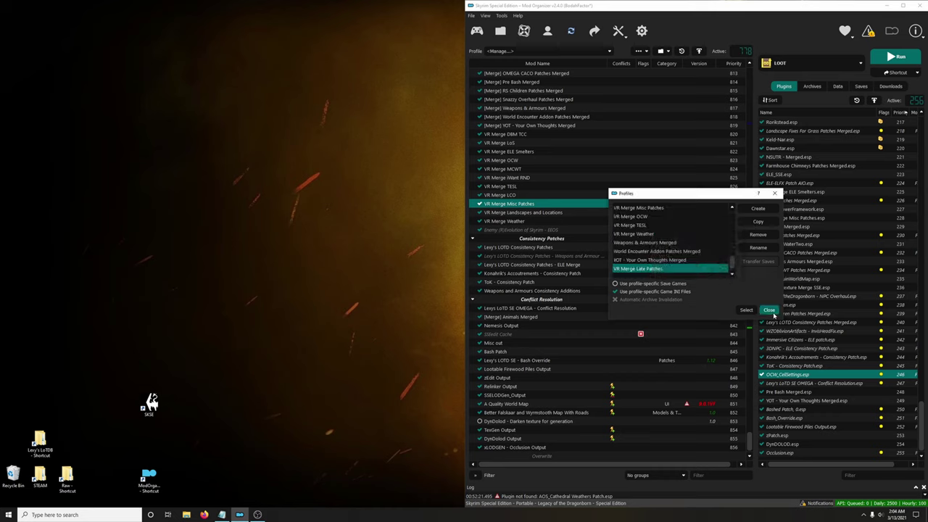
{"action": "left_click", "coordinate": [770, 310]}
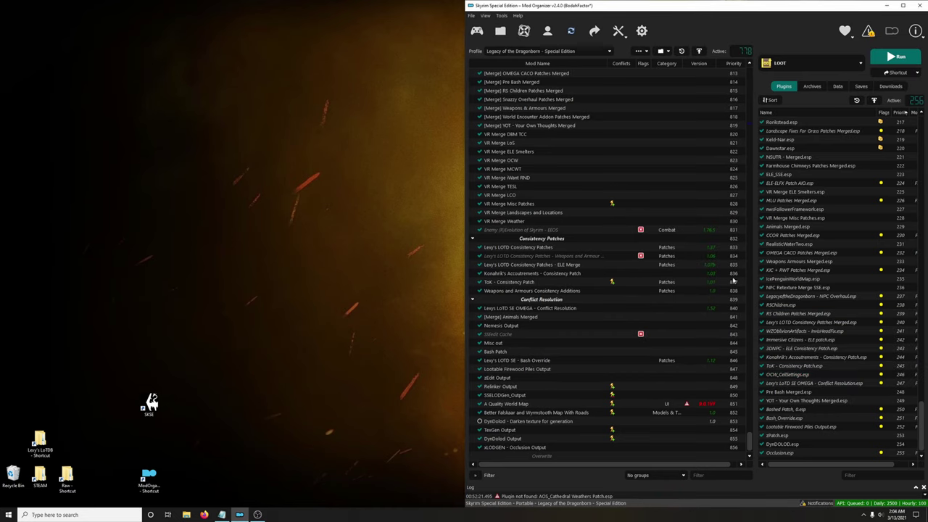
- Switch the active profile to VR Merge Late Patches
{"action": "left_click", "coordinate": [552, 51]}
{"action": "scroll", "coordinate": [555, 86], "scroll_direction": "down", "scroll_amount": 10}
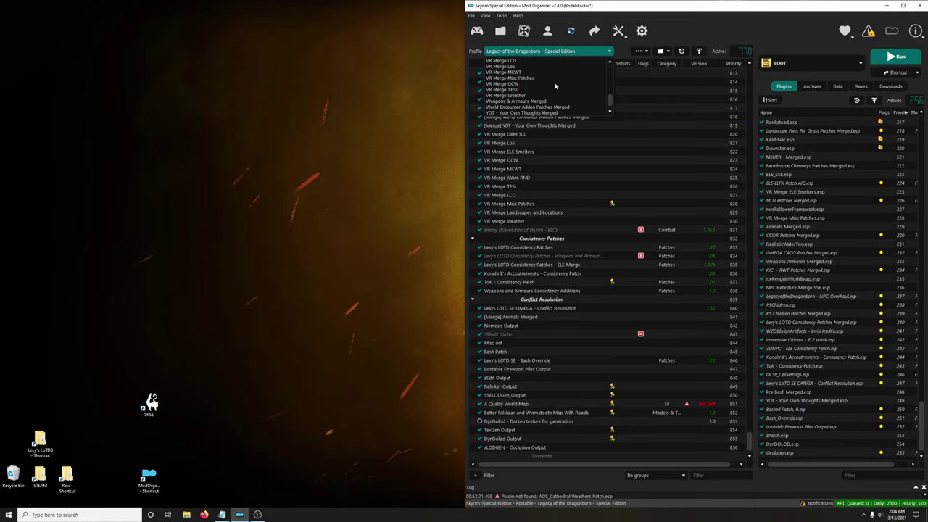
{"action": "scroll", "coordinate": [537, 80], "scroll_direction": "up", "scroll_amount": 1}
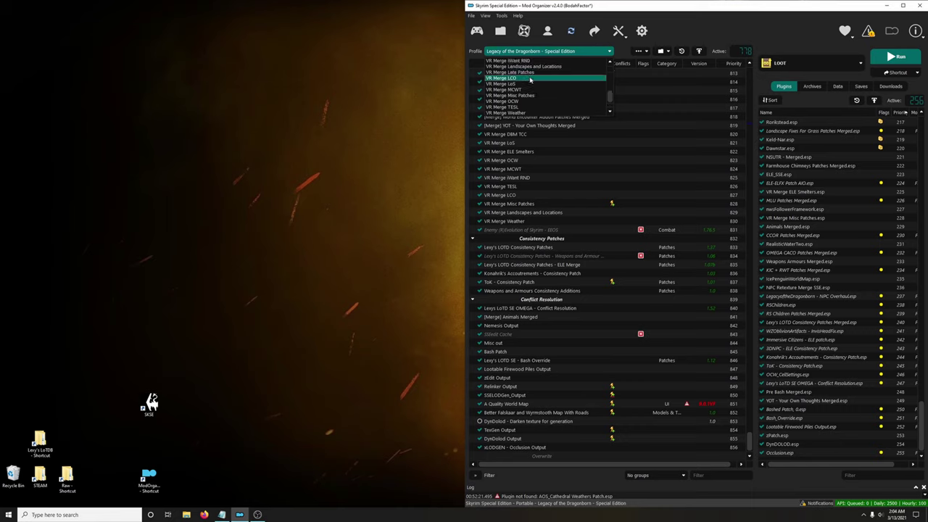
{"action": "left_click", "coordinate": [510, 72]}
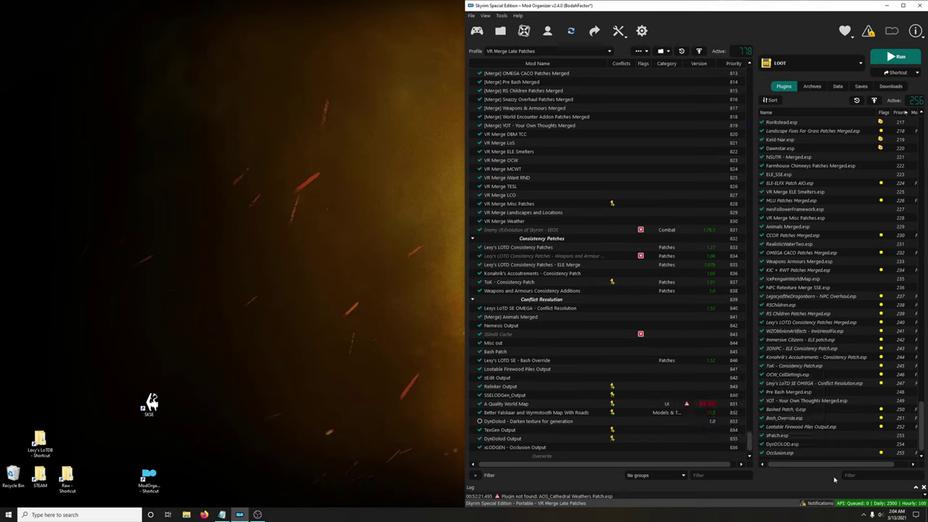
- Move the six plugins from WZOblivionArtifacts - InvisHeadFix.esp through OCW_CellSettings.esp to the end of the load order, below Occlusion.esp
{"action": "left_click", "coordinate": [824, 332]}
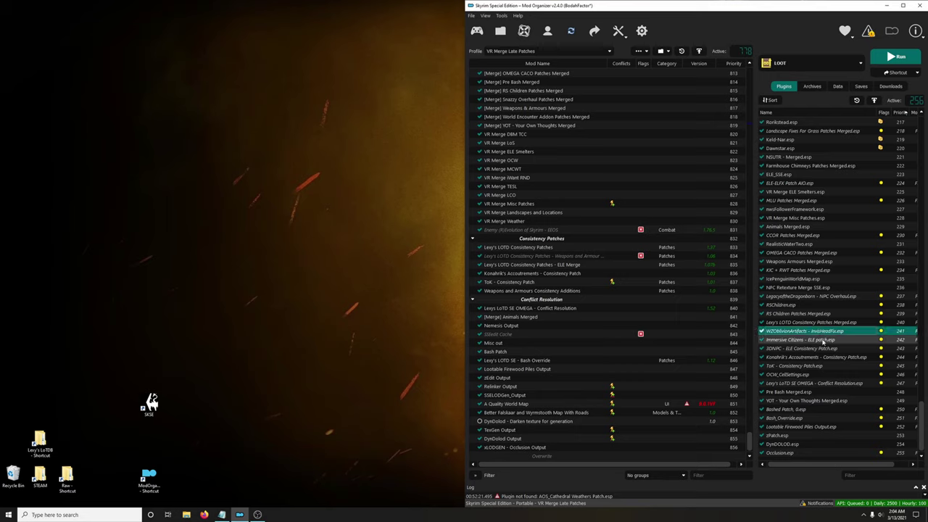
{"action": "mouse_move", "coordinate": [819, 379]}
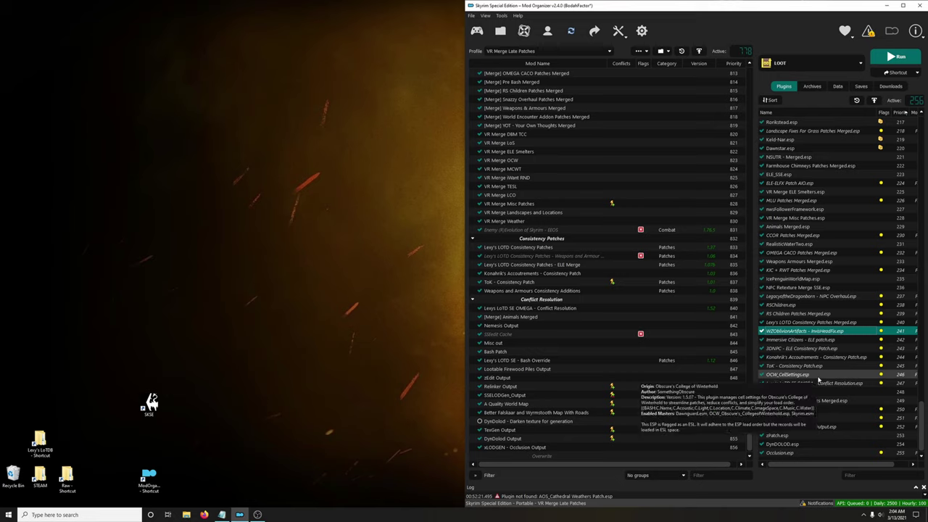
{"action": "left_click", "coordinate": [820, 375], "text": "shift"}
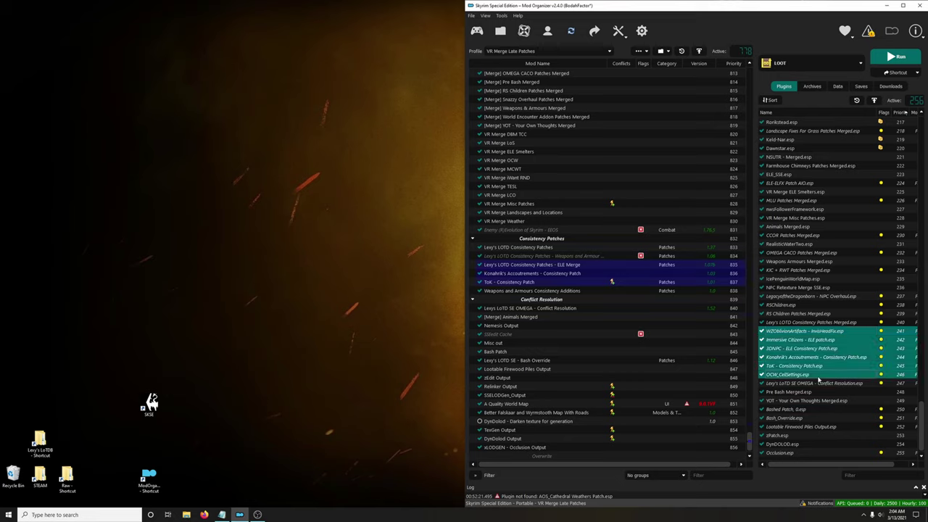
{"action": "left_click_drag", "start_coordinate": [820, 378], "coordinate": [819, 456]}
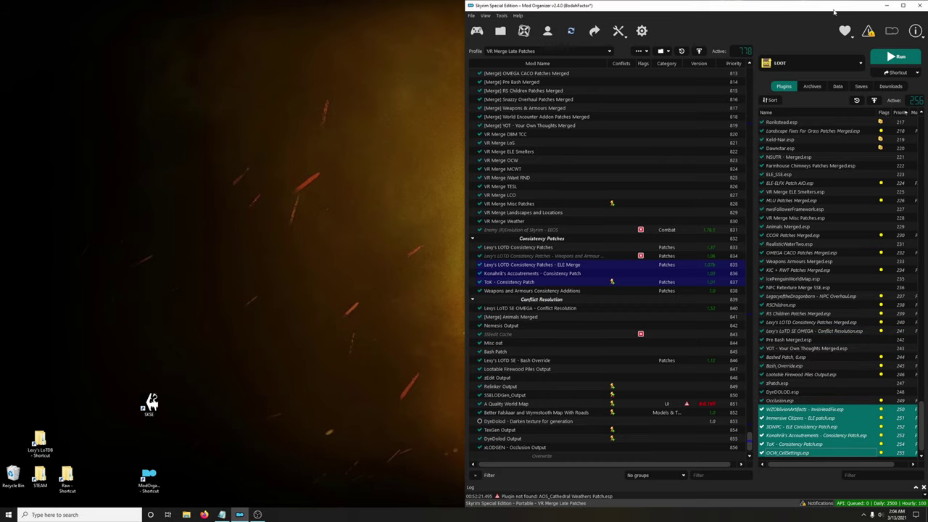
- Launch zEdit from Mod Organizer and start a zMerge session for Skyrim SE
{"action": "left_click", "coordinate": [812, 63]}
{"action": "scroll", "coordinate": [812, 146], "scroll_direction": "down", "scroll_amount": 3}
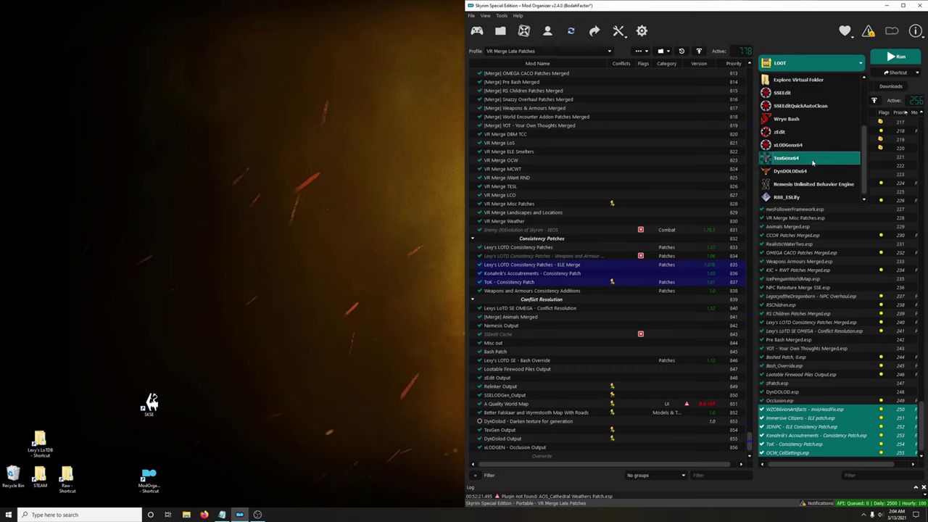
{"action": "left_click", "coordinate": [798, 131]}
{"action": "left_click", "coordinate": [898, 58]}
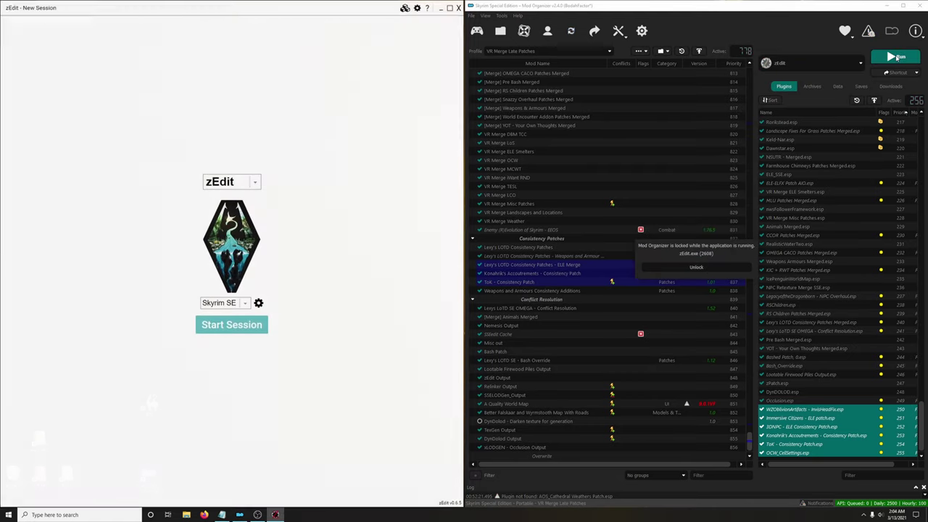
{"action": "left_click", "coordinate": [231, 181]}
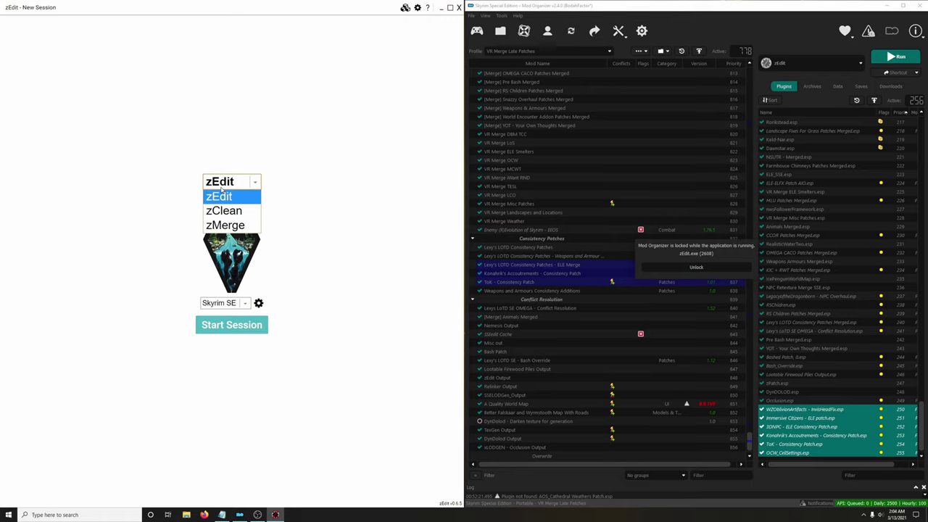
{"action": "left_click", "coordinate": [230, 225]}
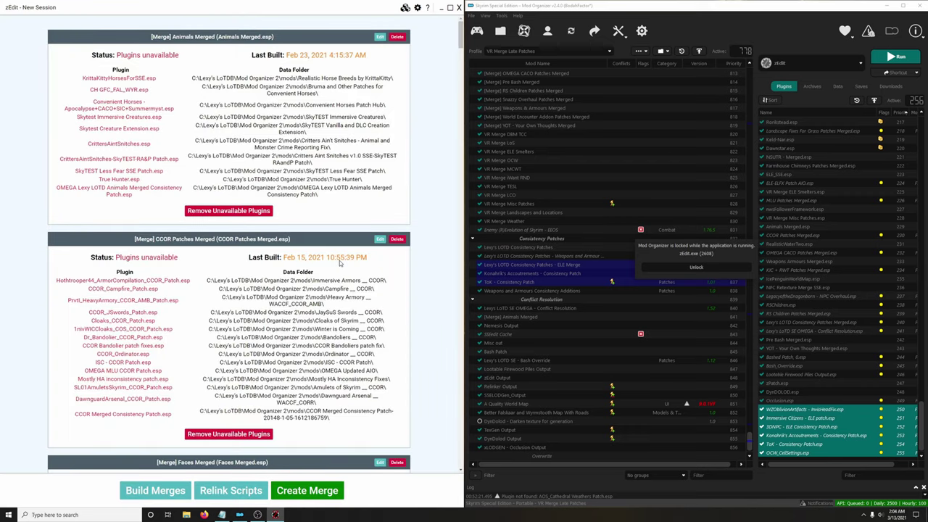
- Create a new merge named VR Merge Late Patches and open its plugin selection
{"action": "left_click", "coordinate": [307, 494]}
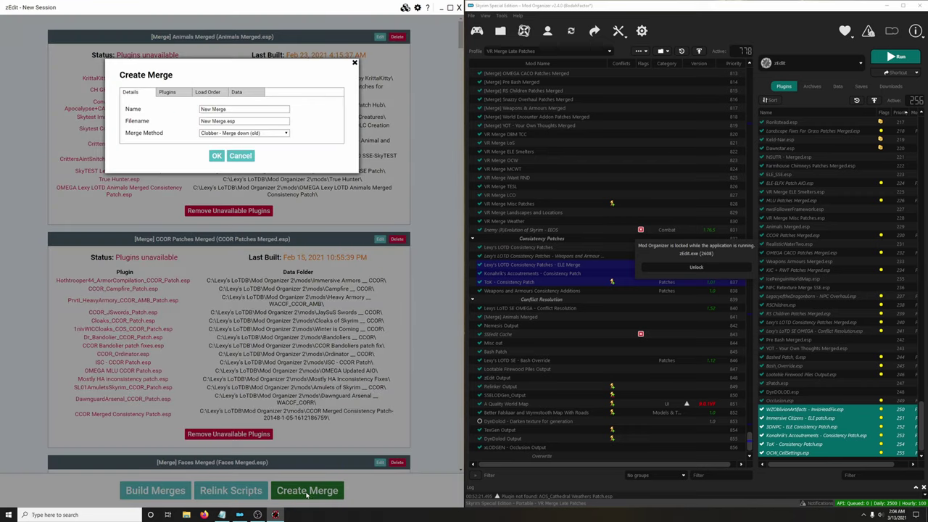
{"action": "type", "text": "V"}
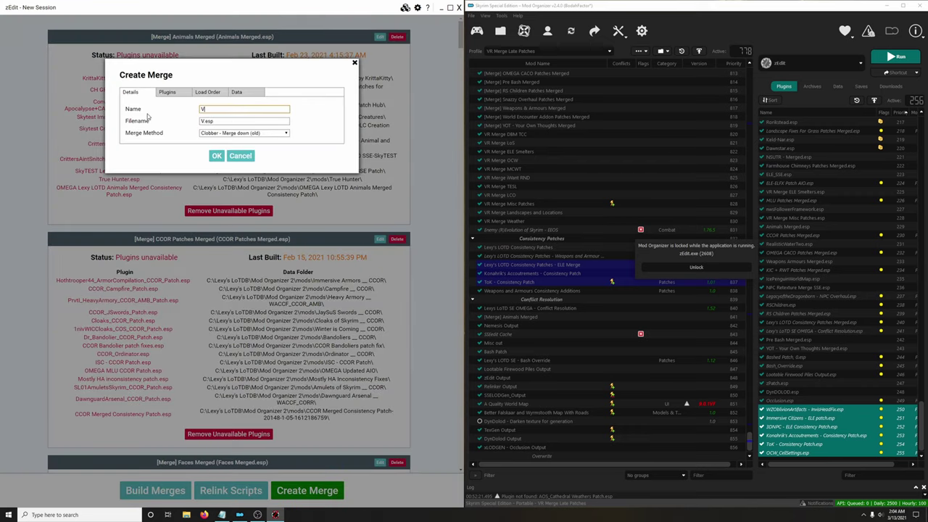
{"action": "type", "text": "R Merge Late Patches"}
{"action": "left_click", "coordinate": [167, 93]}
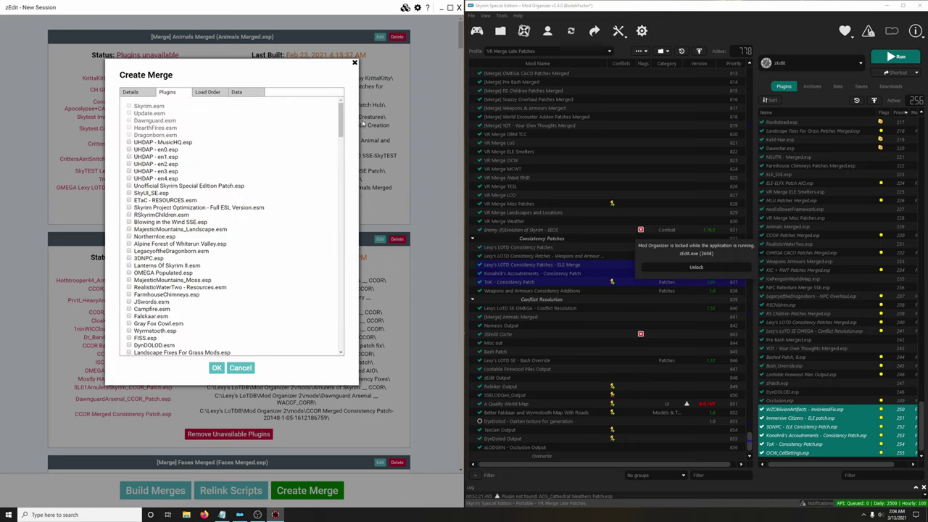
- Include the six plugins from WZOblivionArtifacts - InvisHeadFix.esp through OCW_CellSettings.esp in the new merge
{"action": "left_click_drag", "start_coordinate": [343, 115], "coordinate": [368, 330]}
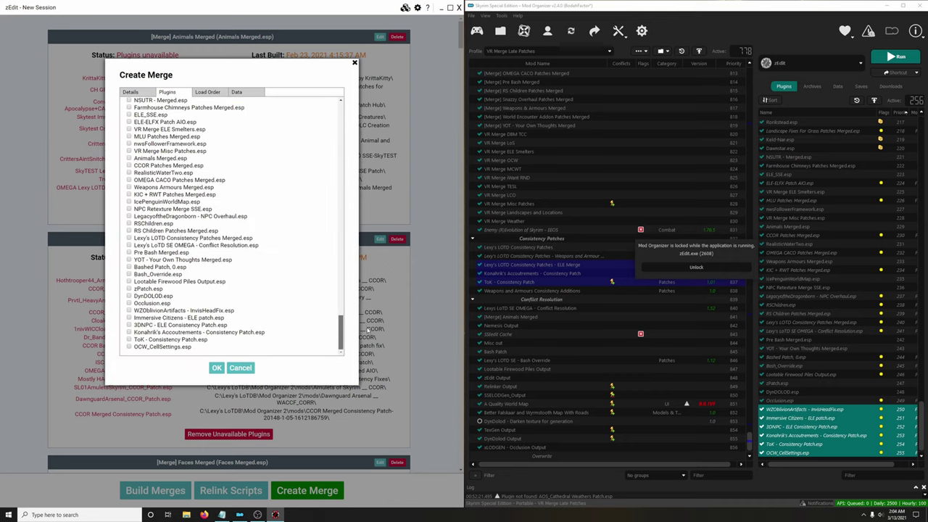
{"action": "left_click", "coordinate": [130, 346]}
{"action": "left_click", "coordinate": [129, 339]}
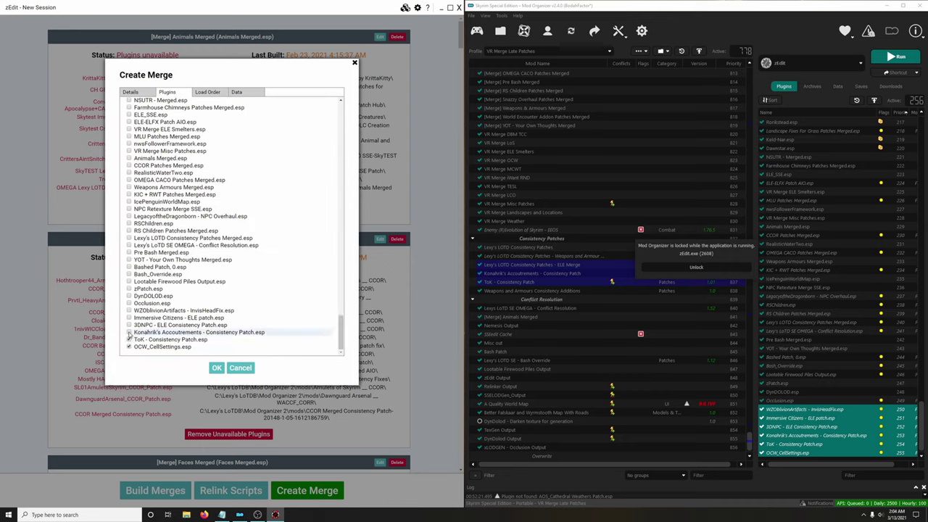
{"action": "left_click", "coordinate": [130, 333]}
{"action": "left_click", "coordinate": [129, 318]}
{"action": "left_click", "coordinate": [129, 310]}
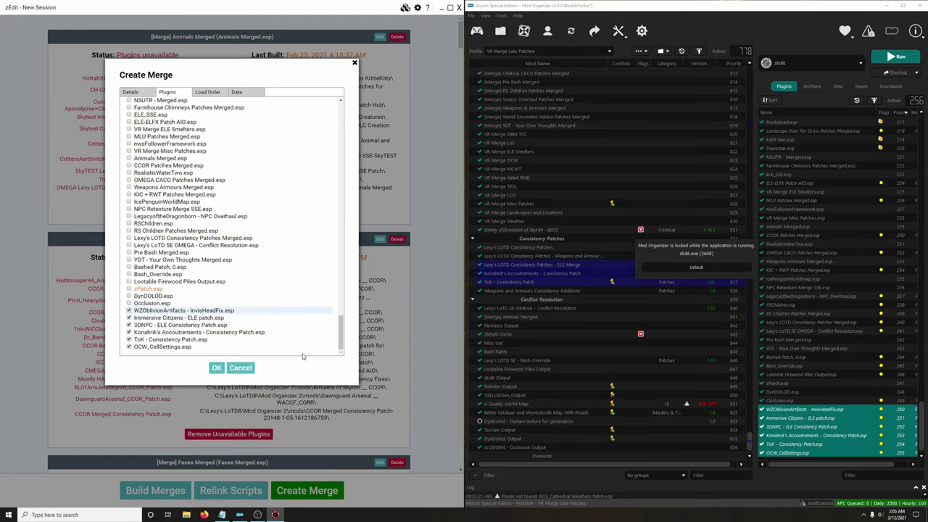
- Review the merge's load order and save the merge, accepting that zPatch.esp becomes unusable
{"action": "left_click", "coordinate": [202, 94]}
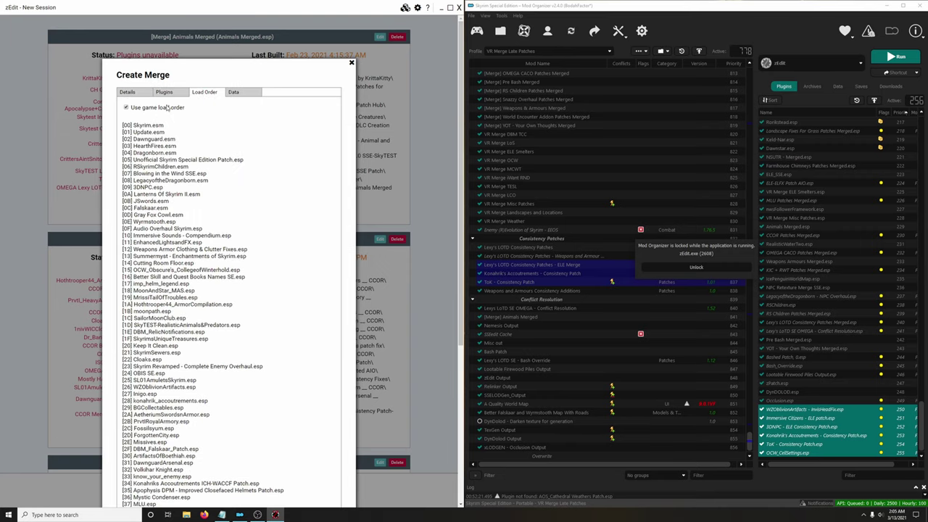
{"action": "scroll", "coordinate": [206, 252], "scroll_direction": "down", "scroll_amount": 5}
{"action": "left_click", "coordinate": [214, 447]}
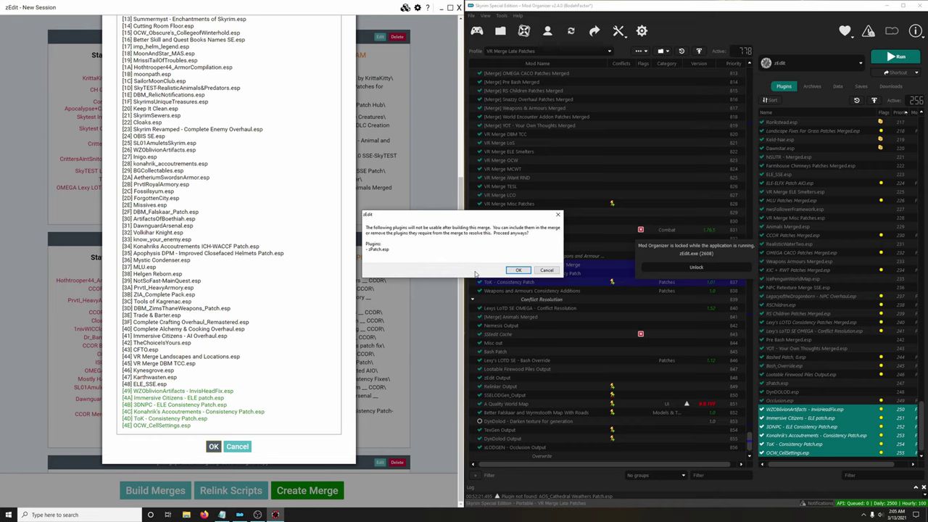
{"action": "left_click", "coordinate": [518, 271]}
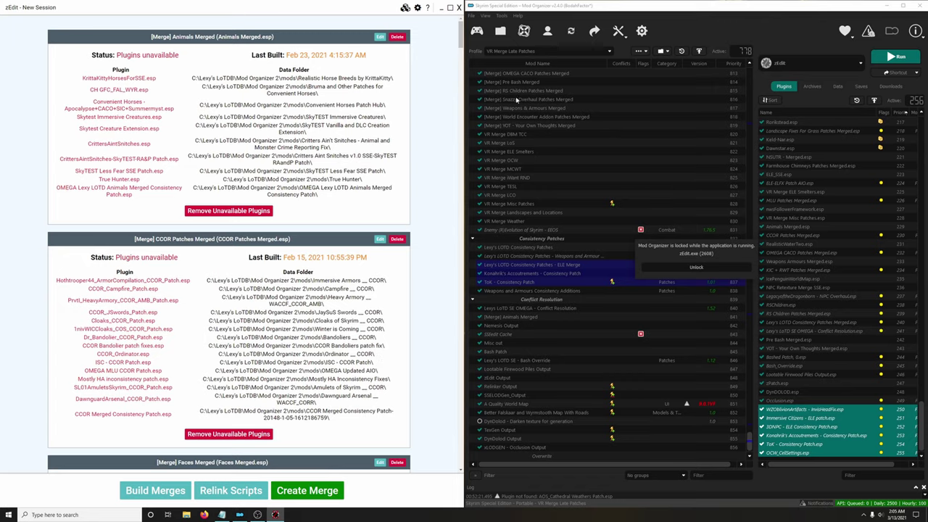
- Build the VR Merge Late Patches merge with its log shown, and close zEdit when the build is done
{"action": "left_click_drag", "start_coordinate": [462, 35], "coordinate": [461, 453]}
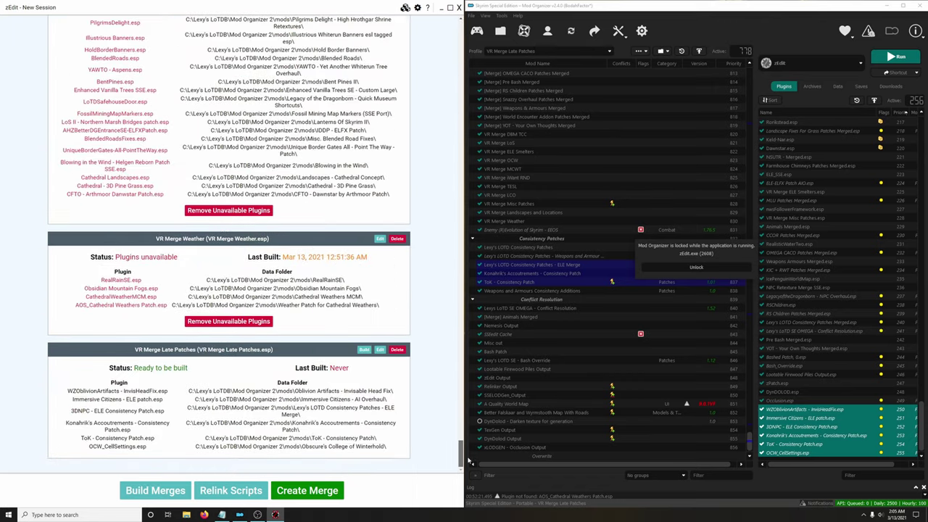
{"action": "left_click", "coordinate": [364, 350]}
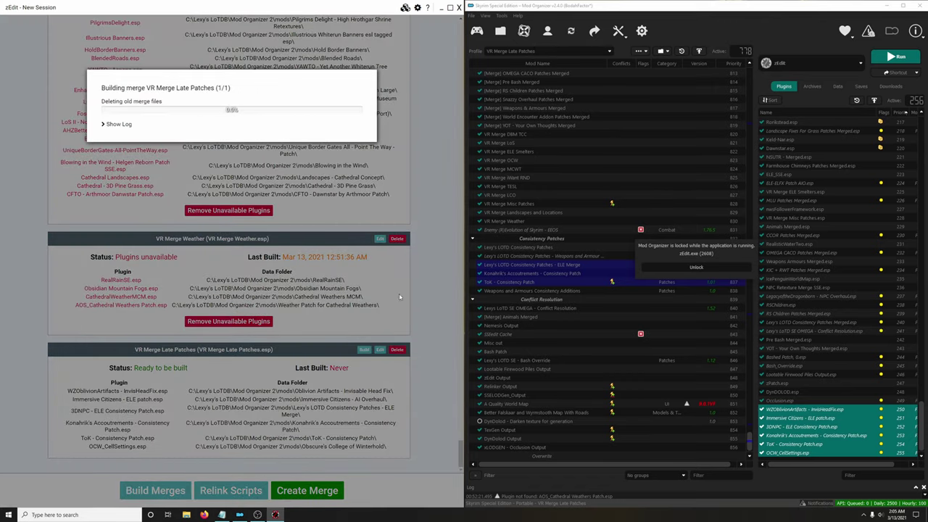
{"action": "left_click", "coordinate": [120, 125]}
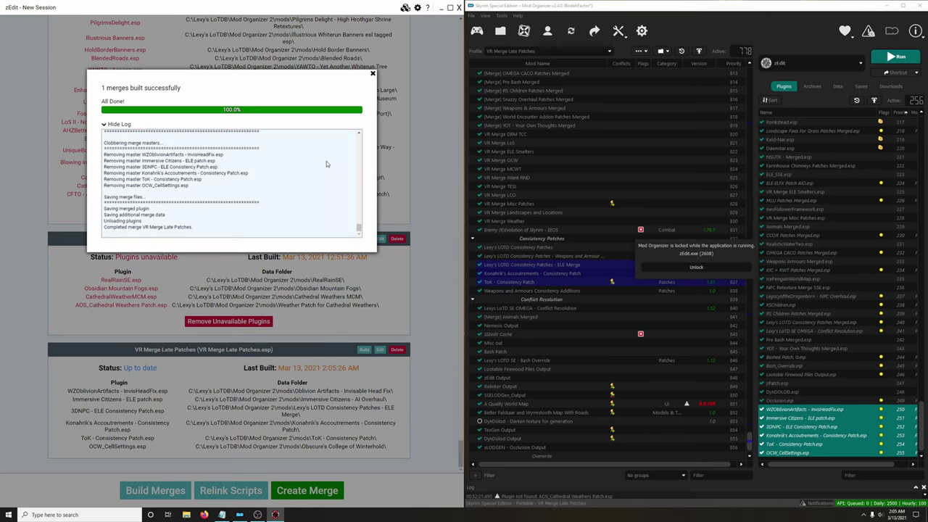
{"action": "left_click", "coordinate": [374, 75]}
{"action": "left_click", "coordinate": [459, 7]}
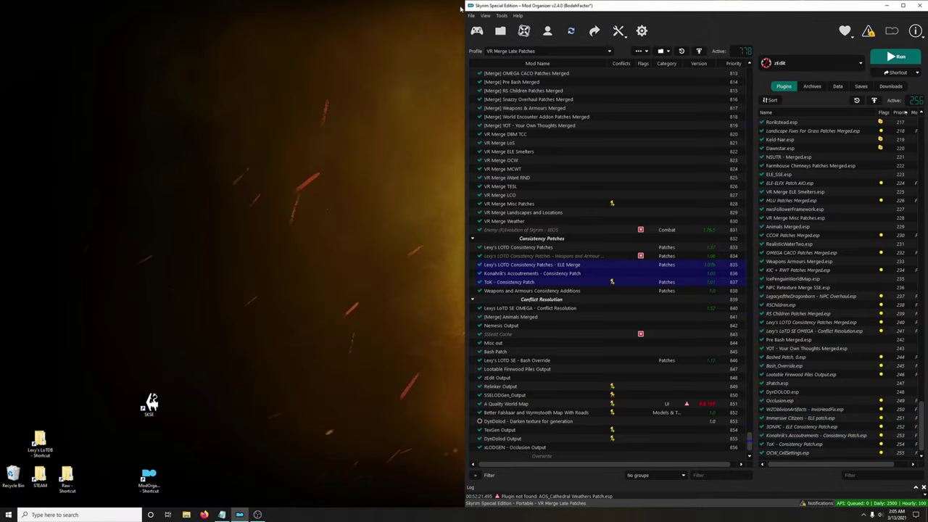
- Switch the active Mod Organizer profile to Legacy of the Dragonborn – Special Edition
{"action": "left_click", "coordinate": [562, 52]}
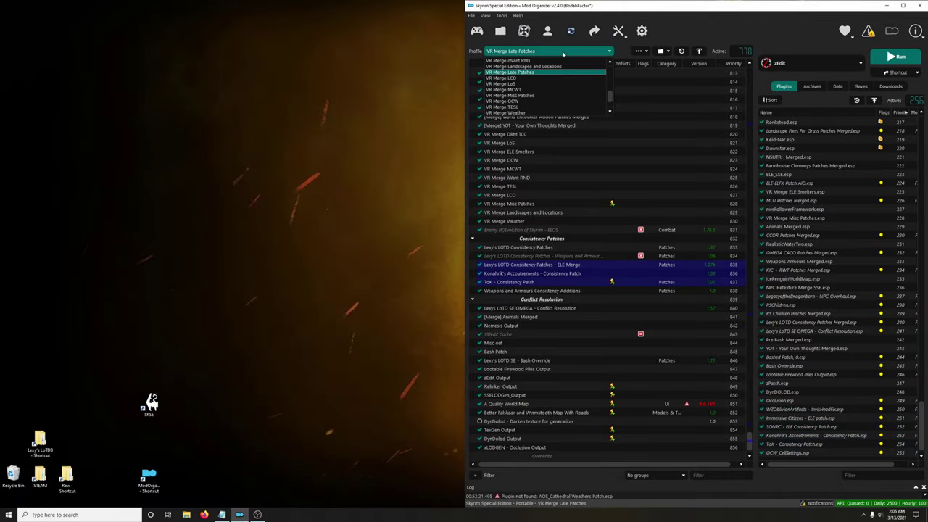
{"action": "scroll", "coordinate": [526, 82], "scroll_direction": "up", "scroll_amount": 5}
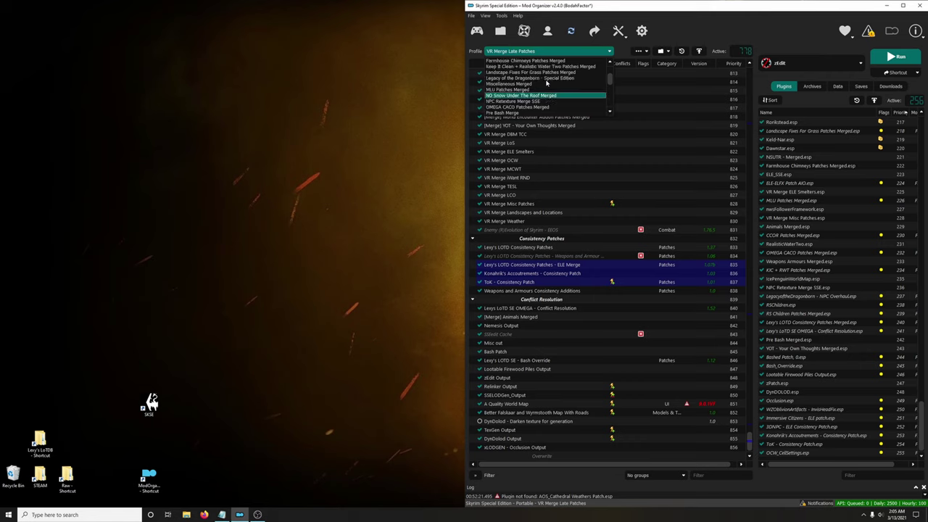
{"action": "left_click", "coordinate": [525, 80]}
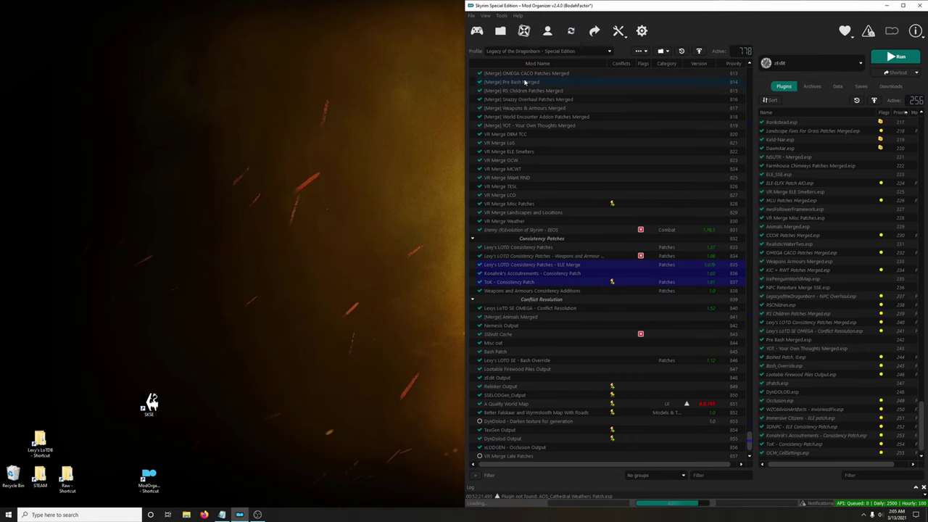
- Move the VR Merge Late Patches mod directly below VR Merge Weather and enable it
{"action": "scroll", "coordinate": [551, 406], "scroll_direction": "down", "scroll_amount": 1}
{"action": "left_click_drag", "start_coordinate": [511, 448], "coordinate": [481, 219]}
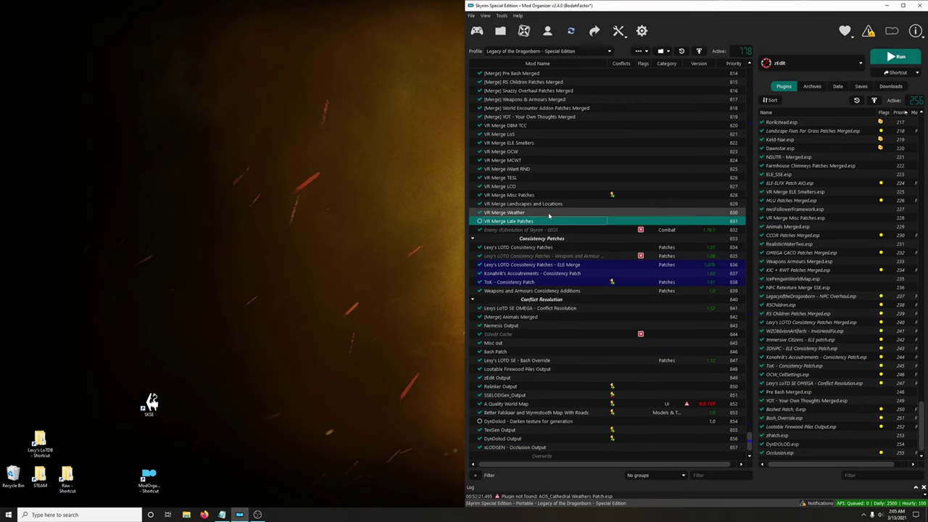
{"action": "left_click", "coordinate": [480, 221]}
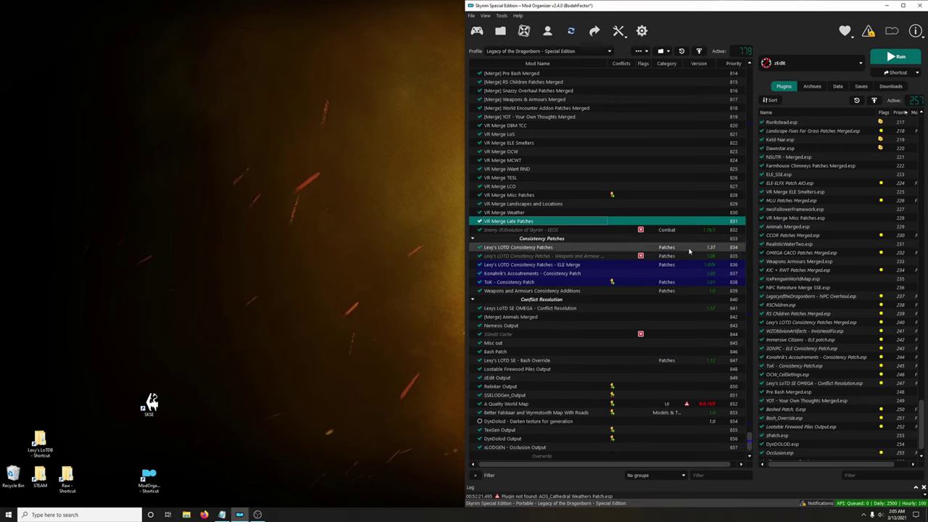
- Disable the source plugins of VR Merge Late Patches with the Merge Plugins Hide tool
{"action": "left_click", "coordinate": [618, 30]}
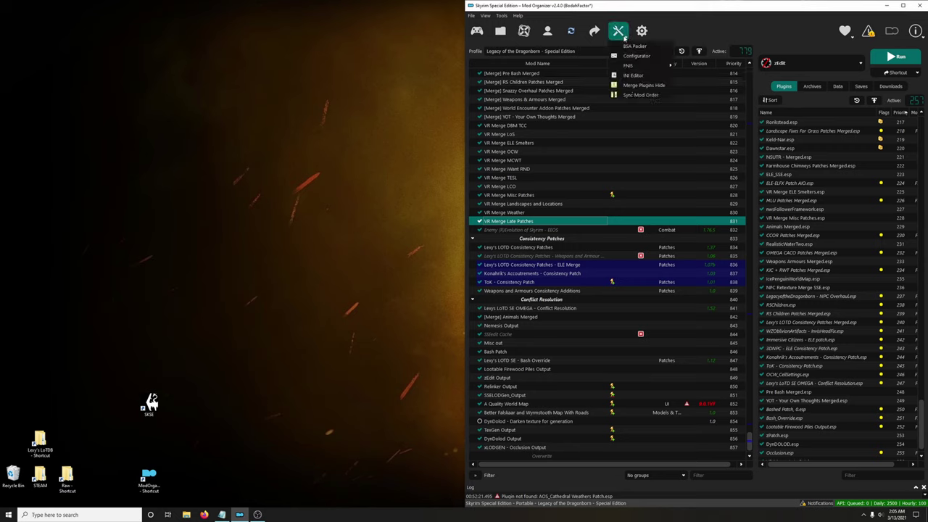
{"action": "left_click", "coordinate": [629, 88]}
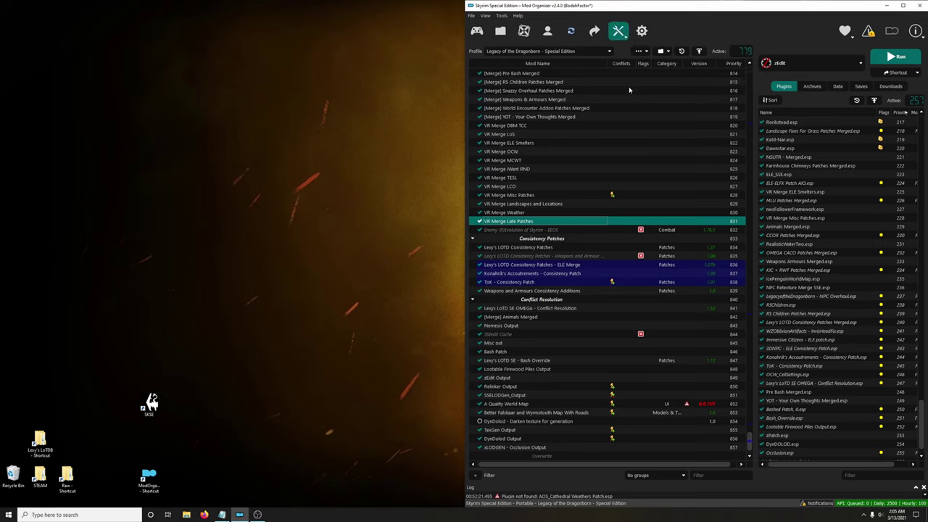
{"action": "right_click", "coordinate": [428, 217]}
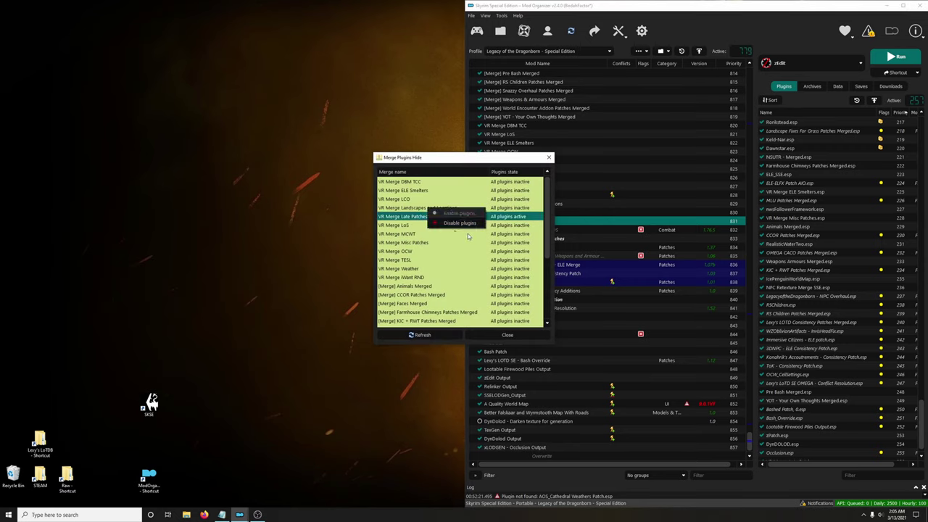
{"action": "left_click", "coordinate": [459, 222]}
{"action": "left_click", "coordinate": [508, 334]}
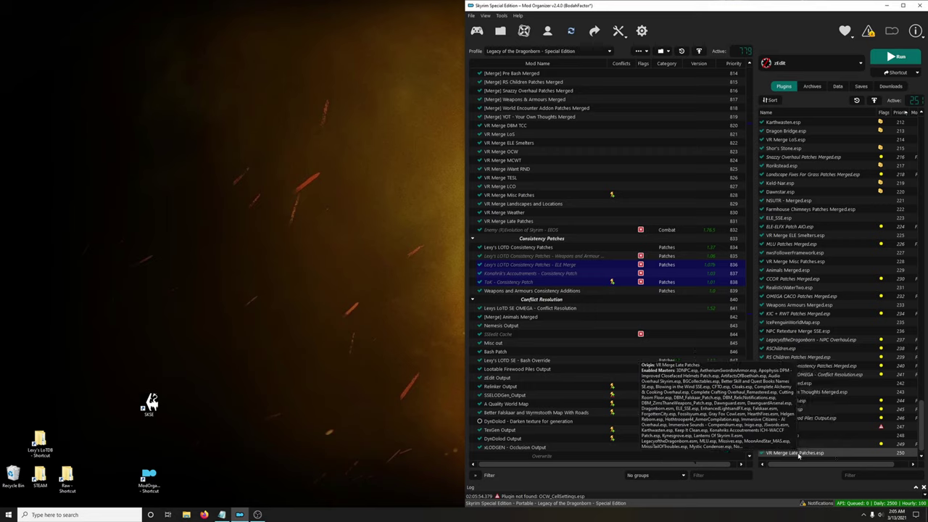
- Launch LOOT from Mod Organizer
{"action": "left_click", "coordinate": [810, 65]}
{"action": "scroll", "coordinate": [805, 145], "scroll_direction": "down", "scroll_amount": 2}
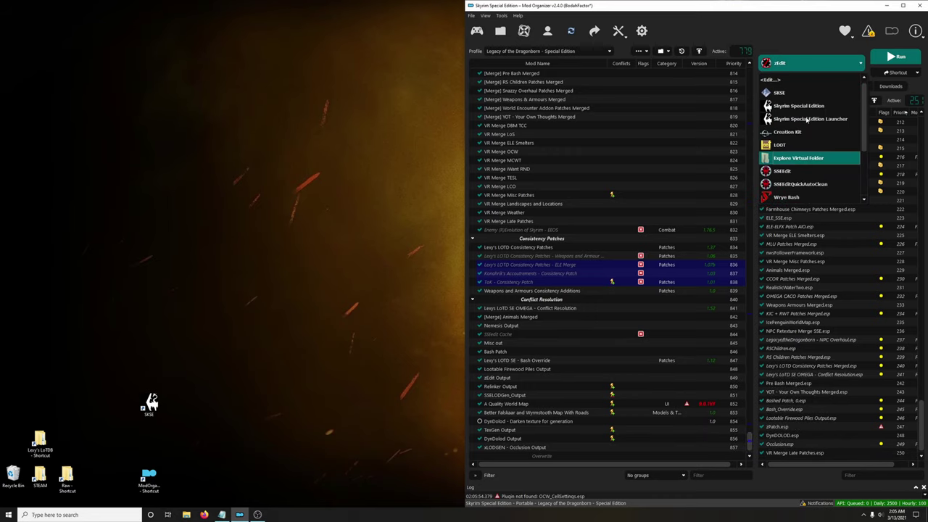
{"action": "left_click", "coordinate": [798, 156]}
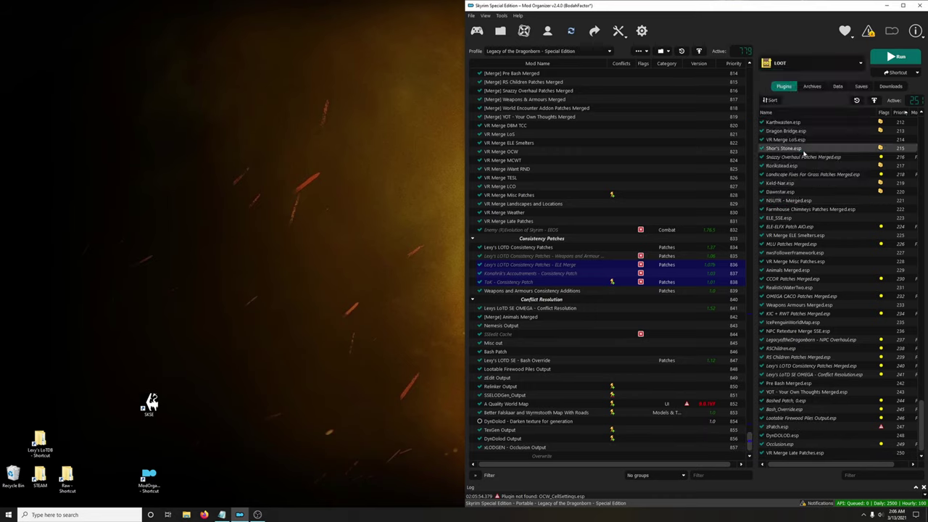
{"action": "left_click", "coordinate": [898, 57]}
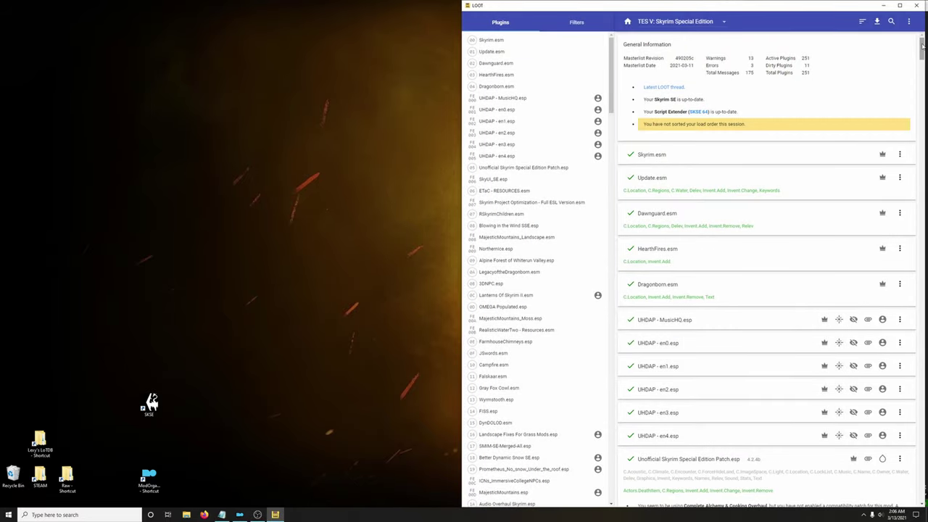
- Open the metadata of VR Merge Late Patches.esp for editing and assign it to the Consistency Patches group
{"action": "left_click_drag", "start_coordinate": [923, 47], "coordinate": [923, 492]}
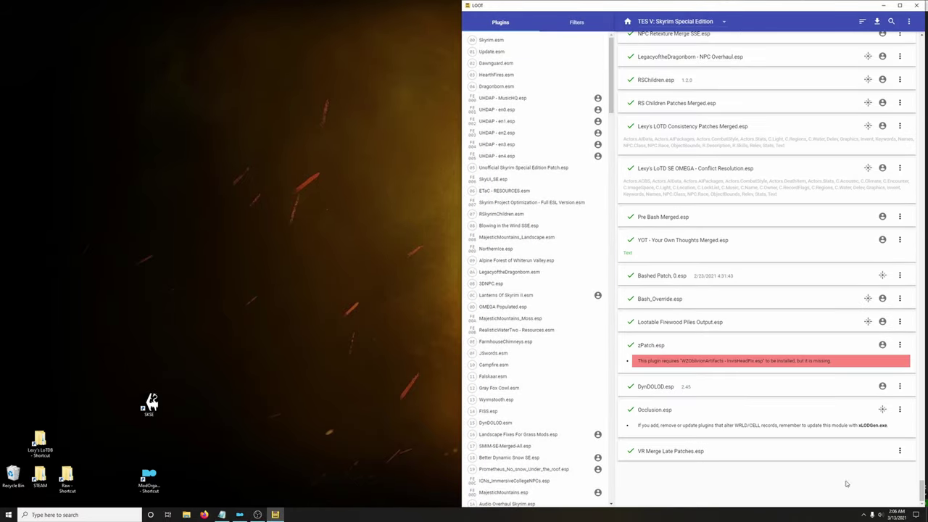
{"action": "left_click", "coordinate": [900, 452]}
{"action": "left_click", "coordinate": [874, 452]}
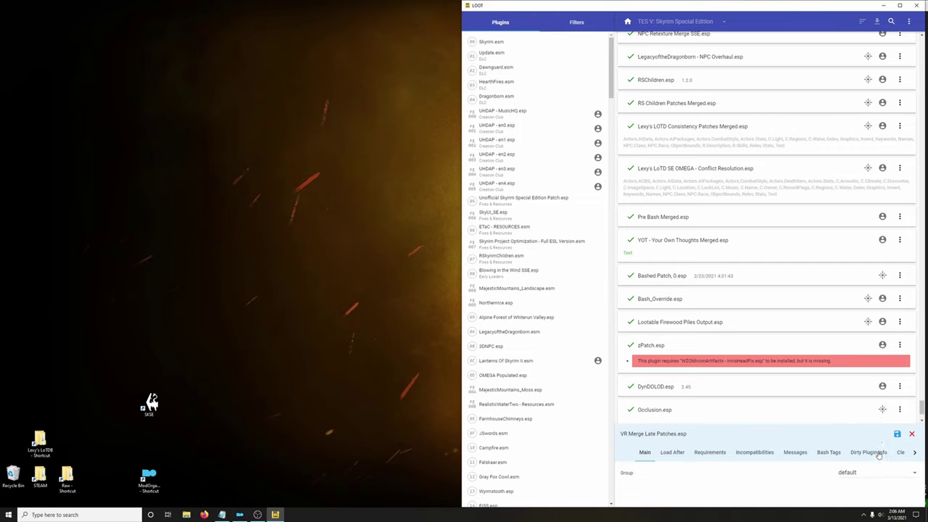
{"action": "left_click", "coordinate": [852, 464]}
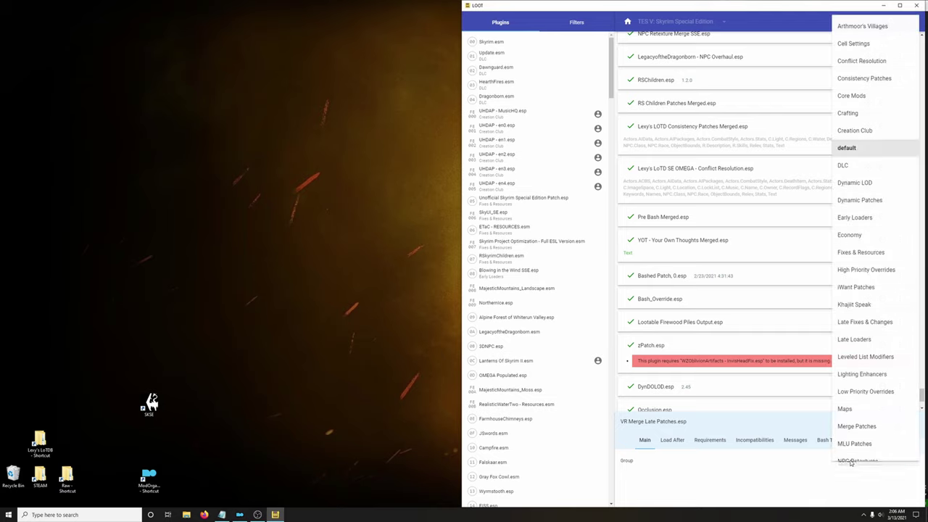
{"action": "left_click", "coordinate": [860, 80]}
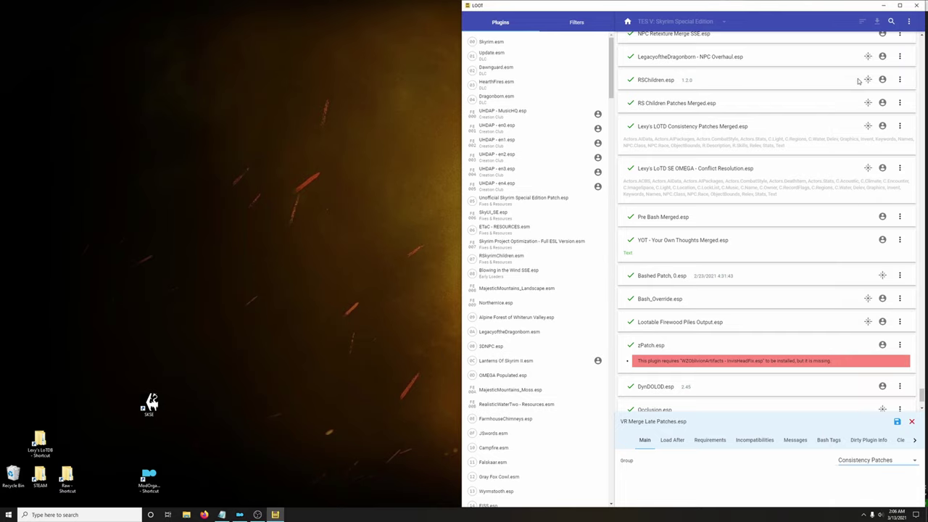
- Make VR Merge Late Patches.esp load after Lexy's LOTD Consistency Patches Merged.esp and save its metadata
{"action": "left_click", "coordinate": [673, 441]}
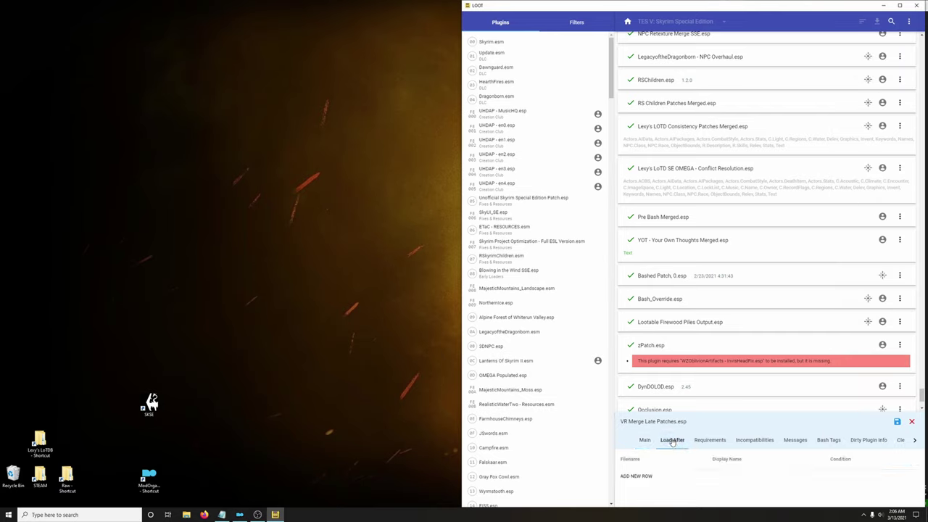
{"action": "left_click", "coordinate": [636, 476]}
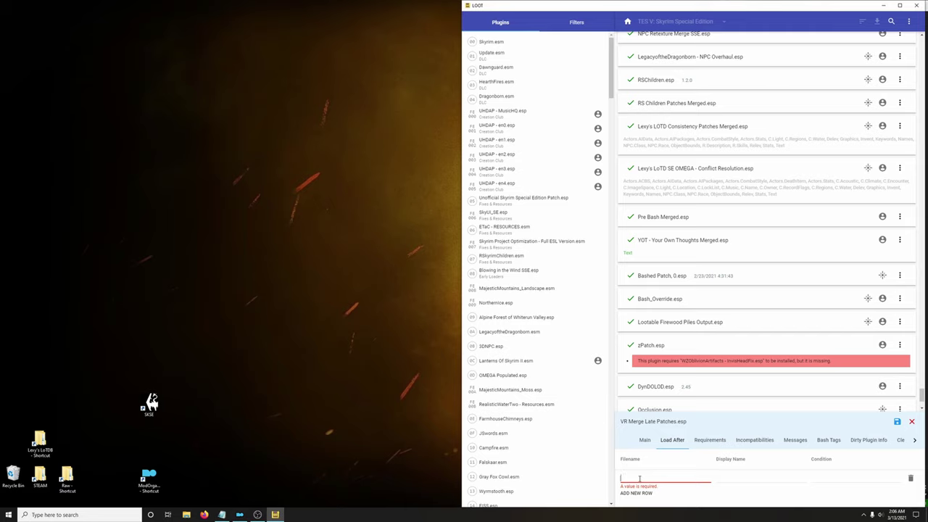
{"action": "left_click", "coordinate": [639, 478]}
{"action": "type", "text": "lexy"}
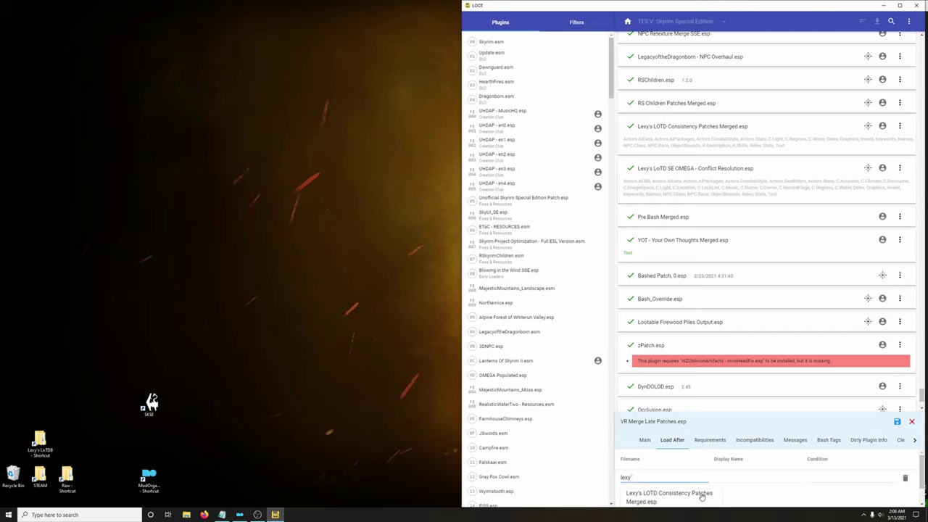
{"action": "left_click", "coordinate": [652, 498]}
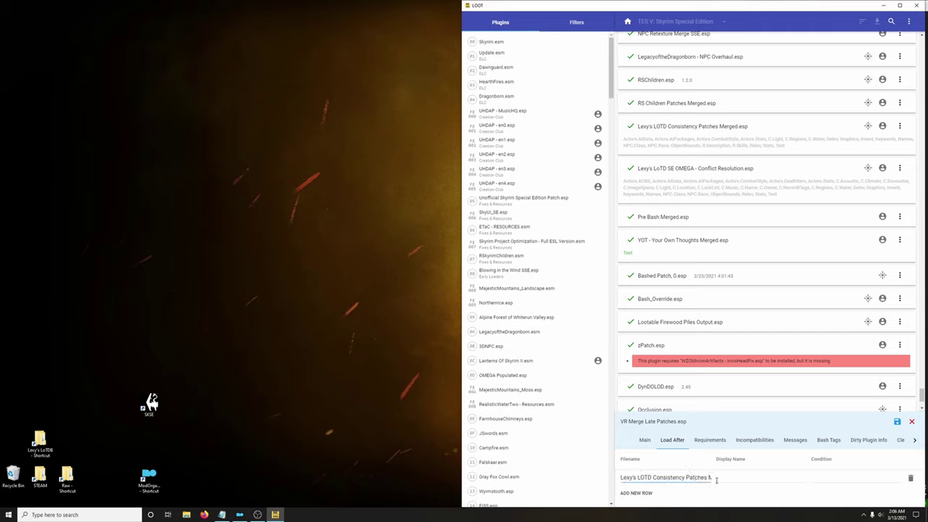
{"action": "left_click", "coordinate": [898, 422]}
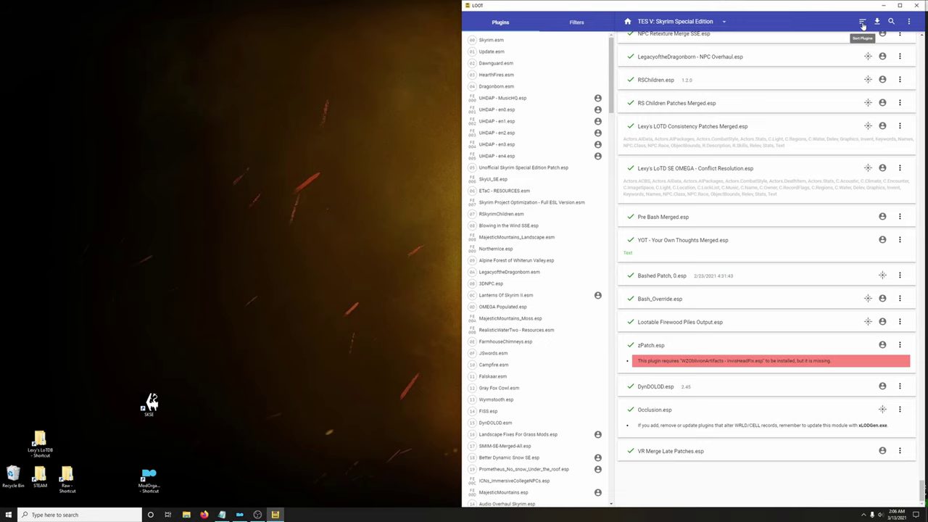
- Close LOOT and move VR Merge Late Patches.esp directly below Lexy's LOTD Consistency Patches Merged.esp in the plugin order
{"action": "left_click", "coordinate": [917, 5]}
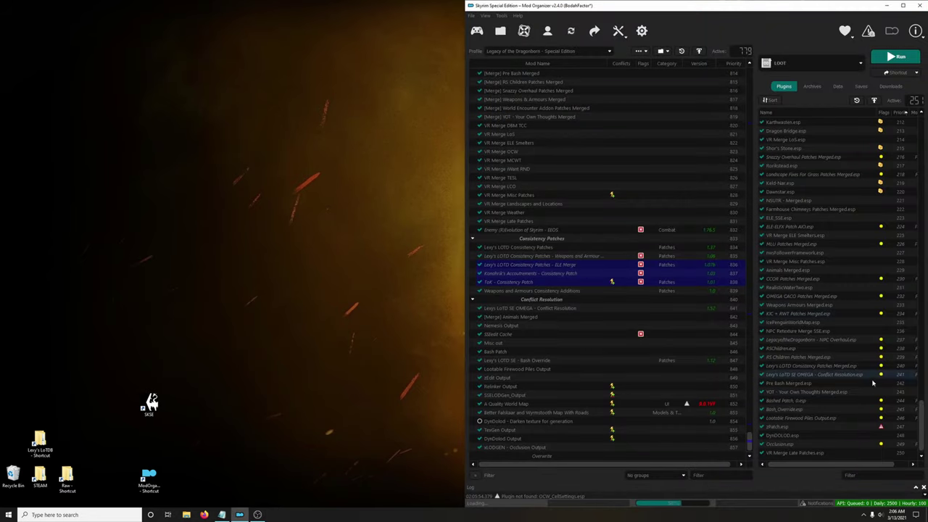
{"action": "left_click", "coordinate": [790, 454]}
{"action": "left_click_drag", "start_coordinate": [789, 454], "coordinate": [794, 376]}
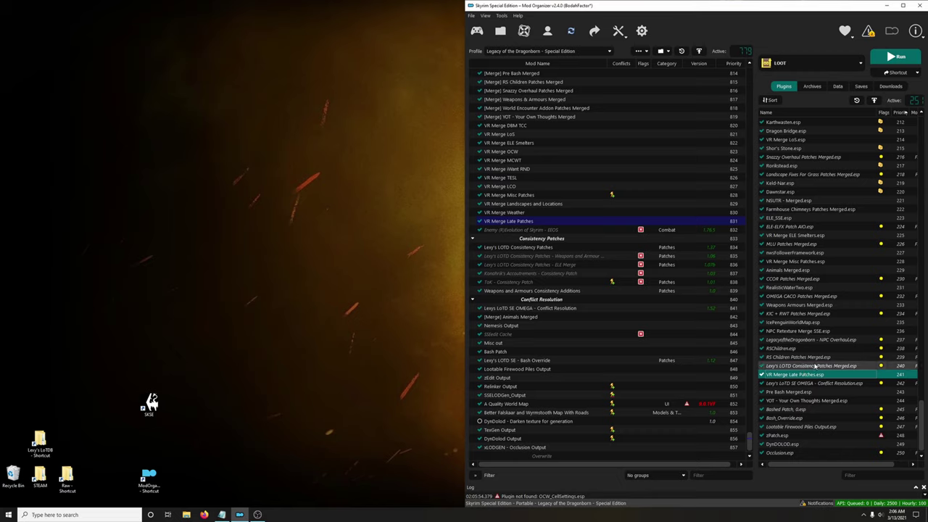
- Launch Wrye Bash from Mod Organizer
{"action": "mouse_move", "coordinate": [781, 369]}
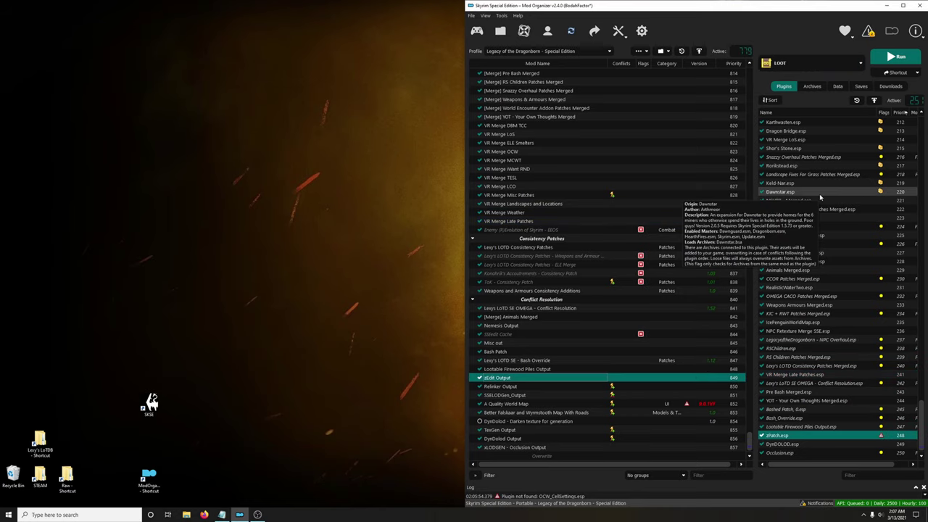
{"action": "left_click", "coordinate": [813, 64]}
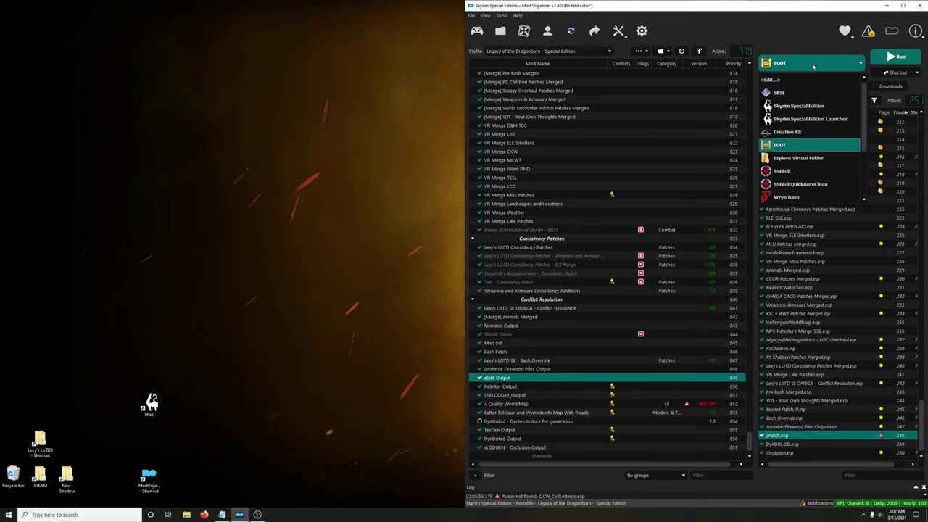
{"action": "left_click", "coordinate": [794, 197]}
{"action": "left_click", "coordinate": [901, 61]}
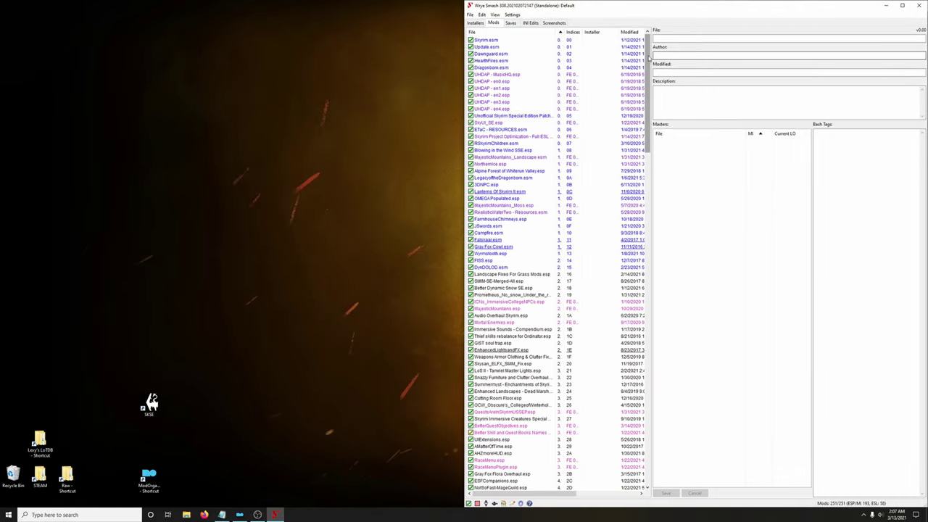
- Replace zPatch.esp's missing master WZOblivionArtifacts - InvisHeadFix.esp with VR Merge Late Patches.esp, save the plugin and close Wrye Bash
{"action": "left_click_drag", "start_coordinate": [649, 80], "coordinate": [649, 420]}
{"action": "left_click", "coordinate": [506, 475]}
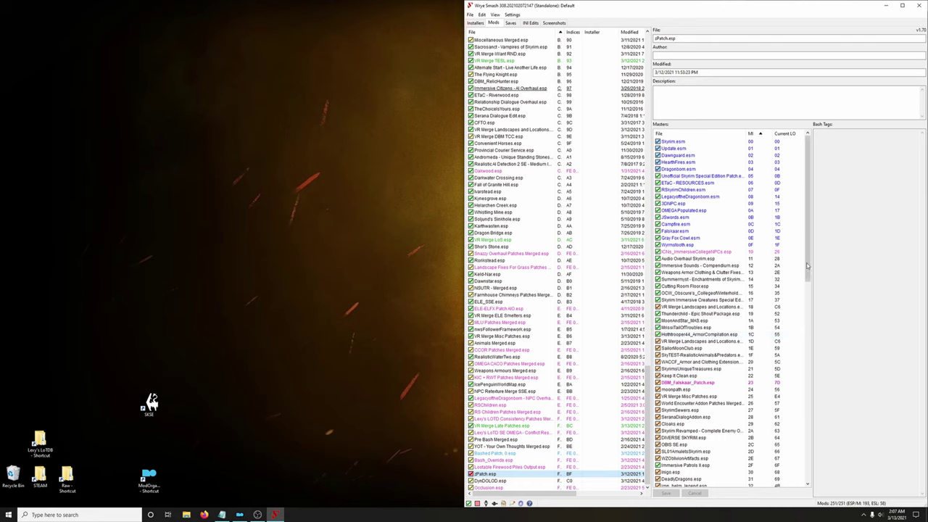
{"action": "left_click_drag", "start_coordinate": [810, 261], "coordinate": [820, 464]}
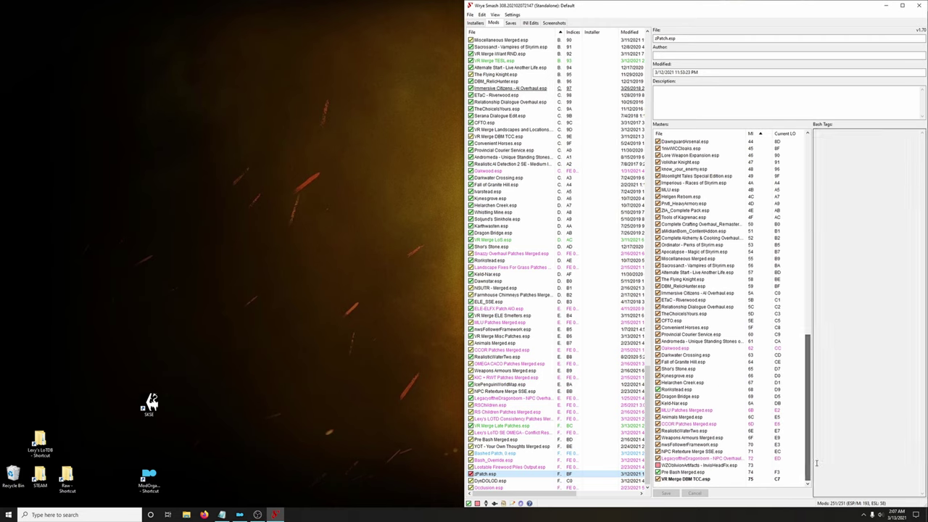
{"action": "left_click", "coordinate": [717, 470]}
{"action": "left_click", "coordinate": [716, 470]}
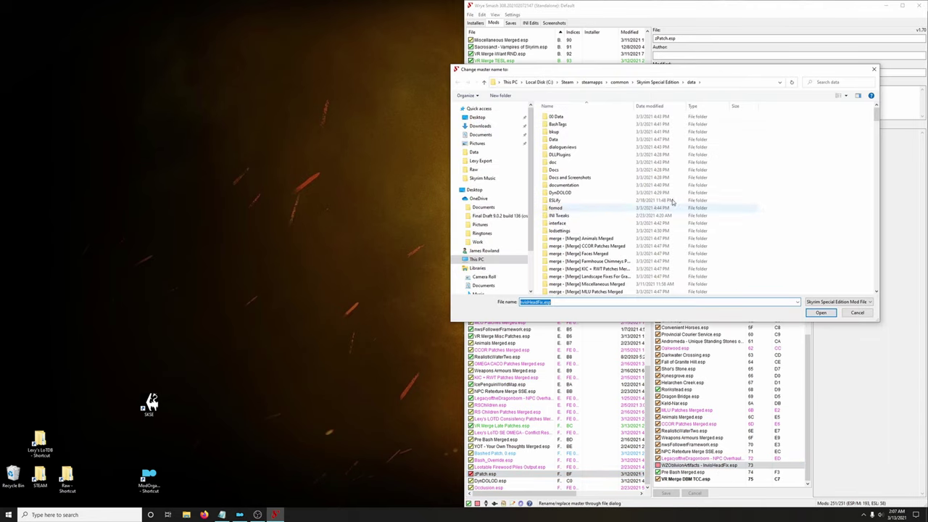
{"action": "type", "text": "vr"}
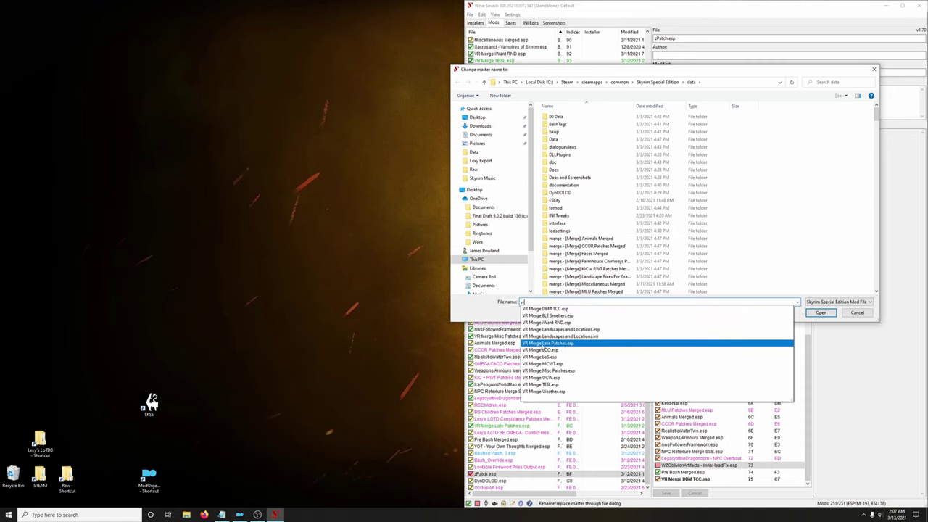
{"action": "left_click", "coordinate": [556, 346]}
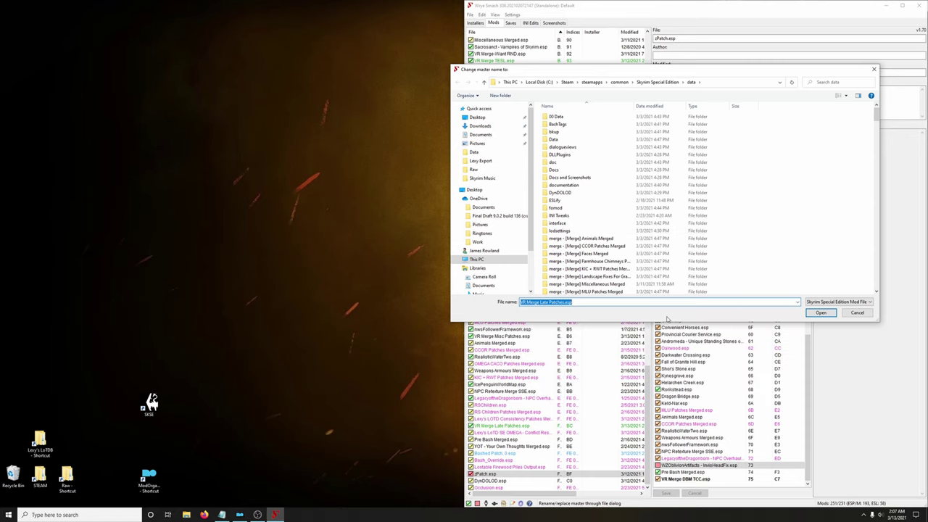
{"action": "left_click", "coordinate": [811, 315]}
{"action": "left_click", "coordinate": [665, 493]}
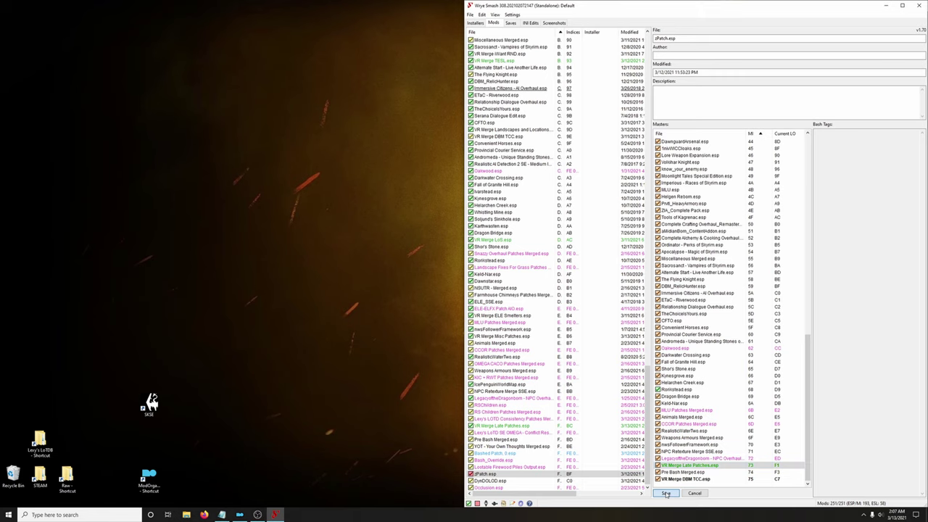
{"action": "left_click", "coordinate": [920, 5]}
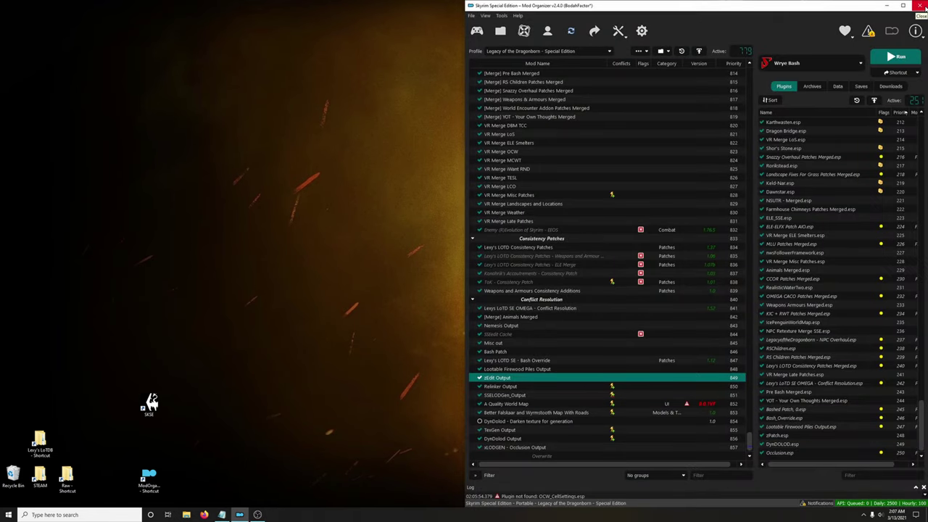
- Examine the UHDAP music and voice plugins near the start of the load order, including their origins and loaded archives
{"action": "mouse_move", "coordinate": [771, 437]}
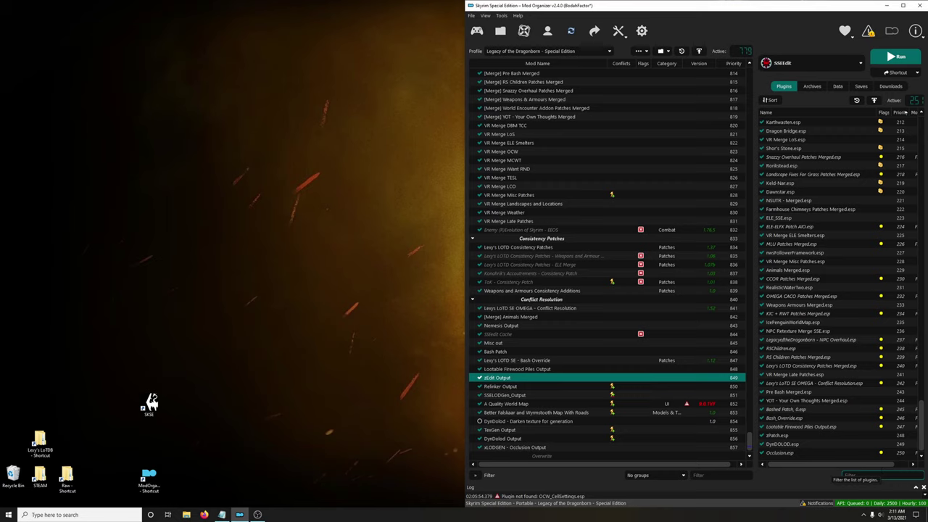
{"action": "left_click_drag", "start_coordinate": [922, 426], "coordinate": [922, 142]}
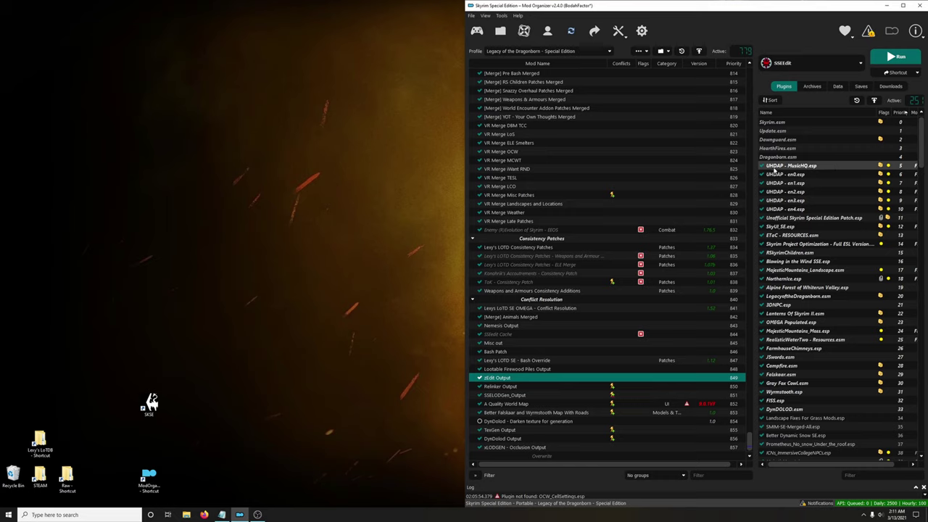
{"action": "mouse_move", "coordinate": [793, 176]}
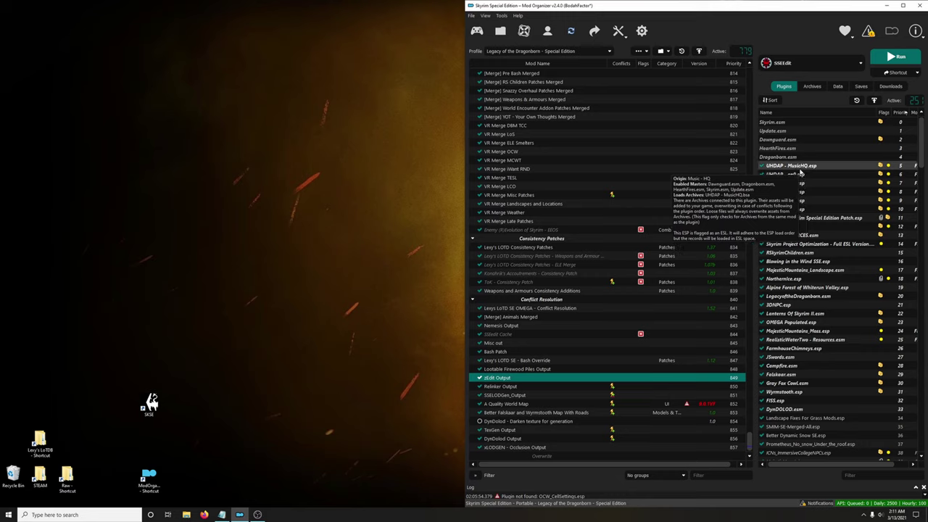
{"action": "mouse_move", "coordinate": [812, 254]}
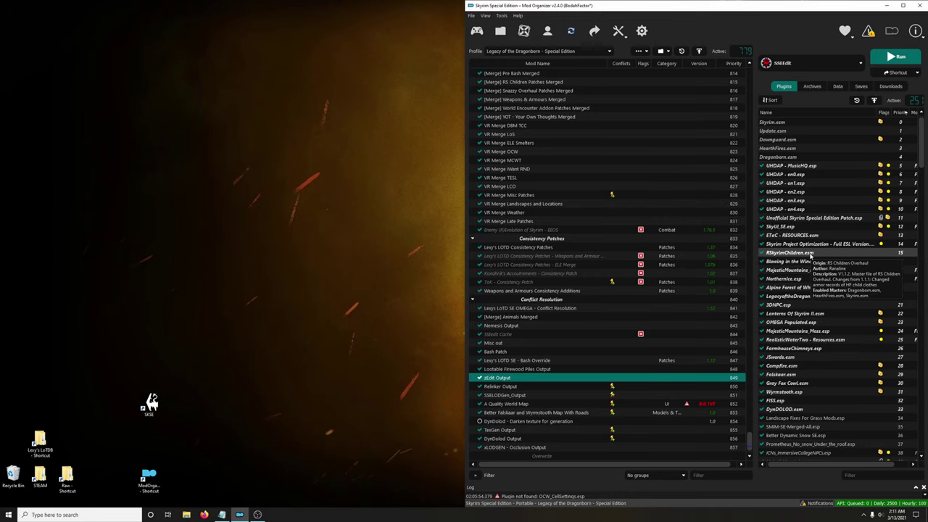
{"action": "left_click", "coordinate": [803, 192]}
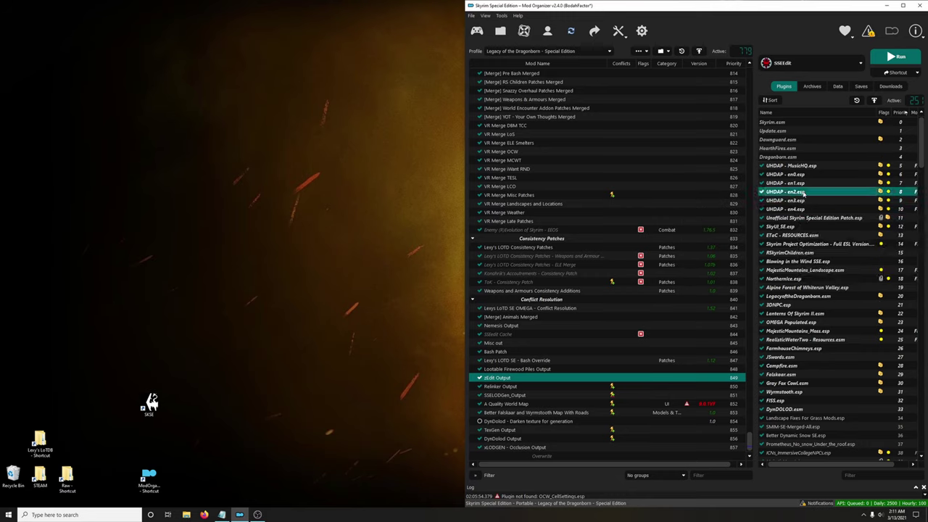
{"action": "left_click", "coordinate": [804, 166]}
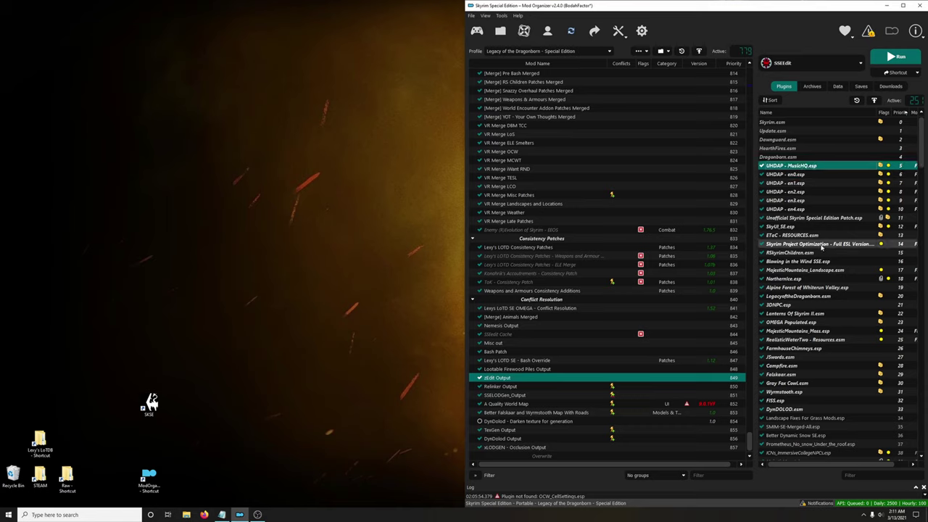
{"action": "mouse_move", "coordinate": [822, 247]}
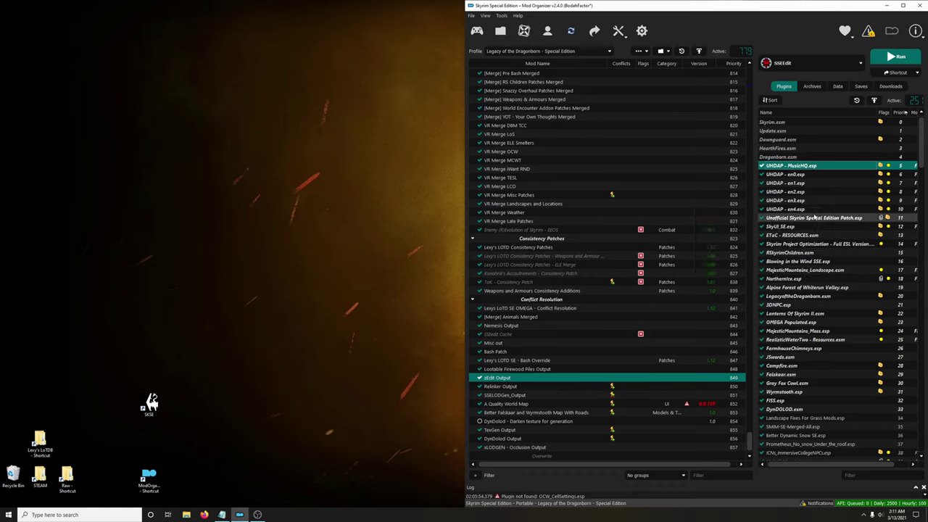
{"action": "mouse_move", "coordinate": [815, 221]}
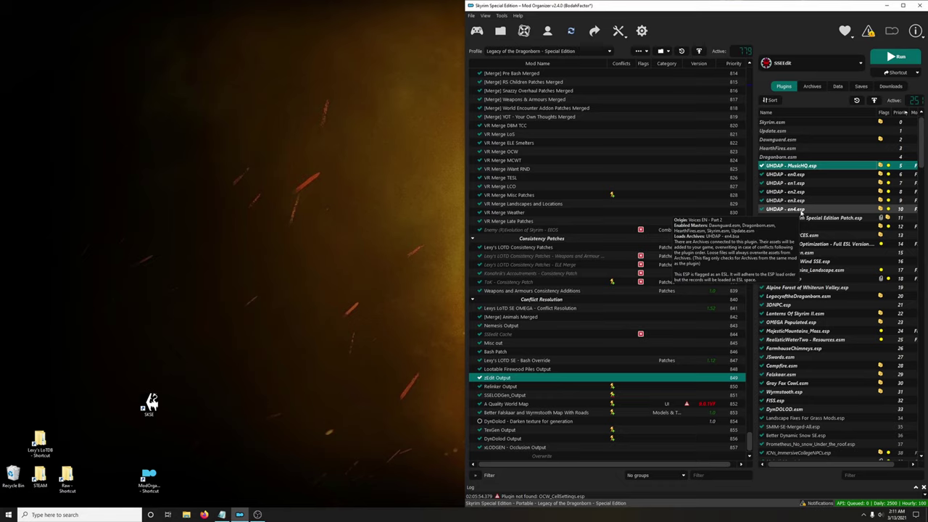
- Extract the UHDAP - MusicHQ.bsa archive into the Music - HQ folder inside the mods directory
{"action": "left_click", "coordinate": [811, 87]}
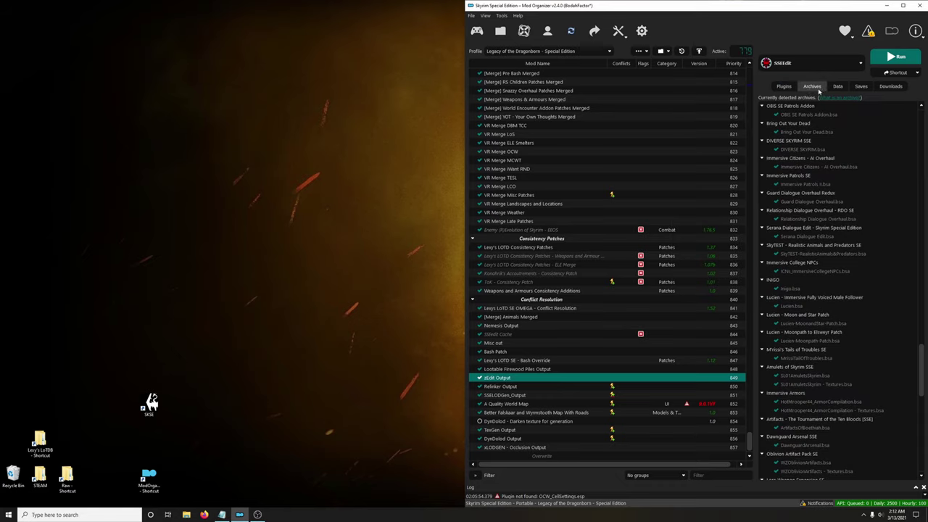
{"action": "left_click_drag", "start_coordinate": [921, 369], "coordinate": [921, 137]}
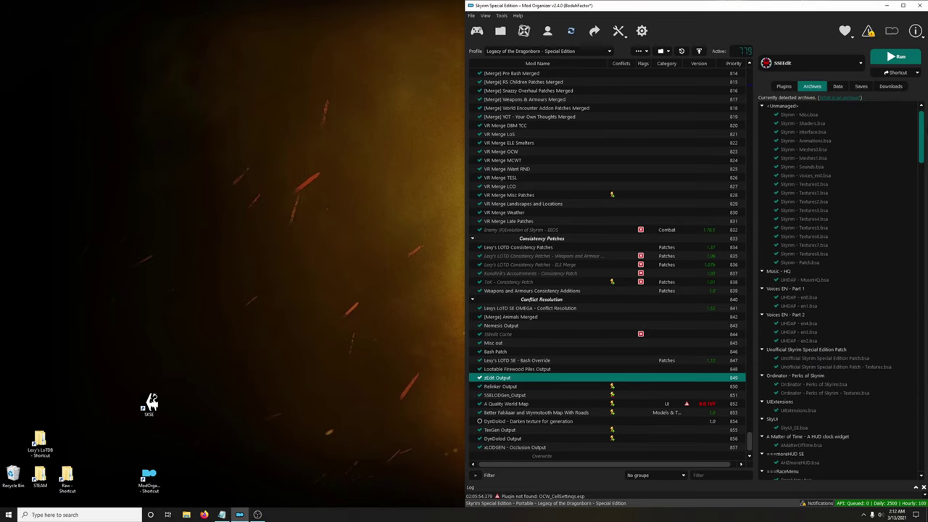
{"action": "scroll", "coordinate": [774, 288], "scroll_direction": "down", "scroll_amount": 2}
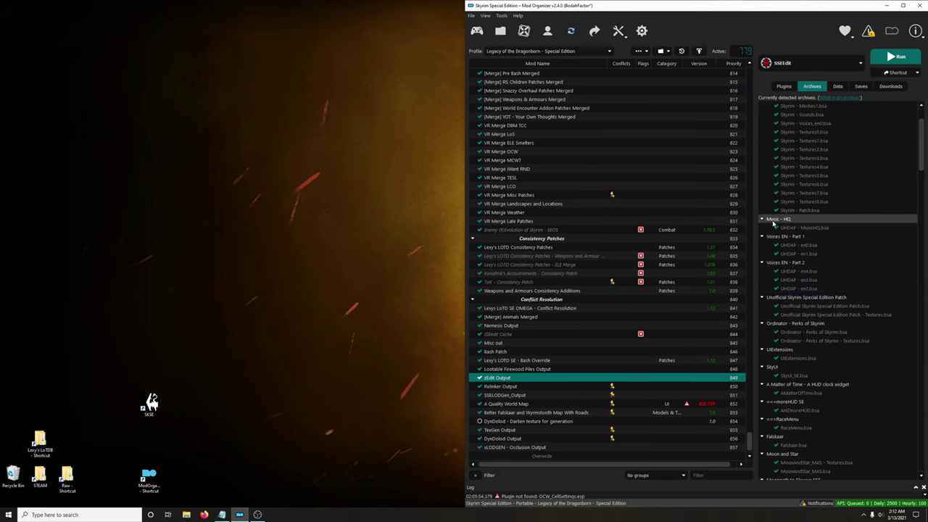
{"action": "right_click", "coordinate": [816, 231]}
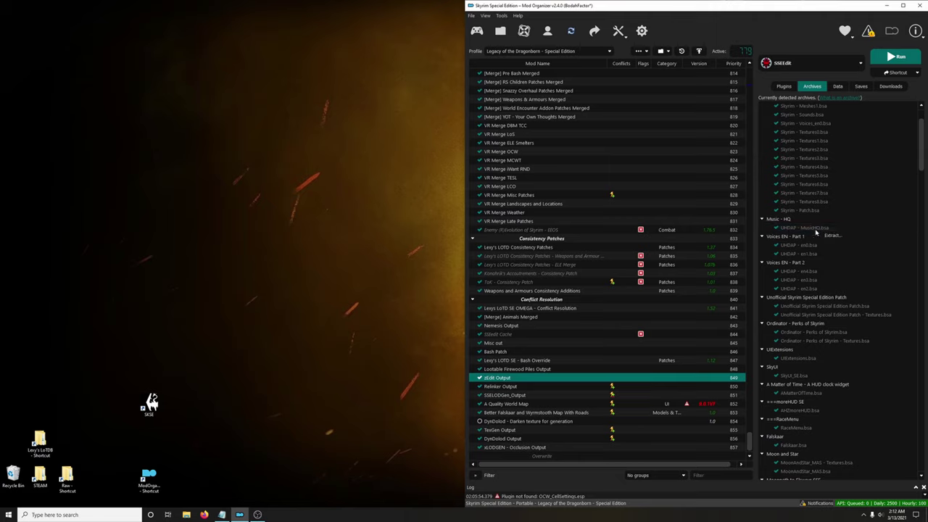
{"action": "left_click", "coordinate": [832, 236]}
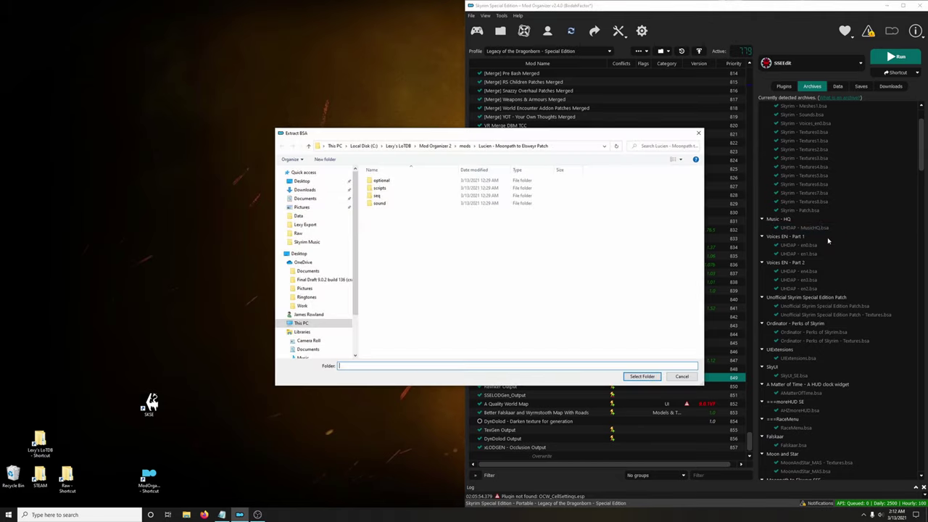
{"action": "left_click", "coordinate": [464, 146]}
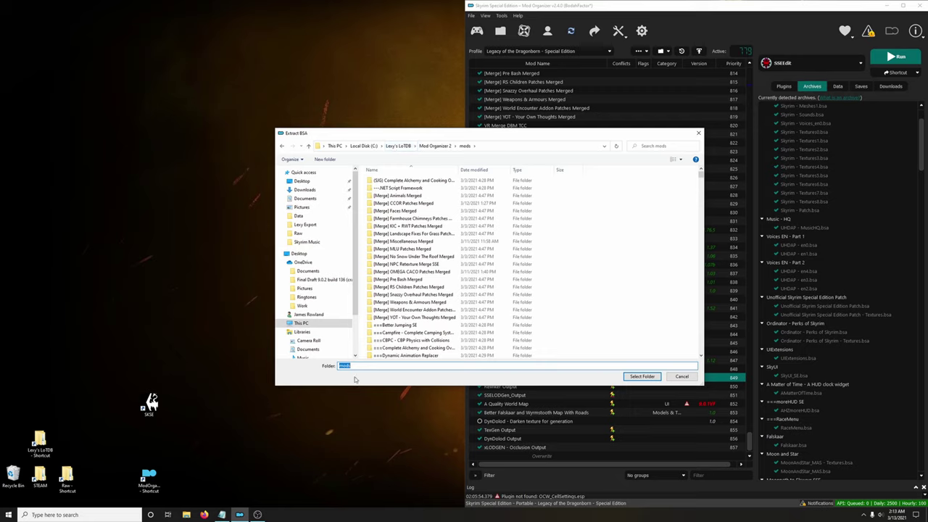
{"action": "type", "text": "music"}
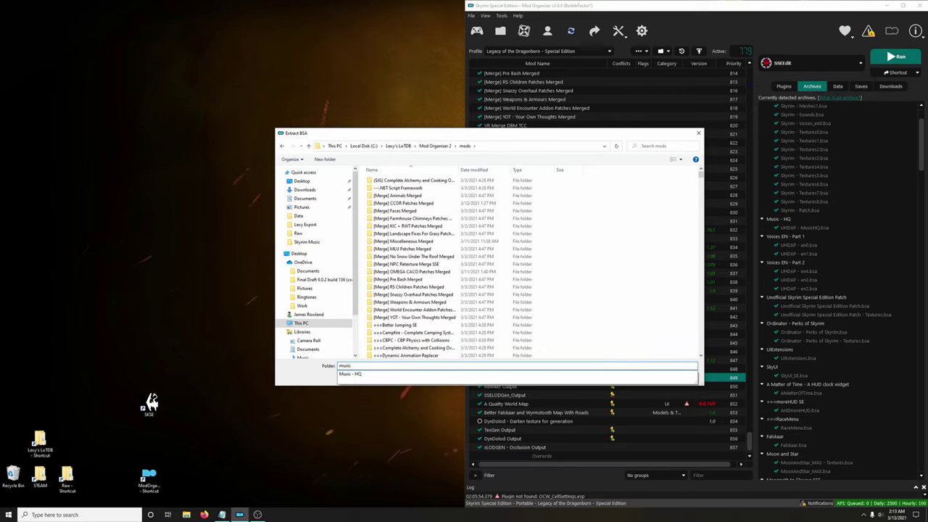
{"action": "left_click", "coordinate": [354, 375]}
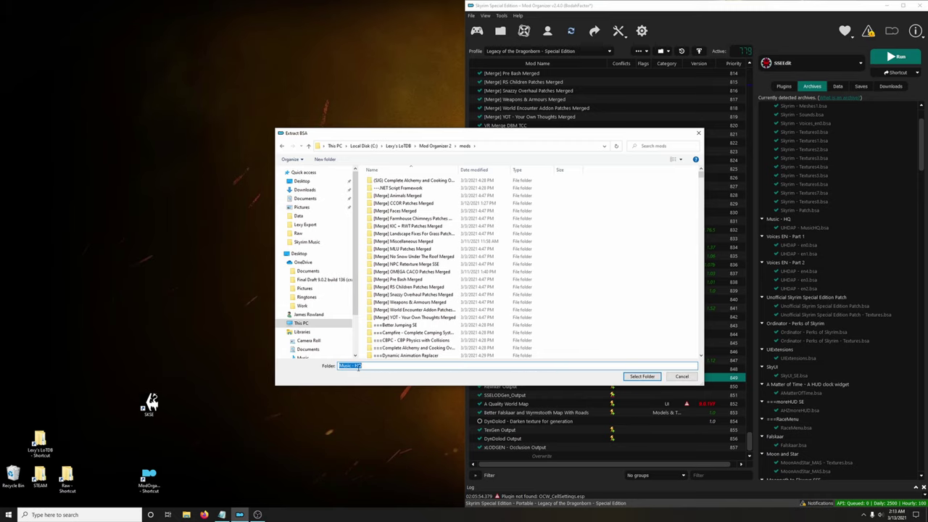
{"action": "left_click", "coordinate": [641, 377]}
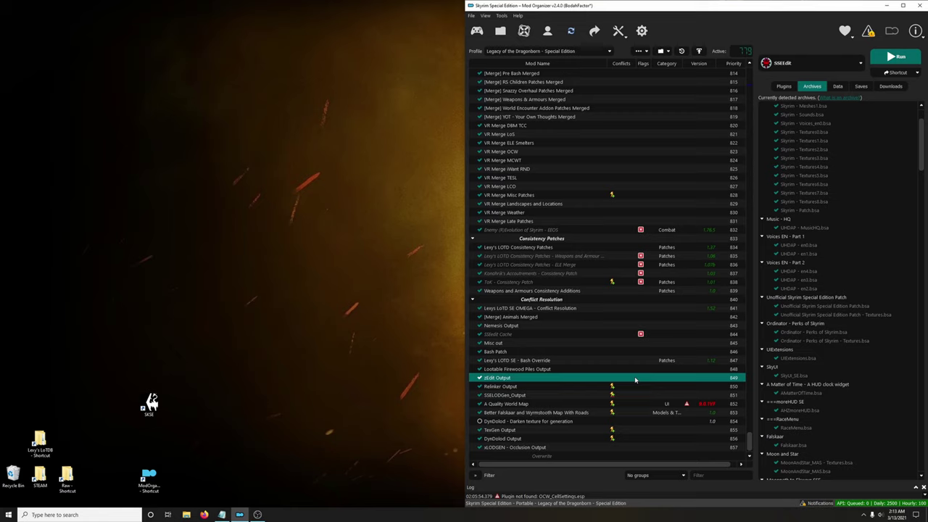
- Extract the UHDAP - en0.bsa and UHDAP - en1.bsa archives into the Voices EN - Part 1 mod folder
{"action": "left_click", "coordinate": [801, 246]}
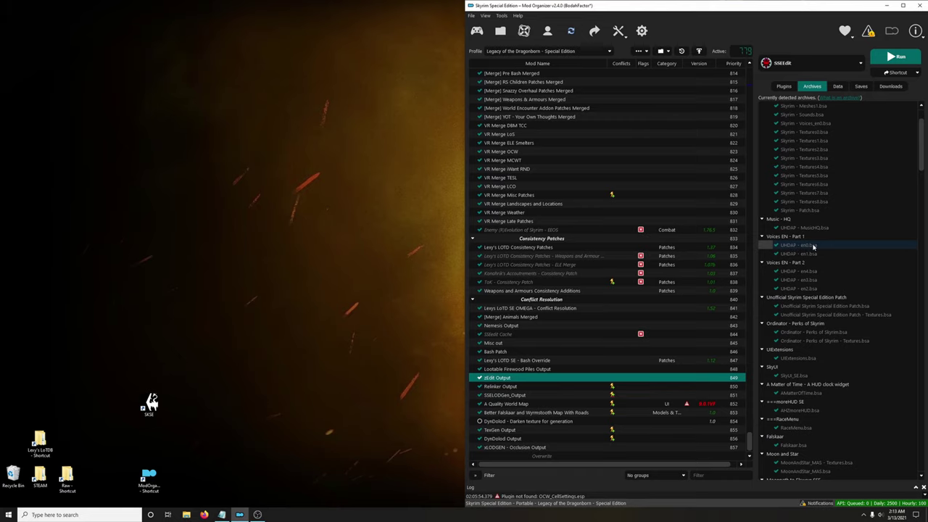
{"action": "right_click", "coordinate": [812, 247]}
{"action": "left_click", "coordinate": [828, 254]}
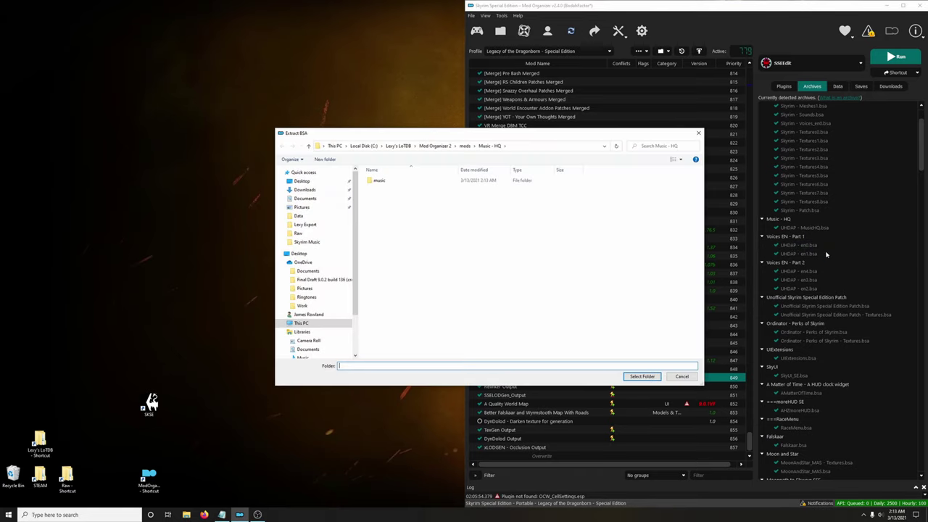
{"action": "left_click", "coordinate": [465, 146]}
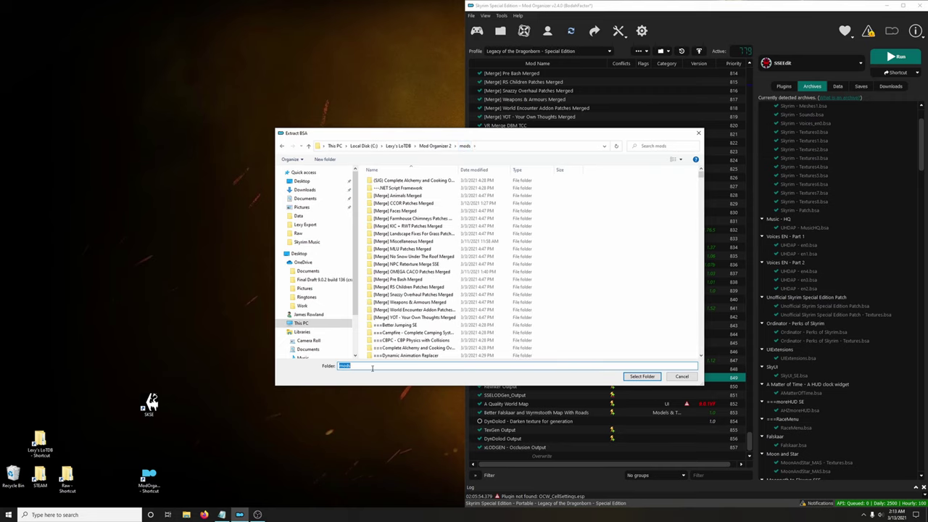
{"action": "type", "text": "voi"}
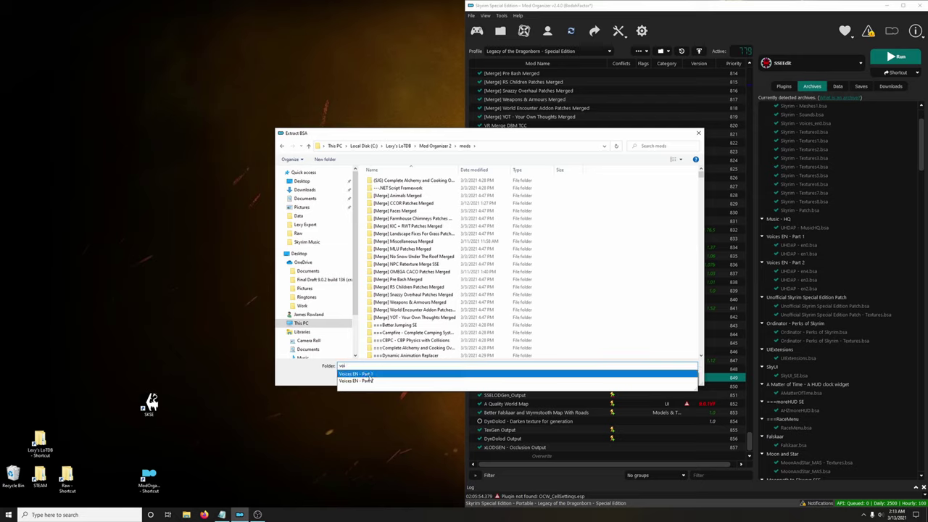
{"action": "left_click", "coordinate": [369, 374]}
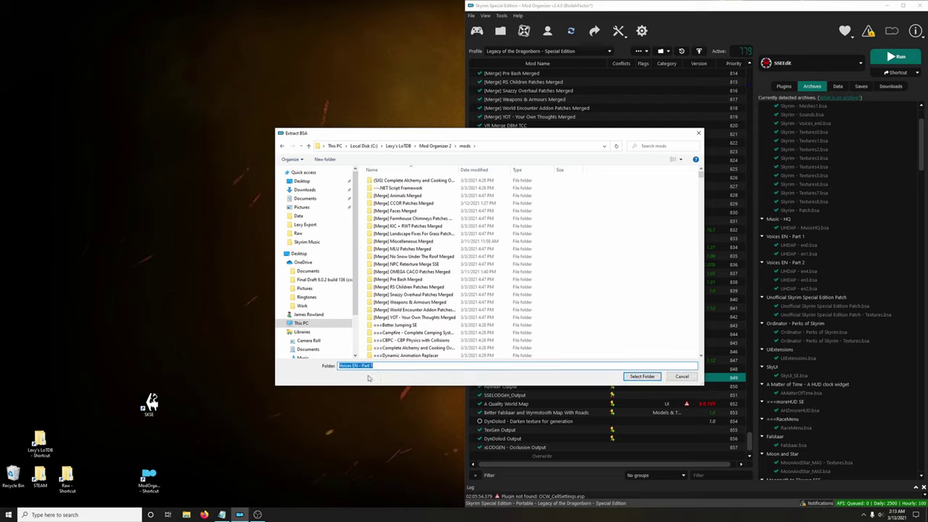
{"action": "left_click", "coordinate": [642, 377]}
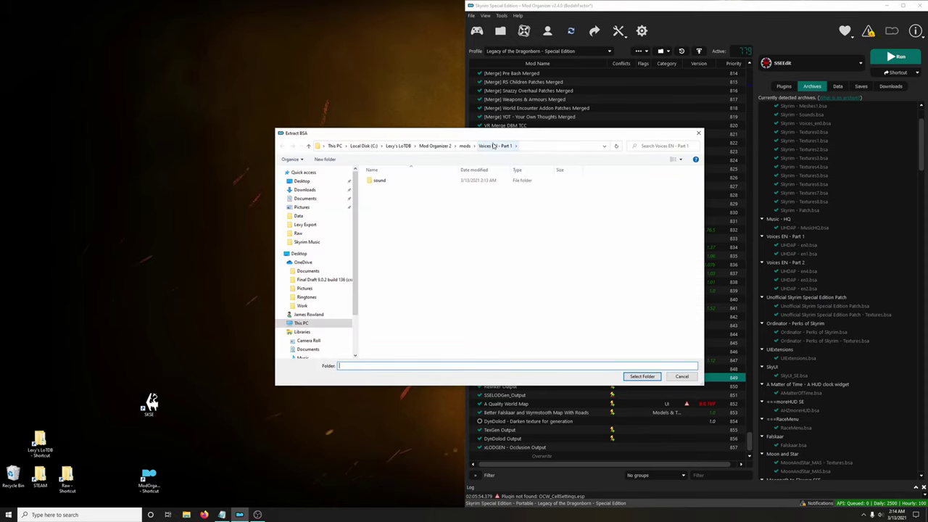
{"action": "left_click", "coordinate": [641, 377]}
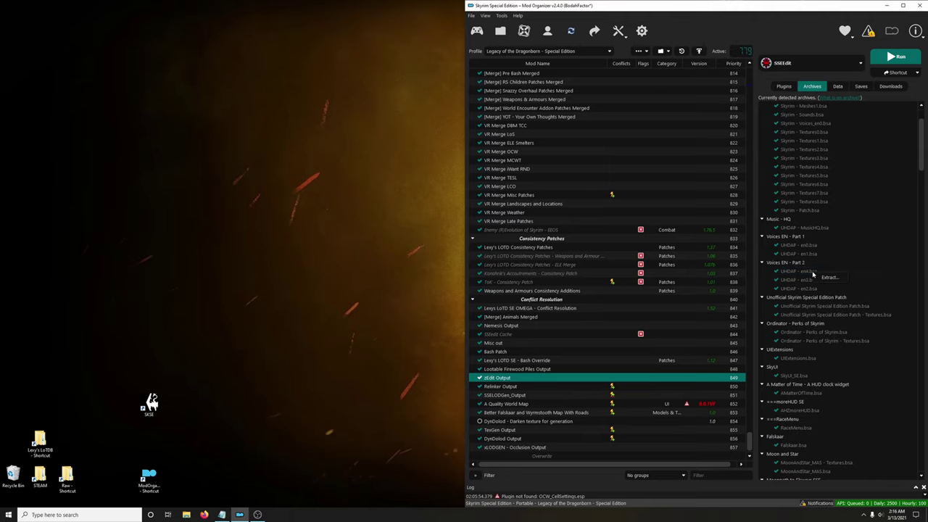
- Extract the UHDAP - en4.bsa archive into the Voices EN - Part 2 folder inside the mods directory
{"action": "right_click", "coordinate": [819, 275]}
{"action": "left_click", "coordinate": [824, 278]}
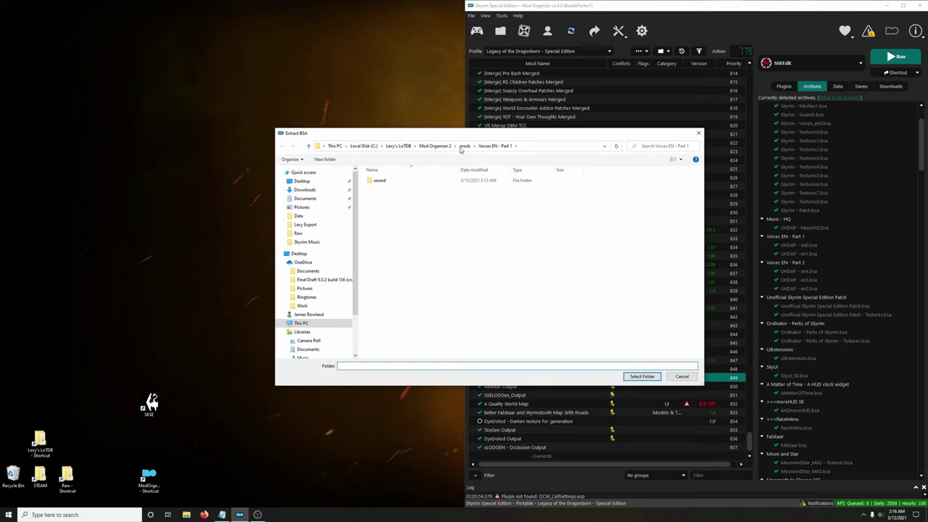
{"action": "left_click", "coordinate": [464, 147]}
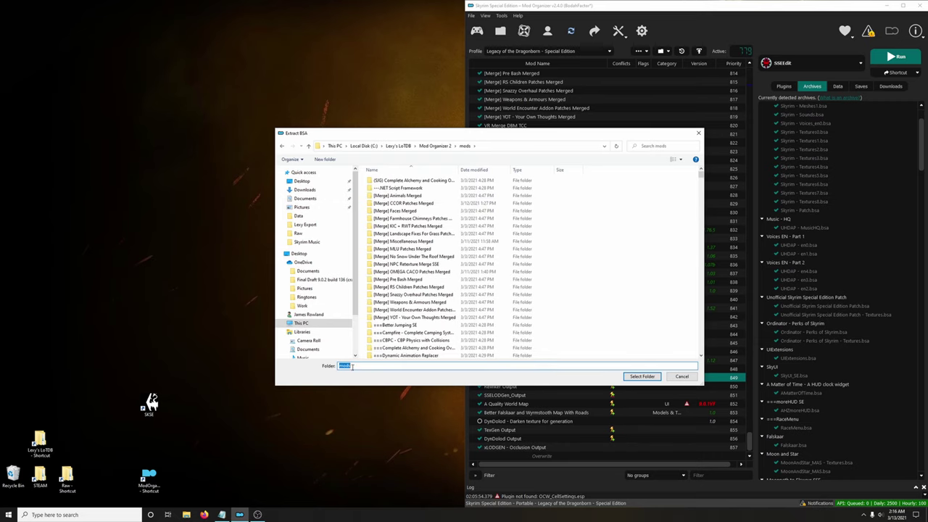
{"action": "type", "text": "voi"}
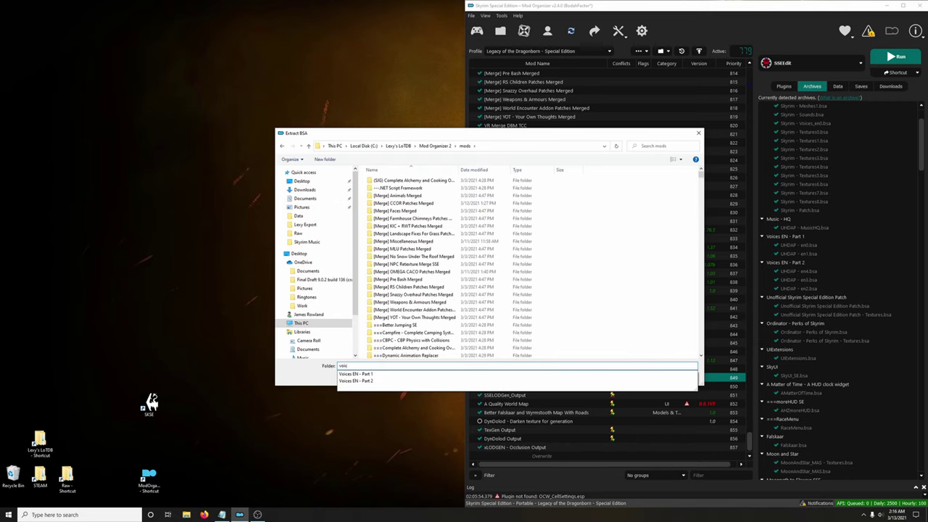
{"action": "type", "text": "c"}
{"action": "left_click", "coordinate": [367, 381]}
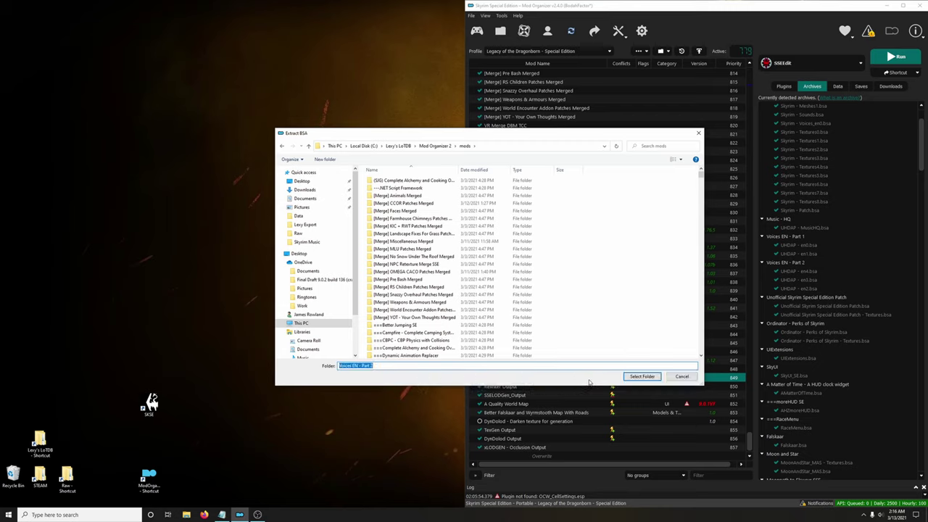
{"action": "left_click", "coordinate": [642, 376]}
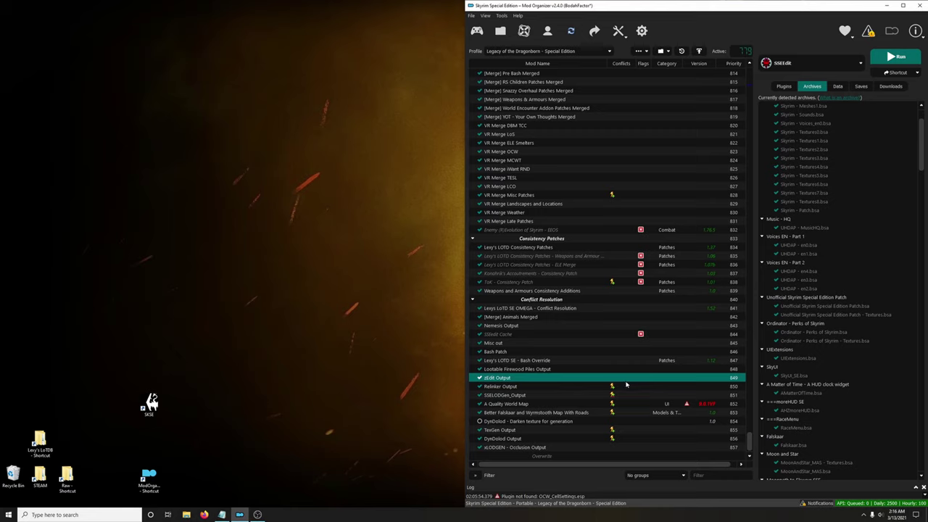
- Extract the UHDAP - en3.bsa and UHDAP - en2.bsa archives into the Voices EN - Part 2 mod folder
{"action": "right_click", "coordinate": [809, 283]}
{"action": "left_click", "coordinate": [825, 289]}
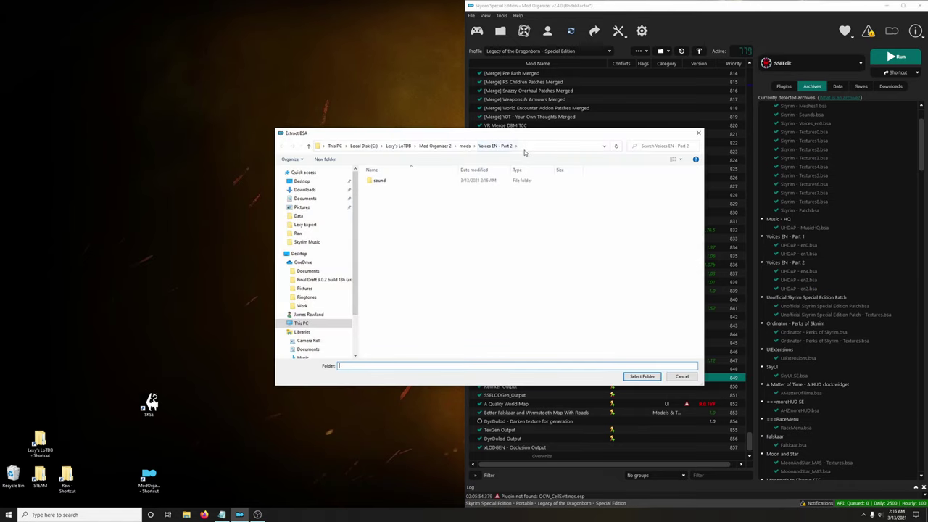
{"action": "left_click", "coordinate": [641, 377]}
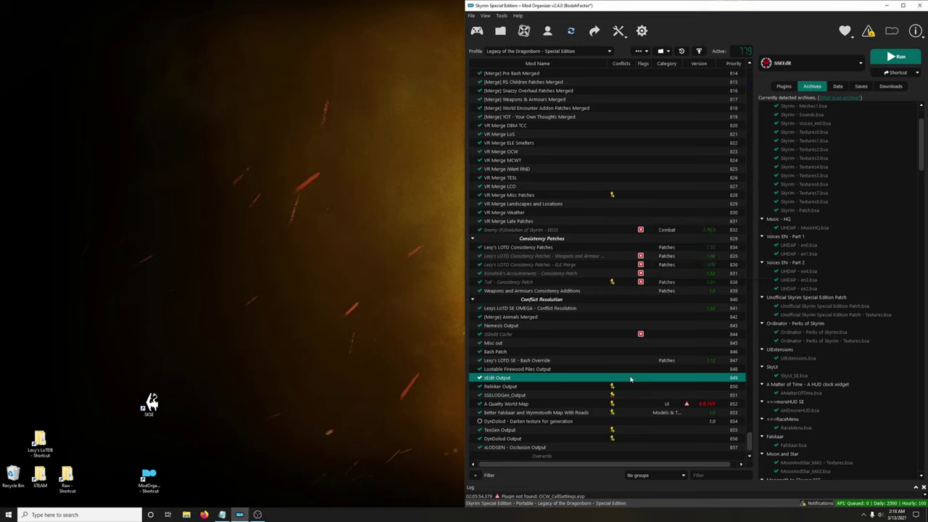
{"action": "right_click", "coordinate": [814, 293]}
{"action": "left_click", "coordinate": [820, 299]}
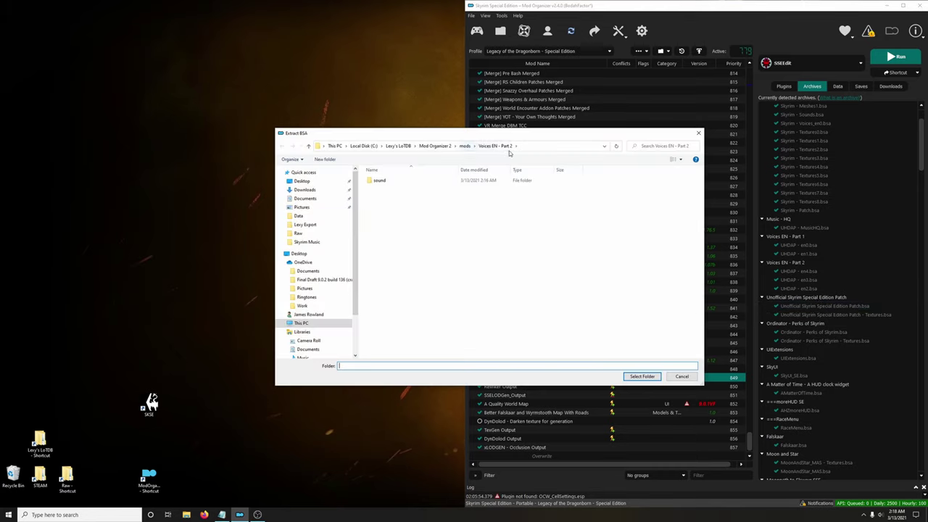
{"action": "left_click", "coordinate": [637, 376]}
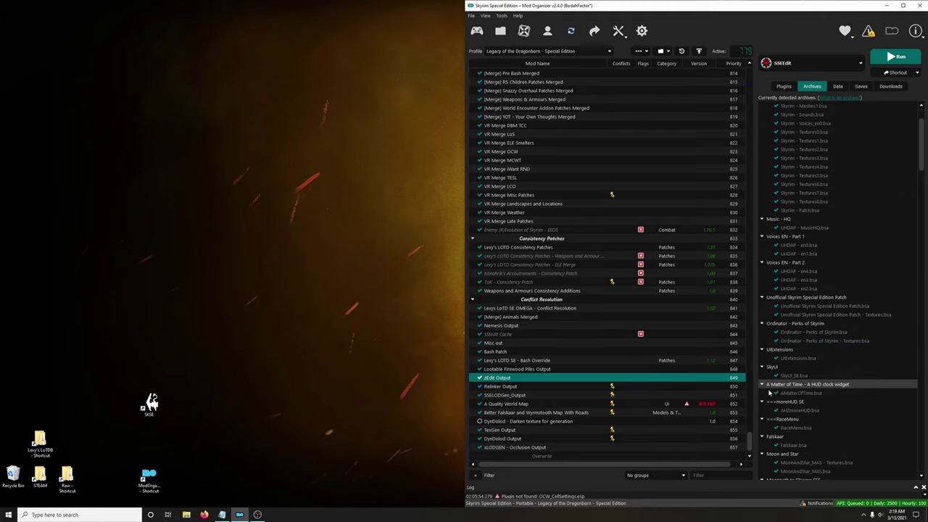
- Delete UHDAP - MusicHQ.bsa and UHDAP - MusicHQ.esp from the Music - HQ mod folder and close the folder
{"action": "left_click_drag", "start_coordinate": [750, 448], "coordinate": [672, 134]}
{"action": "scroll", "coordinate": [508, 317], "scroll_direction": "down", "scroll_amount": 4}
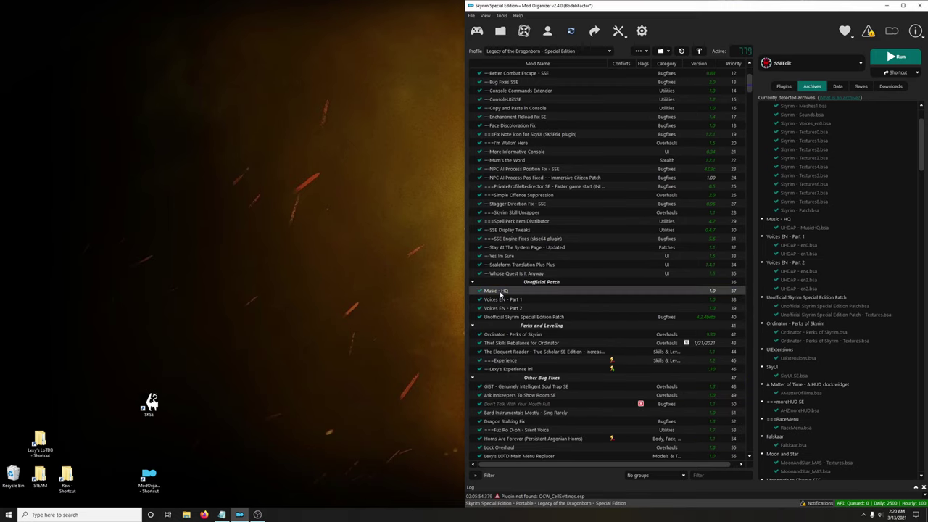
{"action": "right_click", "coordinate": [501, 293]}
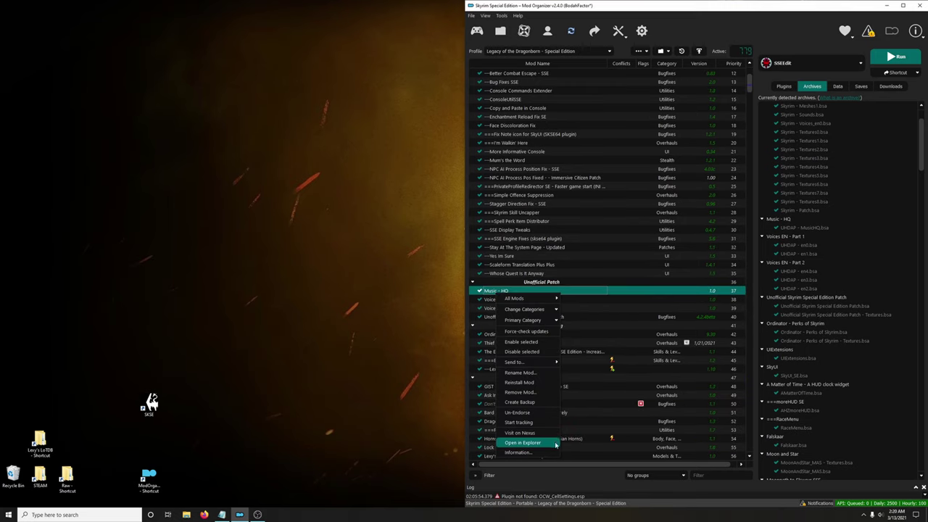
{"action": "left_click", "coordinate": [542, 448]}
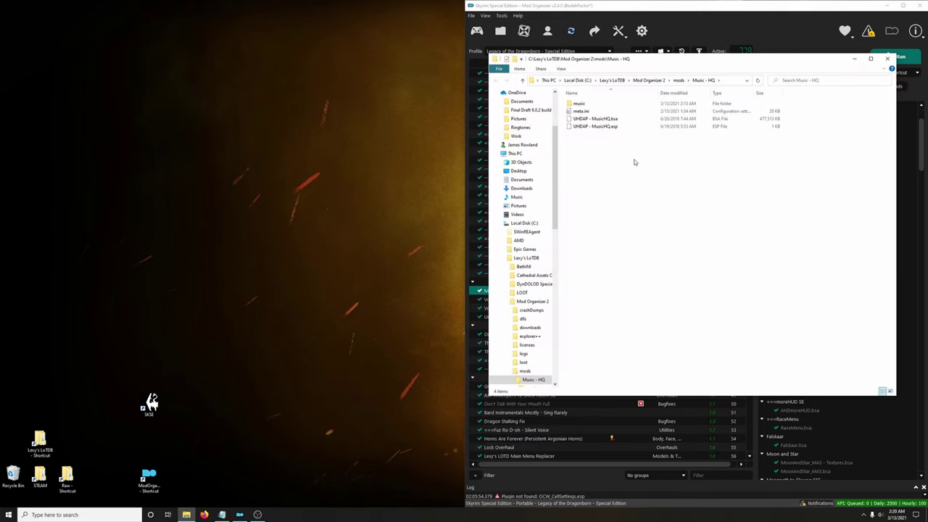
{"action": "left_click", "coordinate": [616, 120]}
{"action": "left_click", "coordinate": [609, 126], "text": "shift"}
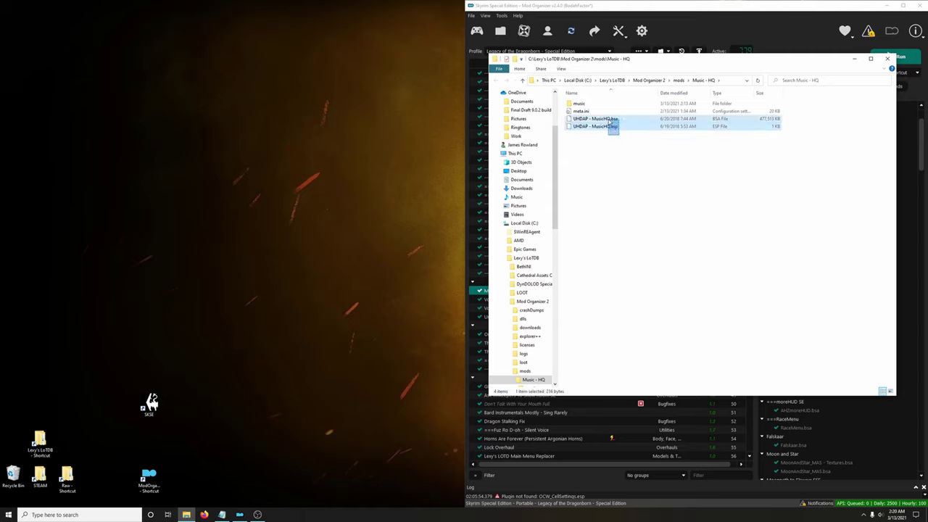
{"action": "left_click", "coordinate": [643, 141]}
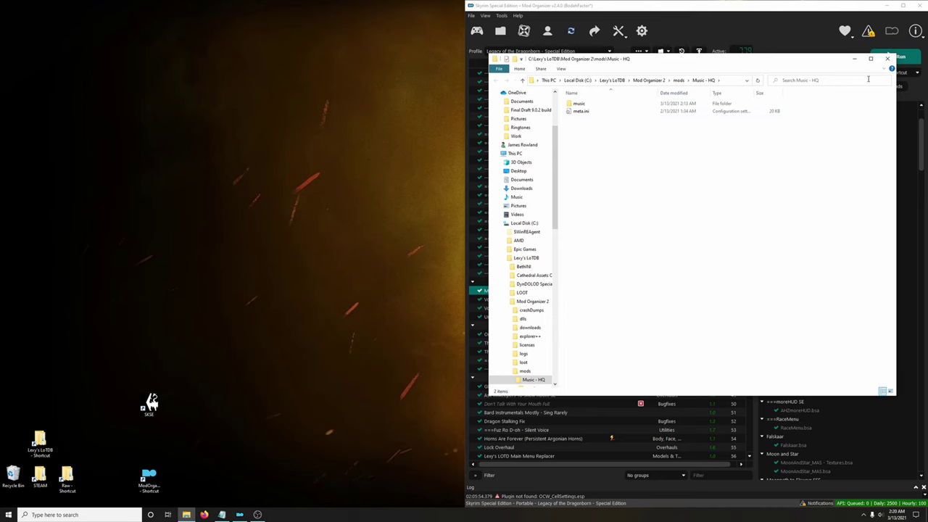
{"action": "left_click", "coordinate": [887, 58]}
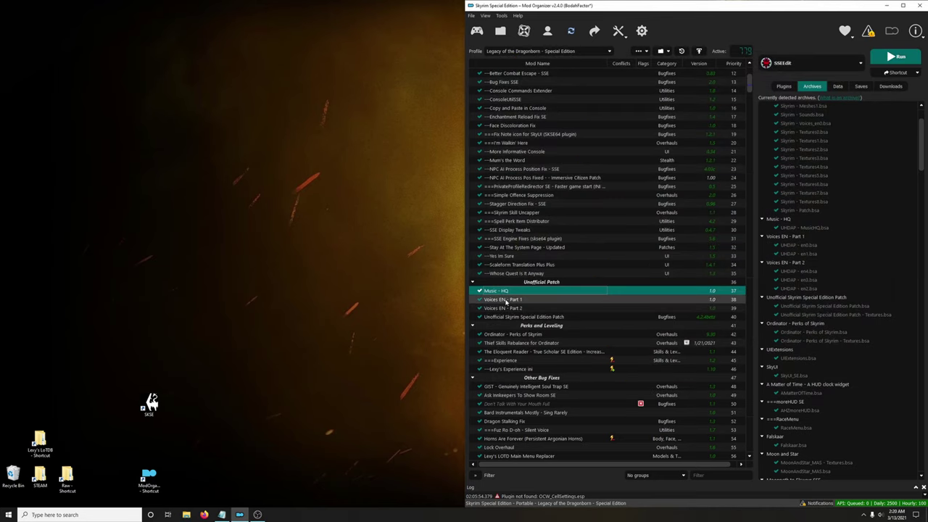
- Delete the UHDAP - en0 and UHDAP - en1 .bsa and .esp files from the Voices EN - Part 1 mod folder
{"action": "right_click", "coordinate": [508, 300]}
{"action": "left_click", "coordinate": [536, 449]}
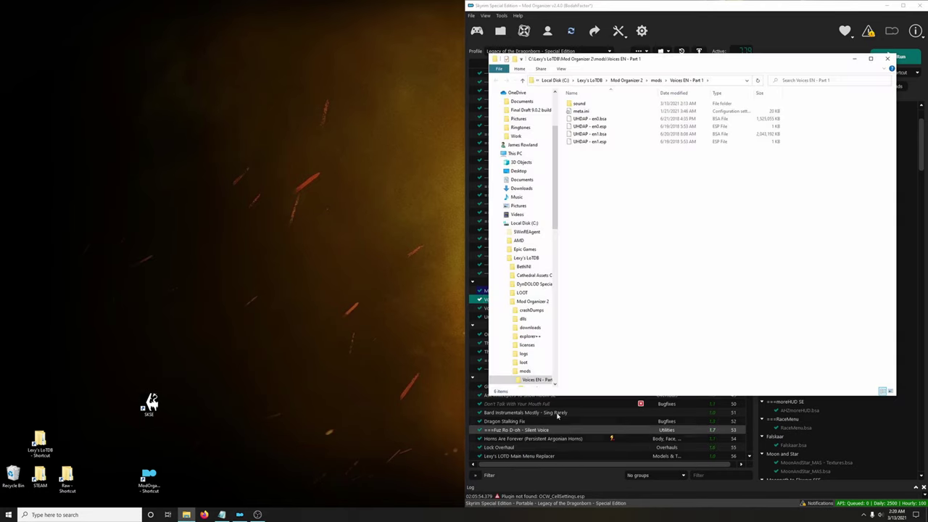
{"action": "left_click_drag", "start_coordinate": [621, 149], "coordinate": [596, 123]}
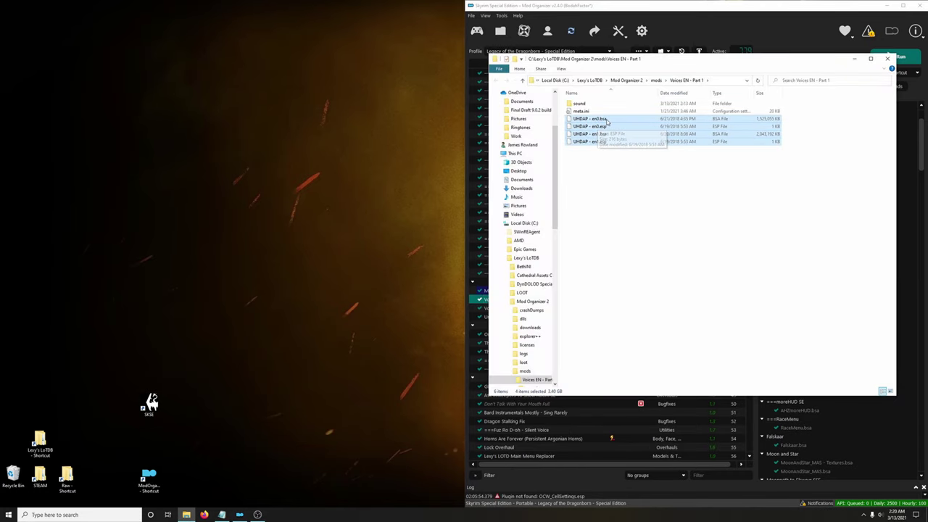
{"action": "right_click", "coordinate": [603, 131]}
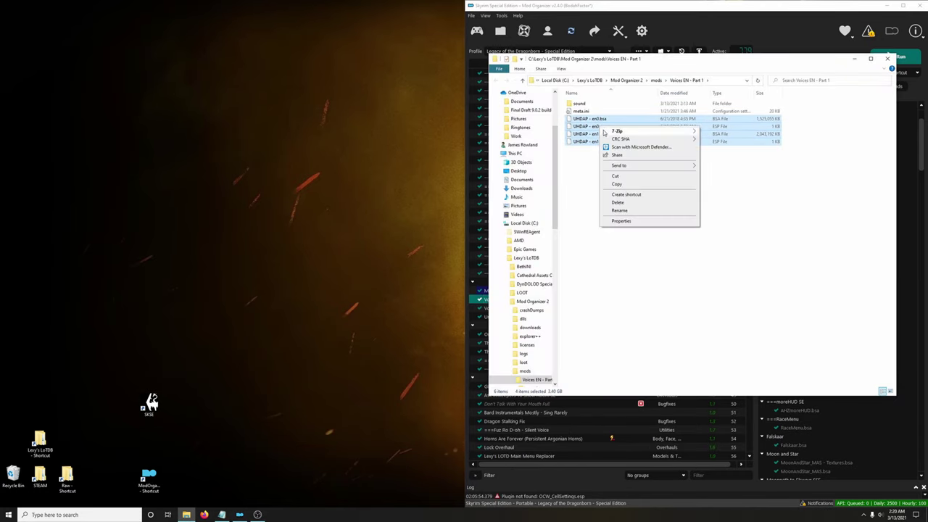
{"action": "left_click", "coordinate": [620, 202]}
{"action": "left_click", "coordinate": [890, 58]}
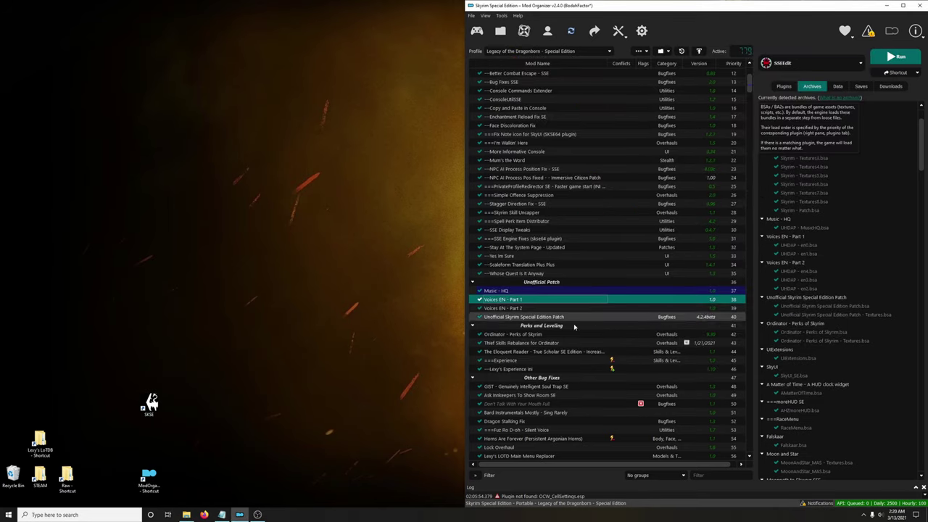
- Delete the UHDAP - en2, en3 and en4 .bsa and .esp files from the Voices EN - Part 2 mod folder
{"action": "right_click", "coordinate": [515, 307]}
{"action": "left_click", "coordinate": [566, 457]}
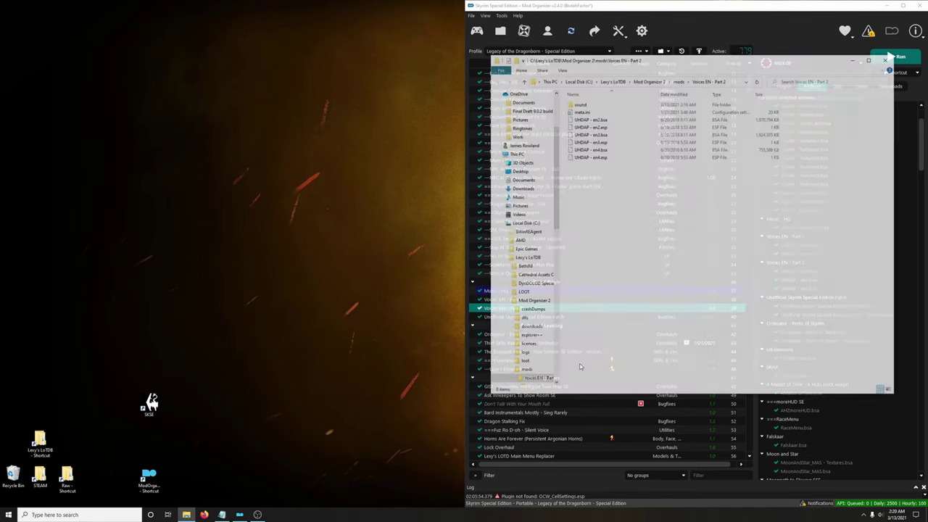
{"action": "left_click_drag", "start_coordinate": [639, 188], "coordinate": [605, 125]}
{"action": "right_click", "coordinate": [605, 124]}
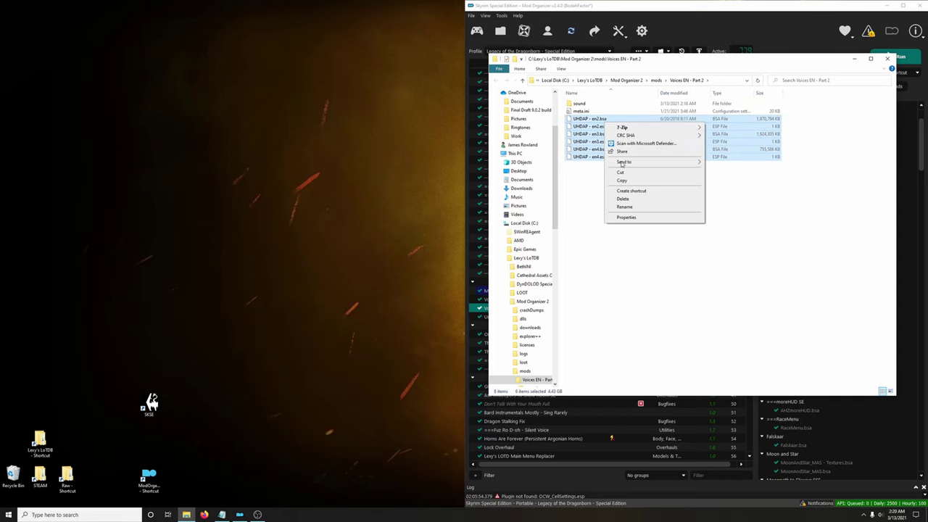
{"action": "left_click", "coordinate": [622, 199]}
{"action": "left_click", "coordinate": [887, 58]}
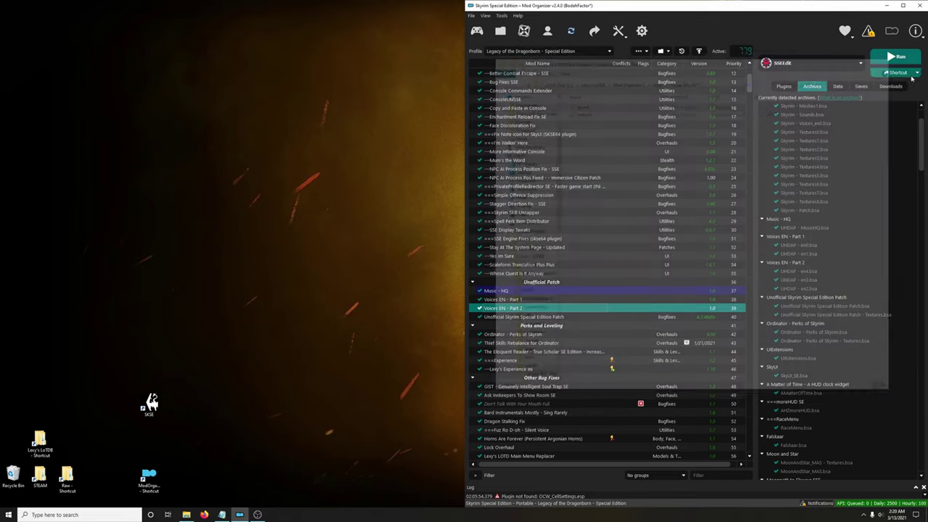
- Show the plugin load order and refresh the mod list to drop the deleted UHDAP plugins
{"action": "left_click", "coordinate": [779, 87]}
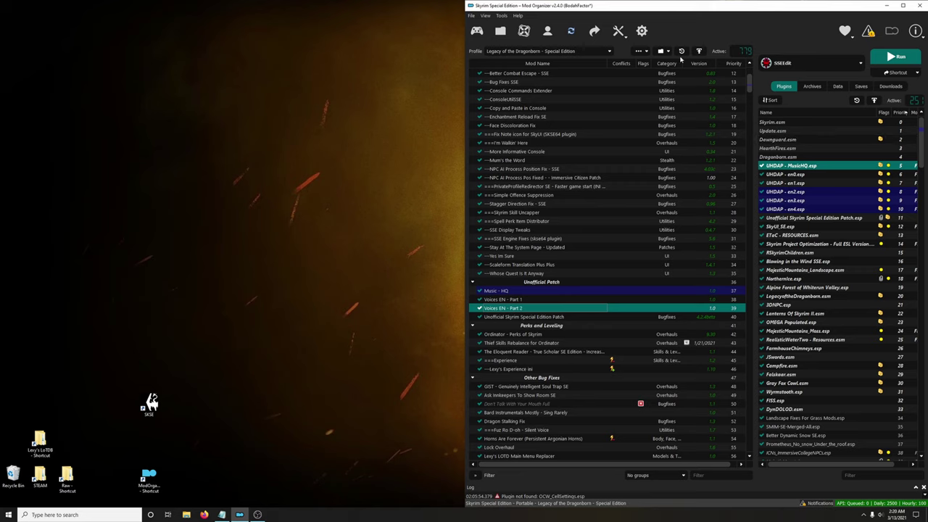
{"action": "left_click", "coordinate": [638, 51]}
{"action": "left_click", "coordinate": [657, 142]}
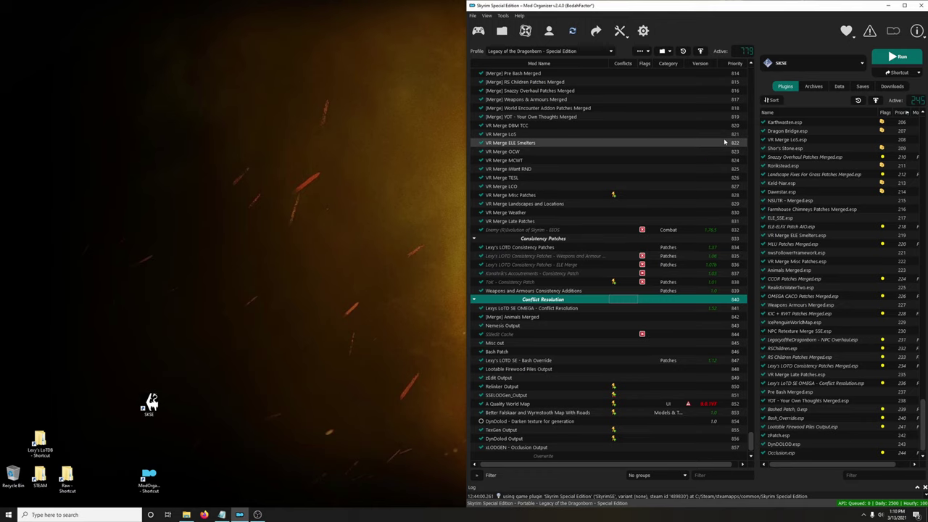
- Launch zEdit from the executables and start a Skyrim SE session in its merge mode
{"action": "left_click", "coordinate": [801, 65]}
{"action": "scroll", "coordinate": [805, 182], "scroll_direction": "down", "scroll_amount": 3}
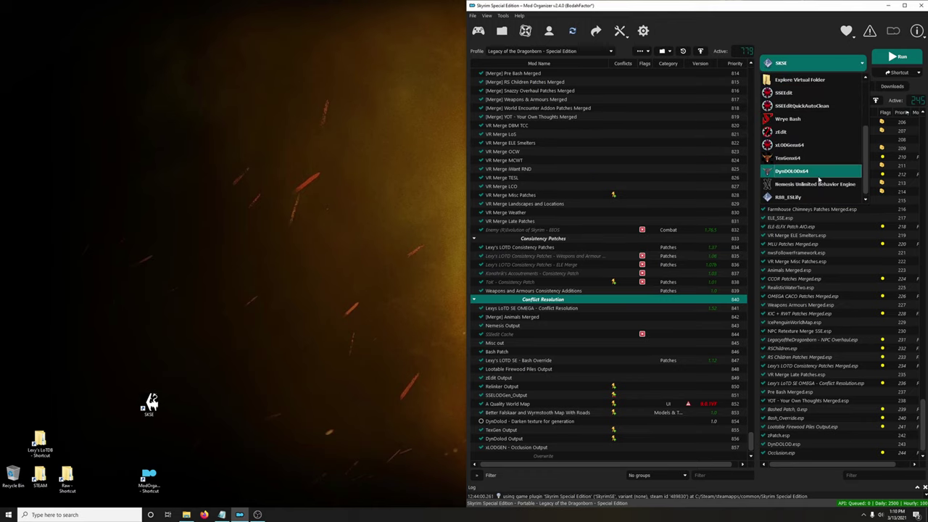
{"action": "left_click", "coordinate": [798, 137]}
{"action": "left_click", "coordinate": [899, 57]}
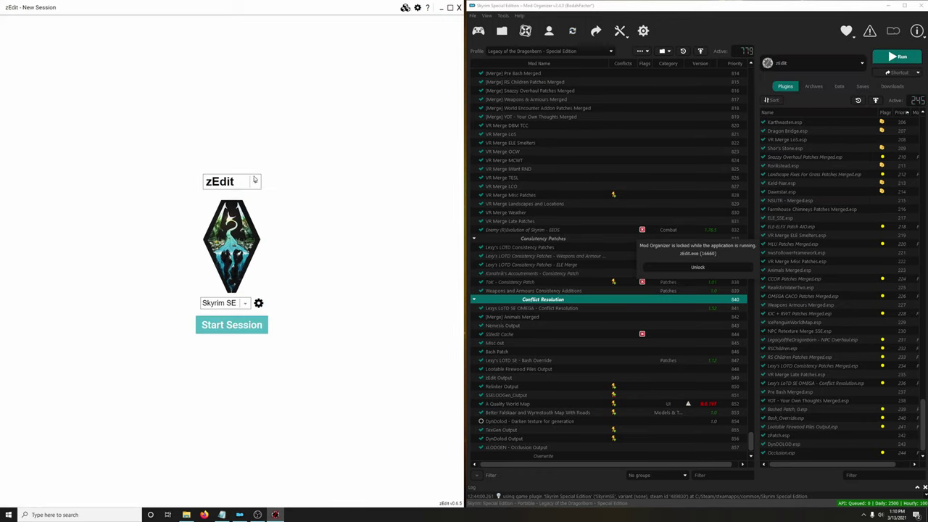
{"action": "left_click", "coordinate": [232, 182]}
{"action": "left_click", "coordinate": [232, 224]}
{"action": "left_click", "coordinate": [253, 326]}
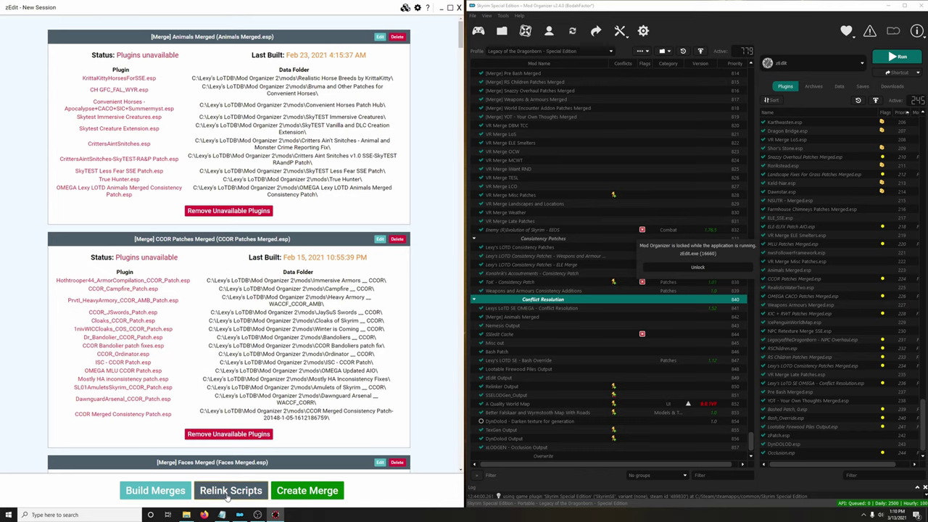
- Relink the scripts of the merges, dismiss the finished log and close zEdit
{"action": "left_click", "coordinate": [229, 492]}
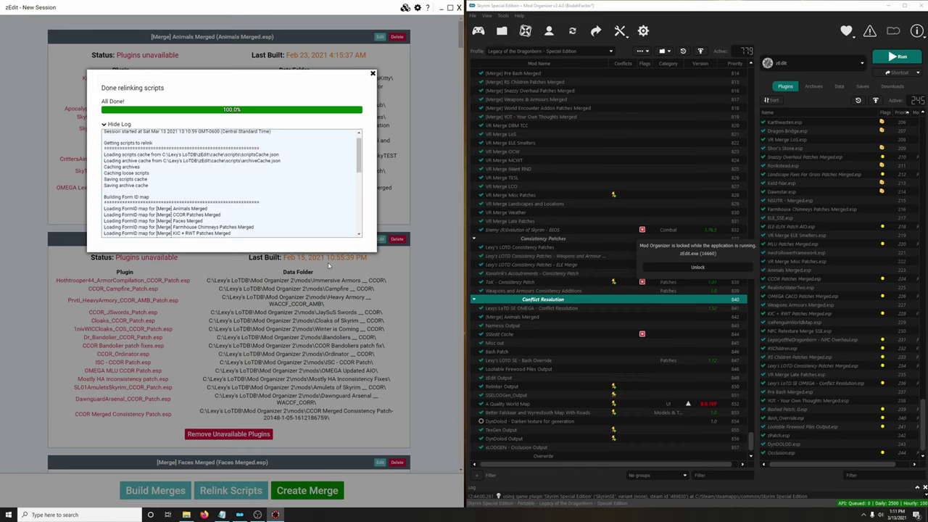
{"action": "left_click", "coordinate": [373, 74]}
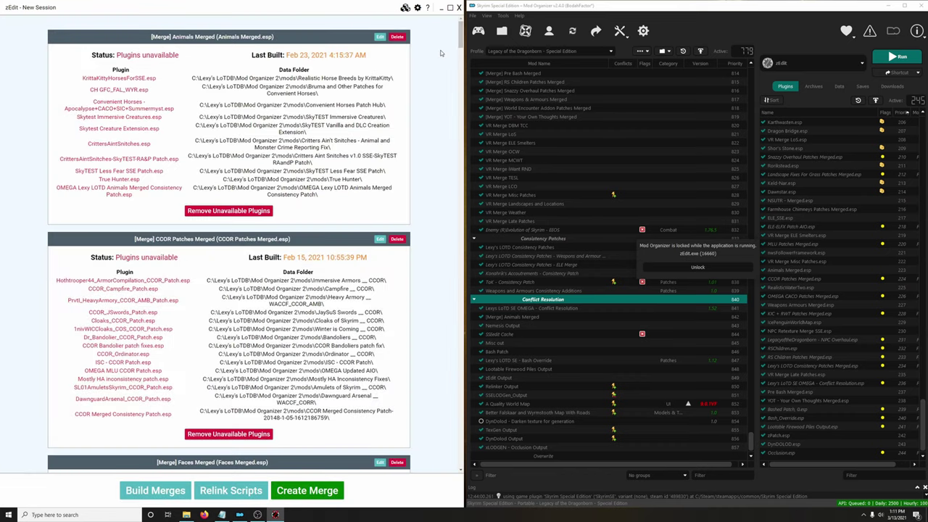
{"action": "left_click", "coordinate": [459, 7]}
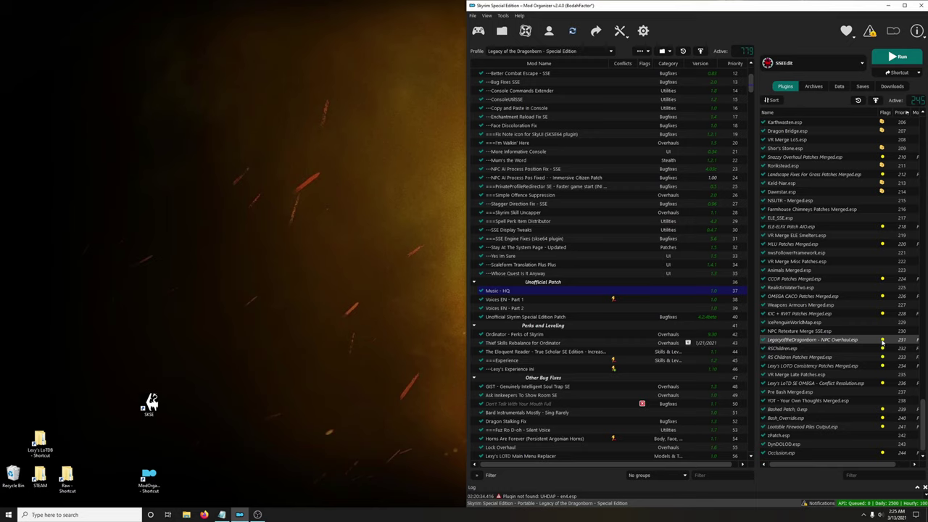
- Examine the flag details of LegacyoftheDragonborn - NPC Overhaul.esp in the load order
{"action": "mouse_move", "coordinate": [883, 345]}
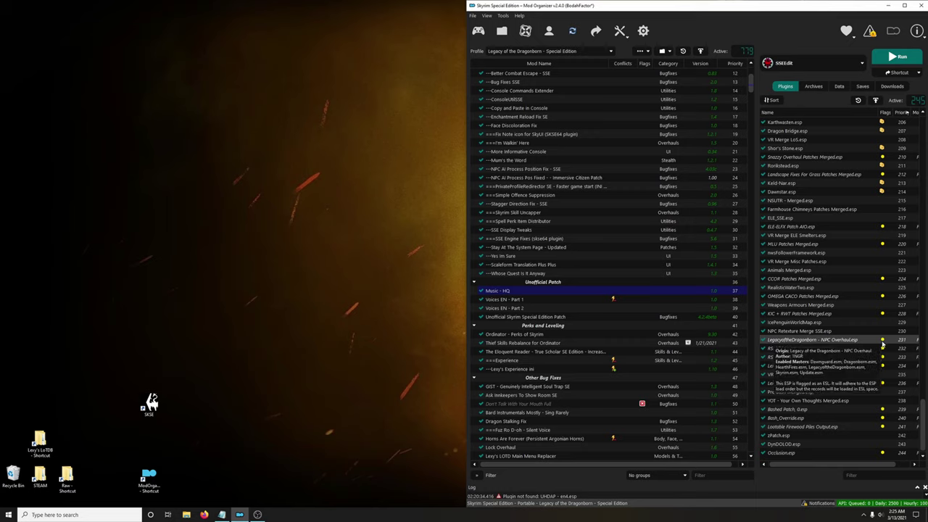